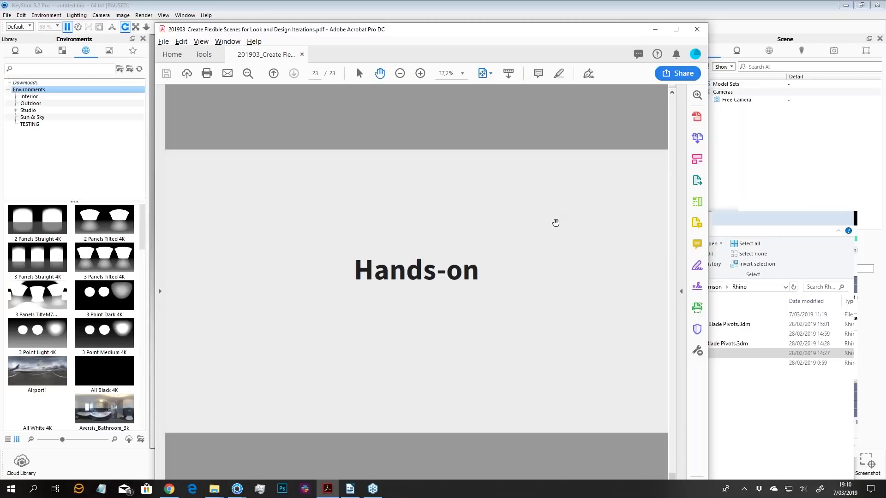
- Return to the "Before we begin" slide, switch to KeyShot and resume the paused real-time rendering
scroll(556, 222, up, 20)
scroll(233, 253, down, 2)
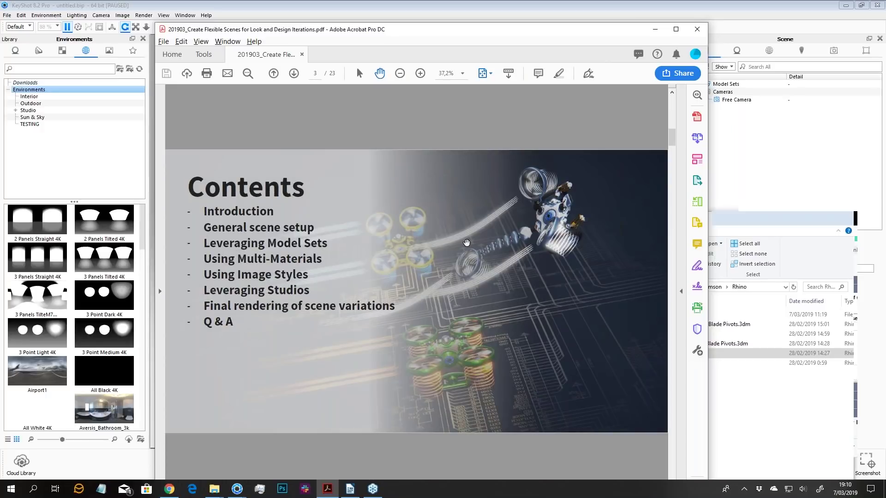
scroll(467, 243, up, 1)
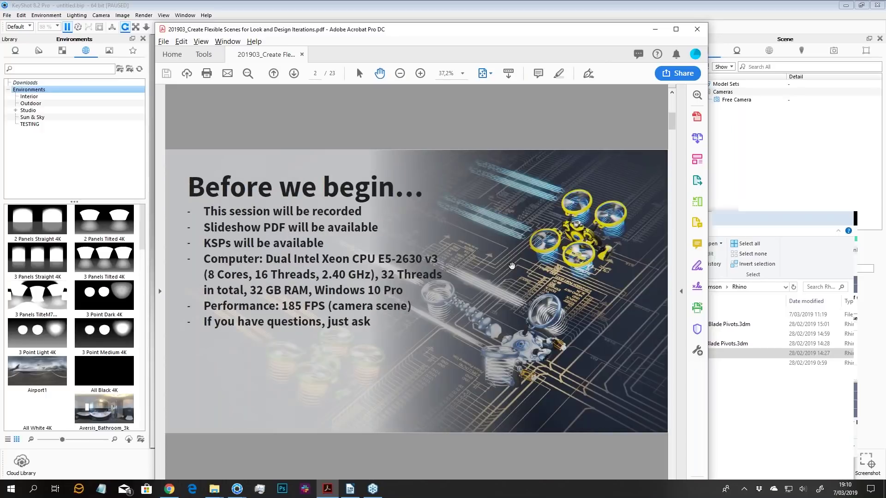
click(654, 30)
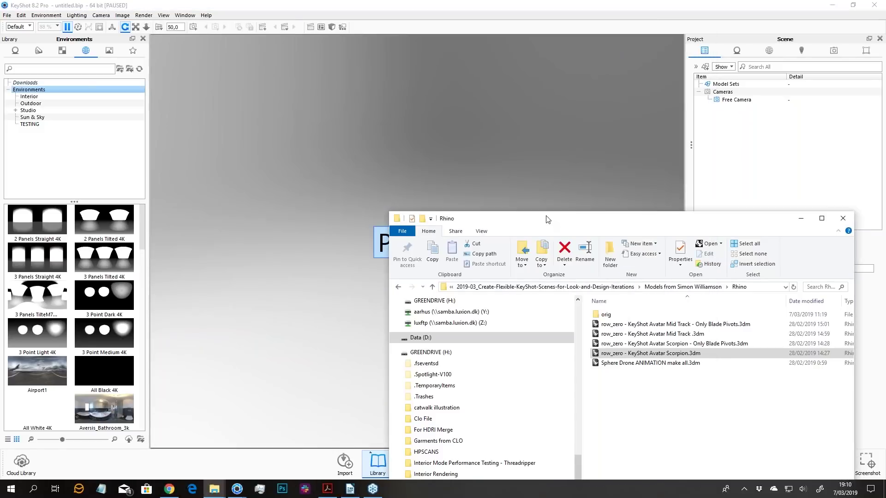
click(68, 33)
click(67, 27)
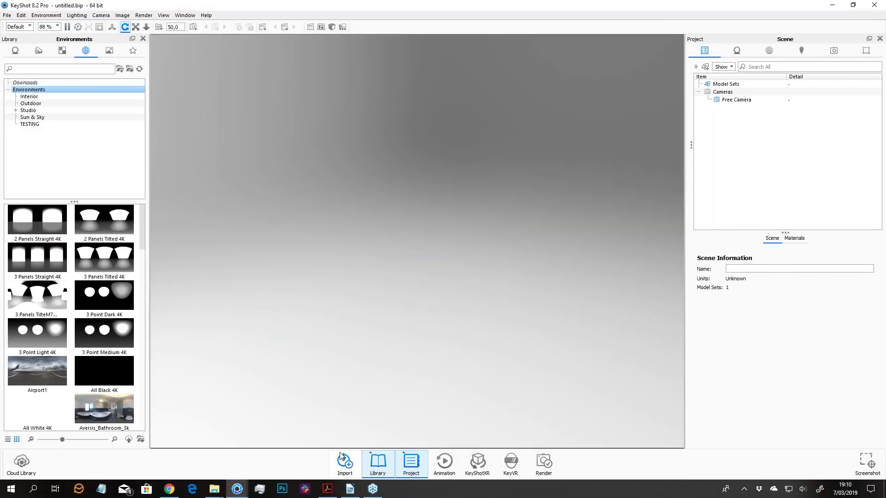
- Import "row_zero - KeyShot Avatar Scorpion.3dm" from the Rhino folder with Keep Original and Z up orientation
mouse_move(214, 489)
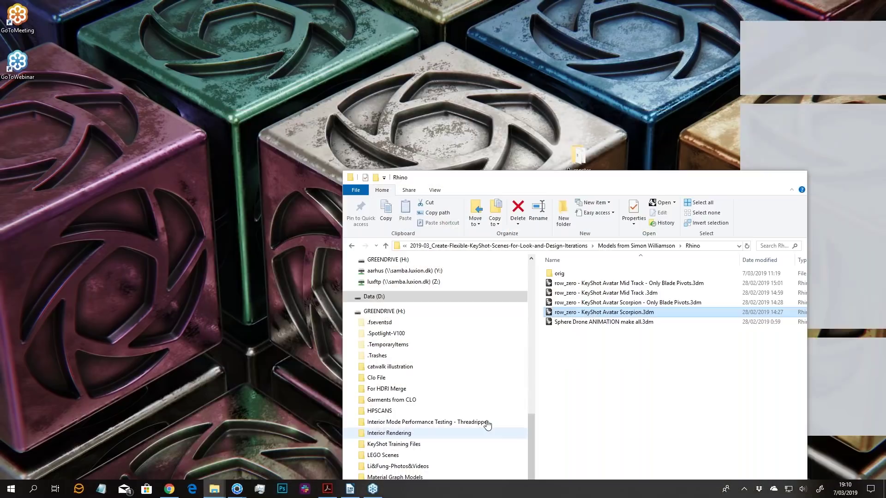
click(180, 449)
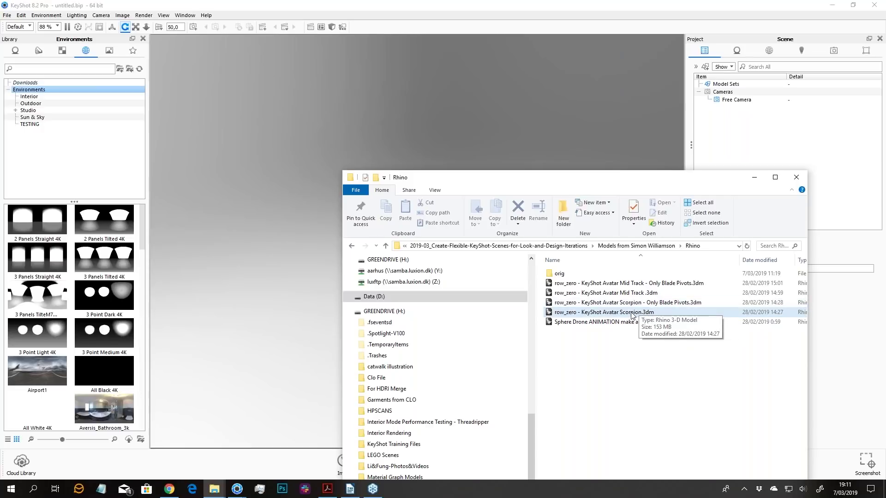
drag(644, 315, 476, 143)
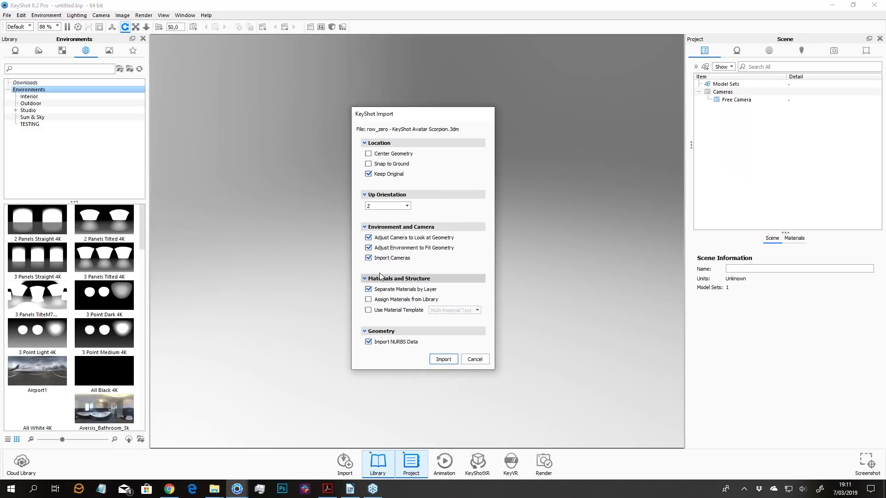
click(443, 359)
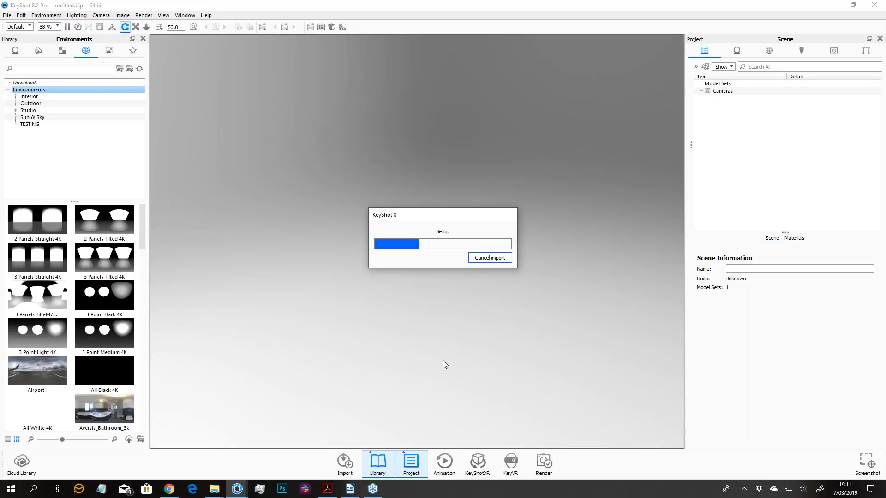
drag(443, 361, 559, 311)
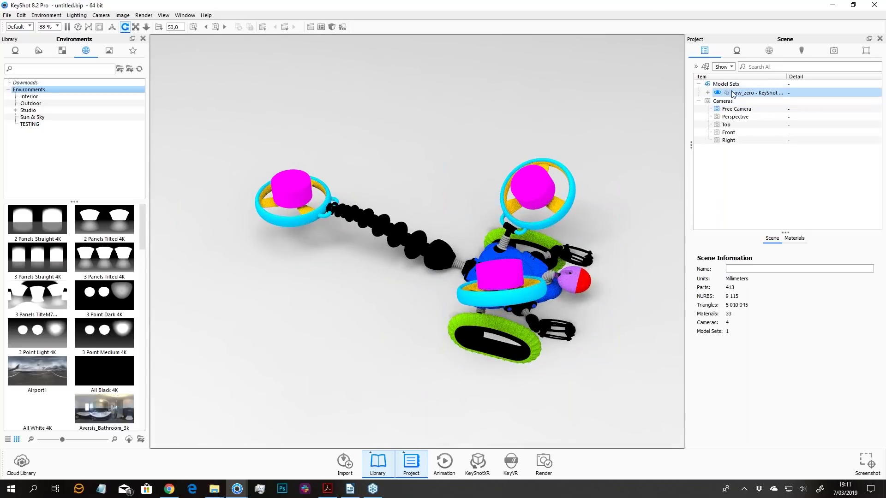
- Select the whole imported Scorpion model group and snap it to the ground
click(757, 93)
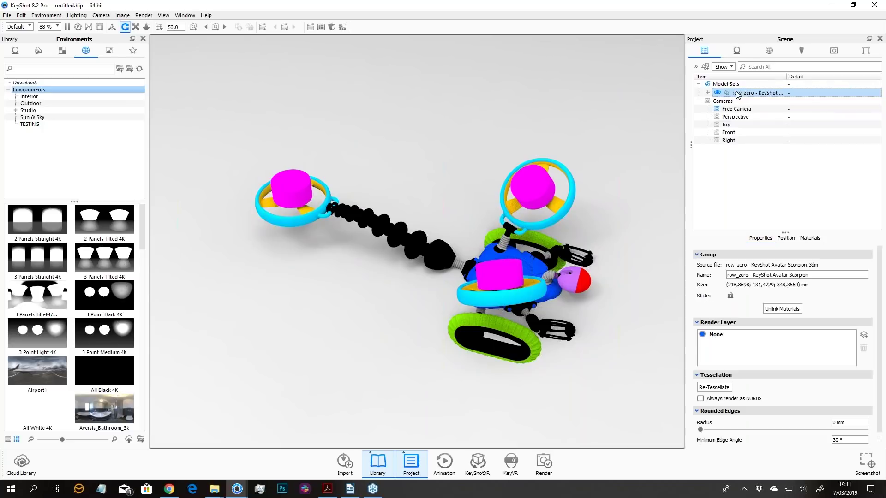
drag(576, 223, 594, 239)
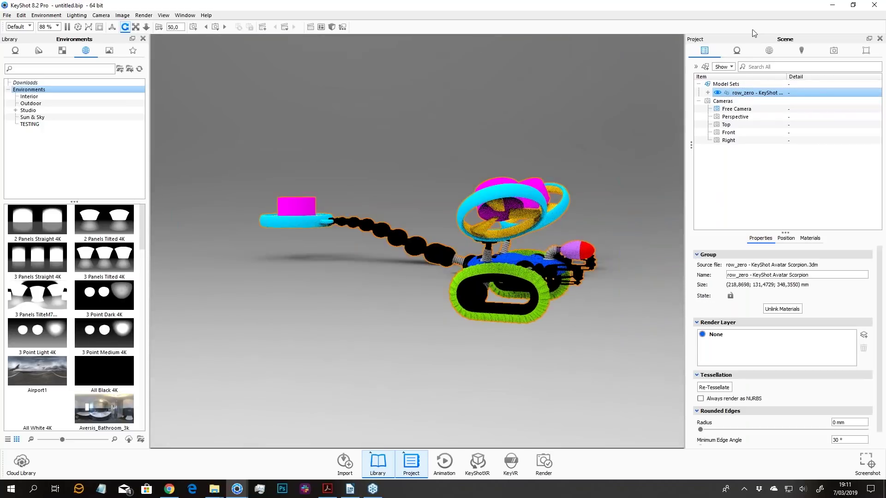
click(785, 239)
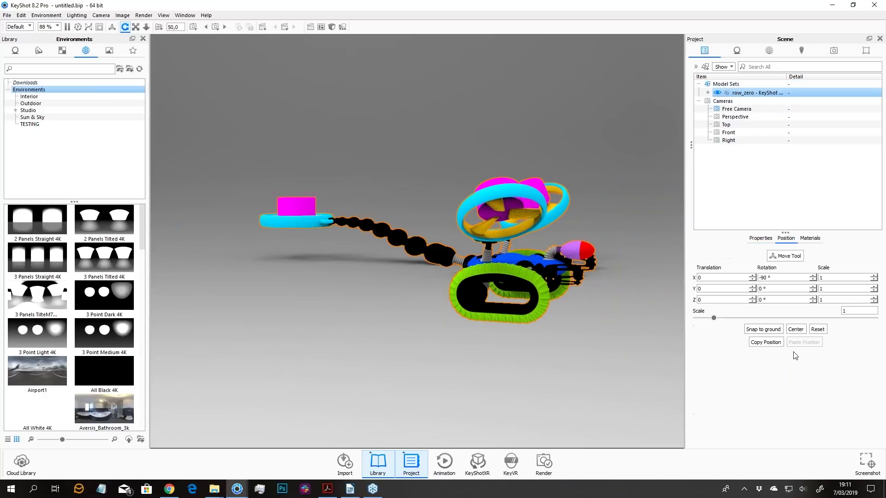
click(769, 332)
- Examine the model from several angles, looking closely at the shading of the black tail segments
drag(514, 292, 459, 281)
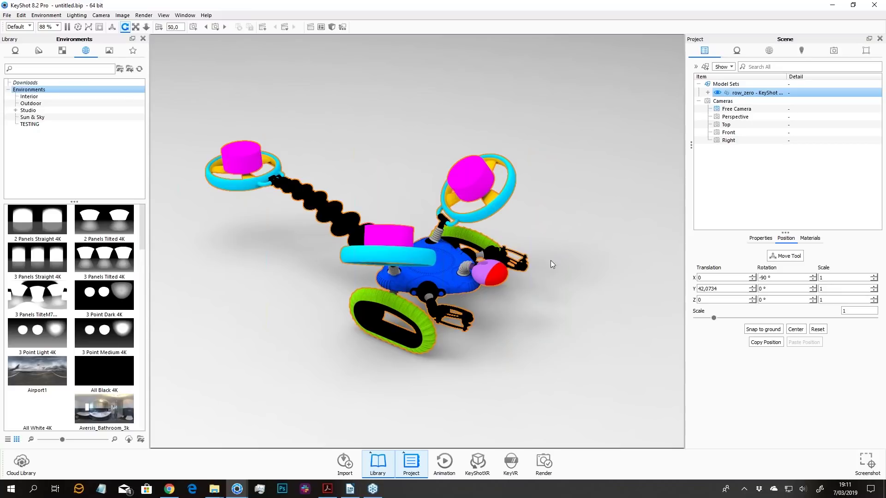
drag(403, 201, 534, 256)
scroll(486, 242, up, 5)
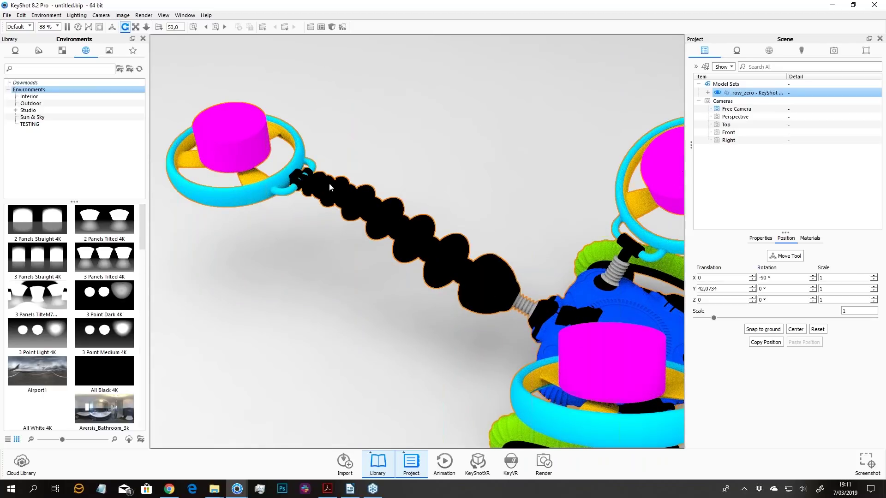
drag(474, 217, 432, 296)
scroll(442, 253, up, 5)
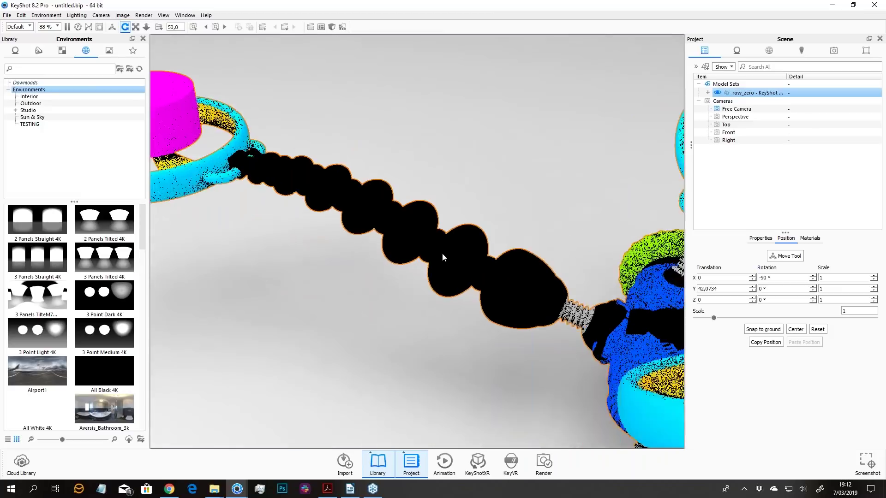
drag(418, 248, 474, 253)
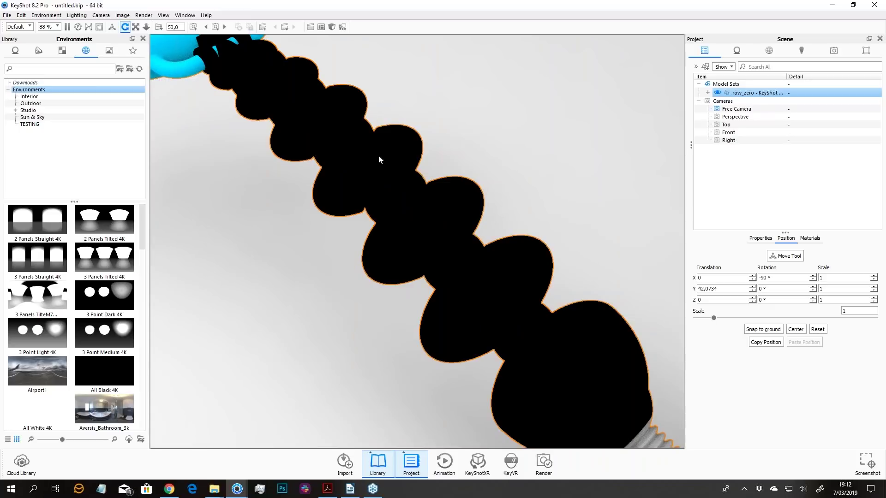
scroll(539, 337, down, 6)
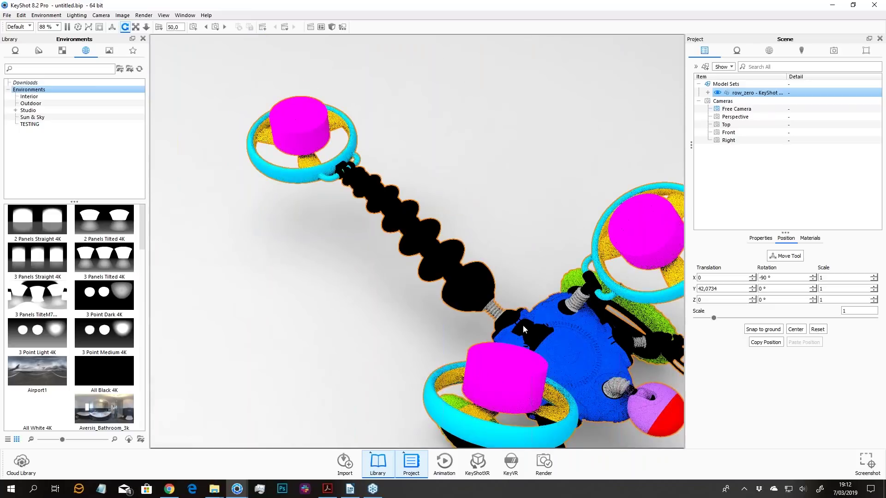
drag(474, 318, 549, 282)
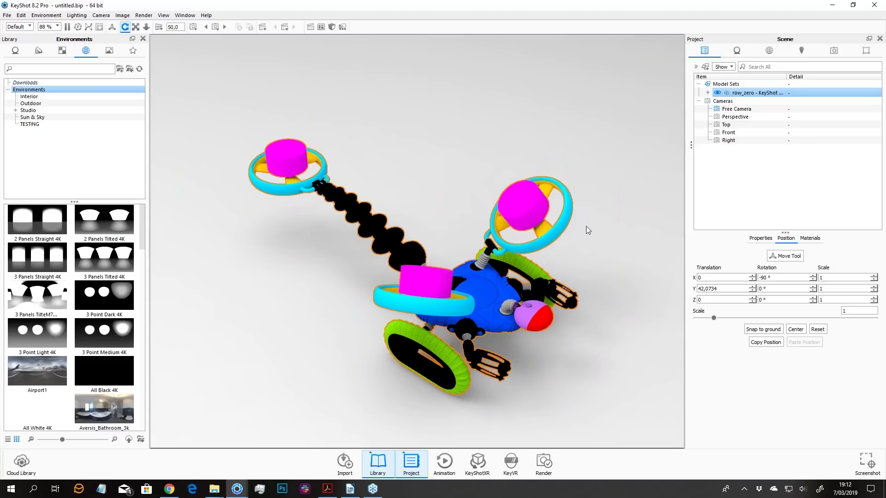
- Change the material type of the cyan blade edge rings from Advanced to Paint
double_click(457, 309)
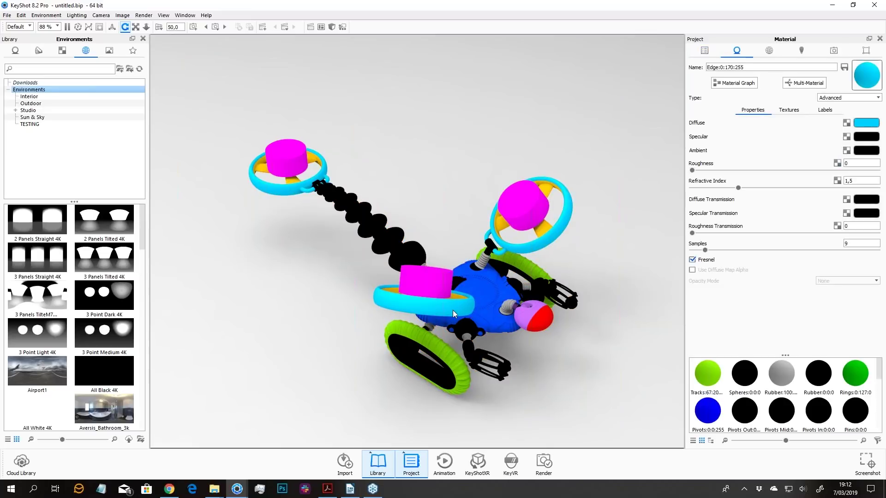
click(837, 98)
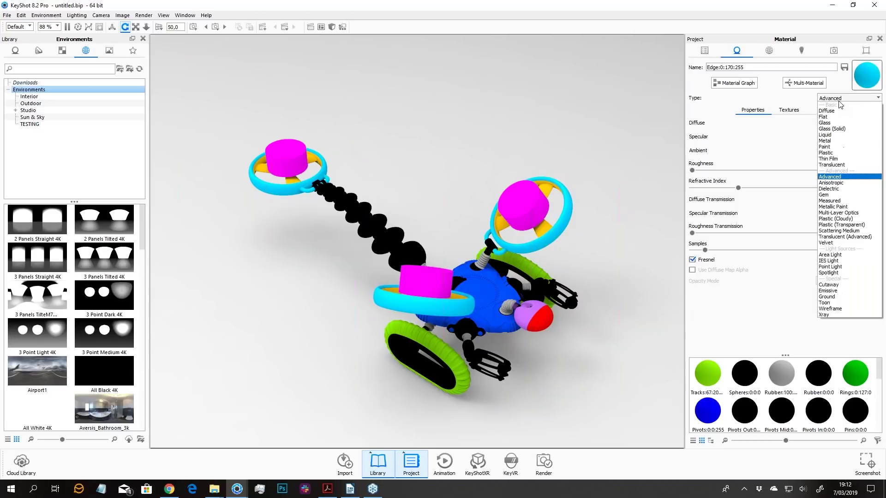
click(835, 147)
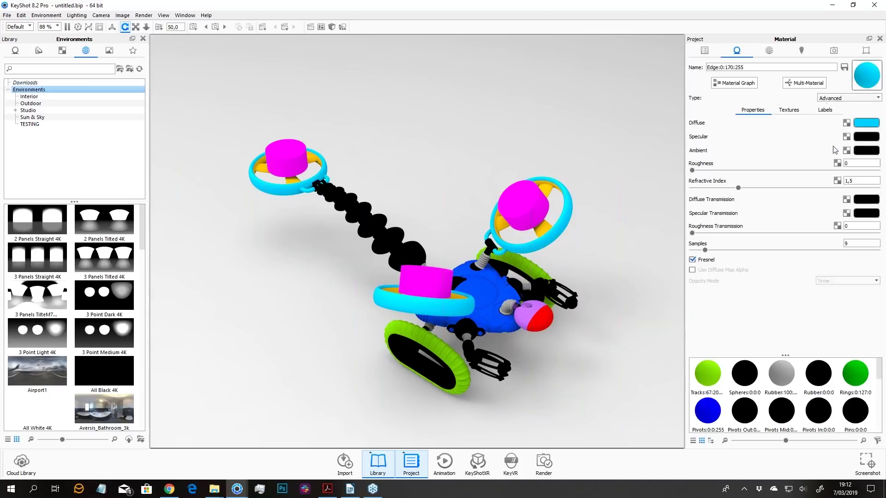
drag(453, 291, 420, 292)
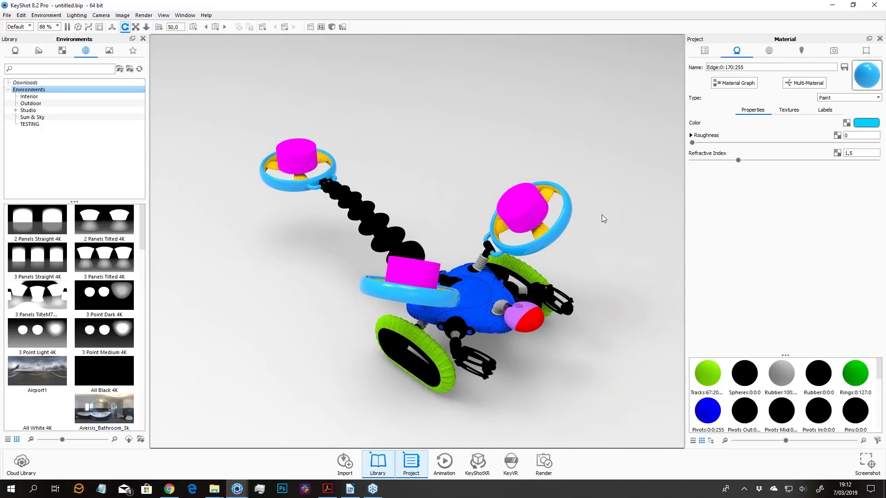
- Change the material type of all parts in the row_zero model group to Paint at once
click(705, 50)
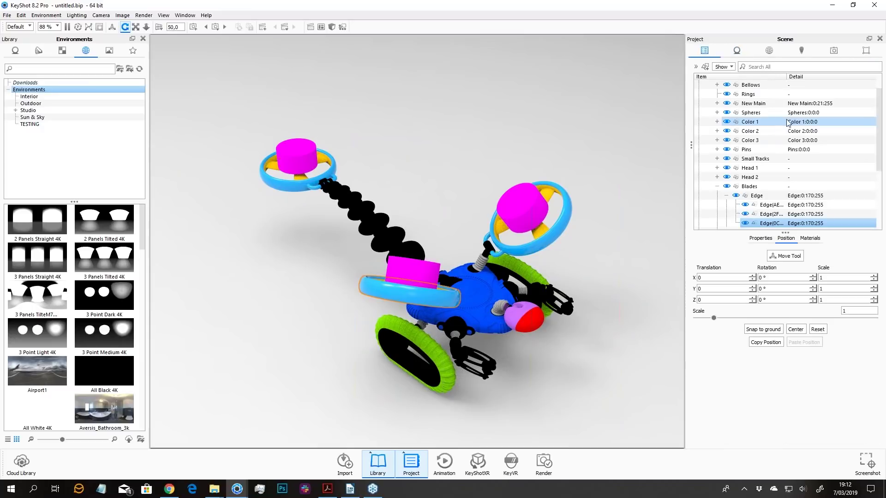
scroll(780, 121, up, 1)
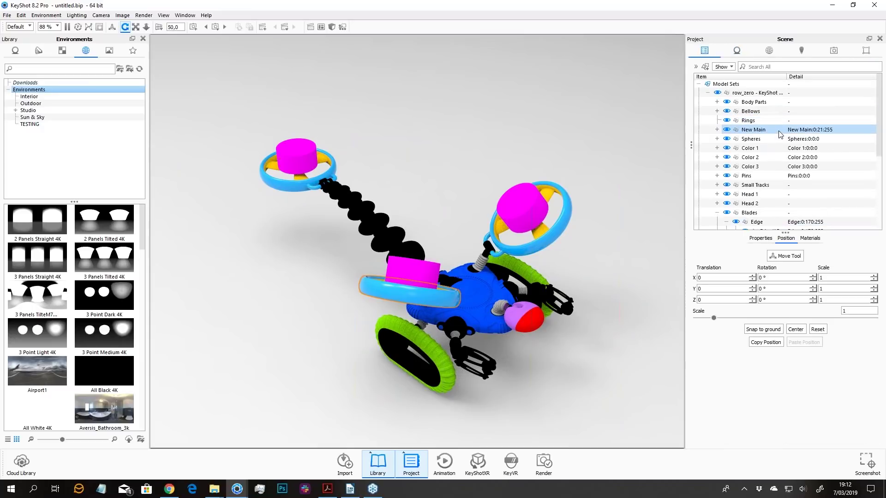
click(708, 93)
right_click(741, 93)
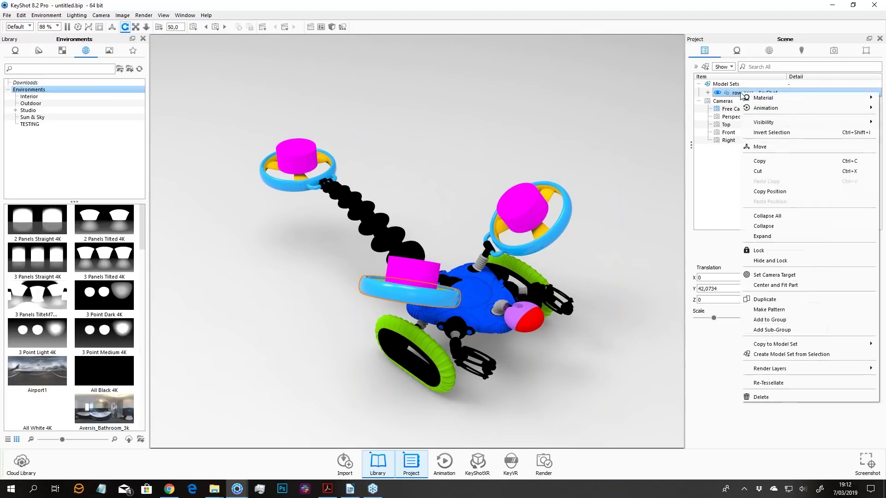
mouse_move(766, 99)
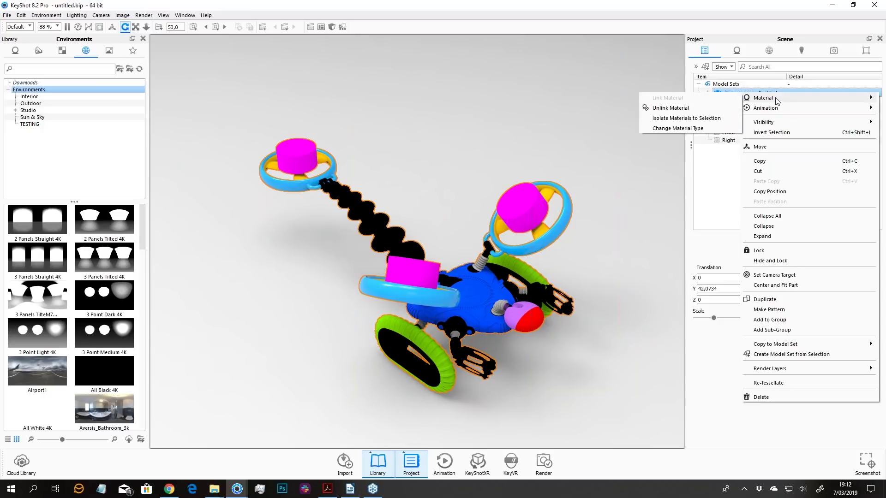
click(673, 130)
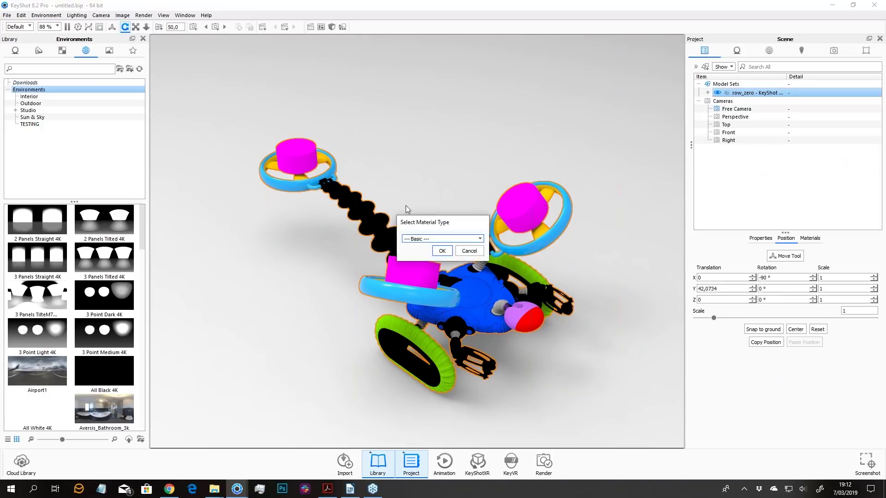
click(559, 123)
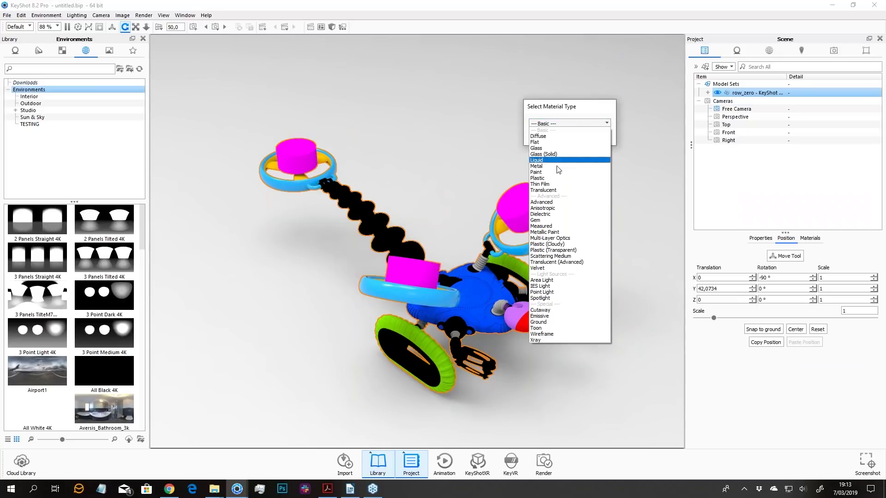
click(545, 173)
click(568, 135)
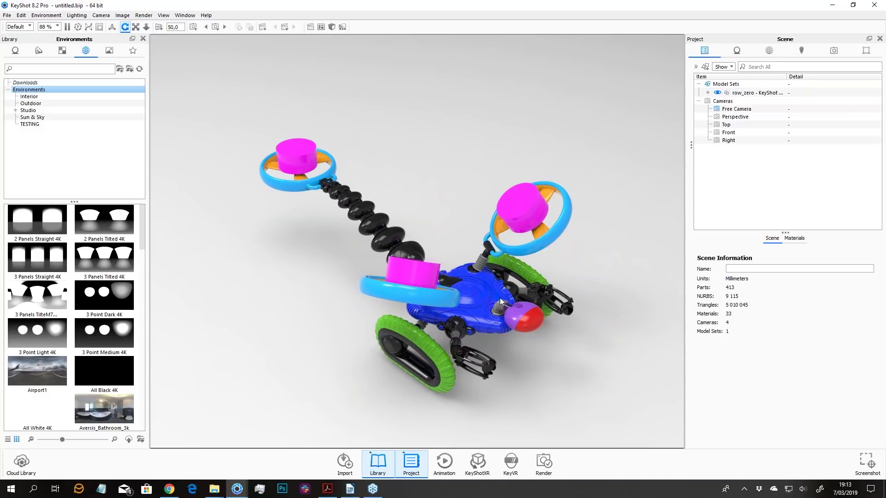
- Examine the Paint-finished model up close and from several angles, and switch back to the presentation PDF in Acrobat
scroll(500, 297, up, 10)
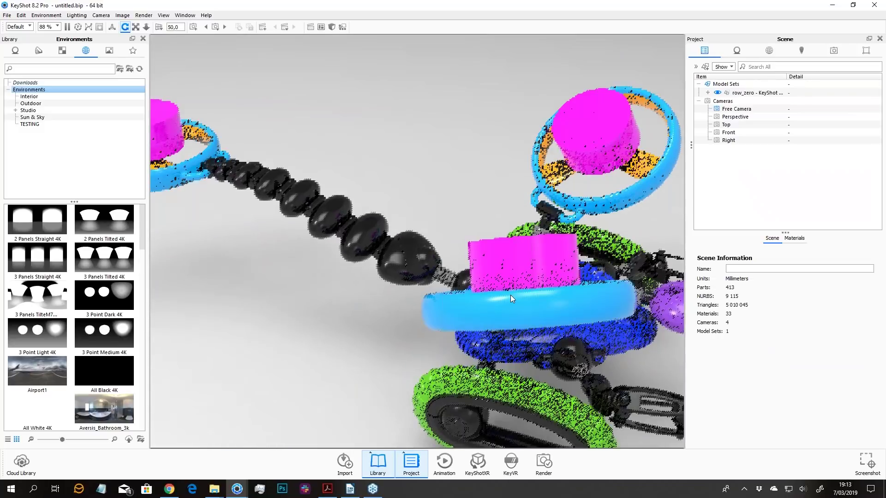
drag(511, 295, 482, 340)
scroll(483, 339, down, 4)
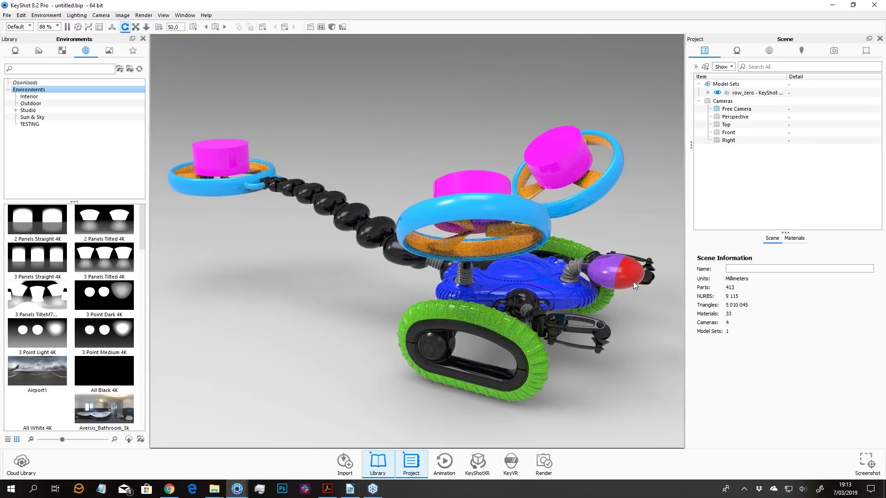
scroll(630, 282, down, 2)
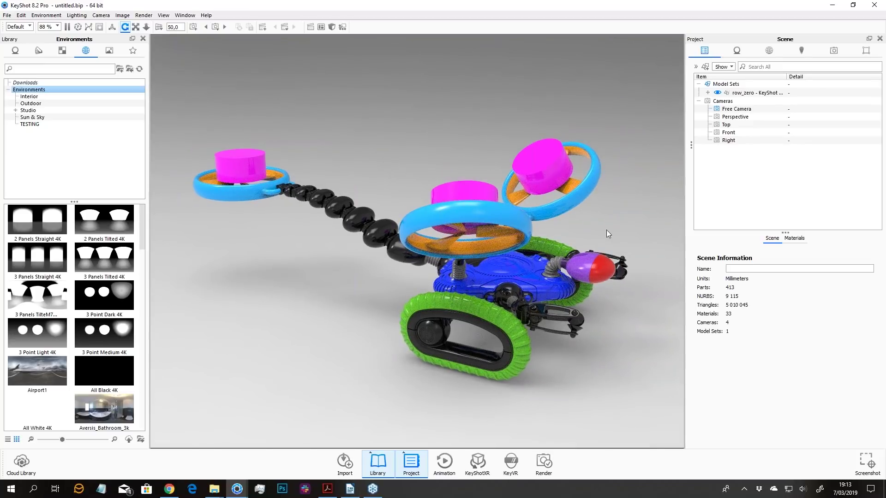
scroll(606, 230, down, 2)
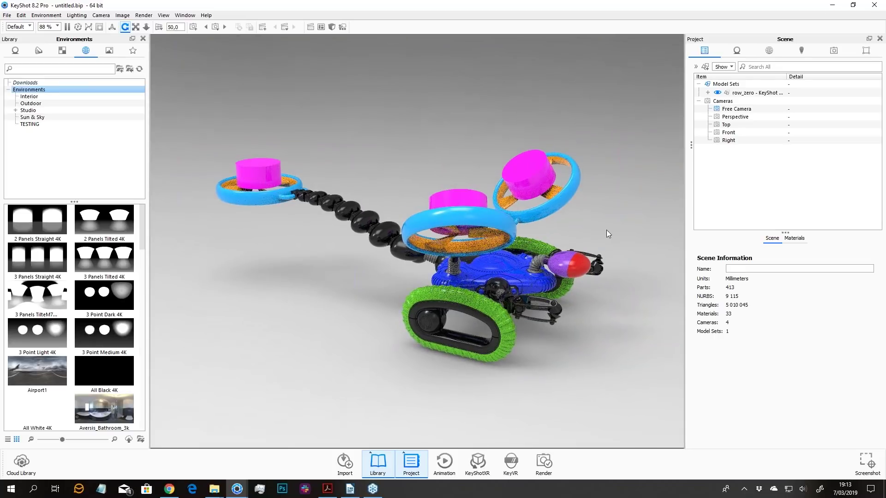
drag(599, 247, 399, 375)
middle_drag(397, 355, 418, 375)
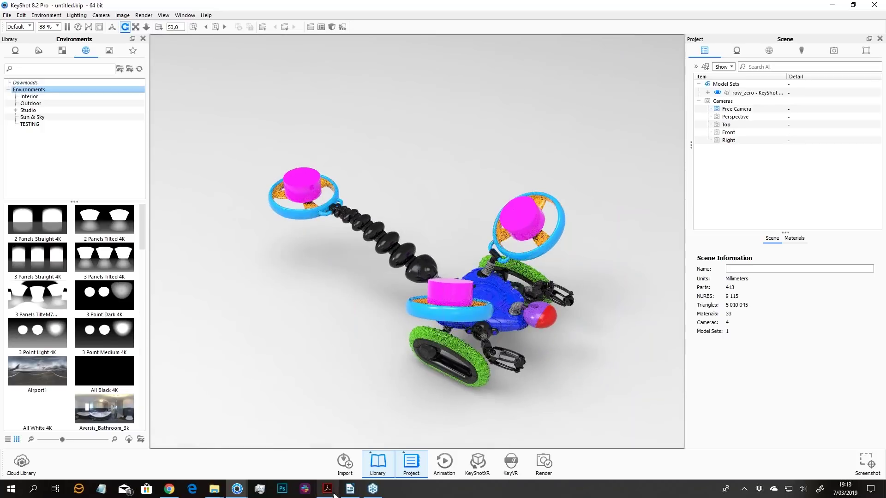
key(alt+Tab)
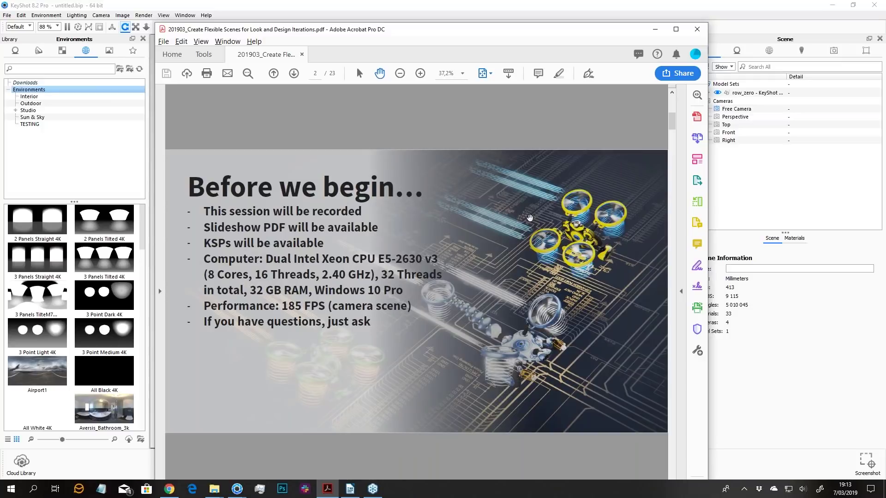
- Return to KeyShot and open the Contrail Models folder of the 2019-03_Create-Flexible-KeyShot-Scenes-for-Look-and-Design-Iterations project in File Explorer
click(655, 32)
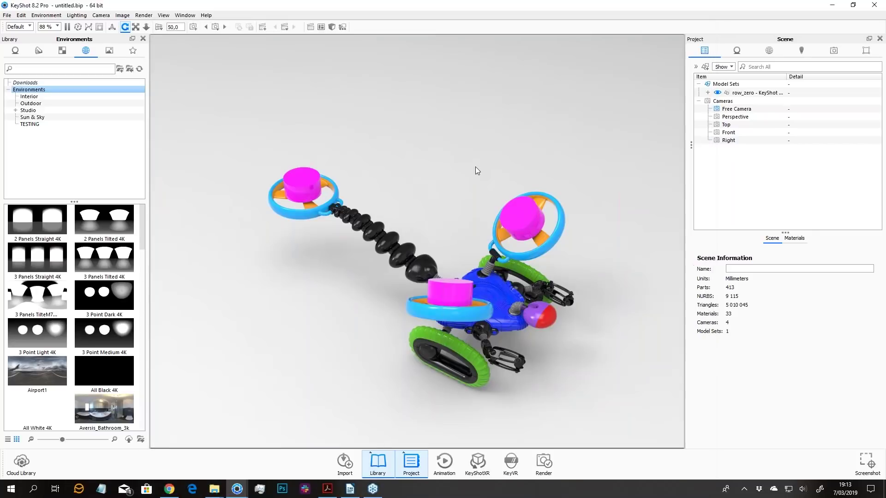
drag(477, 171, 441, 218)
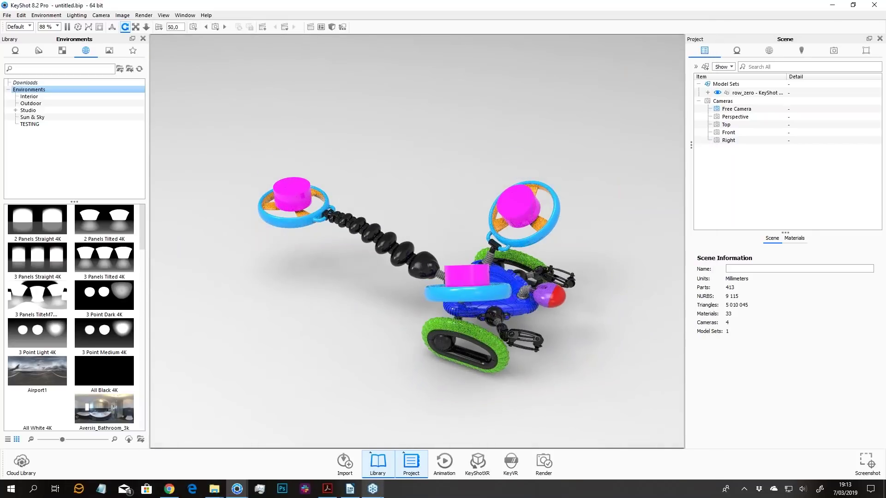
click(212, 489)
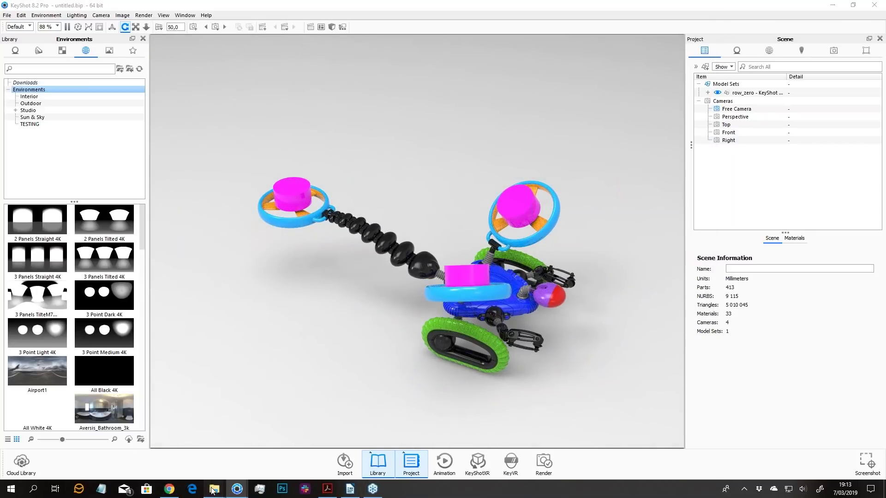
click(213, 439)
click(634, 250)
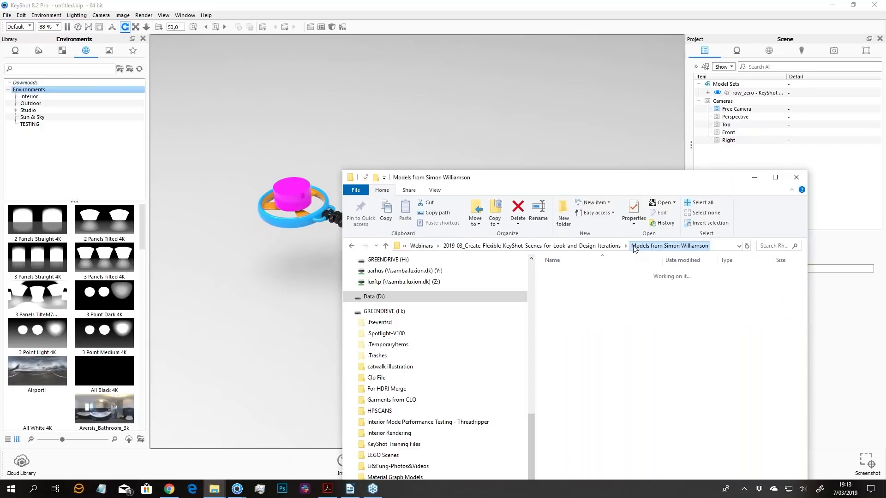
click(597, 246)
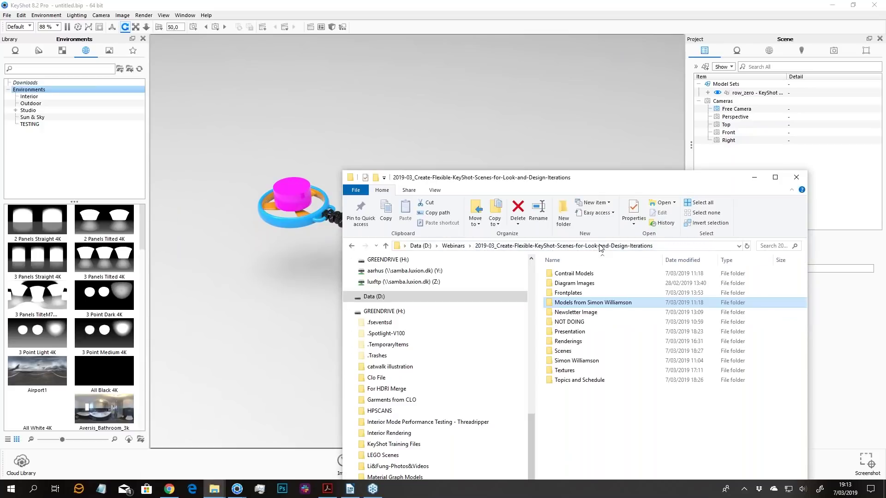
double_click(570, 273)
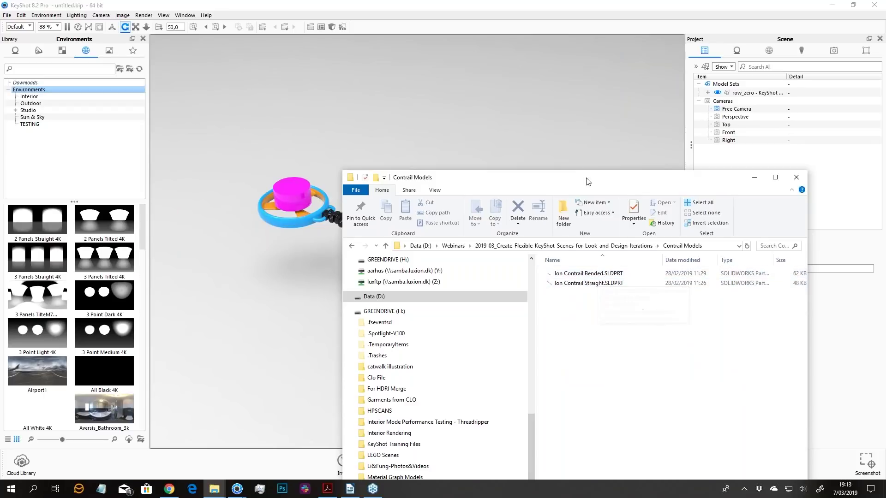
drag(598, 180, 647, 183)
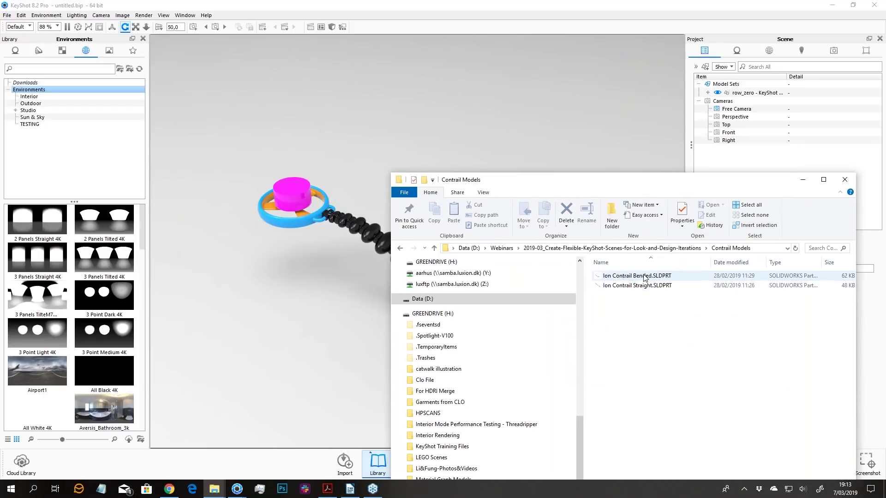
- Import Ion Contrail Straight.SLDPRT, adding it to the current scene at its original location
drag(649, 287, 381, 114)
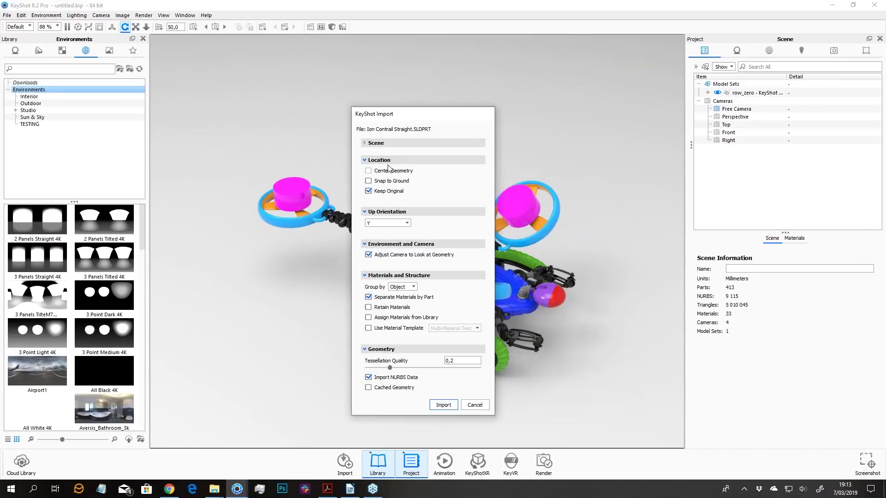
click(392, 143)
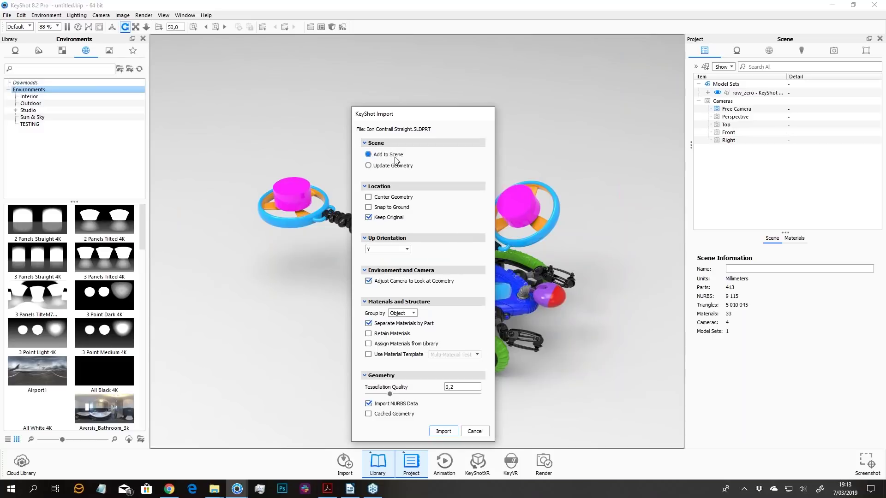
click(443, 431)
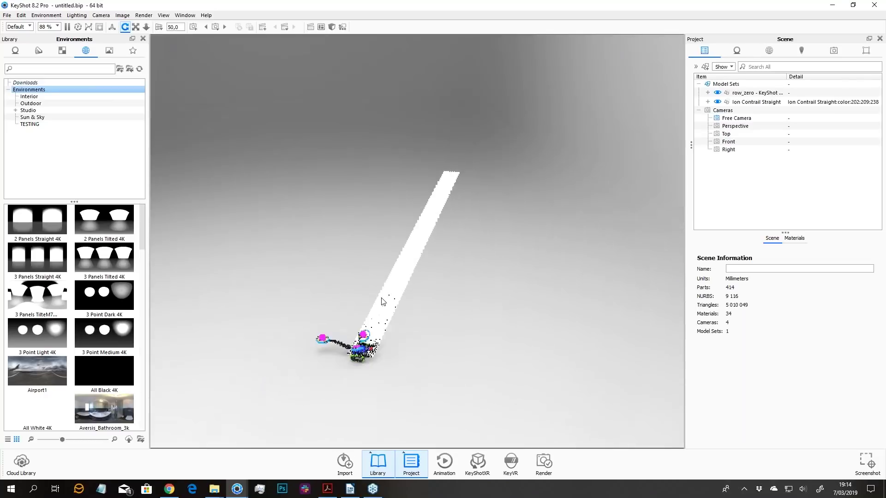
- Scale the Ion Contrail Straight model to 0,1
scroll(374, 309, up, 3)
scroll(358, 339, down, 3)
scroll(393, 295, up, 2)
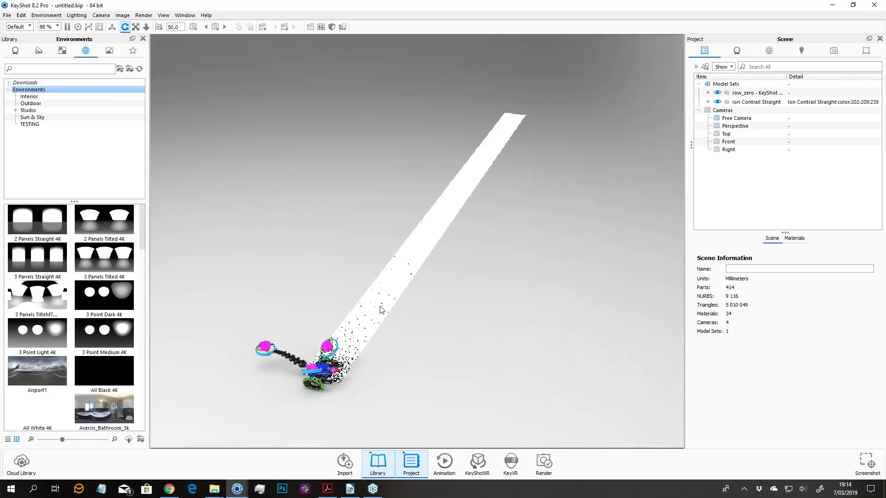
scroll(382, 309, up, 2)
click(757, 93)
click(757, 101)
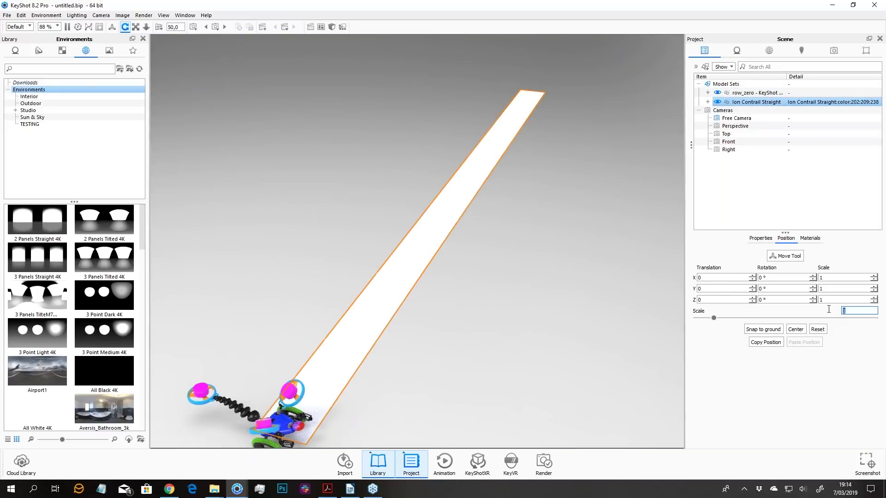
text(0,1)
key(Return)
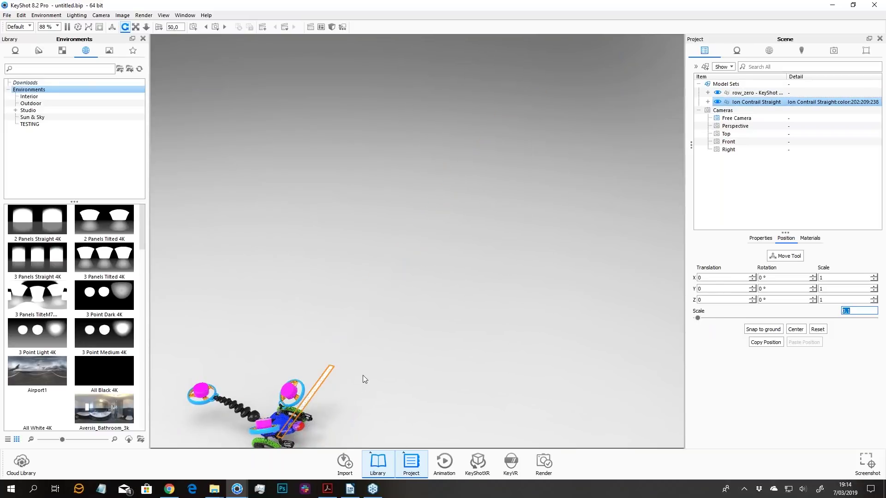
- Center and fit all models in the view and look at the drone from above
scroll(380, 300, down, 3)
scroll(374, 302, up, 3)
middle_drag(369, 306, 477, 187)
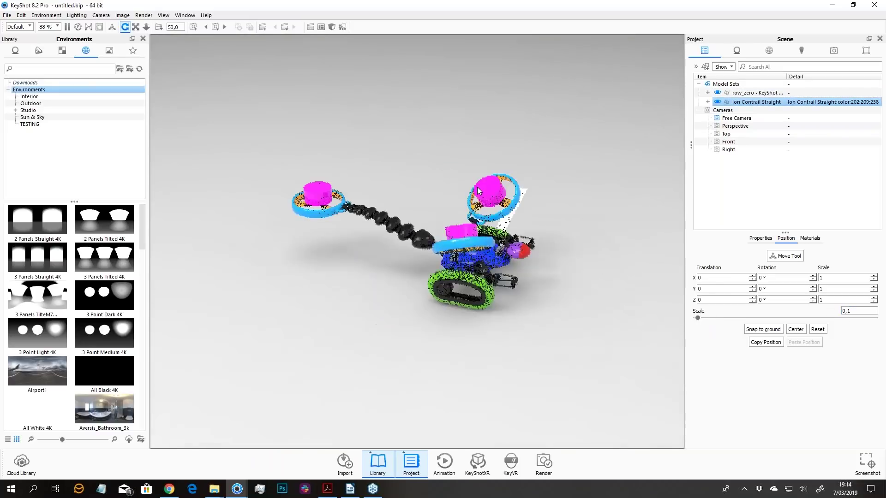
drag(477, 187, 467, 134)
click(467, 135)
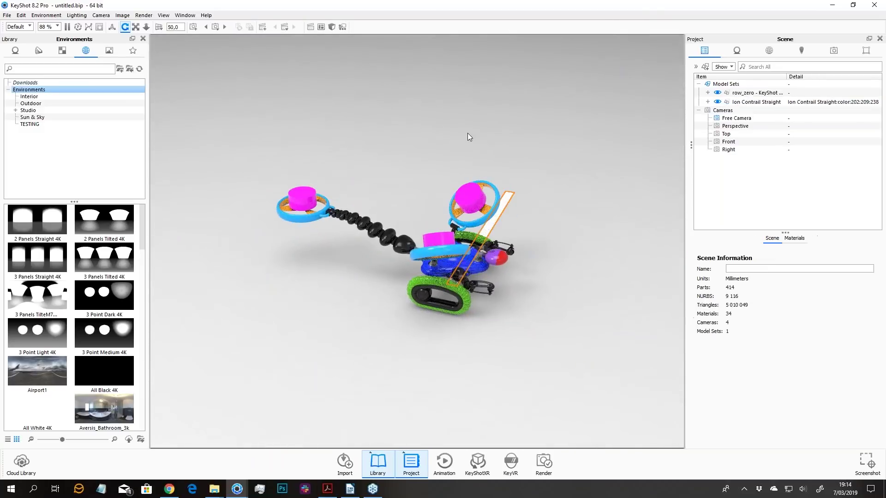
right_click(488, 175)
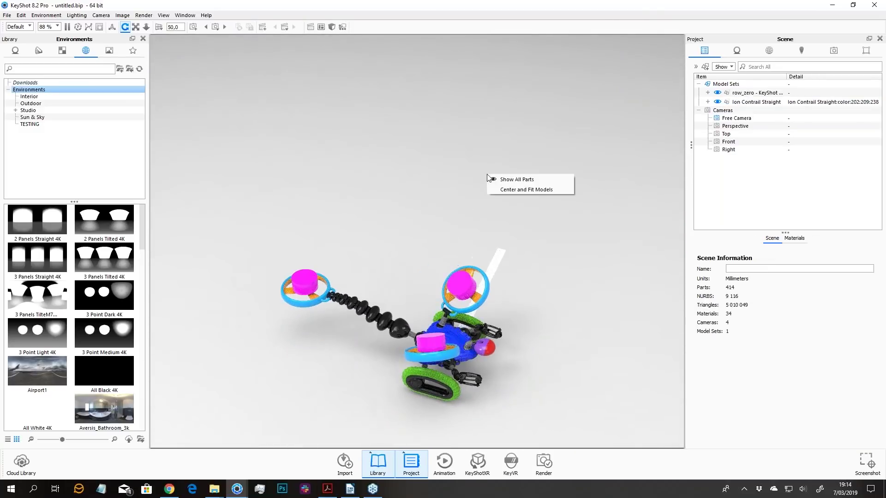
click(508, 189)
drag(508, 198, 539, 263)
- Rotate the straight contrail 90° about Y and move it beside the drone's tail rotor, to about X 74,7 and Z -107,5
click(768, 102)
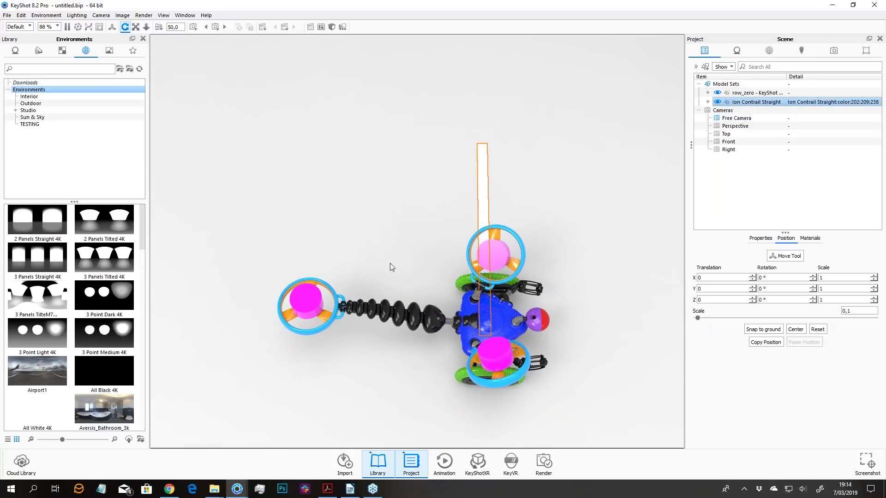
drag(291, 323, 459, 261)
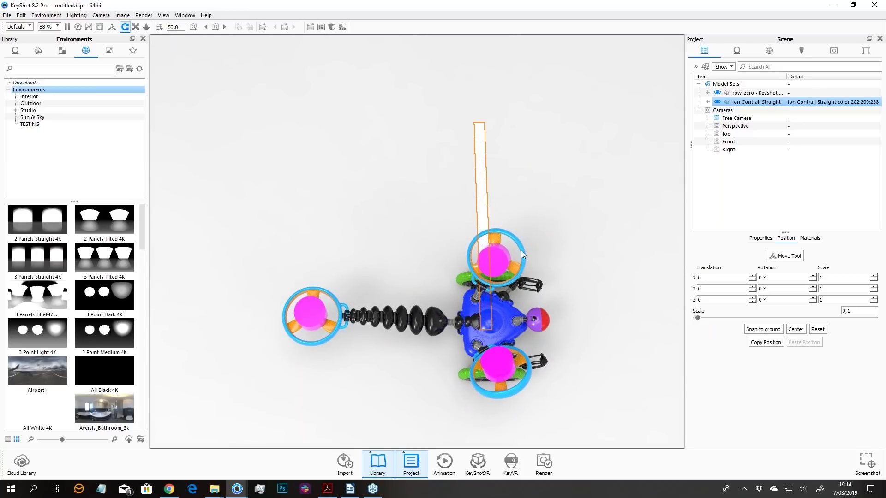
click(792, 257)
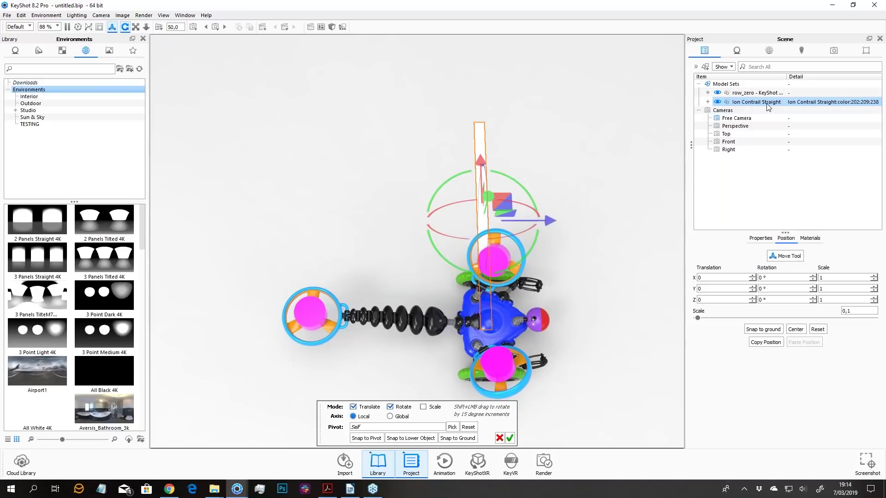
click(750, 106)
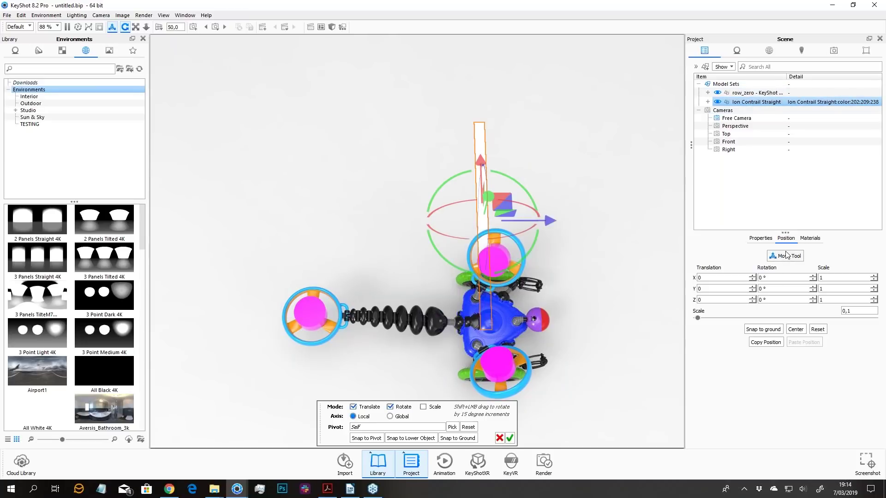
drag(485, 174, 296, 196)
drag(323, 231, 435, 352)
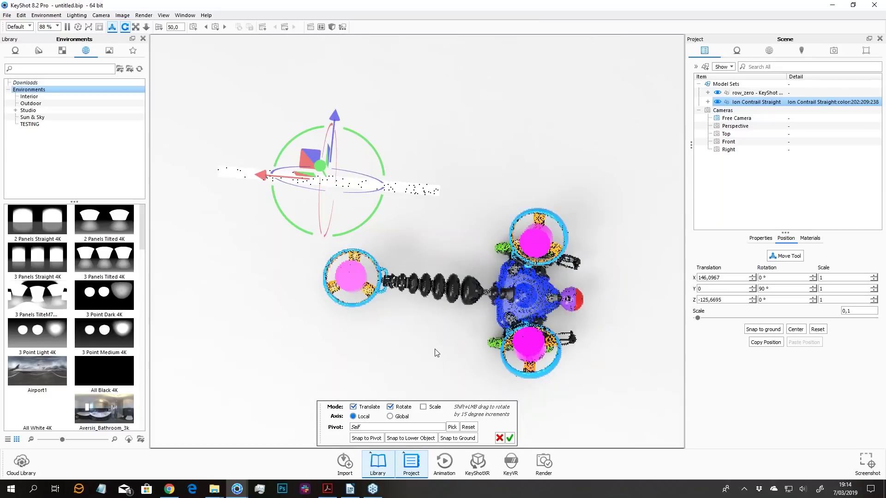
drag(308, 148, 314, 212)
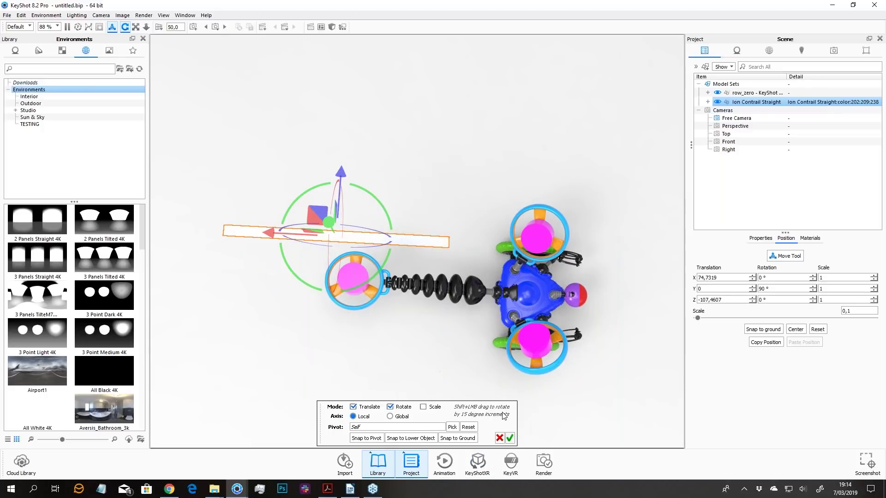
- Use the tail rotor's blade as the contrail's move pivot and snap the contrail to that pivot
click(452, 427)
drag(419, 121, 545, 70)
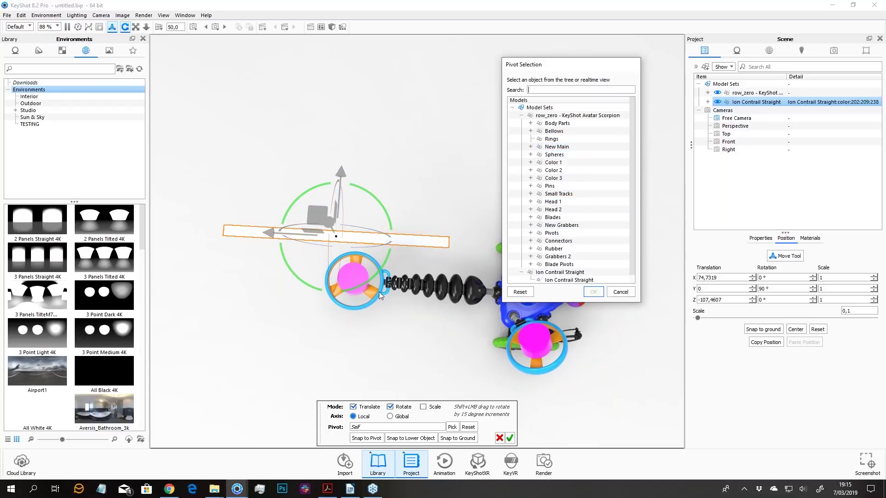
click(358, 259)
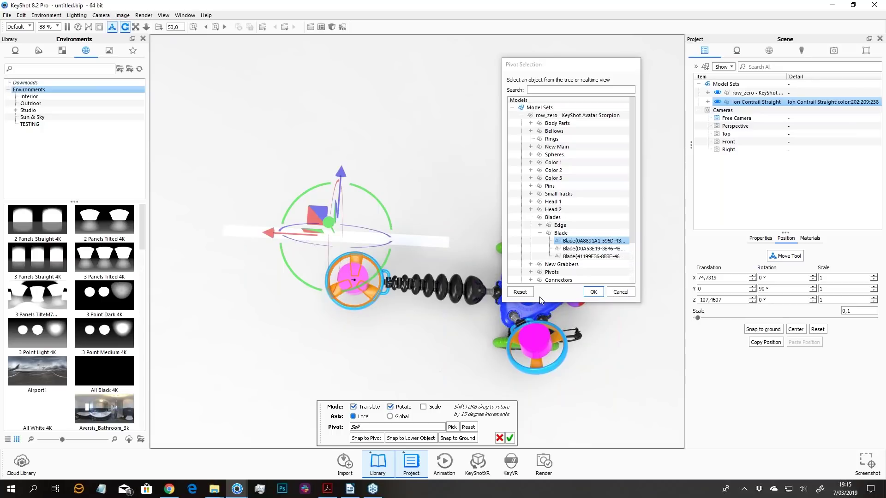
click(594, 292)
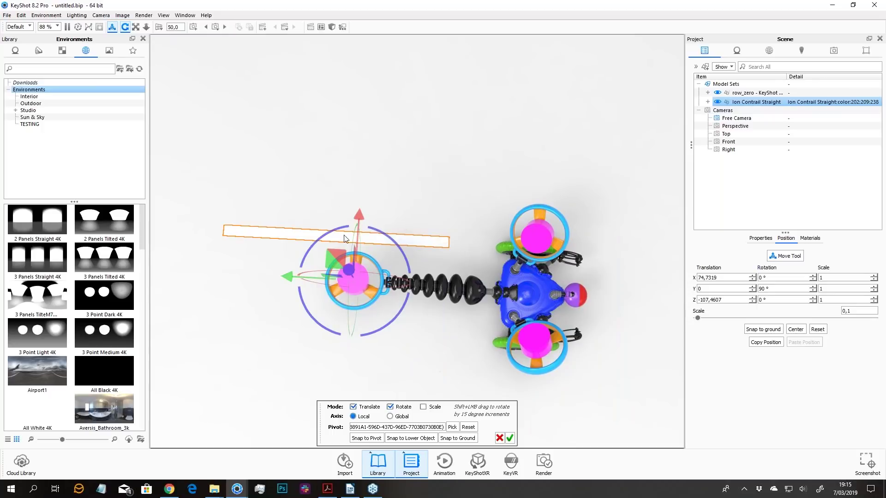
drag(433, 281, 447, 350)
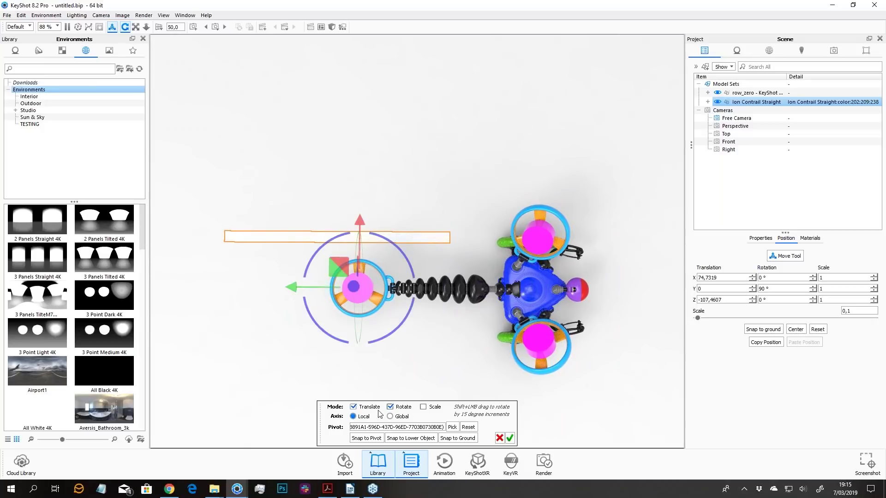
click(367, 438)
drag(445, 345, 438, 202)
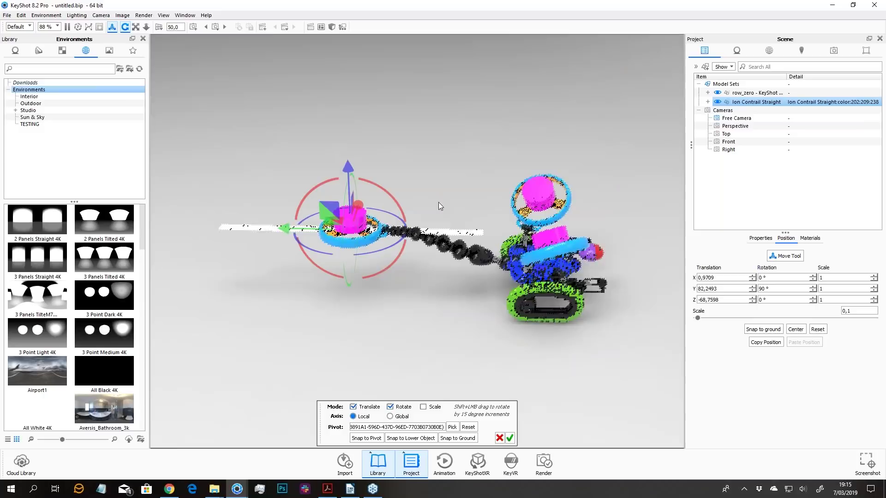
- Reset the pivot to the contrail itself and slide it lengthwise behind the tail rotor, to about Z -274,9
click(468, 427)
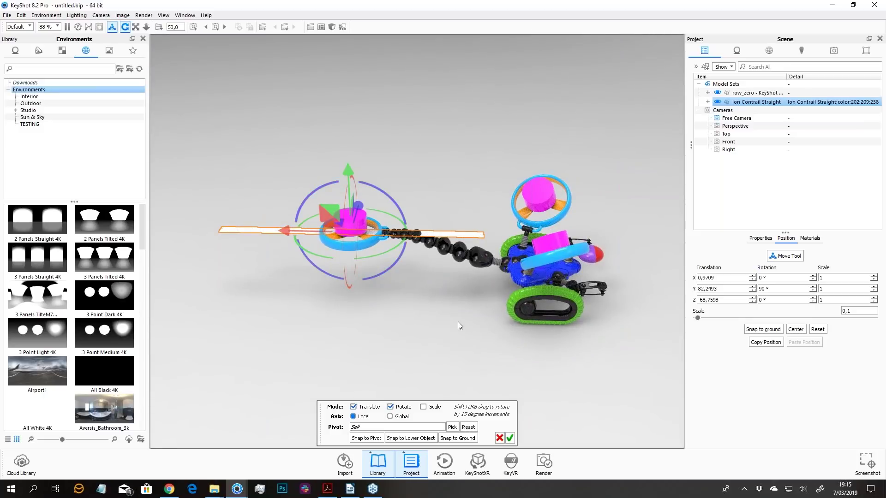
drag(458, 322, 400, 277)
drag(280, 242, 97, 246)
middle_drag(442, 215, 517, 169)
drag(480, 239, 451, 250)
click(510, 437)
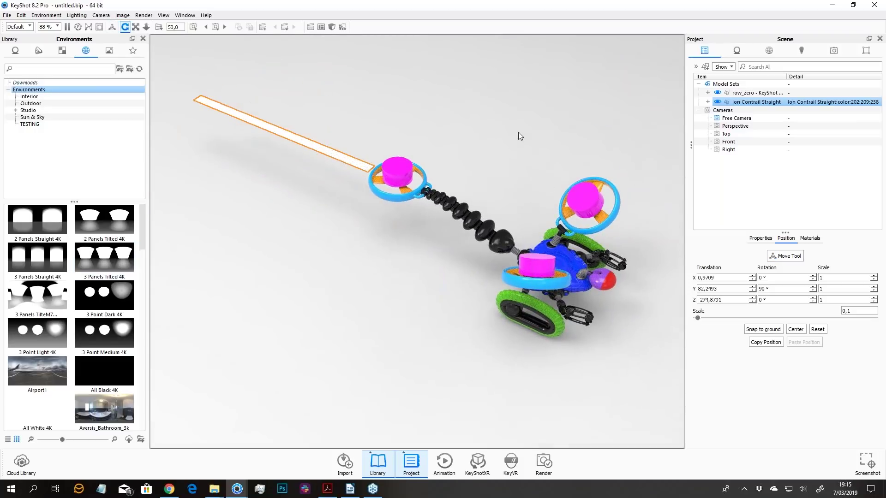
drag(520, 136, 546, 147)
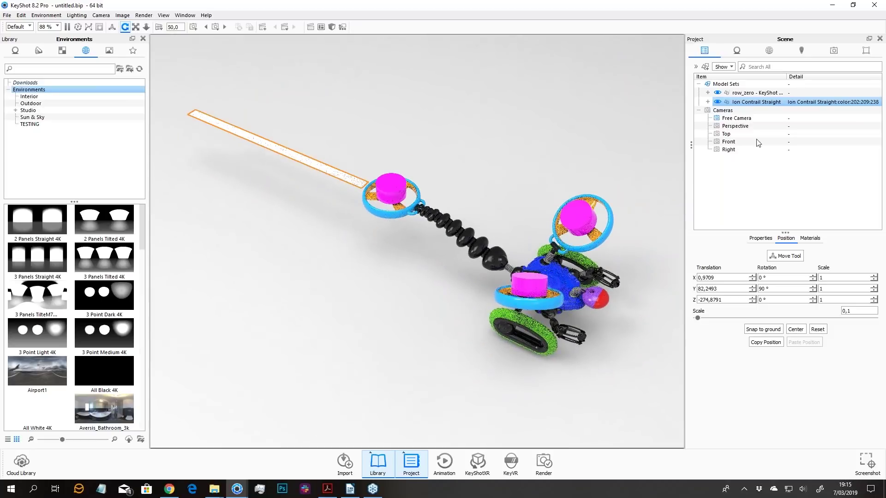
- Duplicate the tail rotor's contrail and snap the copy to the blade of the front rotor on the positive X side
right_click(748, 102)
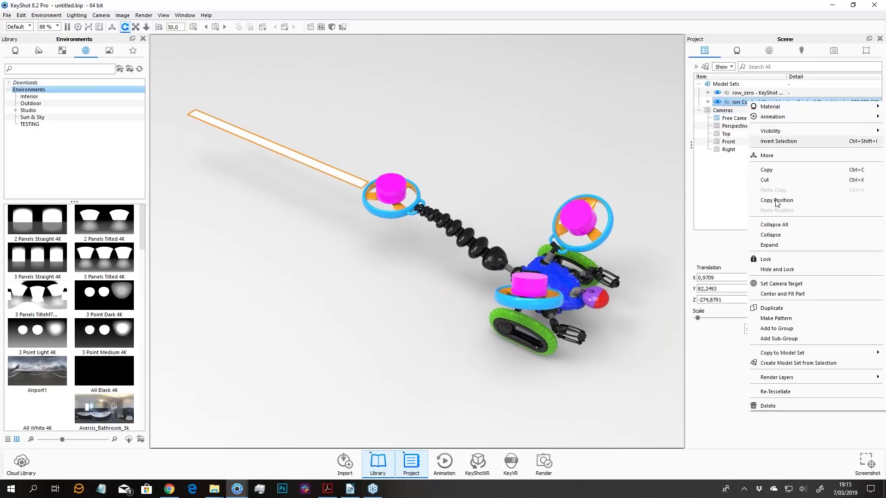
click(777, 309)
click(785, 255)
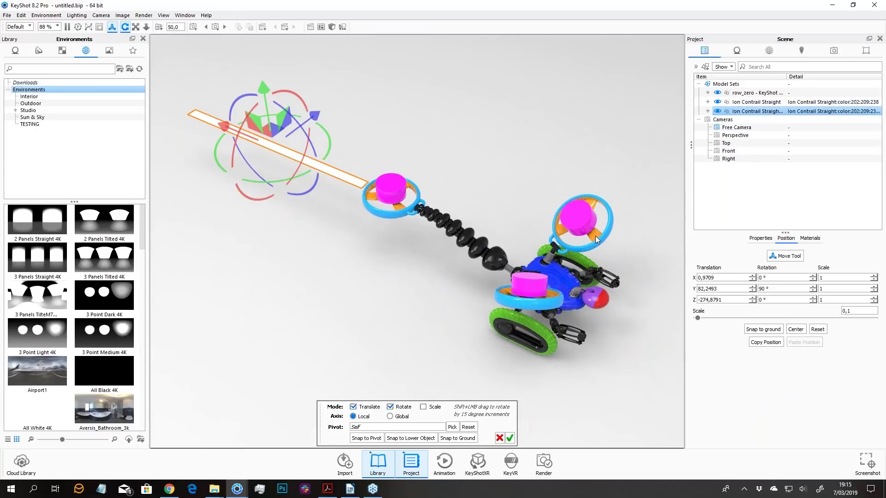
click(452, 427)
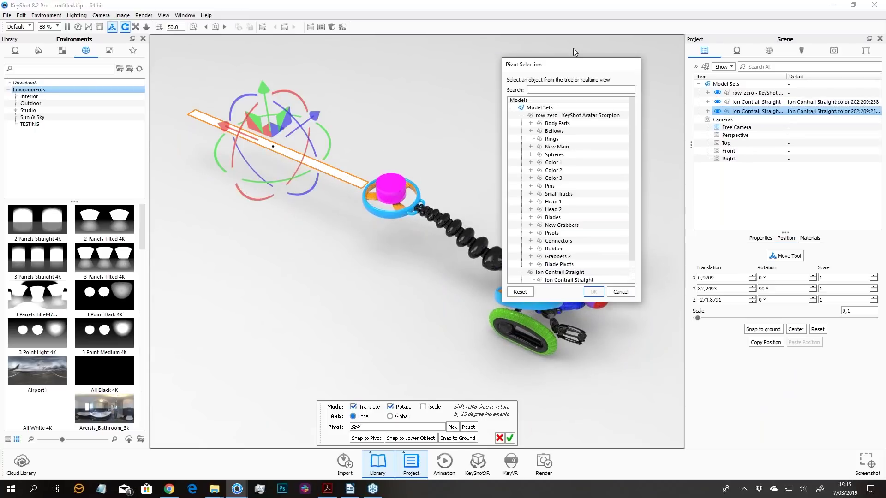
click(596, 227)
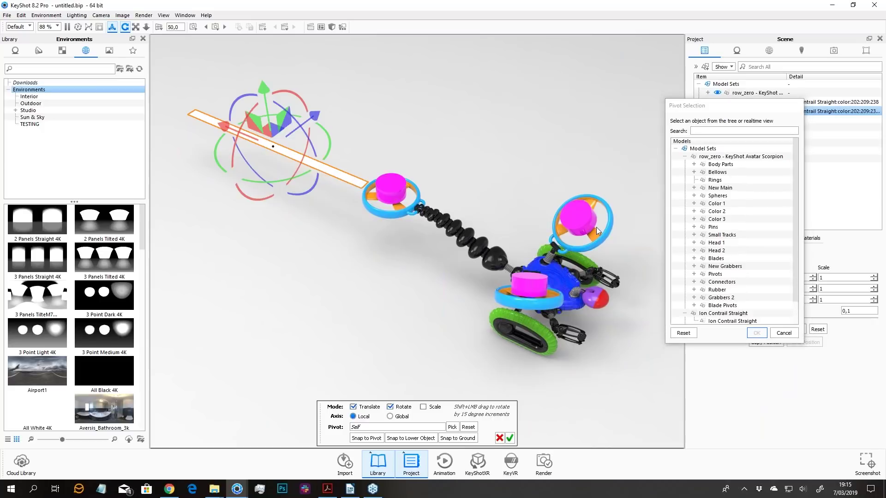
click(759, 334)
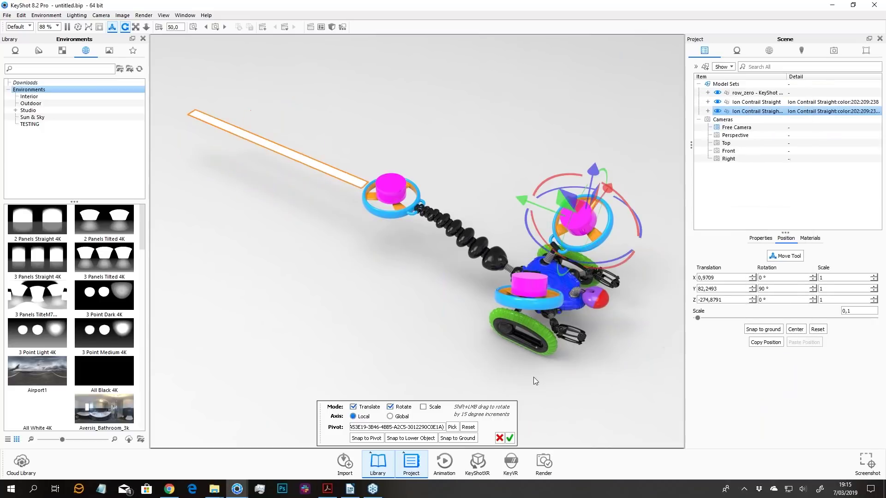
click(367, 438)
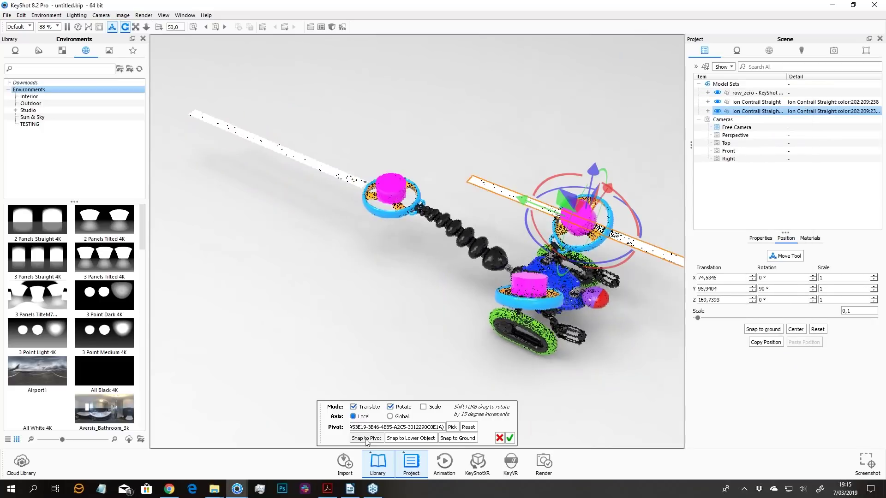
- Reset the copy's pivot to itself, slide it behind the front rotor to about Z -35,7, and tilt it about -24,5° around X
click(468, 427)
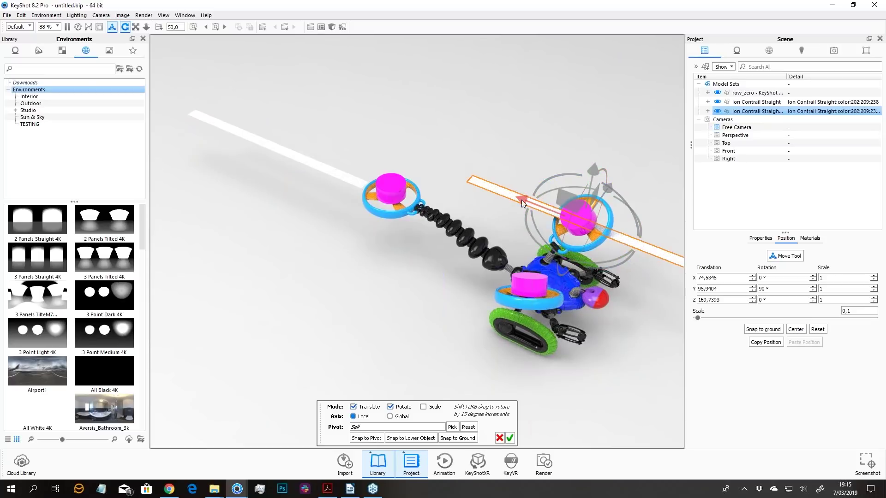
drag(521, 199, 355, 127)
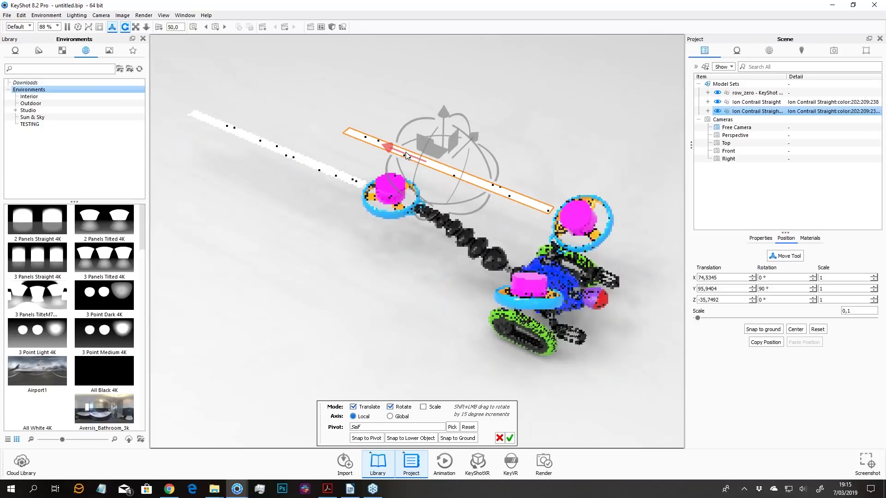
drag(535, 180, 480, 172)
drag(525, 133, 484, 130)
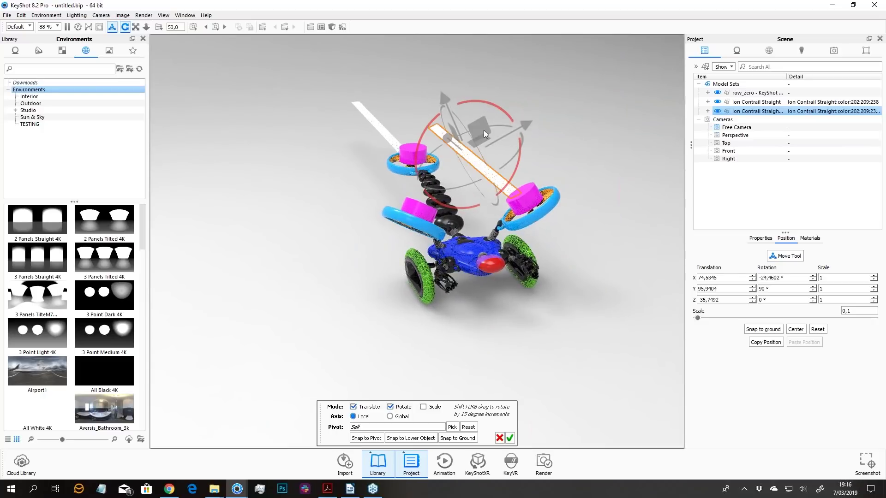
click(510, 438)
drag(486, 315, 439, 228)
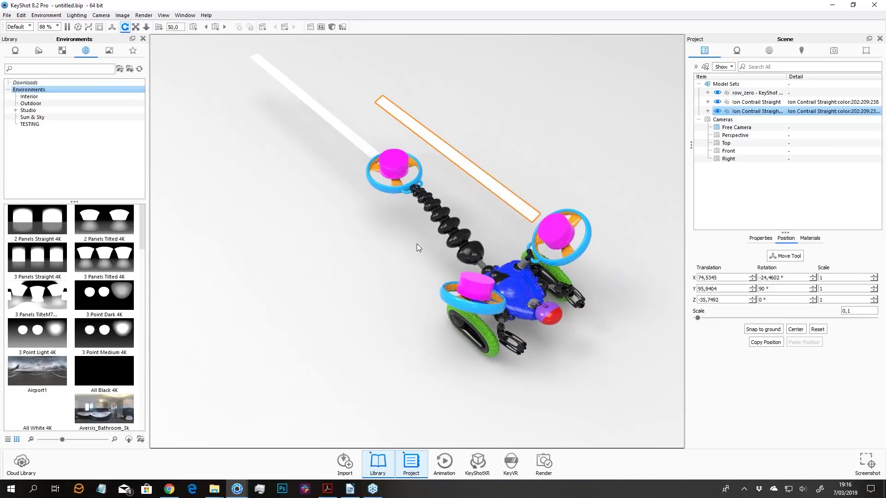
- Duplicate the tilted contrail and set the duplicate's X rotation to 24,4602°
right_click(744, 113)
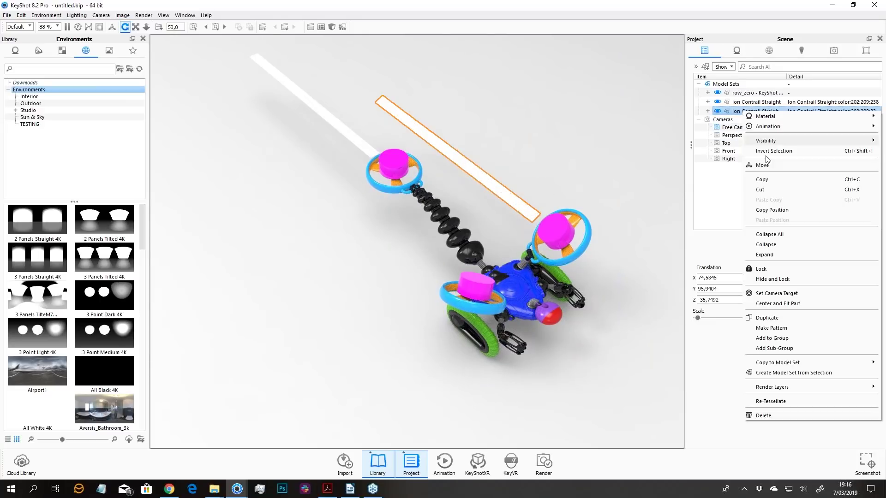
click(781, 319)
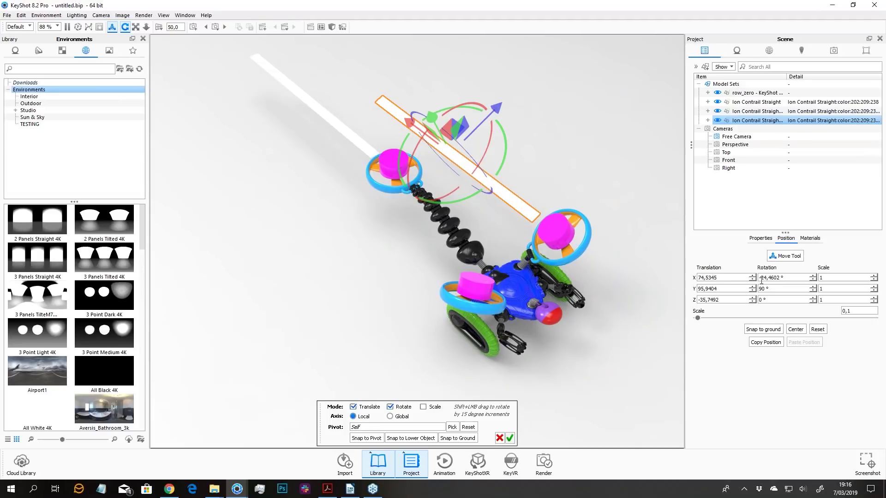
mouse_move(666, 257)
mouse_down()
mouse_move(634, 237)
mouse_move(664, 258)
mouse_move(672, 252)
mouse_up()
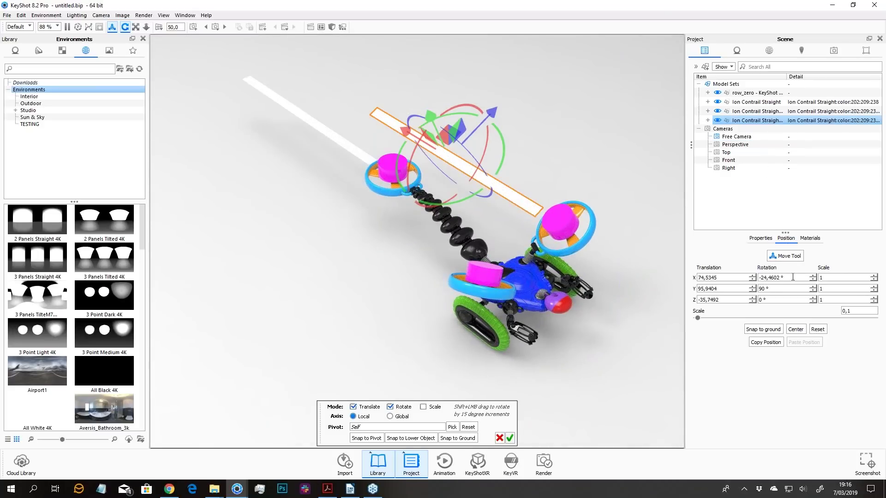
click(761, 277)
key(Return)
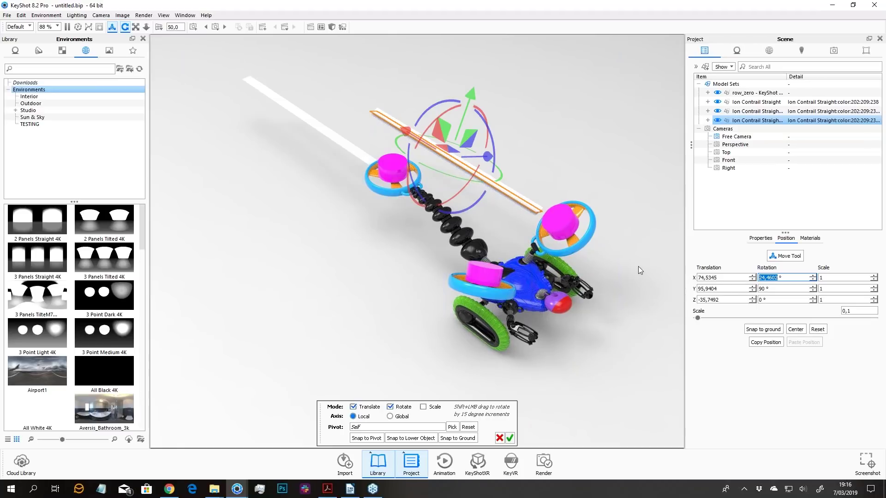
mouse_move(340, 359)
mouse_down()
mouse_move(342, 376)
mouse_move(347, 367)
mouse_up()
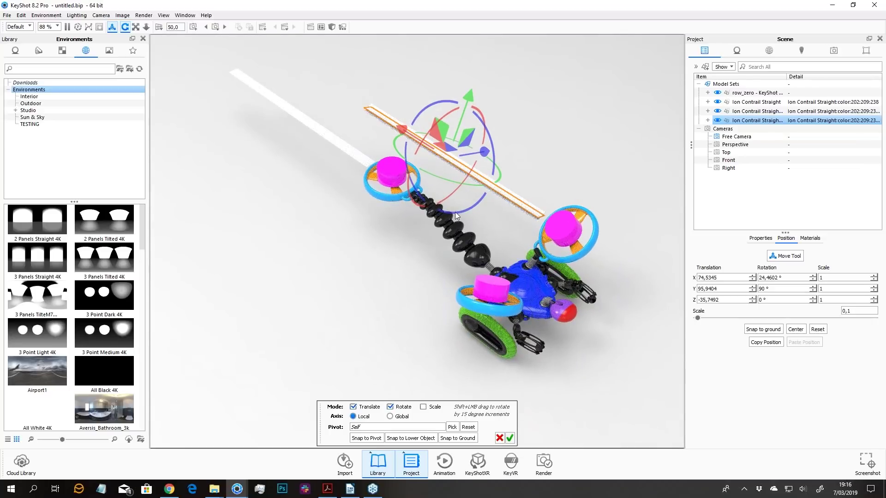
click(640, 325)
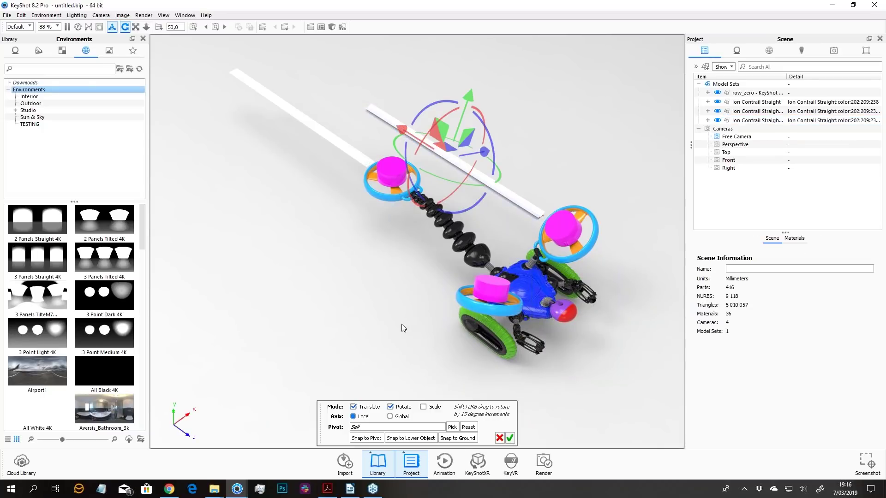
drag(341, 348, 340, 345)
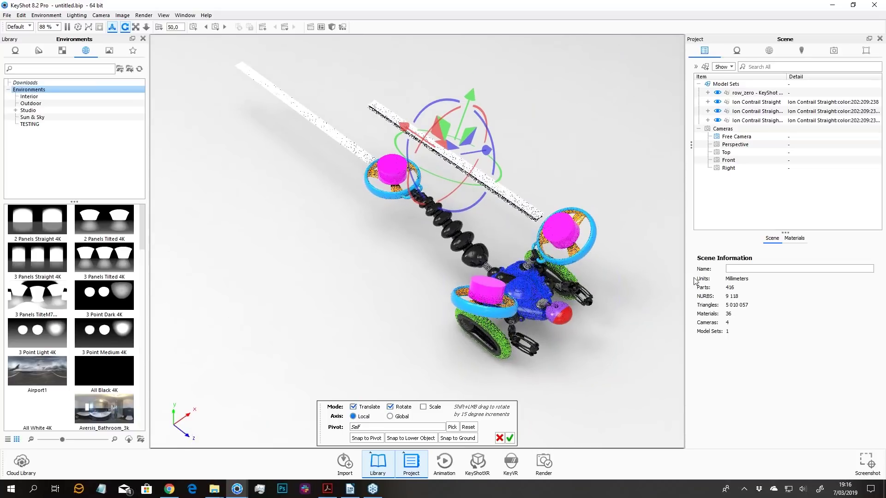
- Set the newest contrail's X translation to -74,5345 so it sits behind the opposite front rotor, and accept the move
click(749, 121)
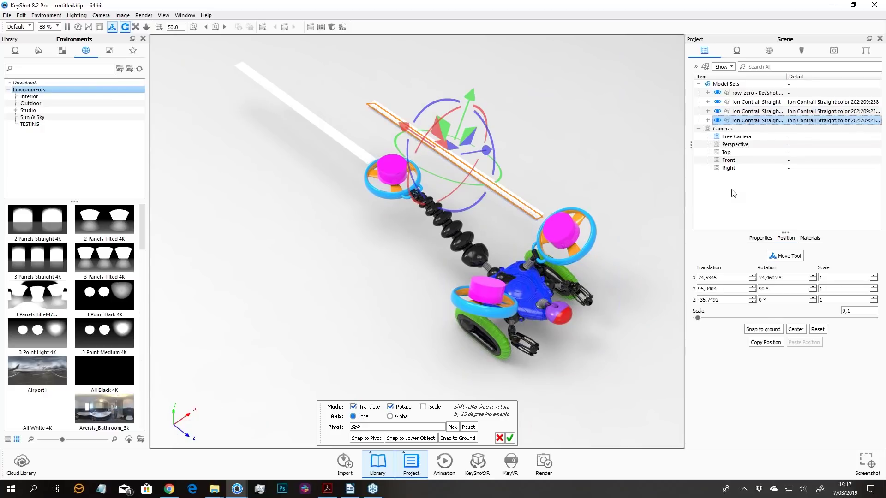
click(699, 278)
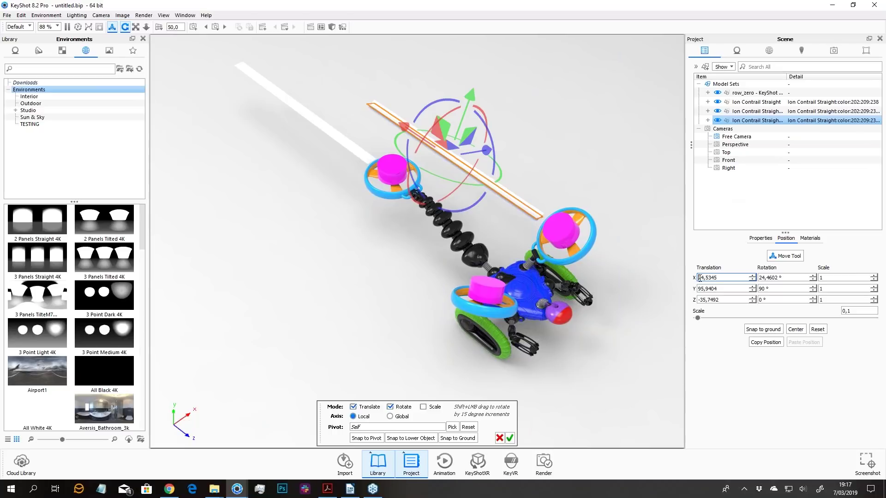
text(-)
key(Return)
drag(548, 356, 446, 180)
drag(543, 214, 490, 265)
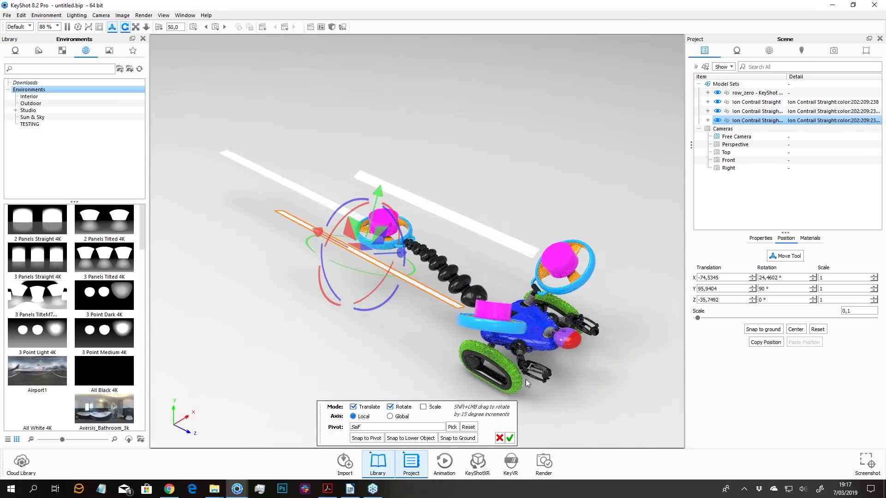
click(511, 439)
click(569, 216)
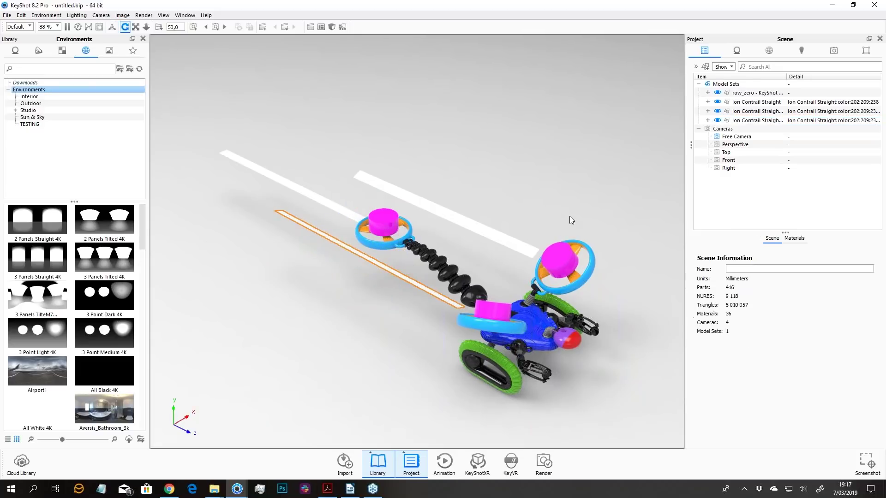
drag(568, 217, 454, 190)
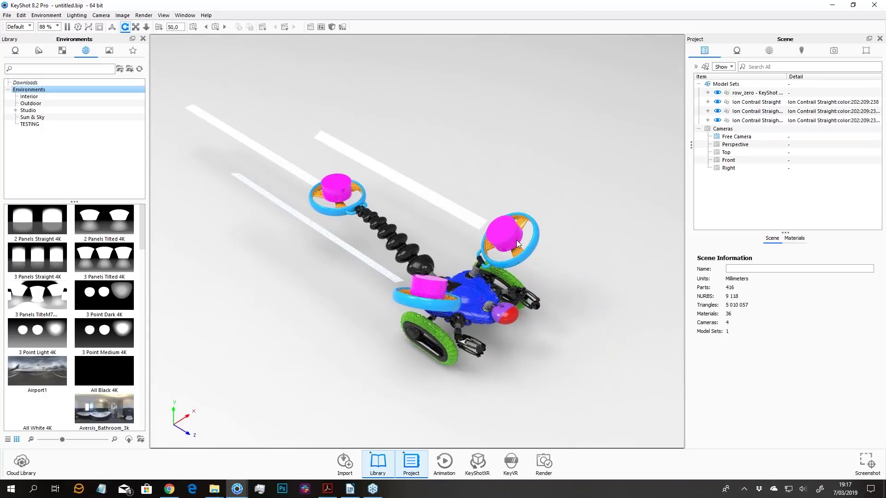
- Add a cylinder at scale 55 and move it beside the drone, to about X 131,2 and Z 75,7
click(21, 16)
mouse_move(47, 51)
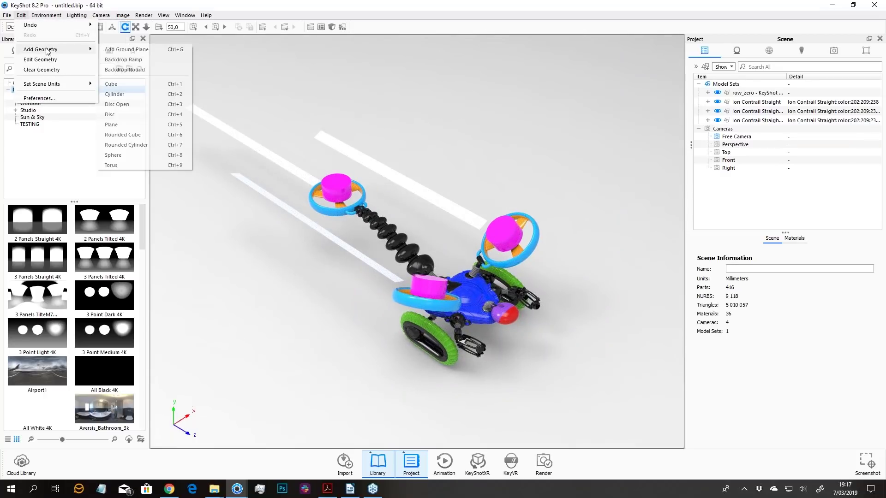
click(115, 94)
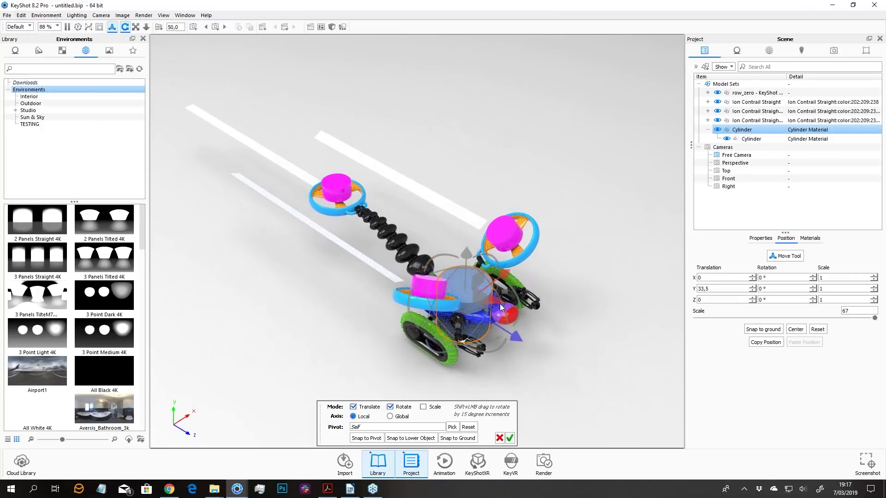
drag(497, 308, 616, 238)
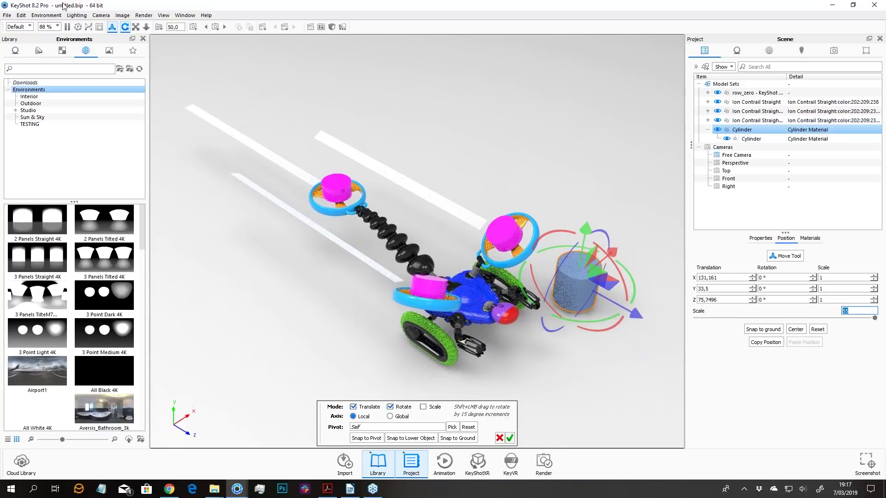
click(21, 15)
mouse_move(41, 49)
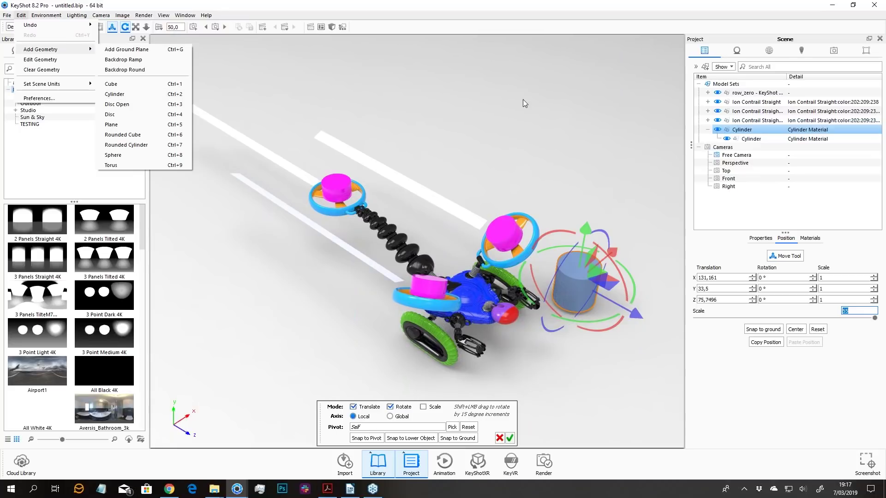
click(566, 133)
- Snap the cylinder to the blade of the front rotor on the positive X side, then reset its pivot to itself
drag(562, 134, 593, 212)
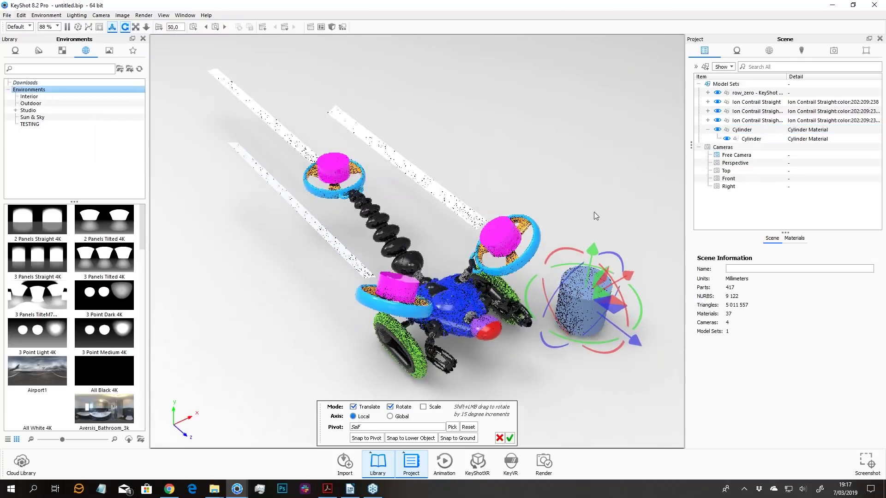
click(452, 428)
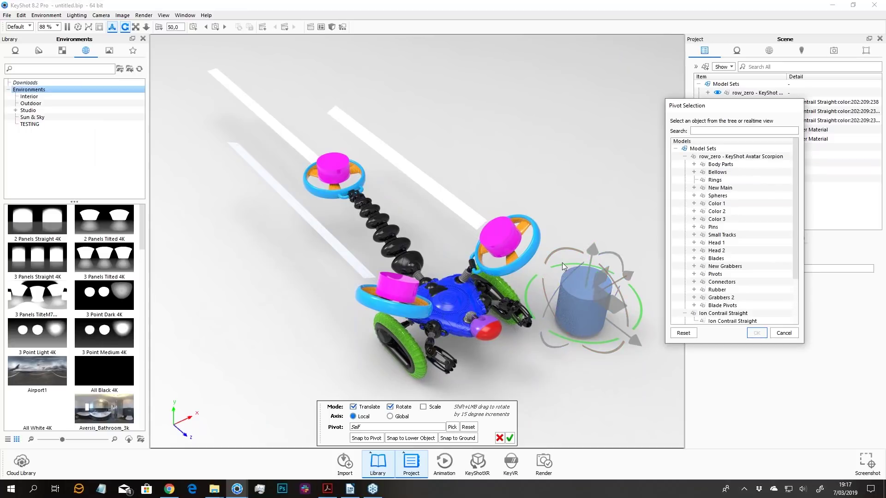
click(523, 223)
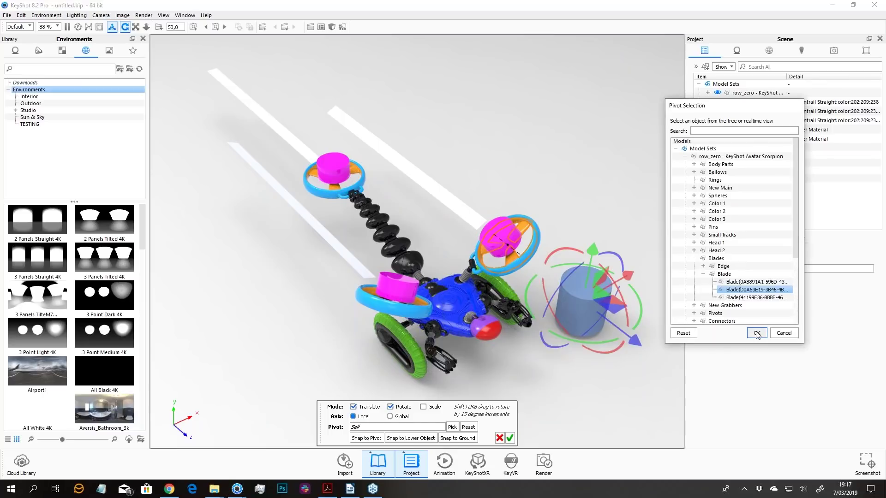
click(757, 333)
click(366, 438)
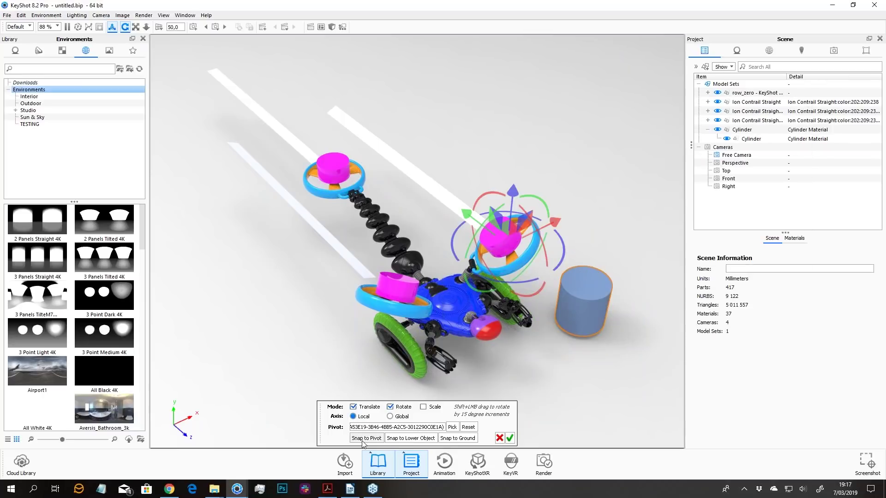
click(469, 428)
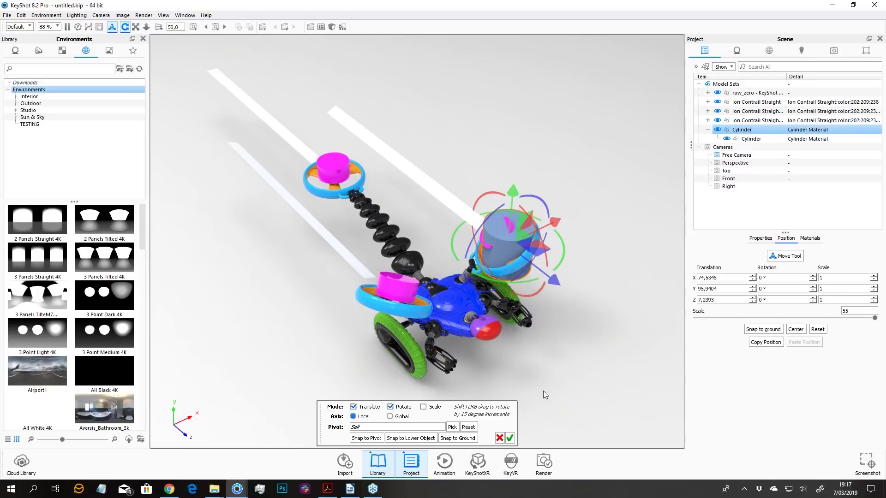
- Rotate the cylinder to about X -21,1°, Y 15,5°, Z 22,7° and slide it beneath the rotor to about X 92,5, Y 62,9, Z 21,1
drag(543, 391, 547, 392)
drag(573, 276, 422, 134)
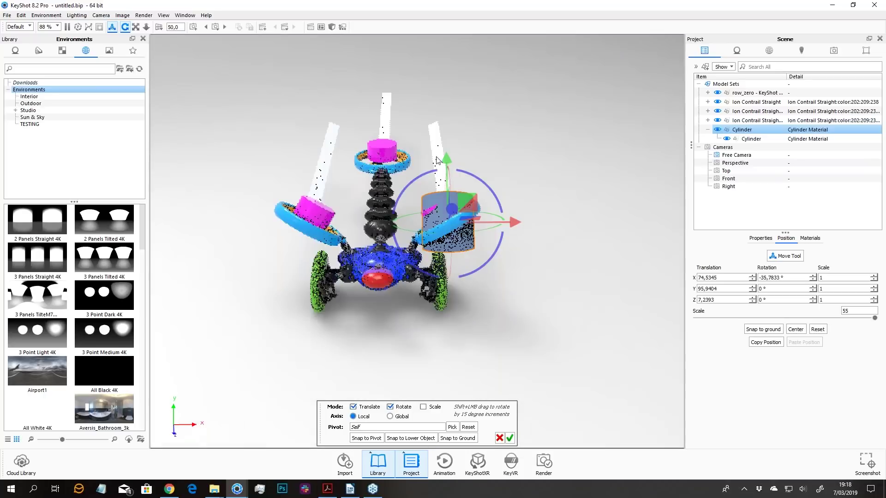
drag(430, 170, 571, 115)
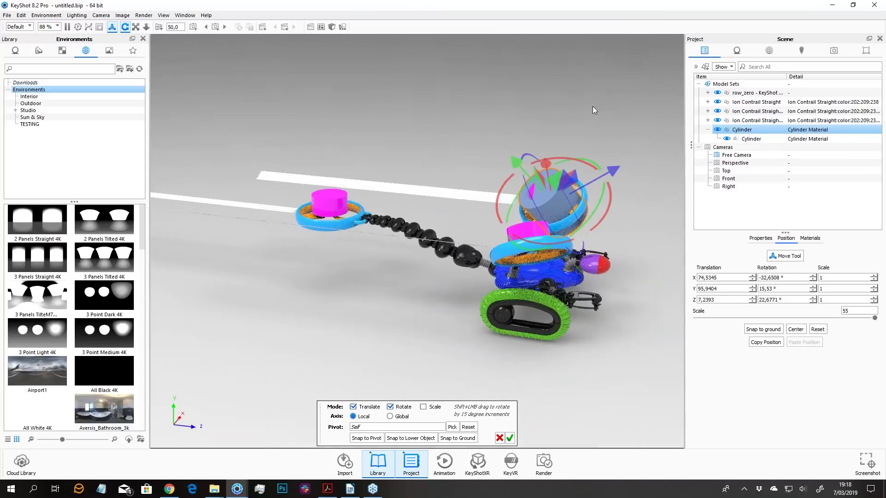
drag(577, 161, 491, 121)
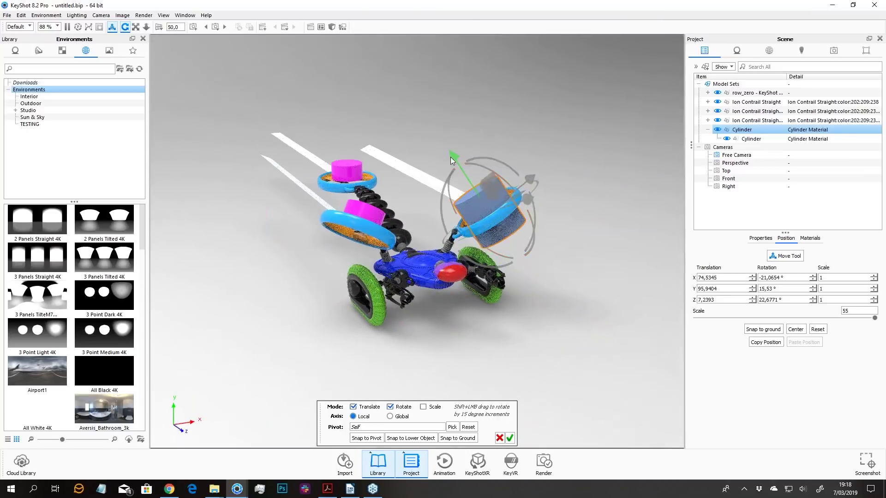
drag(451, 157, 576, 150)
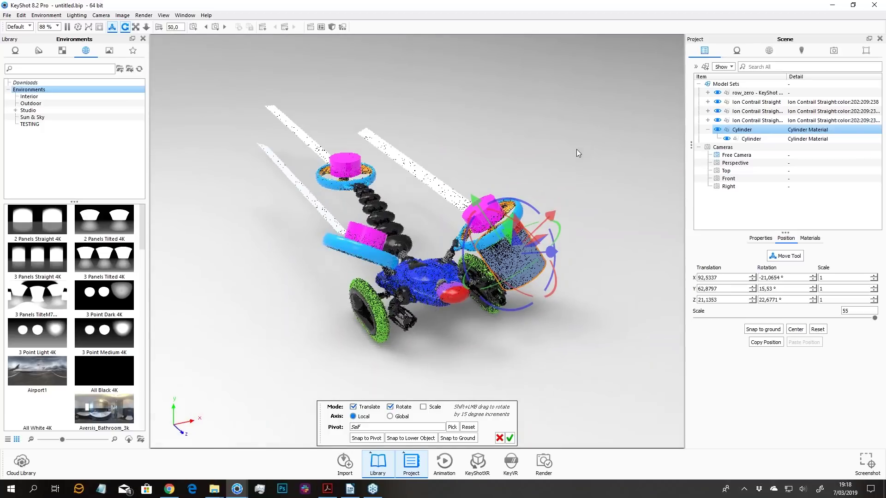
- Accept the cylinder's placement beneath the front rotor and duplicate the cylinder
click(510, 439)
drag(568, 336, 627, 319)
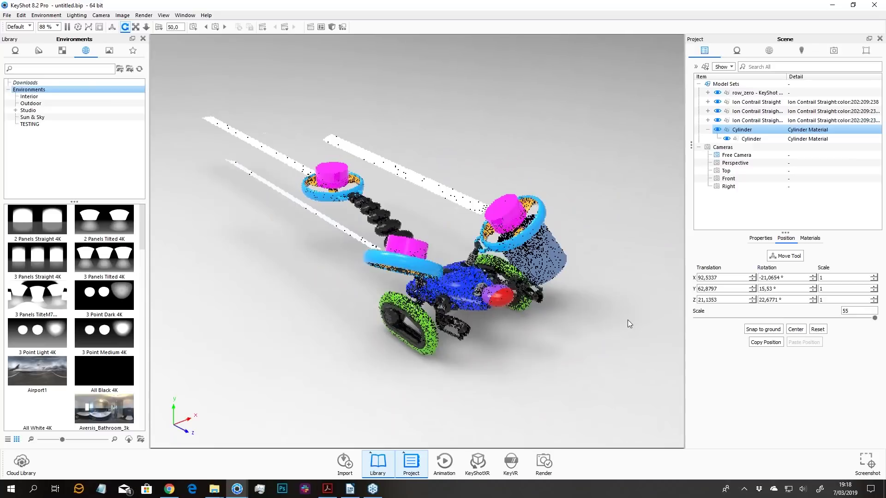
right_click(730, 134)
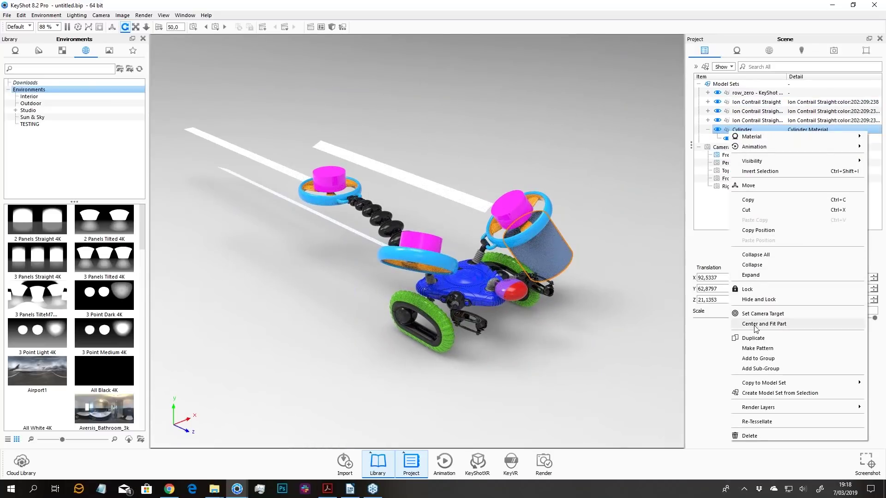
click(753, 338)
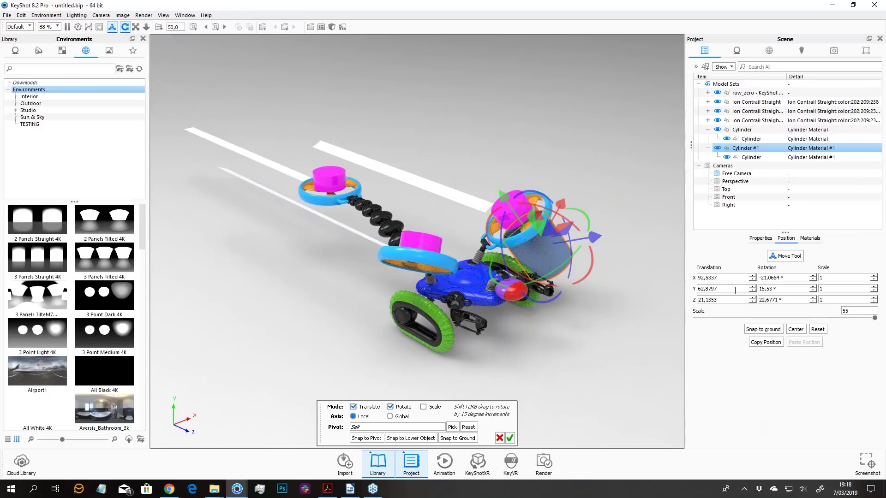
- Try the duplicate cylinder's X rotation at 21,0654°, and restore it to -21,0654°
drag(595, 319, 560, 320)
click(762, 278)
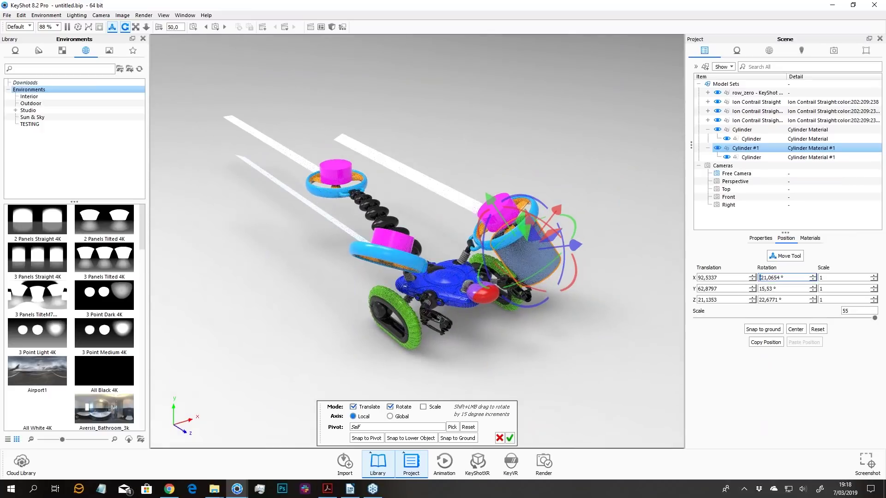
key(BackSpace)
key(Return)
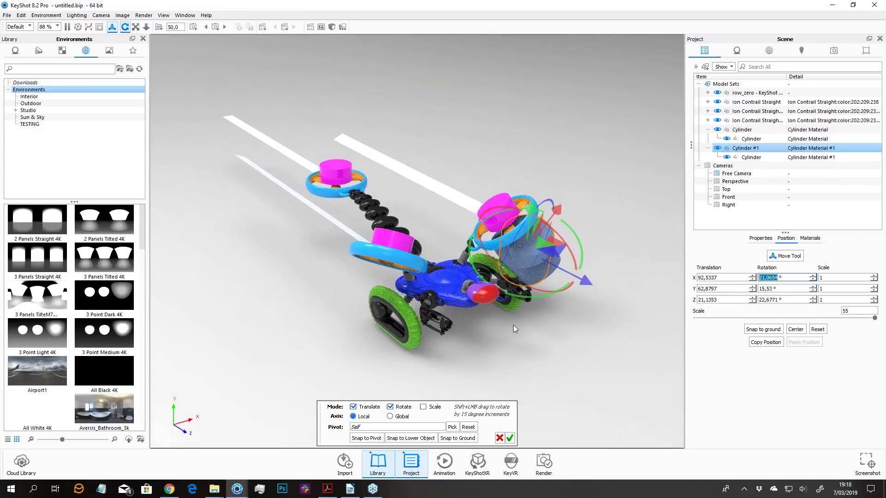
drag(513, 325, 573, 298)
click(760, 278)
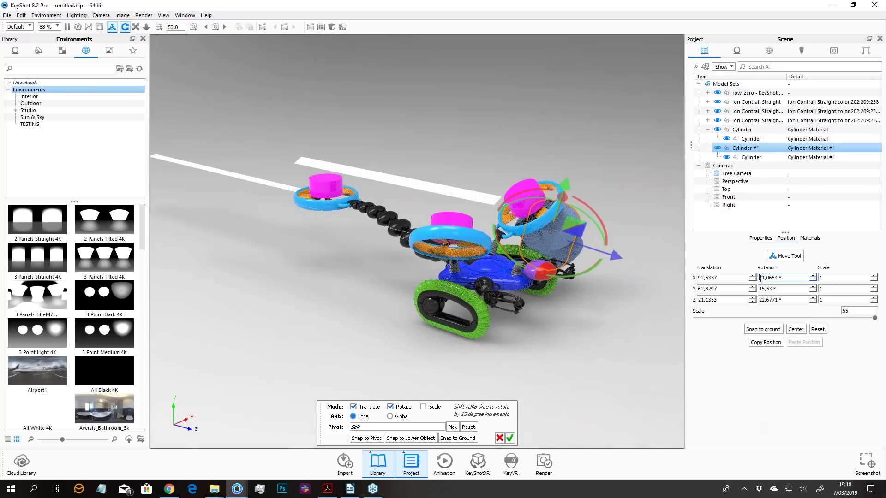
text(-)
- Mirror the duplicate cylinder to the opposite front rotor with a Z rotation of -22,6771° and an X translation of -92,5337
click(760, 300)
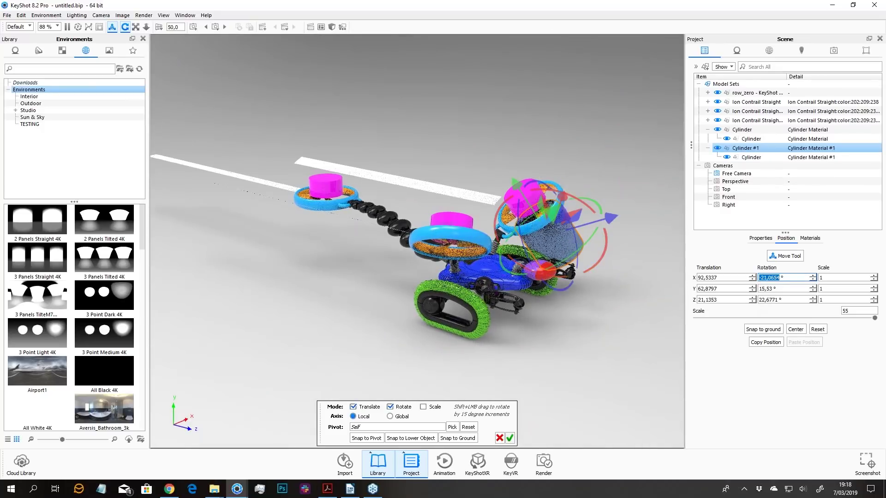
text(-)
key(Return)
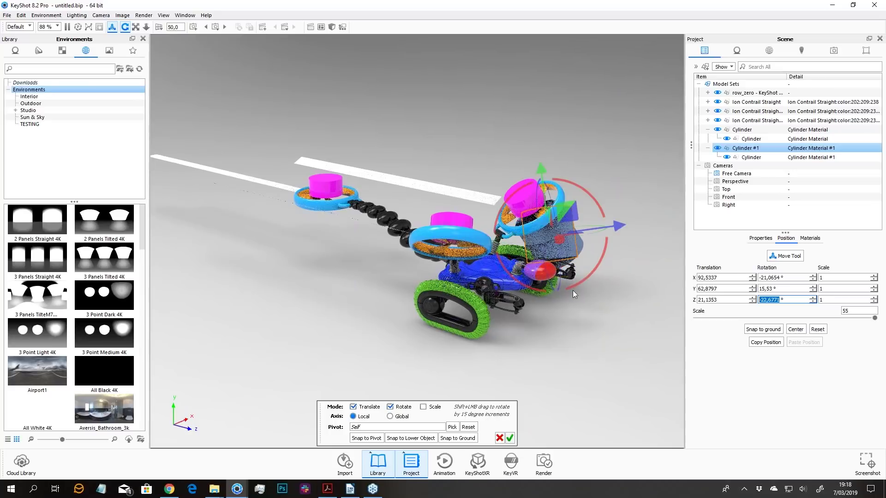
drag(556, 357, 490, 358)
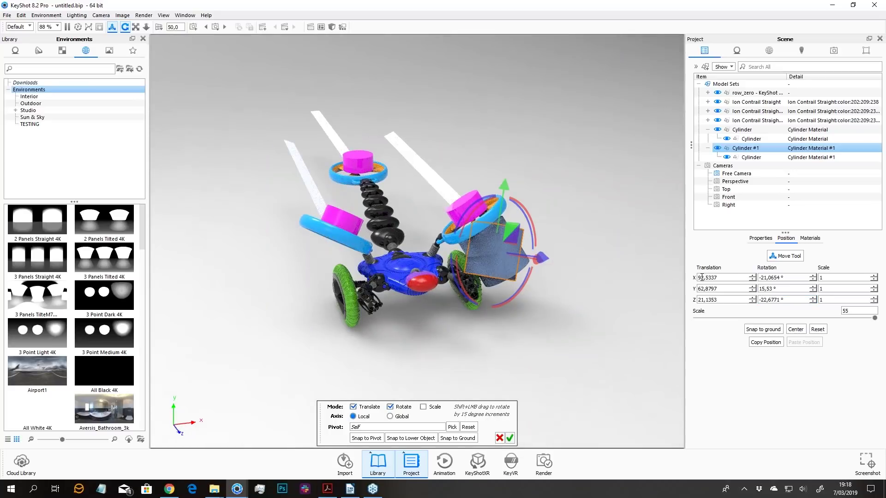
click(698, 278)
text(-)
key(Return)
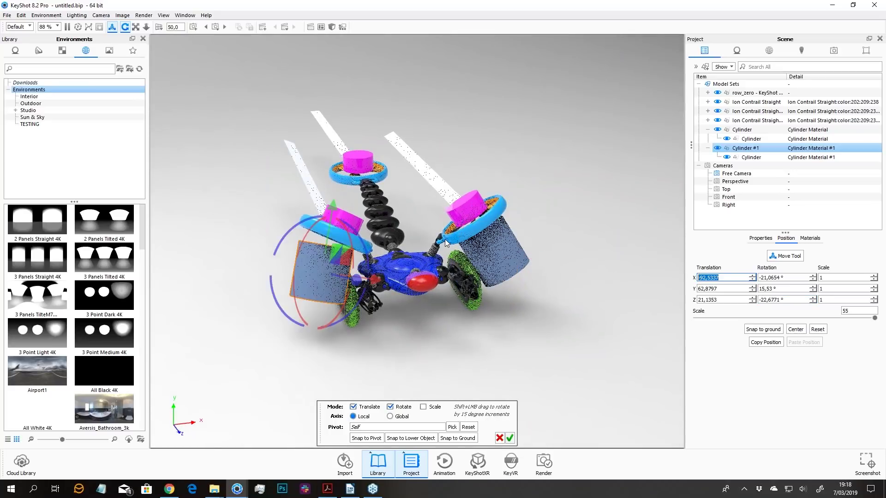
- Align the duplicate beneath its rotor at about X -90,9, Y 65,5, Z 20,3, rotated about -15,5°, 12,5°, -35,1°, and accept the move
double_click(761, 277)
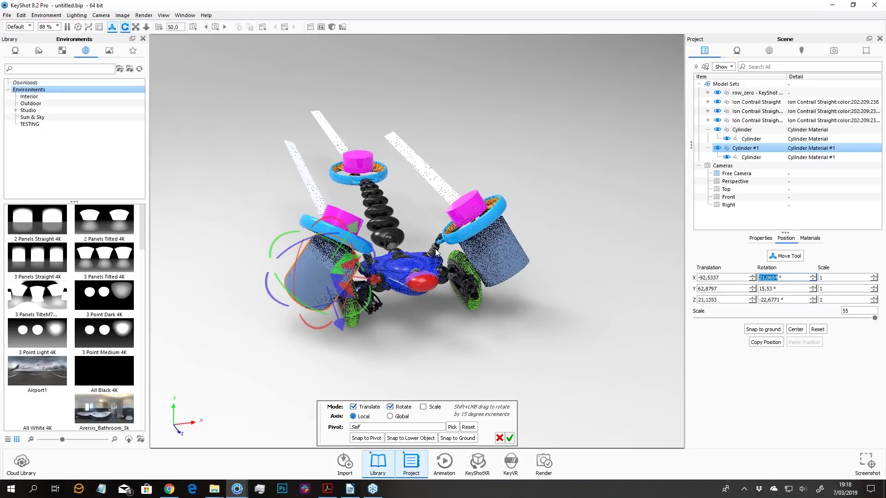
drag(435, 261, 345, 215)
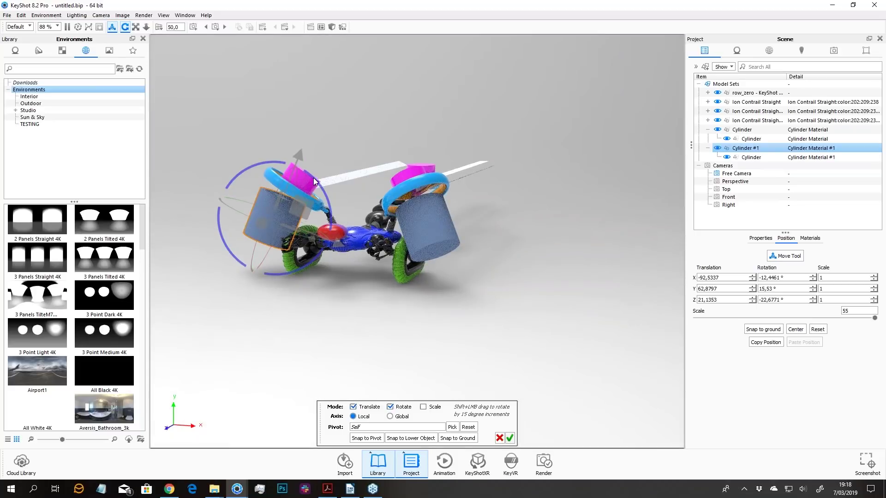
drag(325, 184, 556, 222)
click(510, 438)
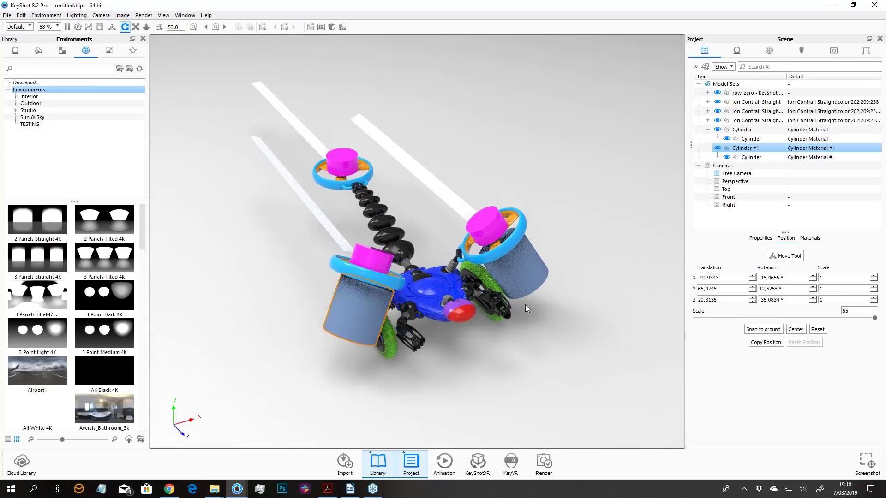
- Duplicate the second cylinder and set the new copy's X, Y and Z rotation to 0°
drag(525, 304, 679, 208)
right_click(736, 149)
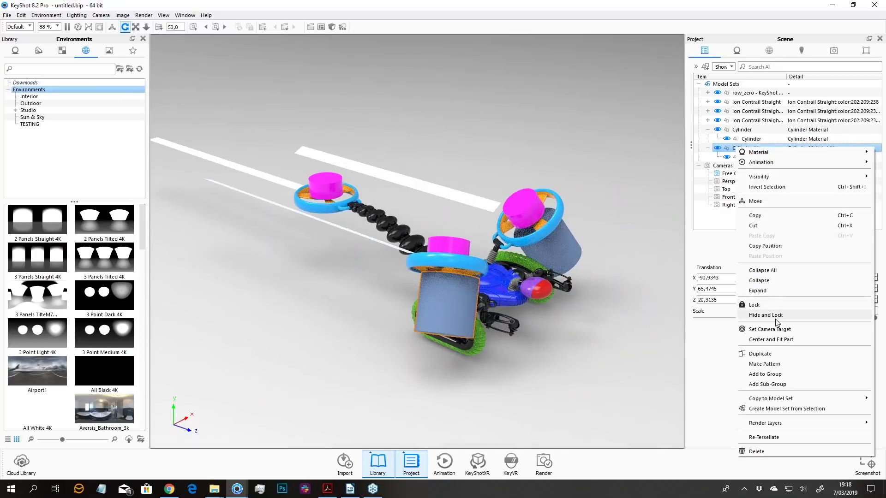
click(766, 354)
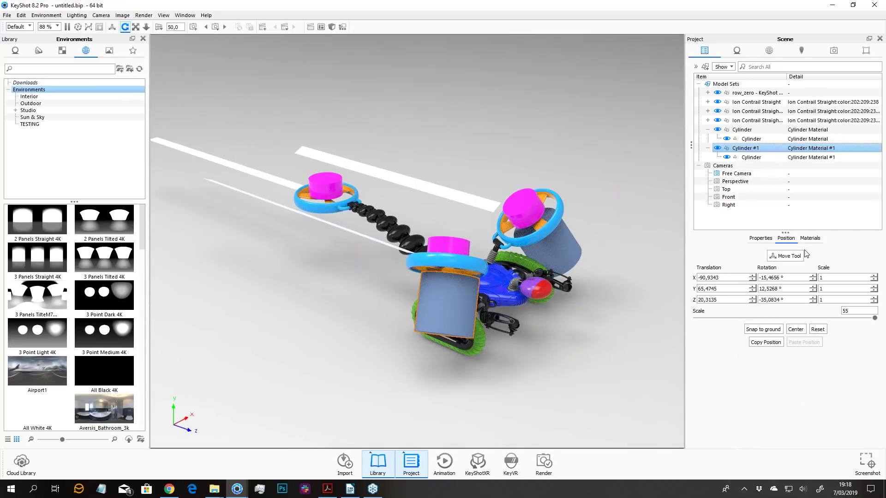
click(784, 255)
click(784, 277)
text(0)
drag(791, 299, 722, 292)
text(0)
key(Return)
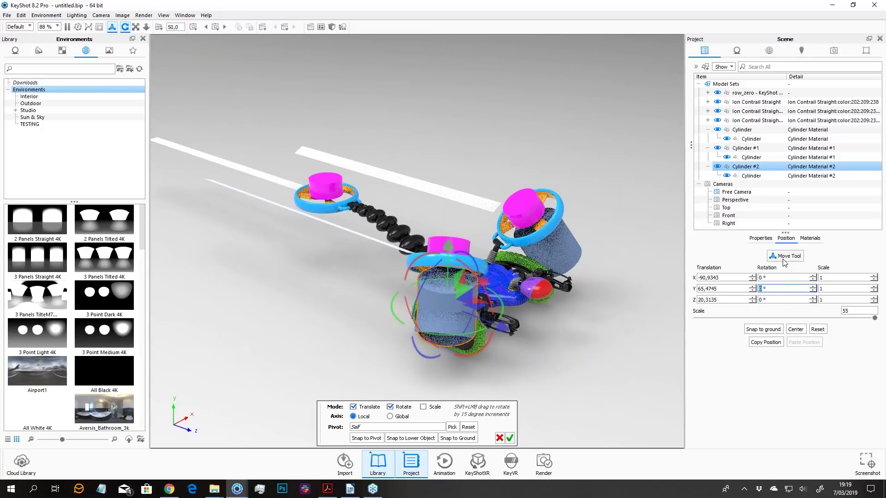
- Pick the rear rotor's blade as the third cylinder's pivot and snap the cylinder to it
click(452, 428)
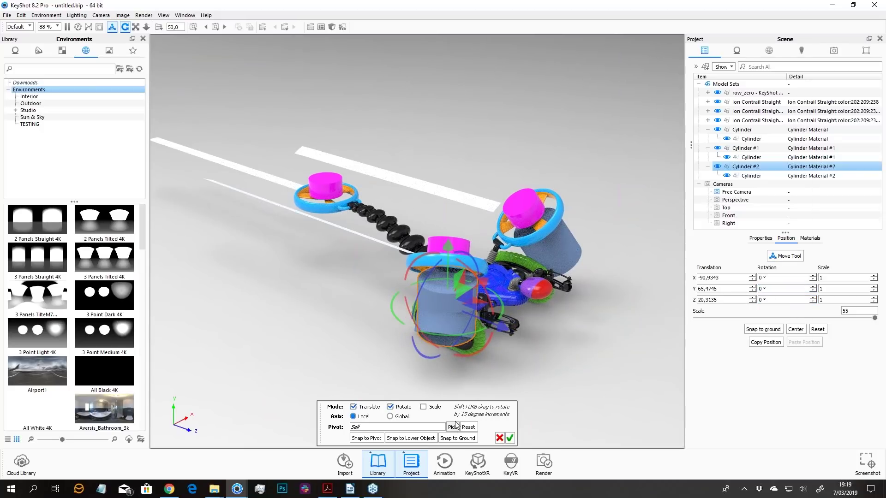
click(343, 198)
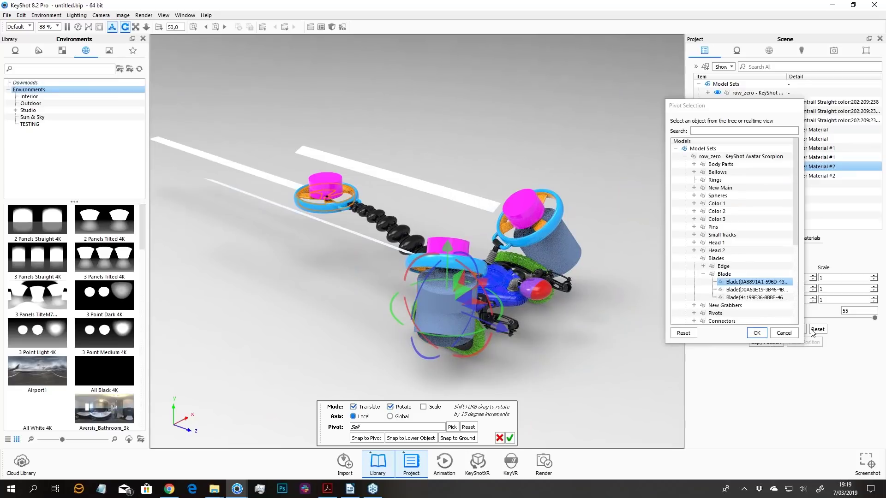
click(756, 333)
click(367, 439)
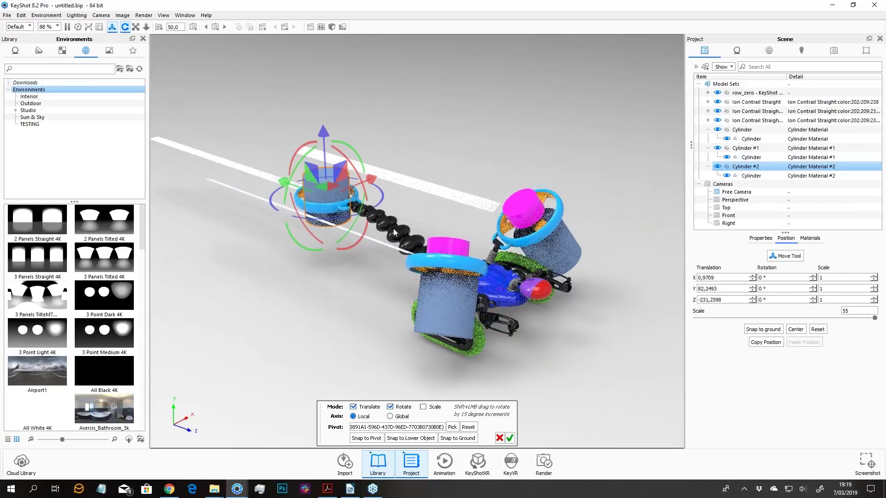
- Lower the third cylinder beneath the rear rotor and accept the move
drag(323, 174, 456, 127)
drag(445, 204, 461, 249)
click(510, 438)
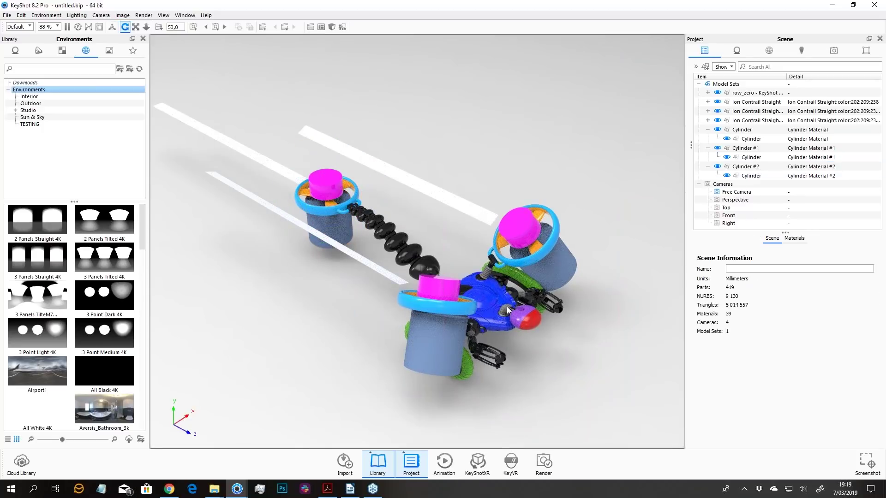
- Switch the scene background from the lighting environment to a solid color
middle_drag(477, 305, 504, 307)
middle_drag(555, 80, 578, 89)
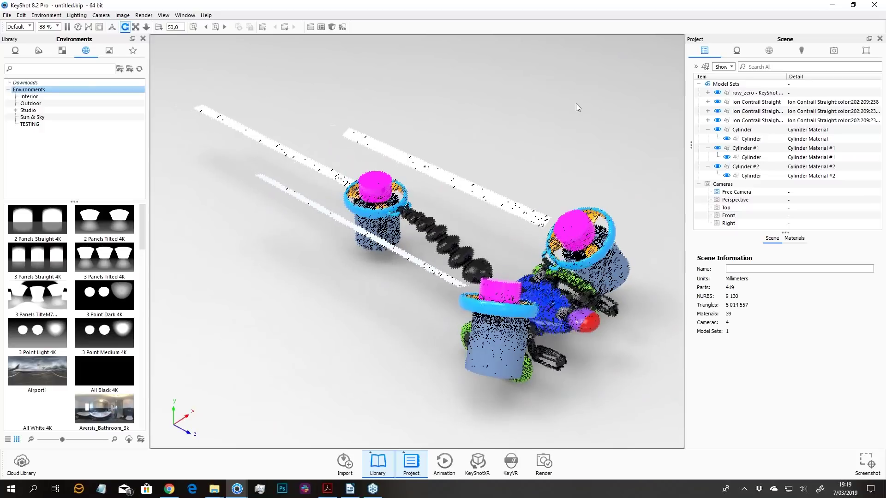
drag(527, 191, 530, 198)
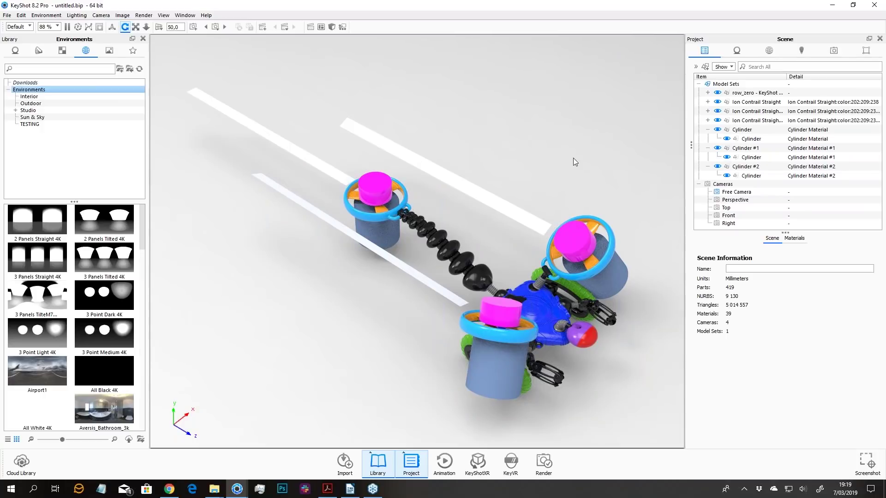
key(c)
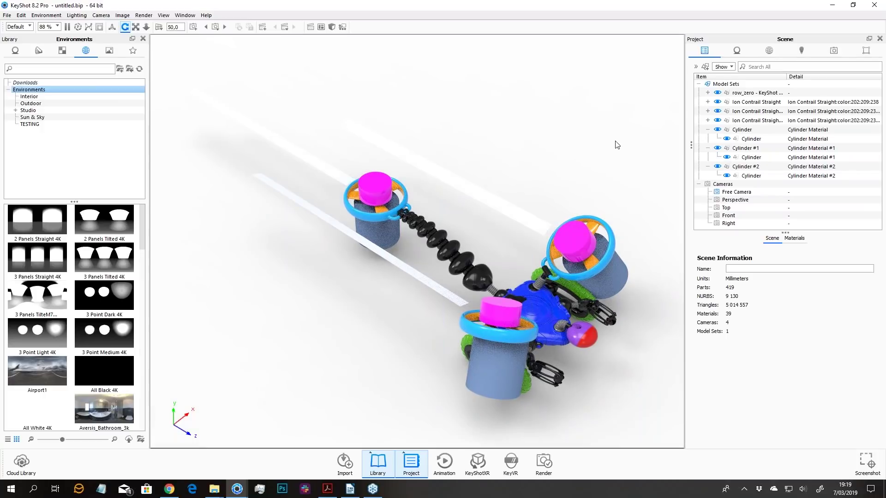
drag(617, 145, 613, 149)
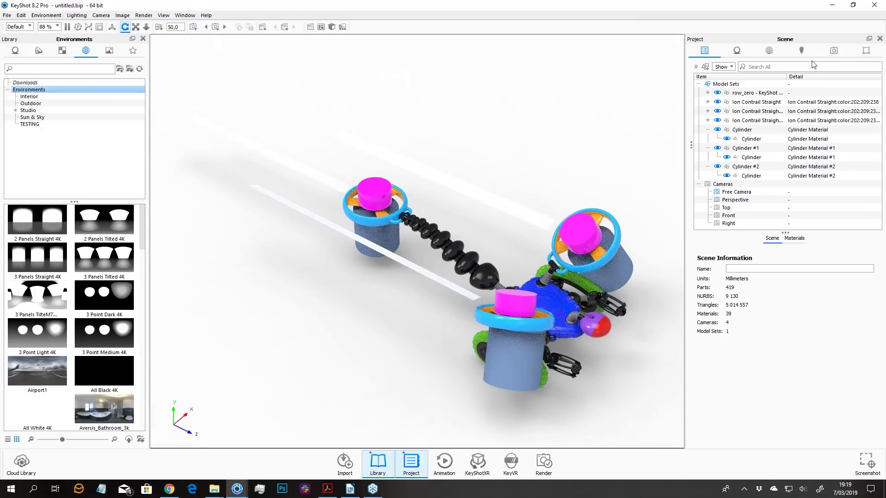
- Set the environment's background color to near-black
click(769, 50)
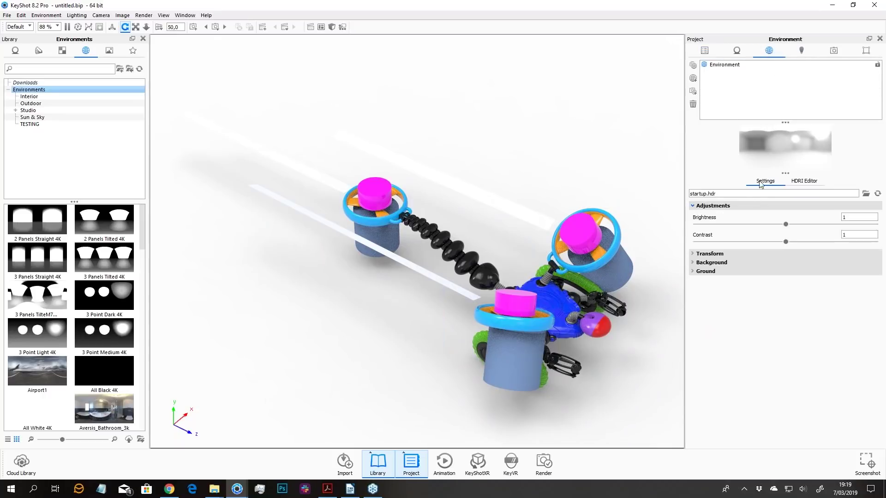
click(710, 254)
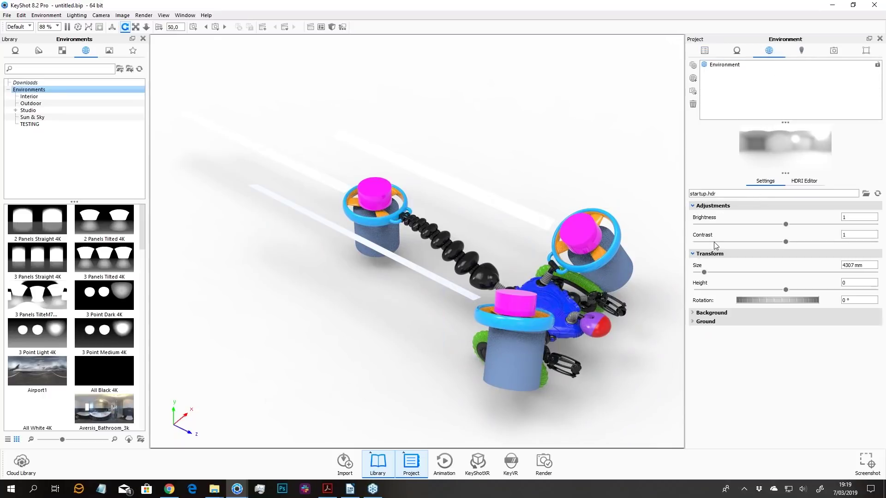
click(712, 312)
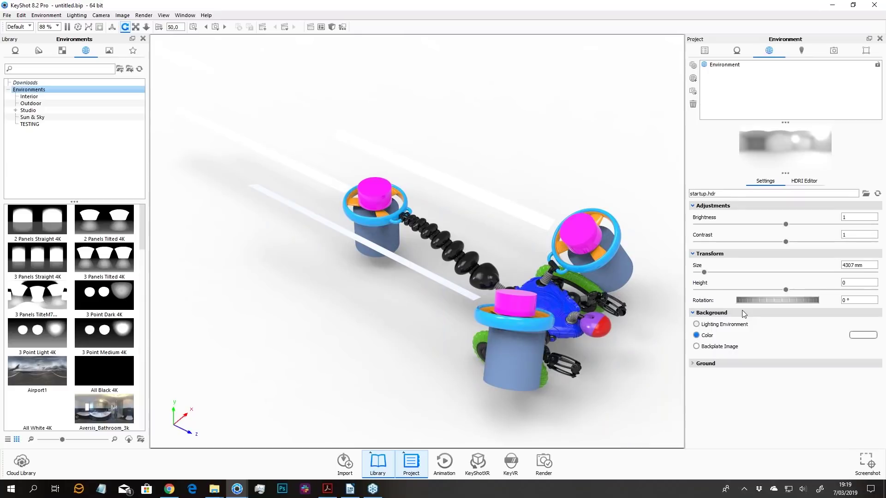
click(862, 336)
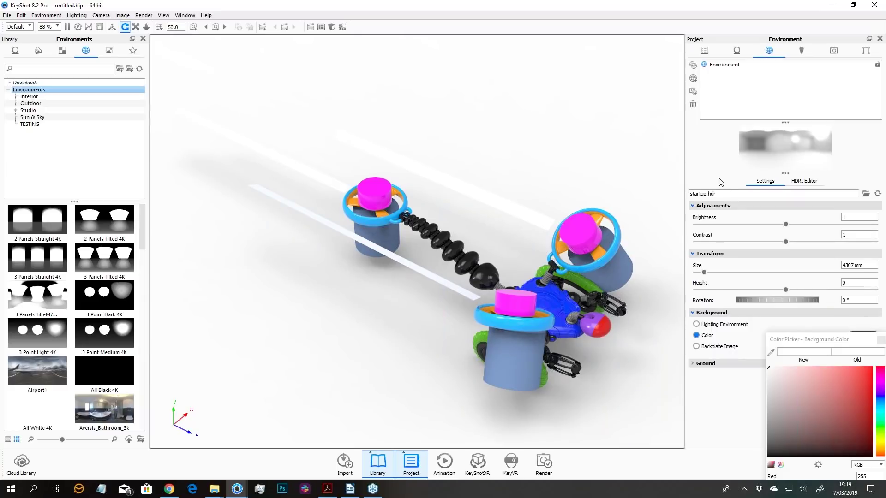
drag(834, 412, 768, 451)
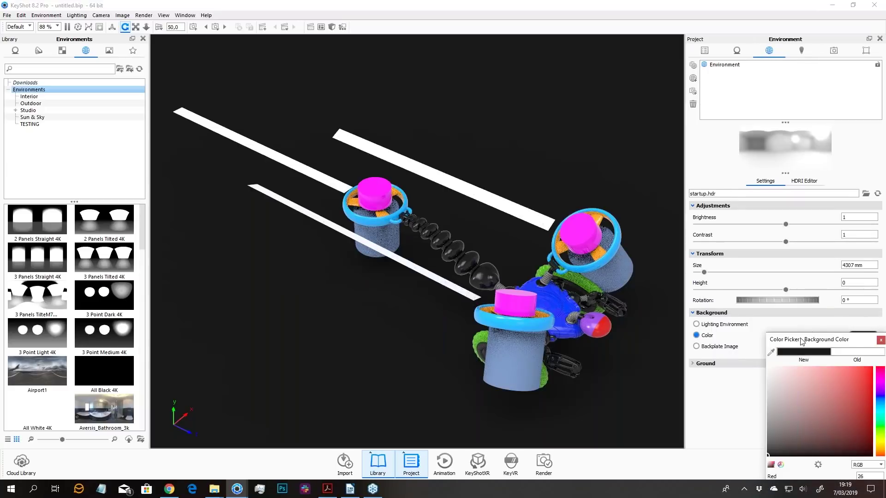
drag(802, 342, 691, 147)
click(731, 462)
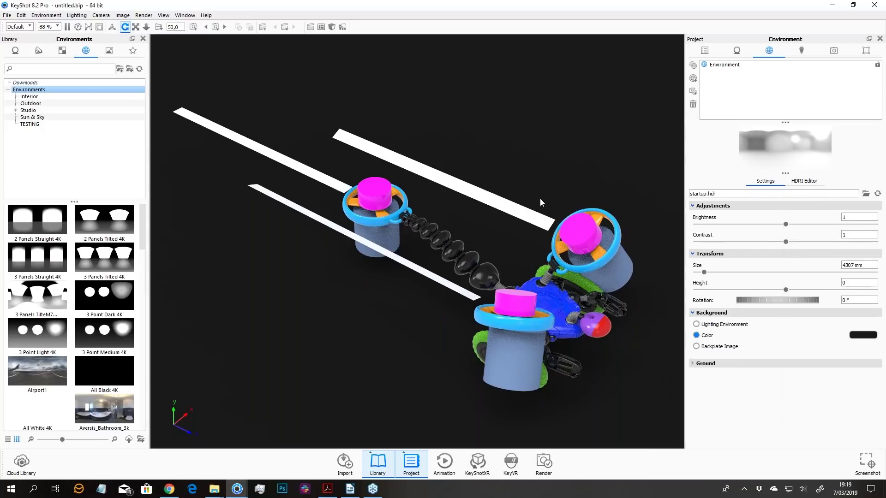
- Change the material of the contrail beside the front rotor farthest from the camera to Emissive with the blue color #407AF1
drag(547, 204, 522, 237)
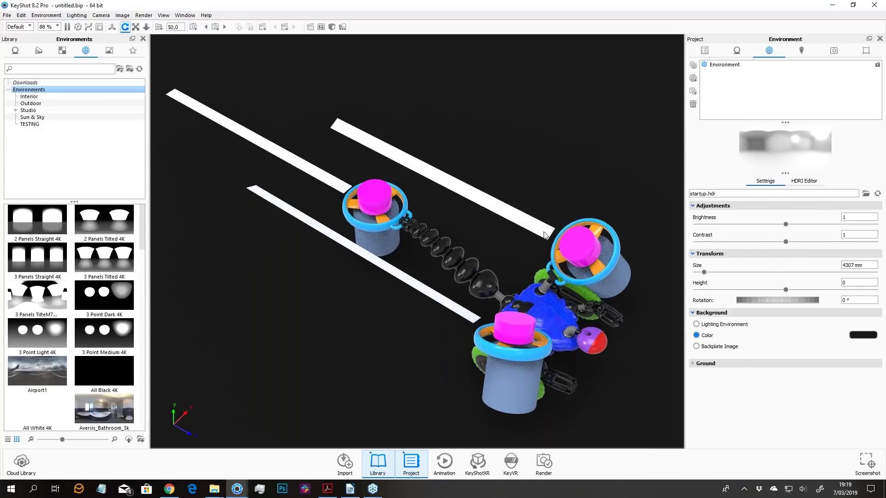
double_click(537, 233)
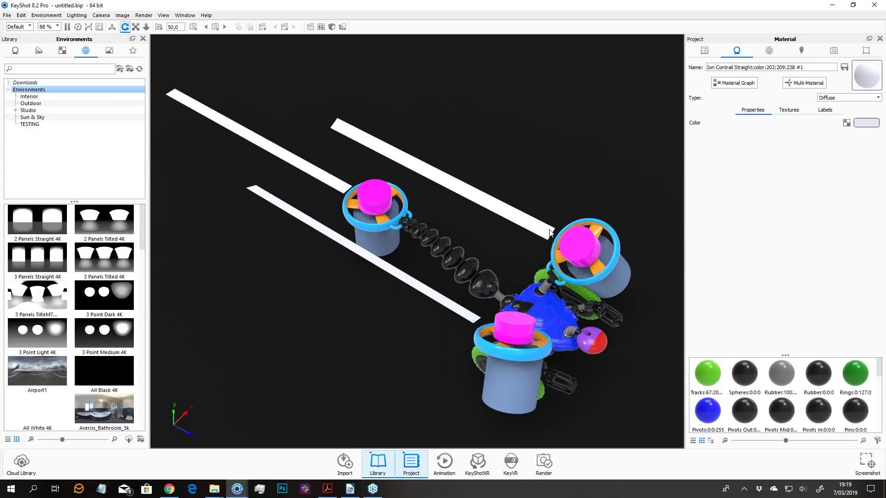
click(839, 103)
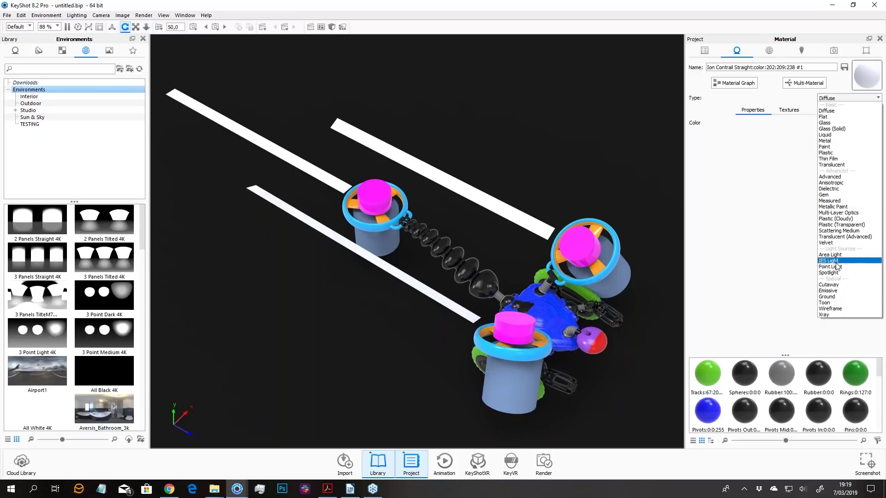
click(833, 297)
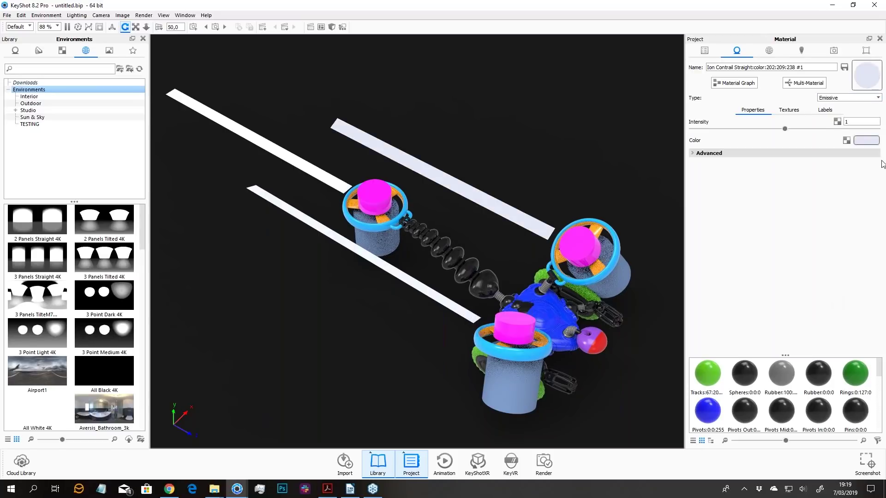
click(868, 141)
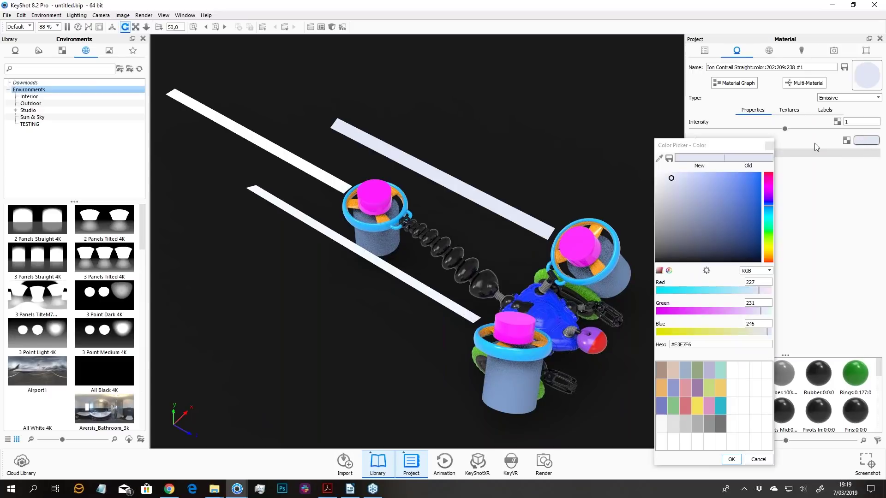
click(754, 182)
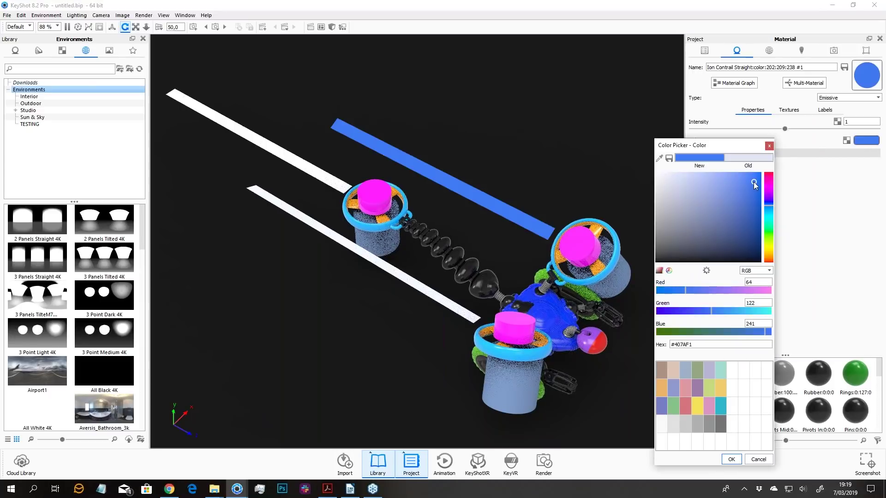
click(730, 459)
- Paste the blue Emissive material onto the other two ion contrails
drag(505, 173, 469, 218)
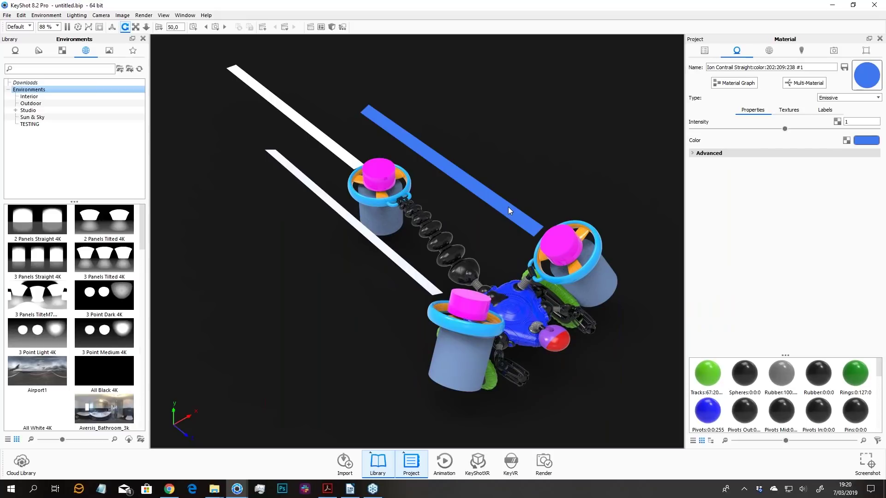
shift+right_click(342, 209)
drag(379, 215, 409, 208)
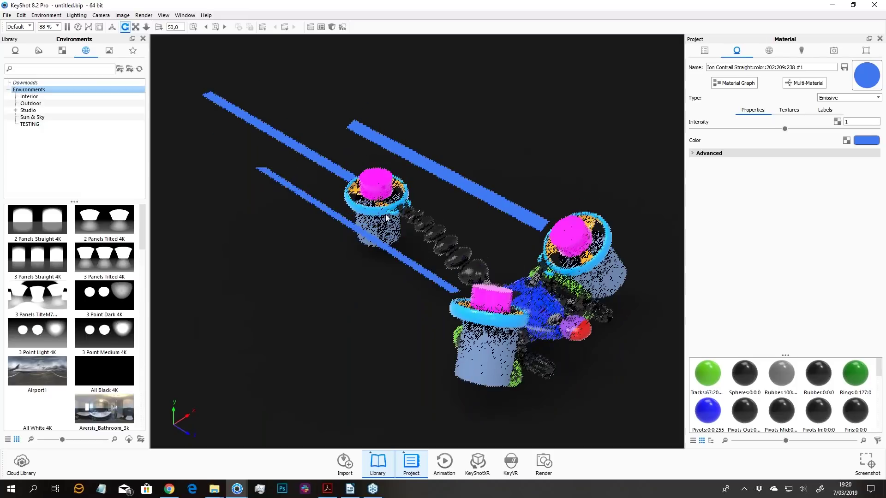
- Shift the hue of the contrails' emissive color to turquoise
click(867, 140)
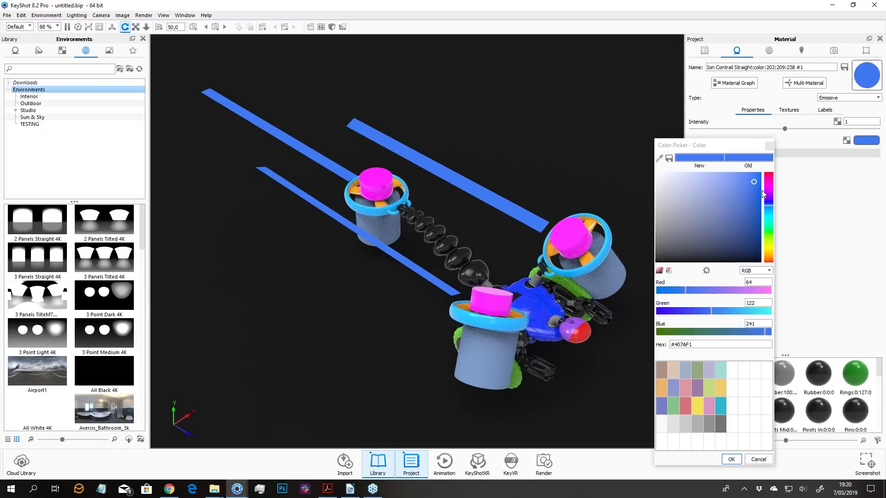
drag(768, 188, 769, 219)
click(731, 459)
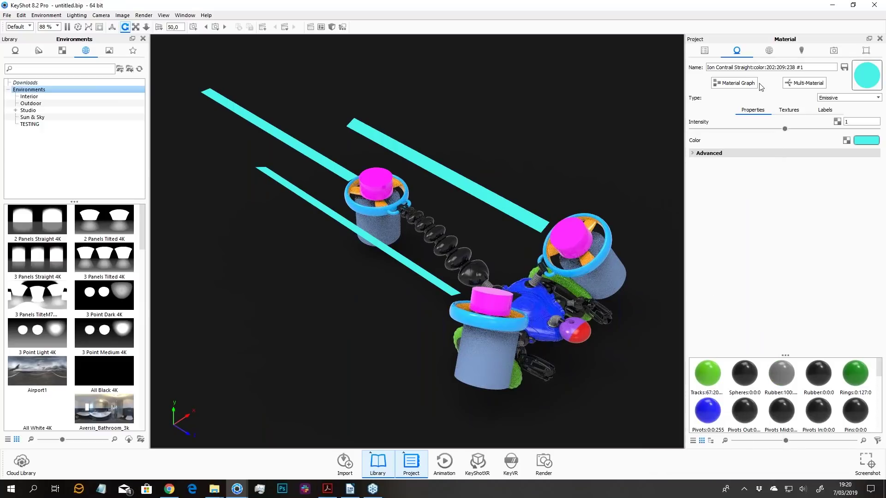
drag(549, 164, 559, 181)
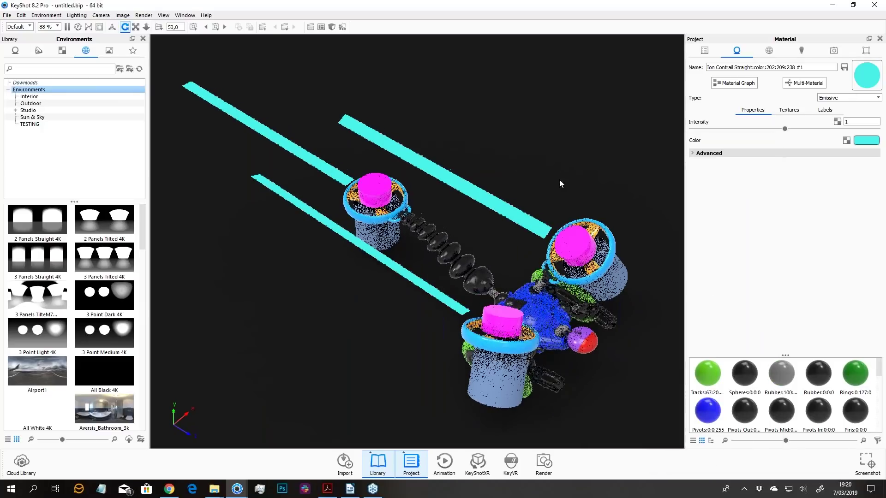
click(734, 83)
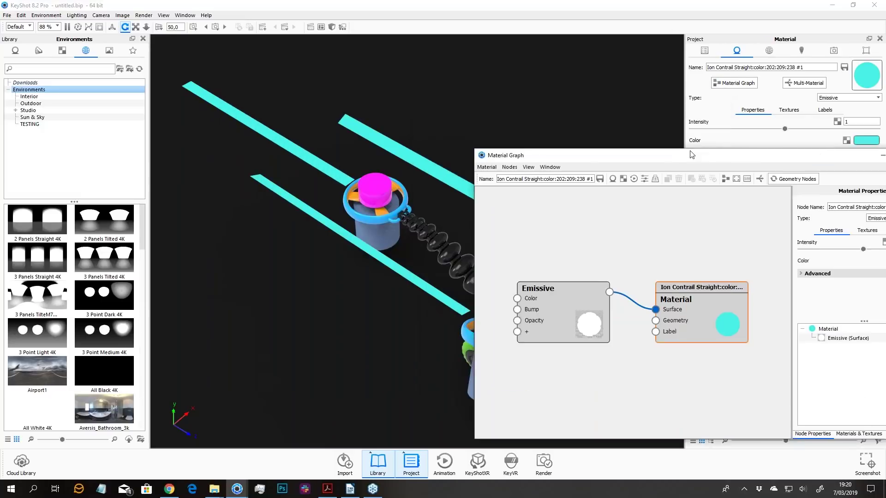
drag(705, 41, 749, 86)
drag(640, 89, 725, 79)
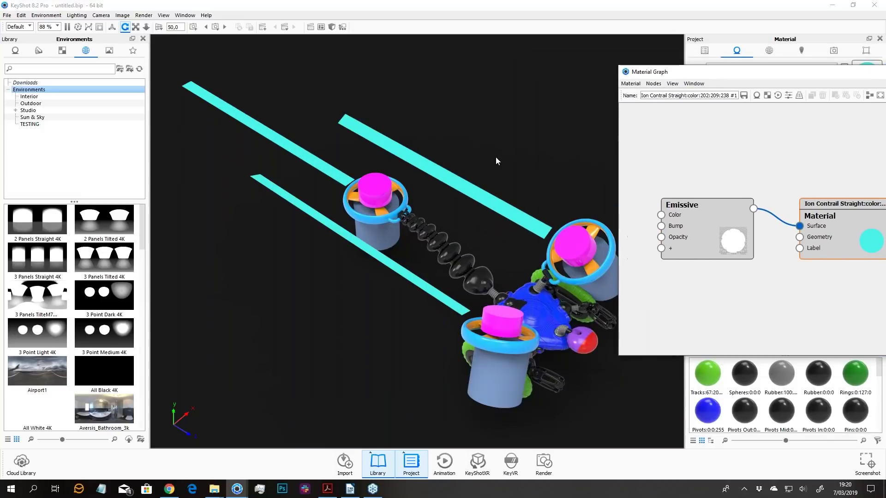
drag(495, 156, 476, 177)
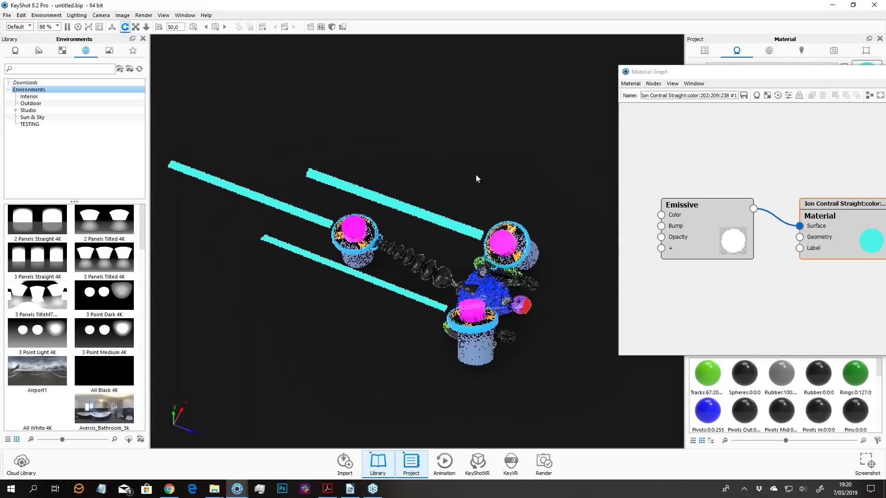
drag(669, 73, 363, 208)
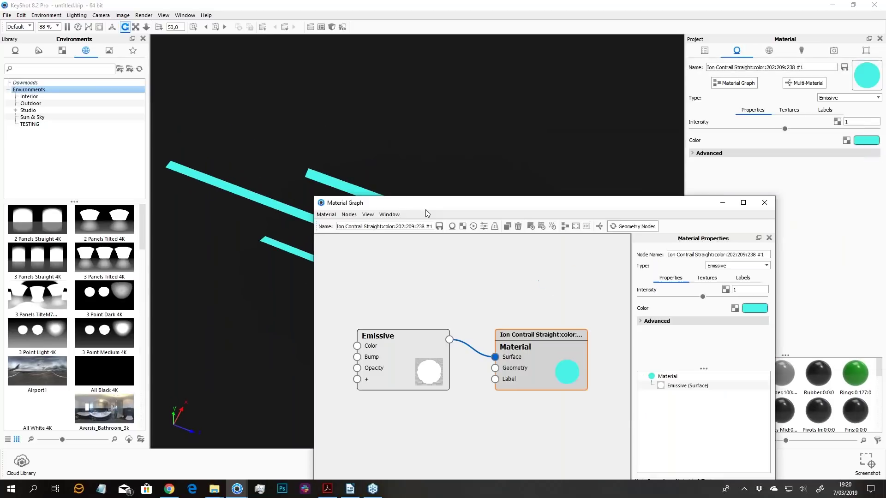
click(763, 208)
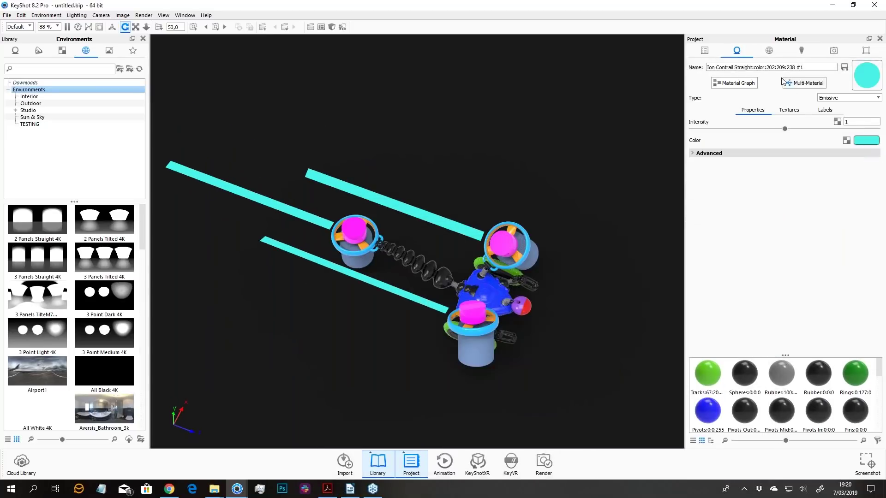
- Open the contrail material's graph and add a Color Gradient texture node to it
click(740, 86)
drag(553, 208, 769, 116)
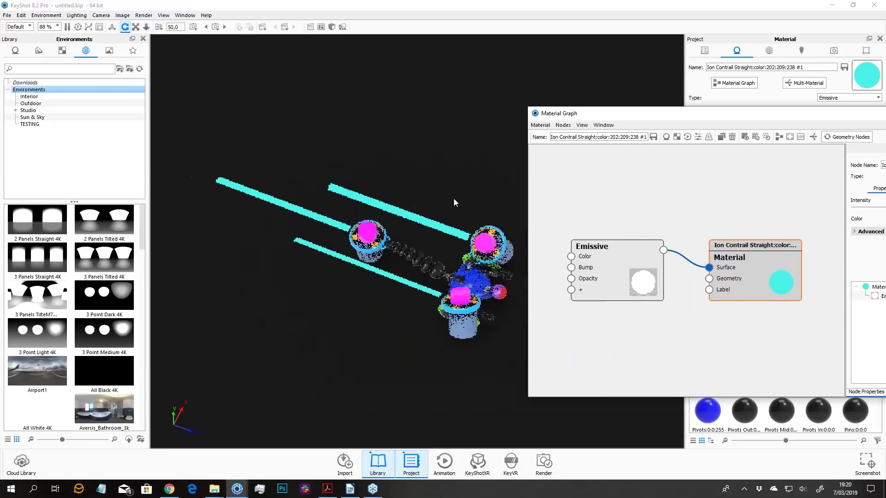
scroll(409, 217, up, 2)
middle_drag(409, 217, 385, 229)
scroll(386, 229, up, 2)
scroll(334, 240, down, 1)
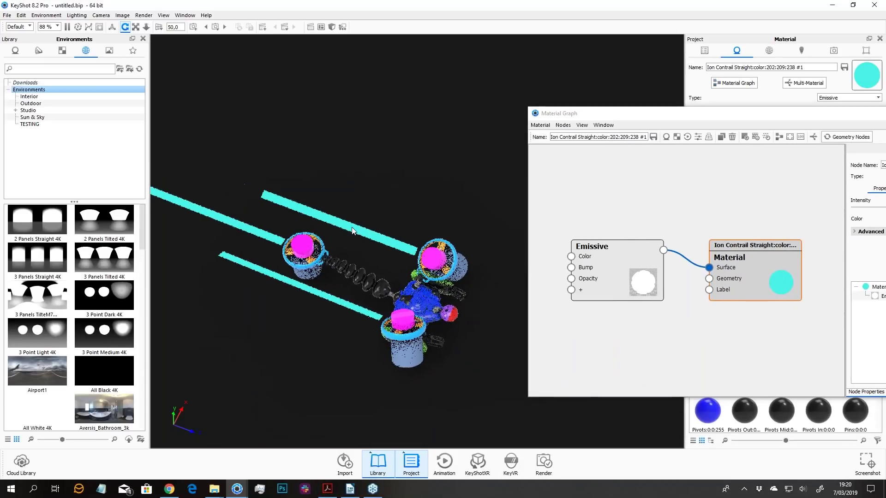
middle_drag(328, 231, 348, 229)
scroll(574, 192, down, 3)
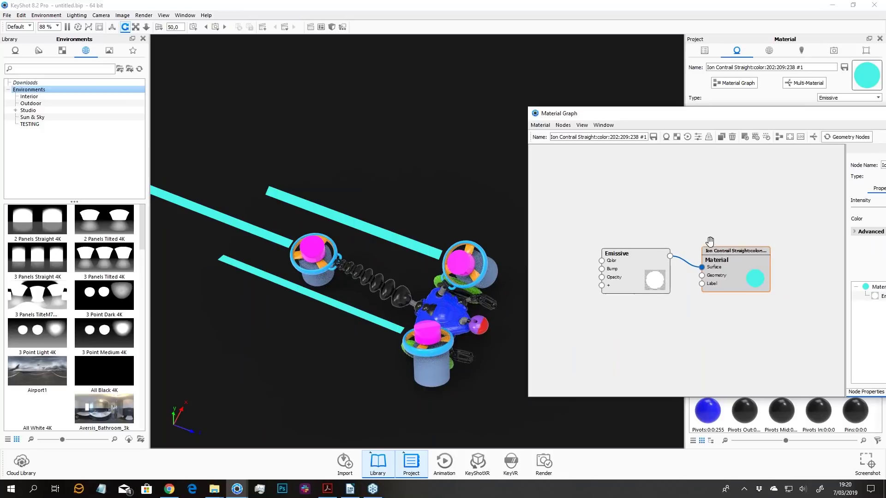
right_click(571, 164)
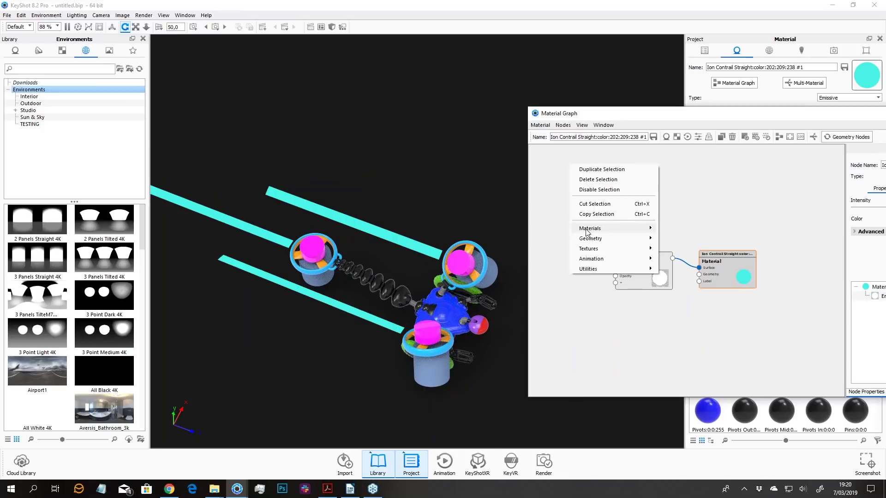
mouse_move(594, 250)
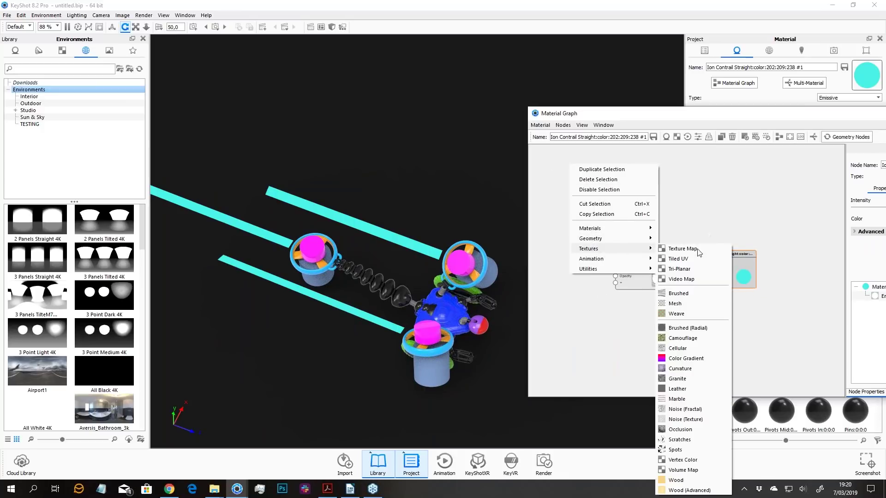
click(685, 358)
drag(600, 176, 587, 194)
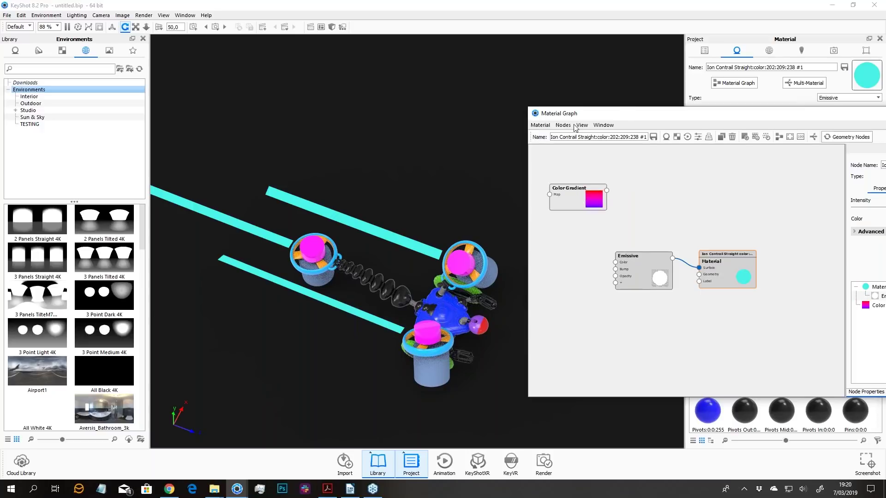
- Show the Color Gradient node's full properties and preview the node on its own on the contrails
drag(573, 113, 482, 132)
mouse_move(501, 209)
mouse_down()
mouse_move(516, 224)
mouse_move(495, 221)
mouse_up()
click(482, 222)
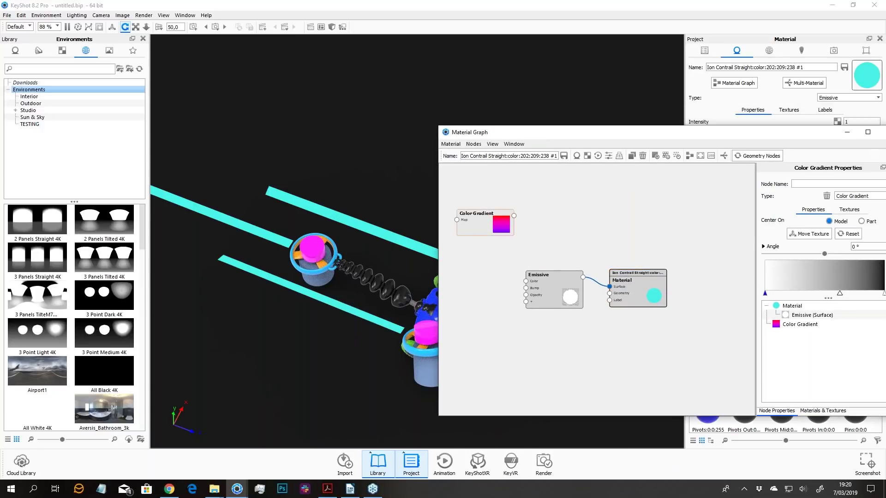
drag(627, 128, 594, 120)
drag(796, 290, 801, 379)
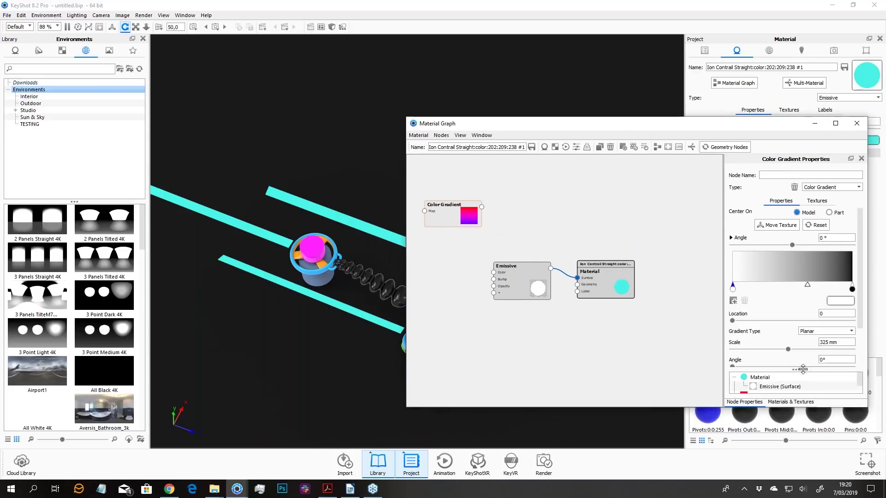
double_click(450, 218)
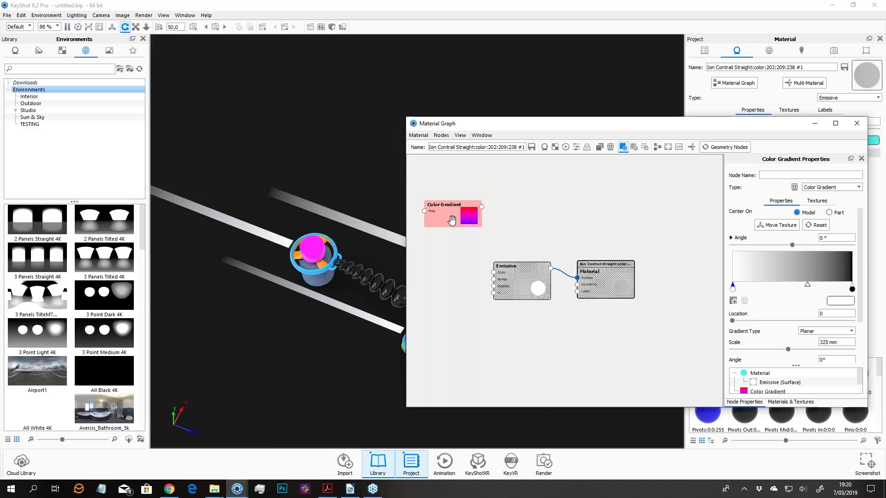
drag(477, 127, 506, 130)
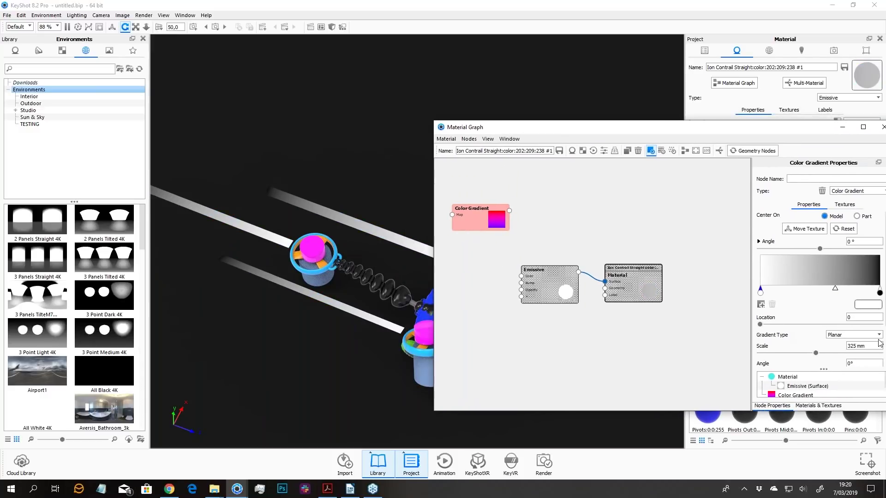
- Check the size of the Ion Contrail Straight part in the scene tree against the gradient's scale
click(705, 50)
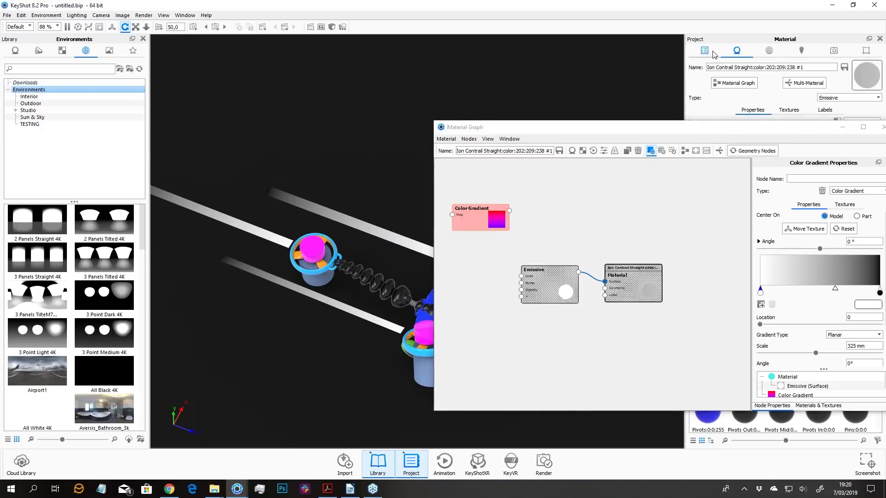
drag(721, 137, 722, 333)
click(756, 102)
click(770, 239)
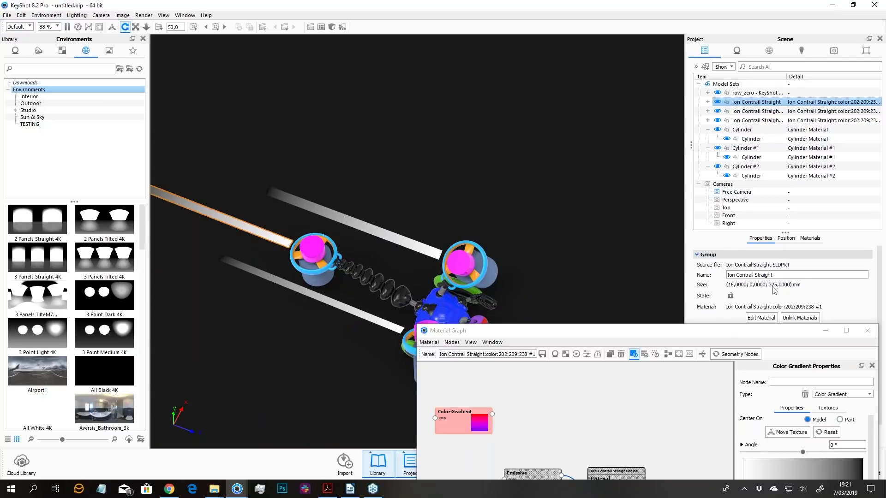
click(748, 94)
click(742, 103)
drag(754, 330, 748, 88)
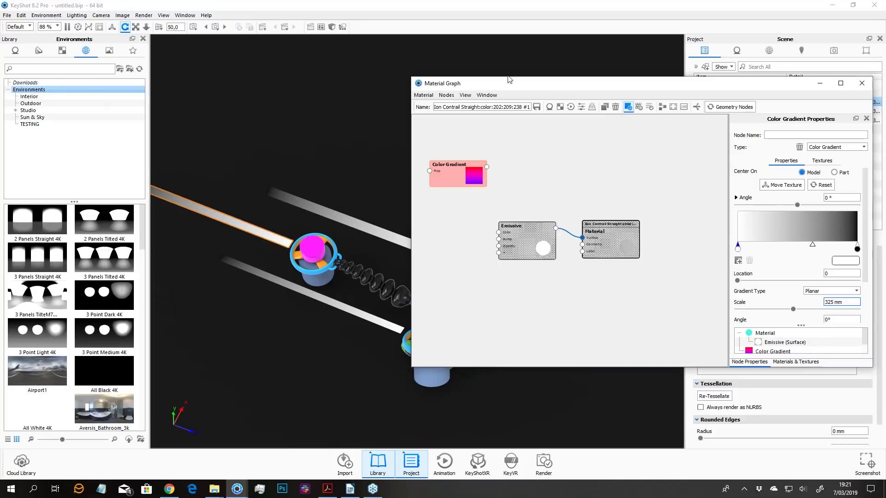
drag(509, 80, 508, 132)
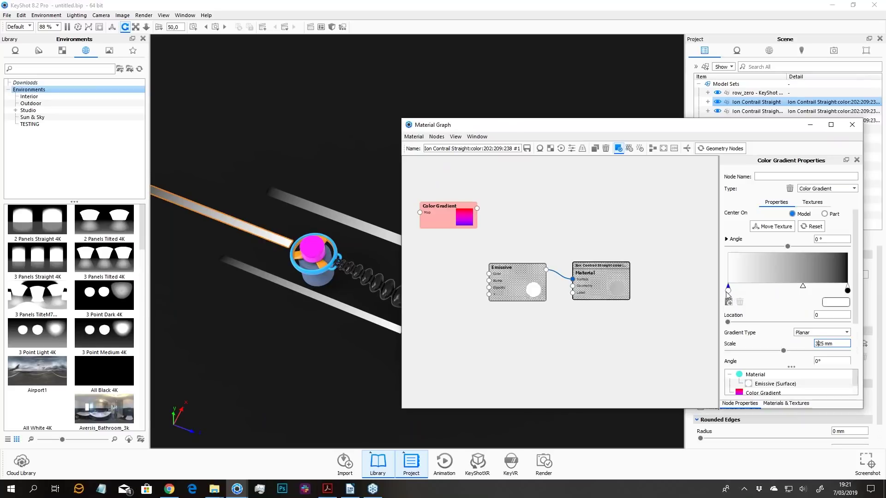
- Add two color stops to the gradient at locations 0,591 and 0,181
click(728, 302)
mouse_move(787, 290)
mouse_down()
mouse_move(750, 290)
mouse_move(798, 290)
mouse_up()
click(728, 302)
- Color the two middle gradient stops white (#FFFFFF) and the start stop at location 0 black
double_click(799, 289)
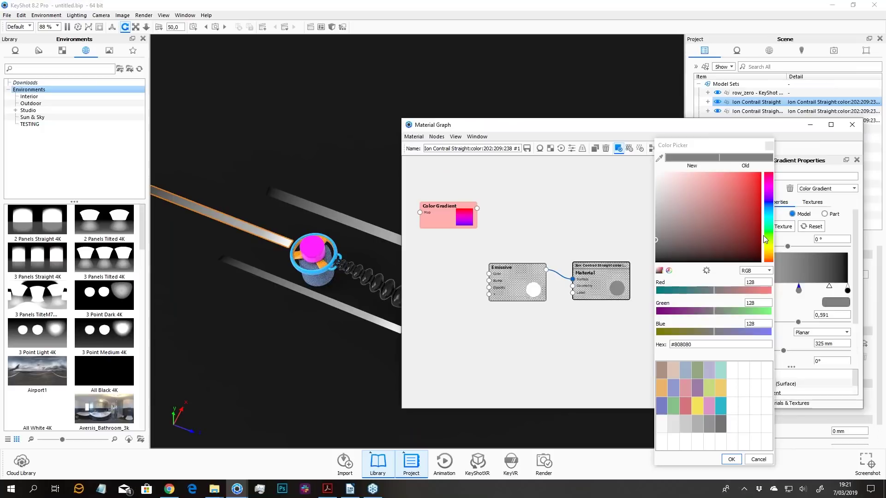
click(657, 173)
click(731, 460)
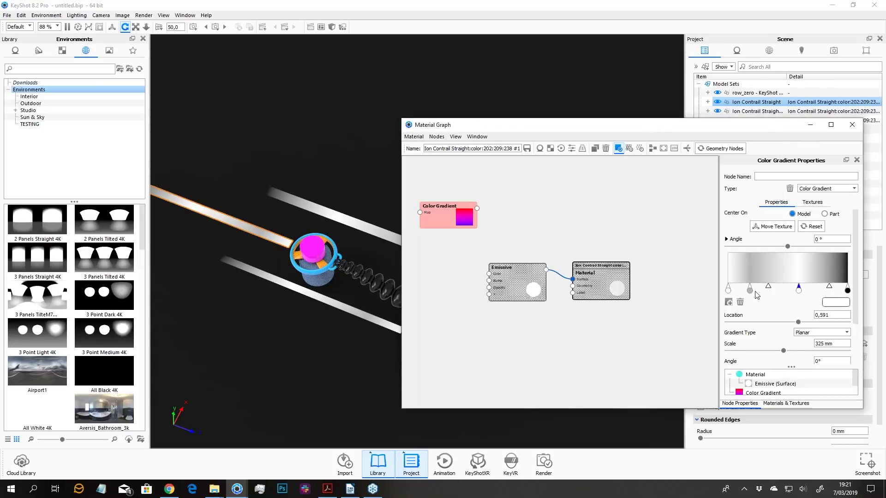
double_click(751, 291)
click(656, 174)
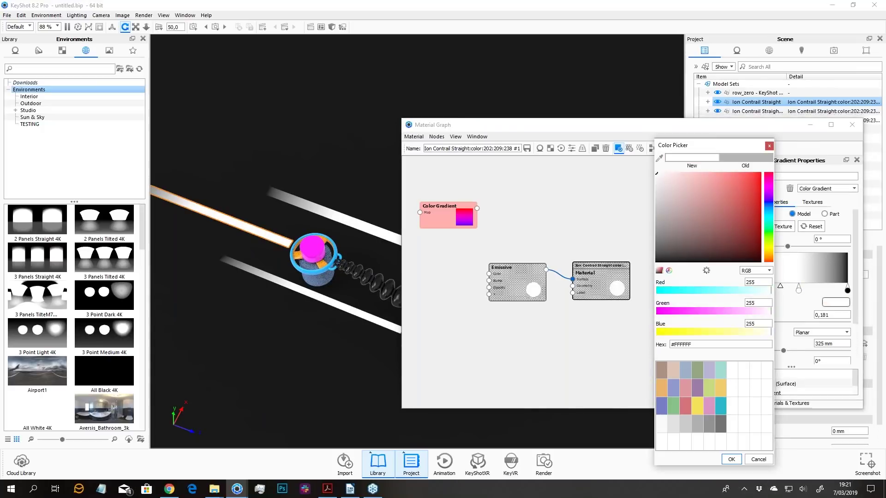
click(732, 459)
double_click(729, 290)
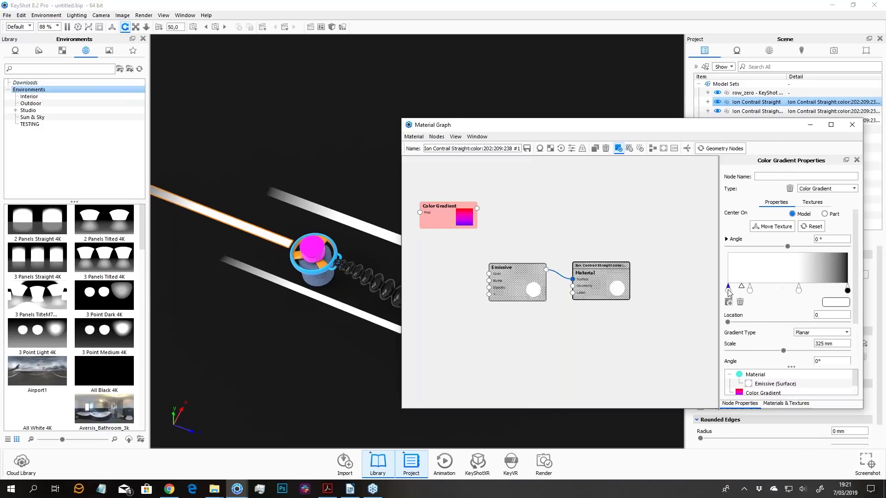
click(732, 459)
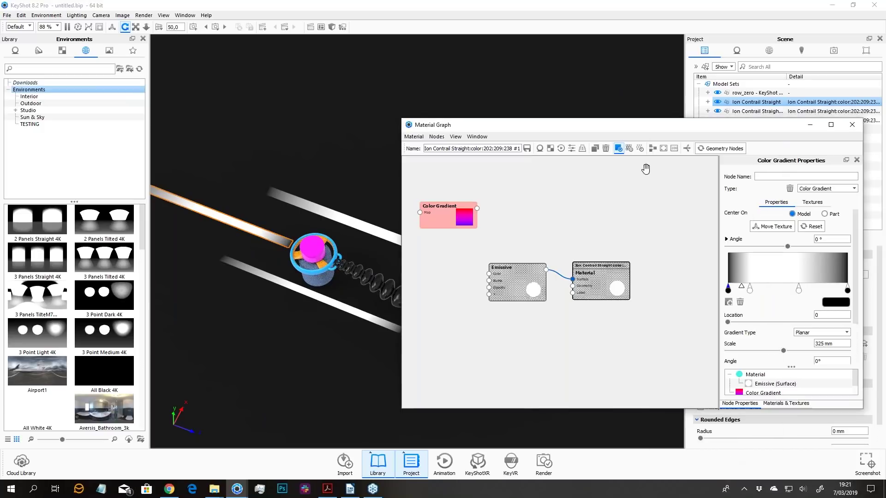
- Move the second white gradient stop to location 0,826 and connect the Color Gradient to the Emissive node's Opacity input
mouse_move(645, 131)
mouse_down()
mouse_move(787, 161)
mouse_move(653, 125)
mouse_up()
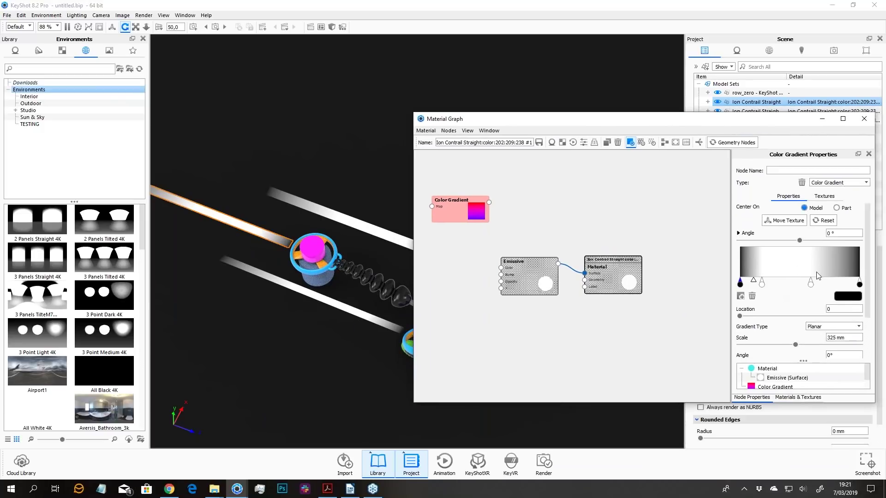
drag(811, 284, 839, 287)
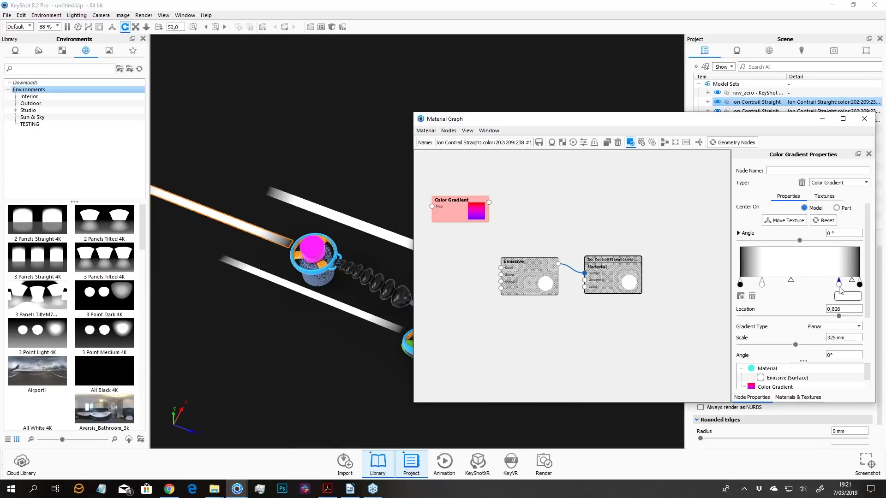
drag(466, 213, 501, 281)
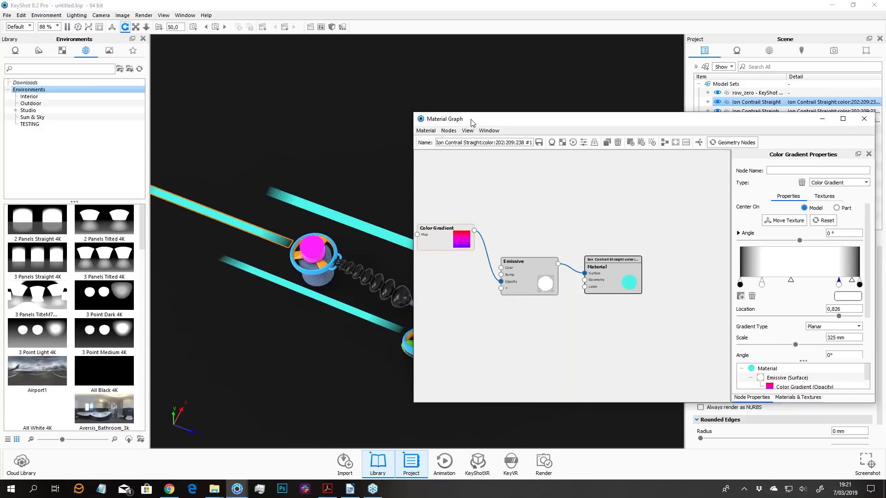
drag(471, 123, 578, 145)
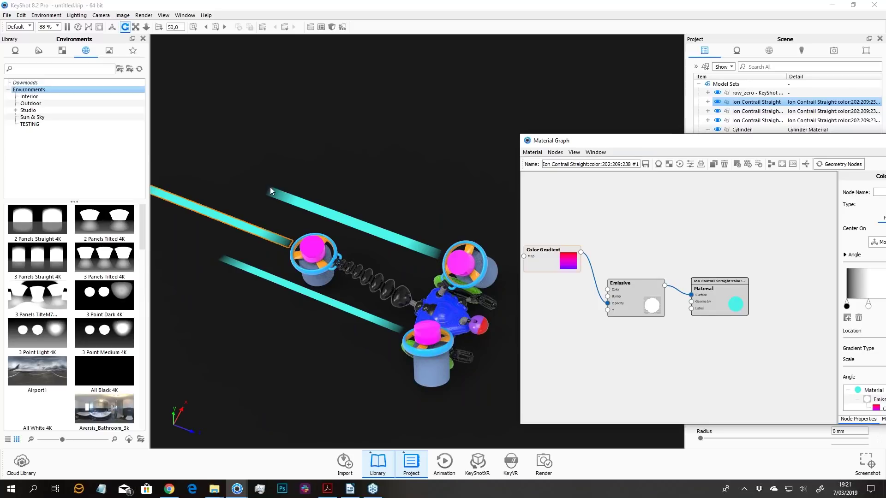
drag(327, 229, 467, 265)
click(534, 258)
drag(534, 258, 522, 238)
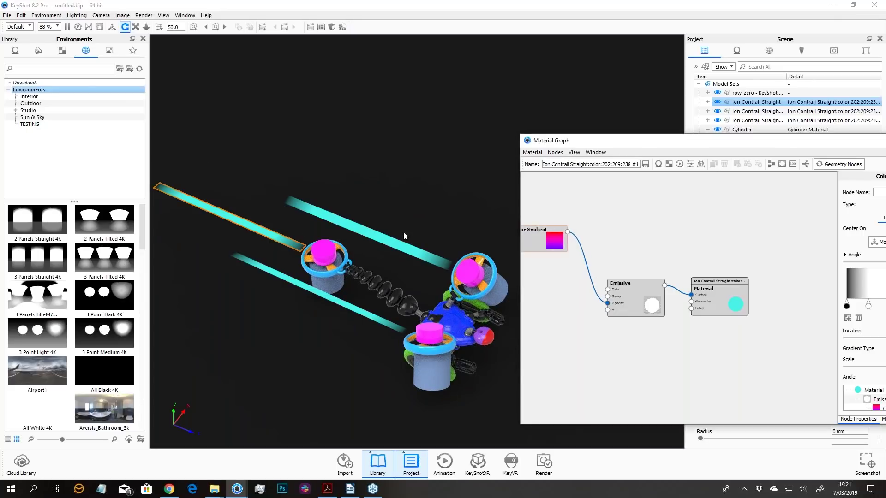
drag(403, 232, 389, 243)
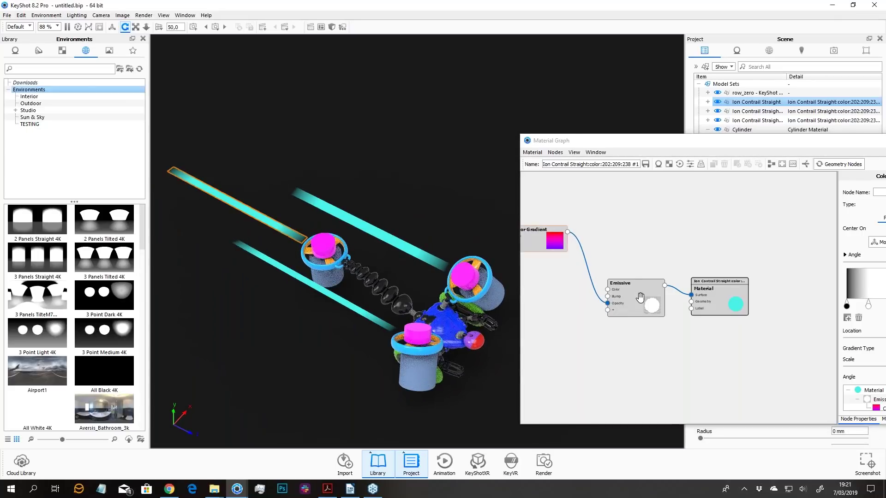
- Insert a Color Composite utility between the Color Gradient and the Emissive node's Opacity, spacing out the neighbouring nodes
drag(641, 299, 660, 295)
drag(716, 291, 749, 276)
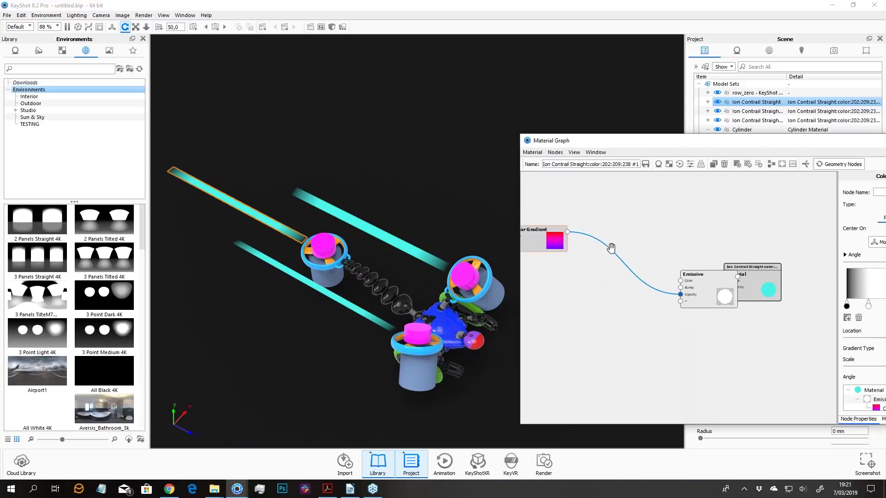
right_click(614, 249)
mouse_move(635, 280)
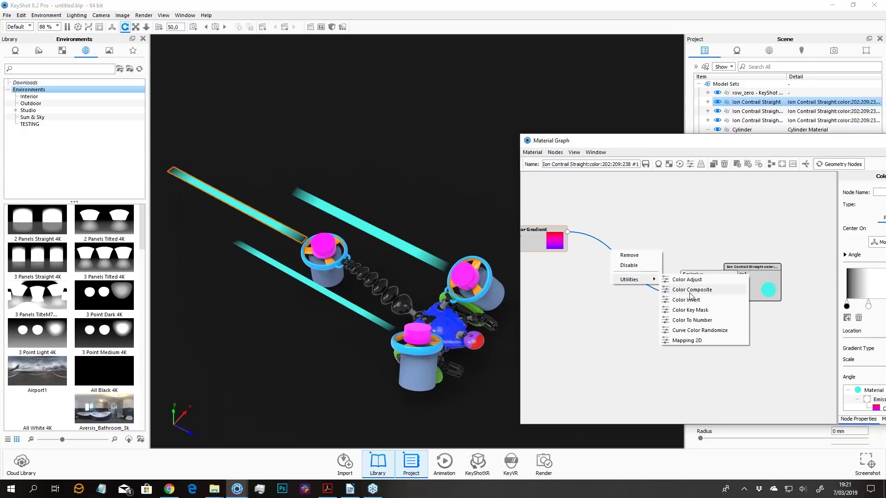
click(693, 291)
drag(634, 272, 625, 282)
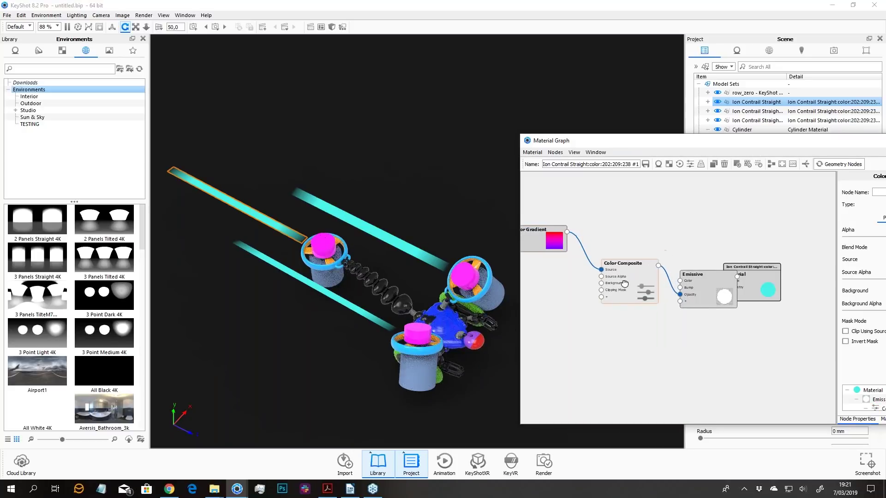
drag(692, 275, 675, 282)
mouse_move(757, 273)
mouse_down()
mouse_move(776, 270)
mouse_move(765, 258)
mouse_up()
drag(690, 284, 689, 280)
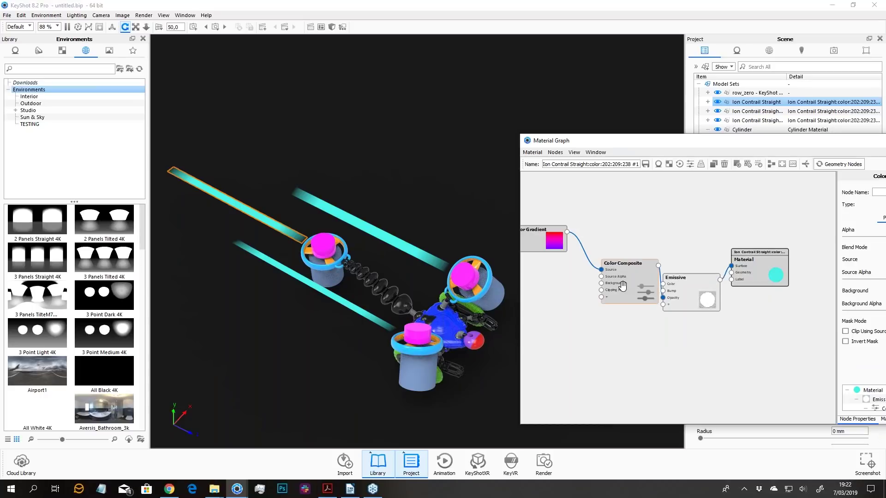
click(625, 288)
- Add a Mesh texture node below the Color Gradient and preview it on its own on the contrails
right_click(526, 297)
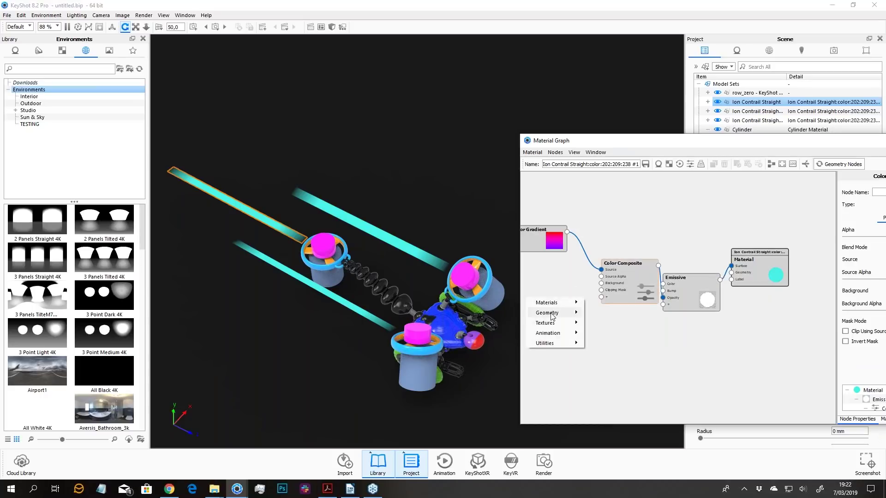
mouse_move(550, 323)
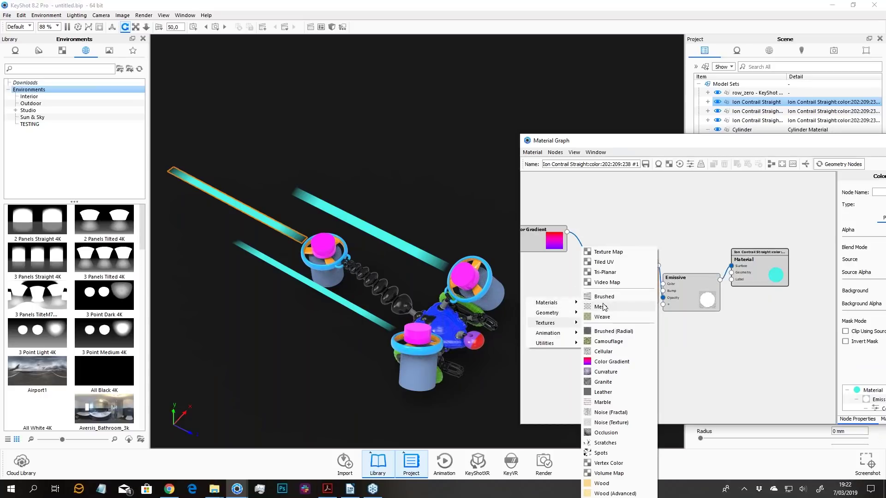
click(605, 306)
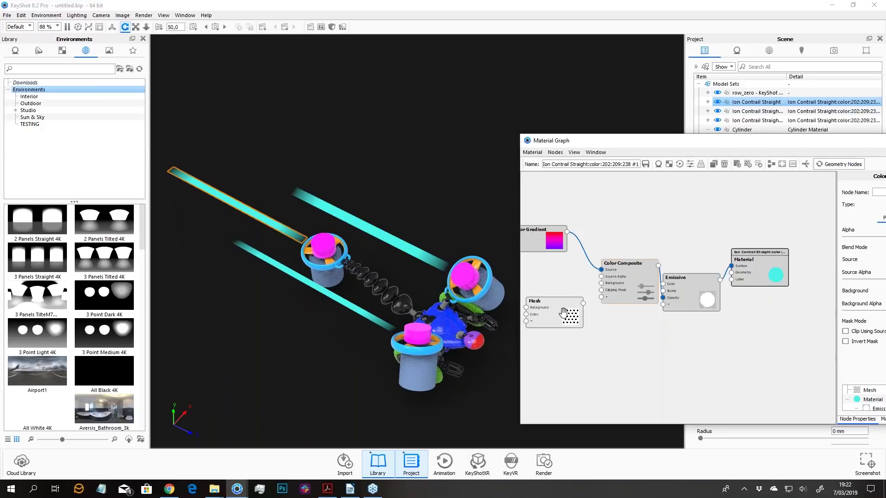
drag(565, 313, 559, 320)
key(c)
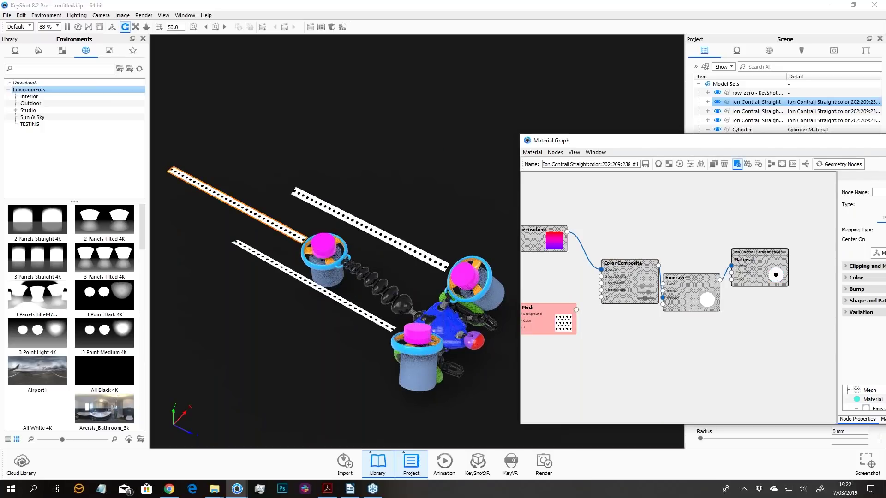
- Set the mesh texture's mapping type to Planar and its shape to Line with a linked width and height of 2,415 mm
drag(725, 148, 600, 103)
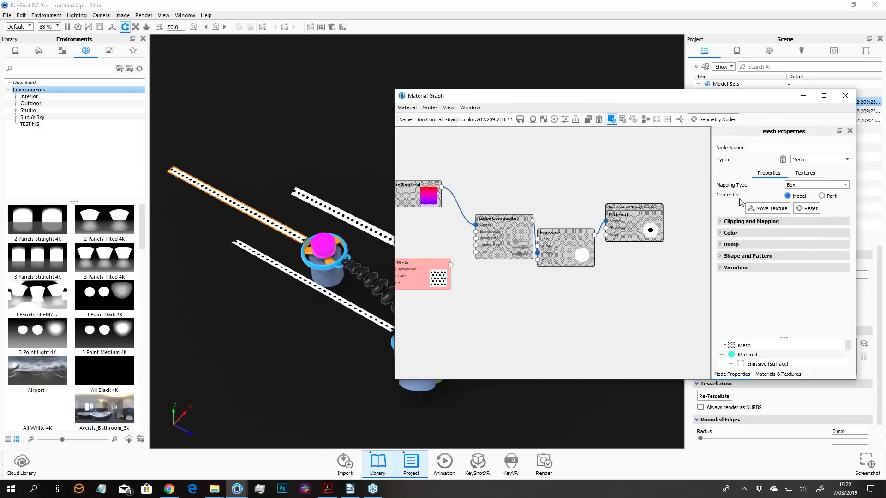
click(803, 189)
click(800, 197)
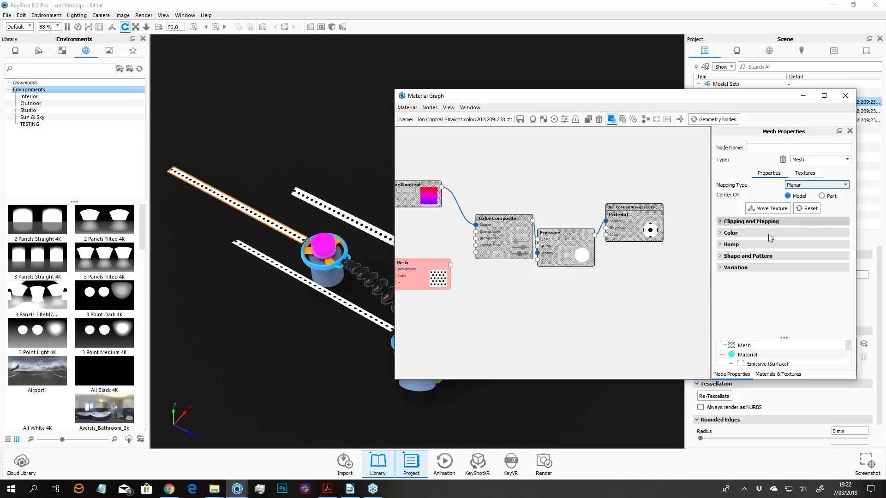
click(740, 258)
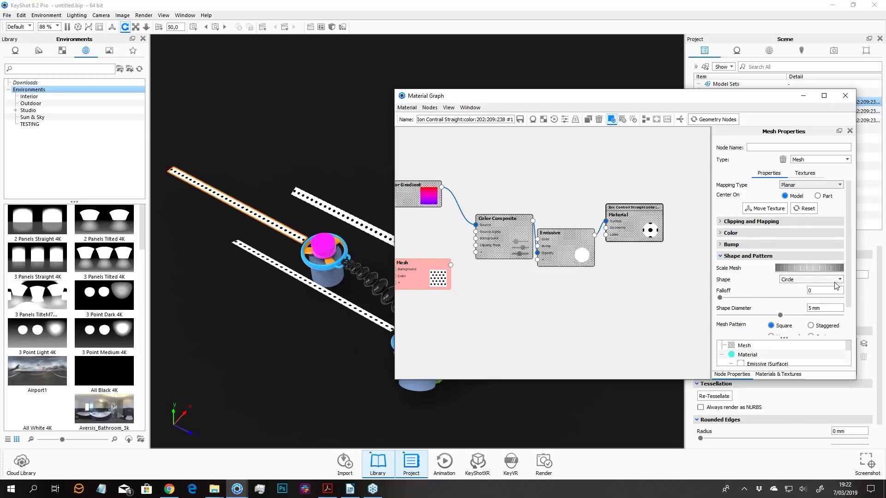
click(810, 280)
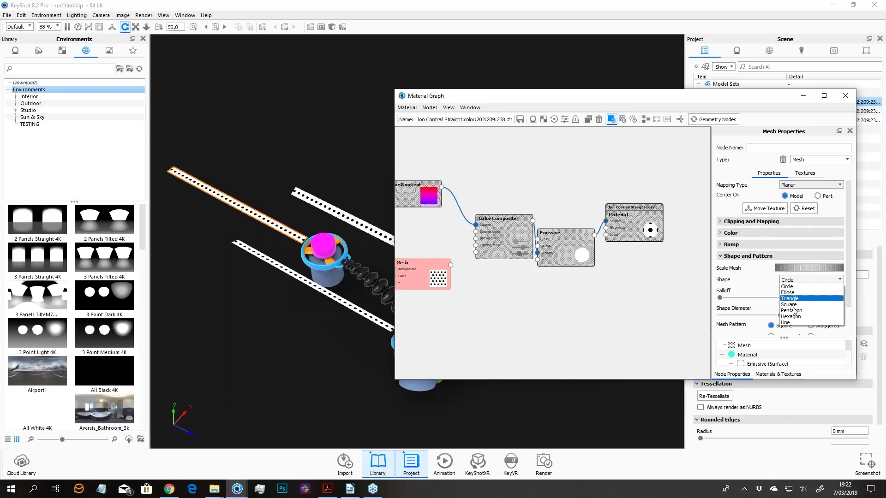
click(792, 322)
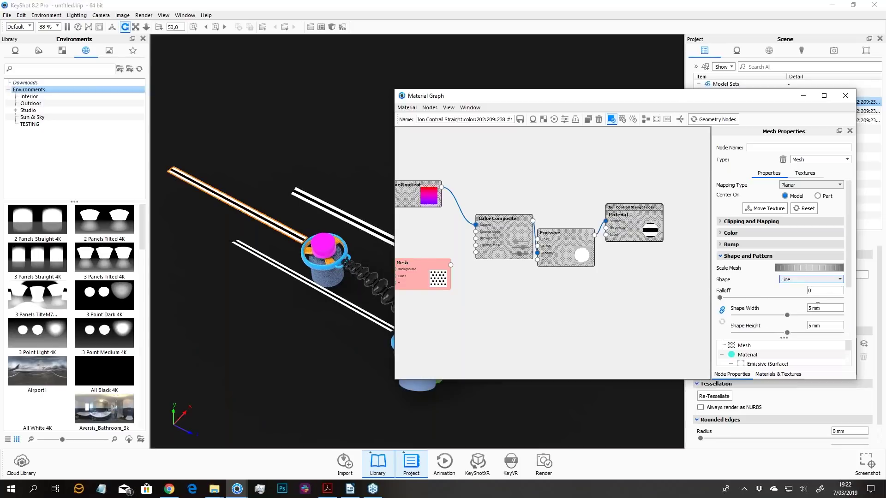
drag(786, 315, 760, 315)
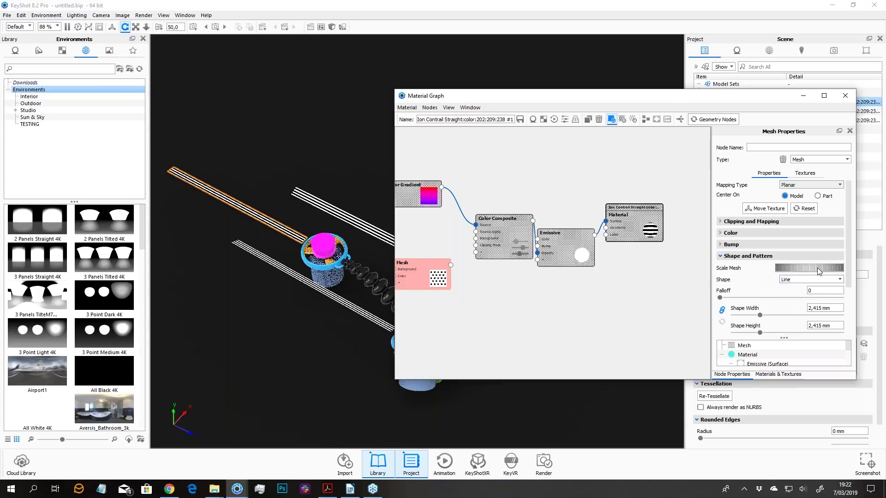
- End the node preview, connect the Mesh to the Color Composite's Background input, and choose the Opaque alpha mode for the mesh
key(c)
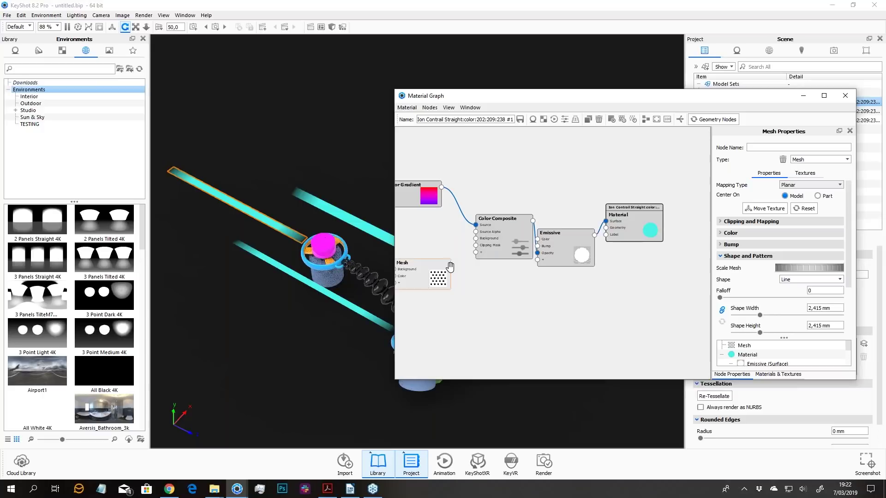
drag(451, 266, 477, 242)
click(501, 230)
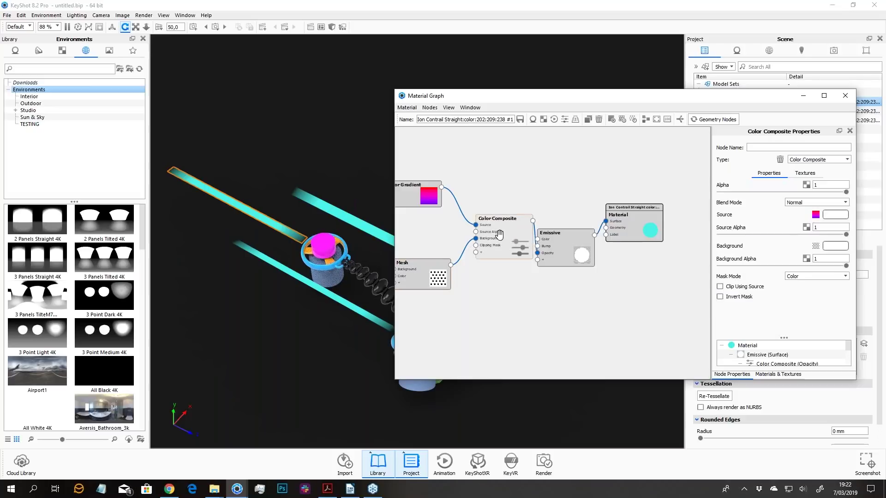
click(417, 282)
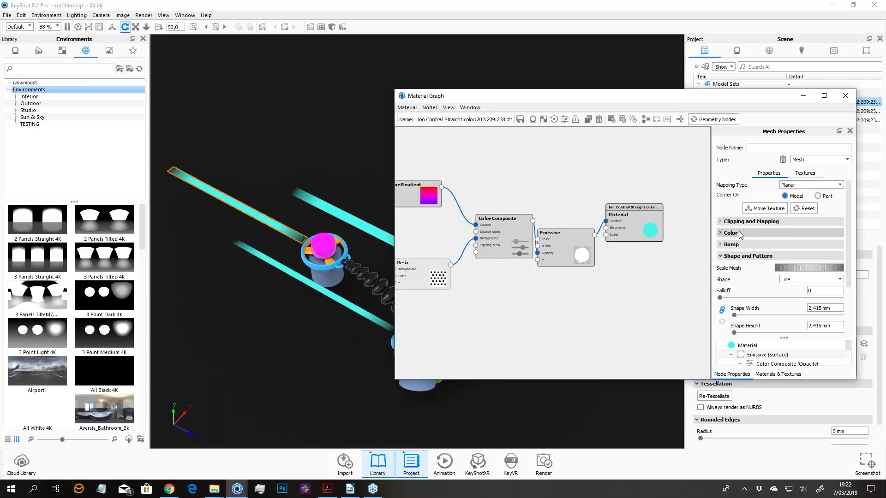
scroll(762, 305, down, 1)
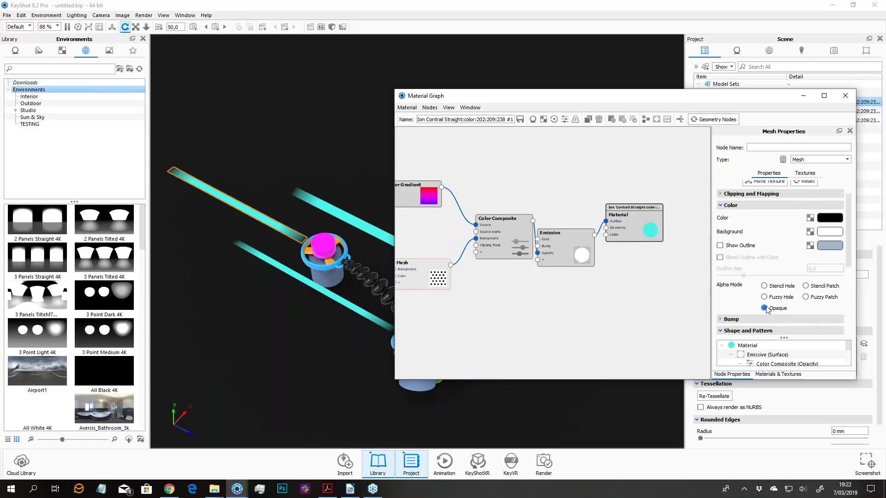
click(765, 308)
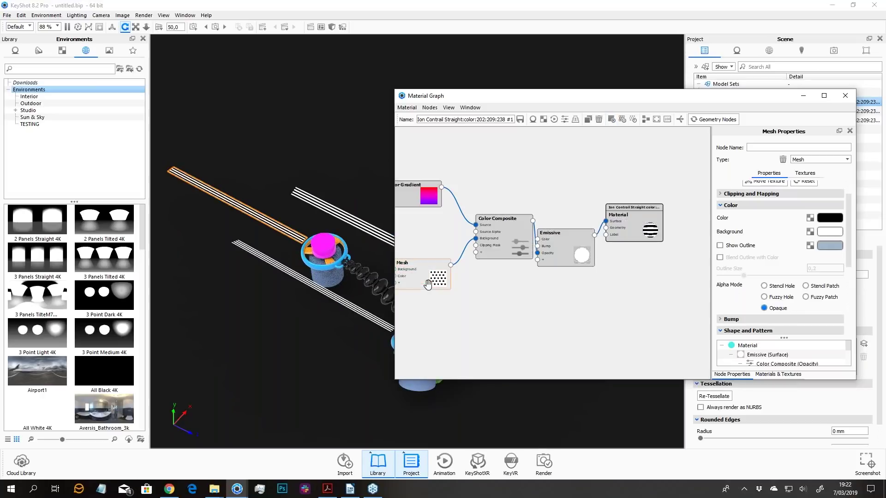
- Set the Color Composite's blend mode to Multiply and inspect the contrails from another angle
click(501, 231)
click(805, 203)
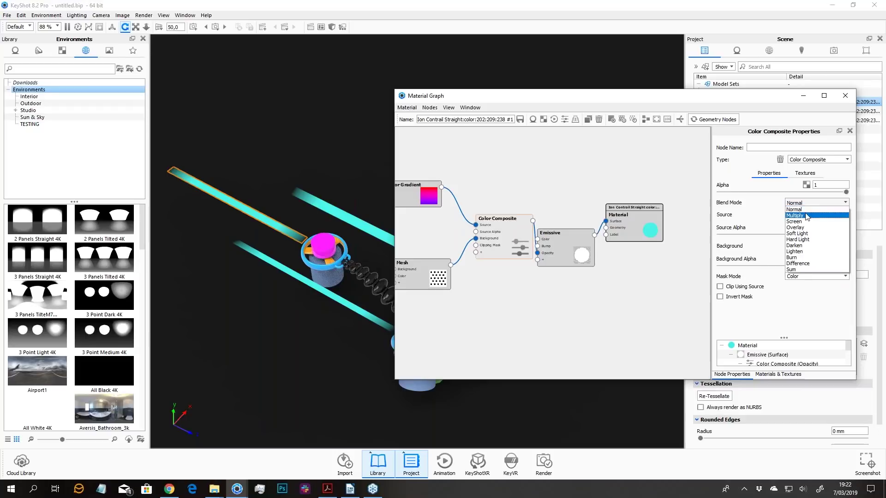
click(794, 216)
drag(463, 96, 653, 149)
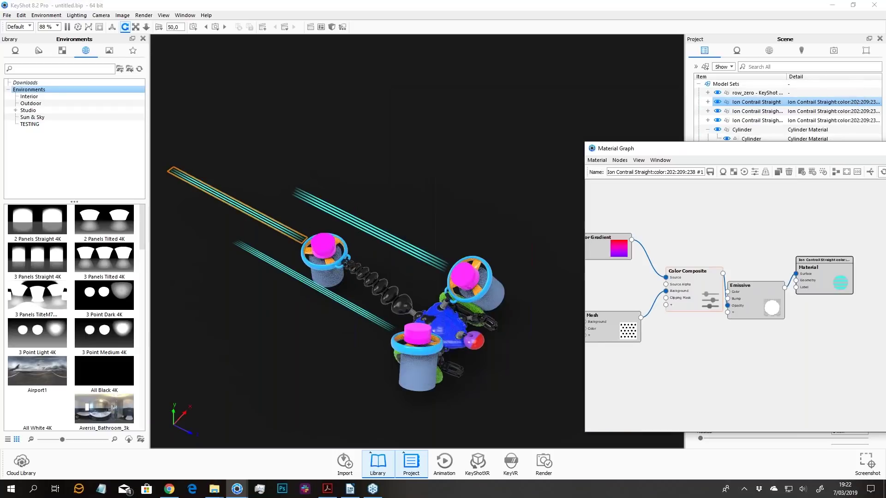
click(450, 170)
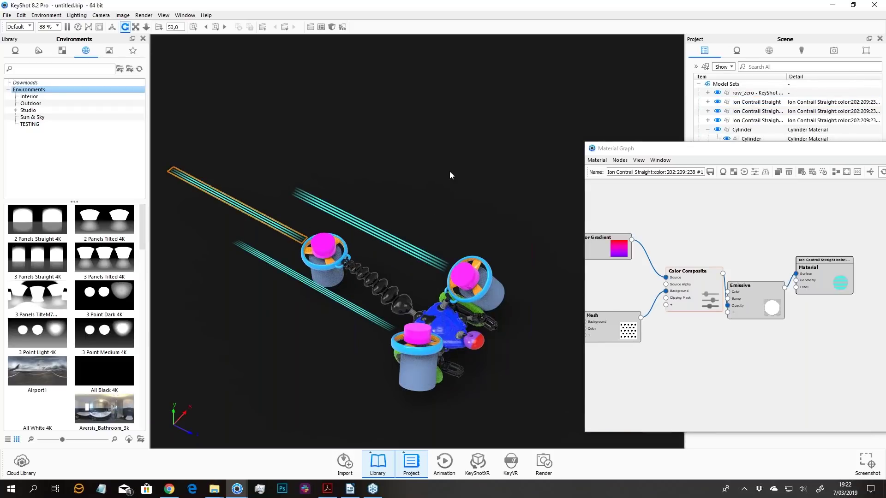
drag(450, 171, 482, 235)
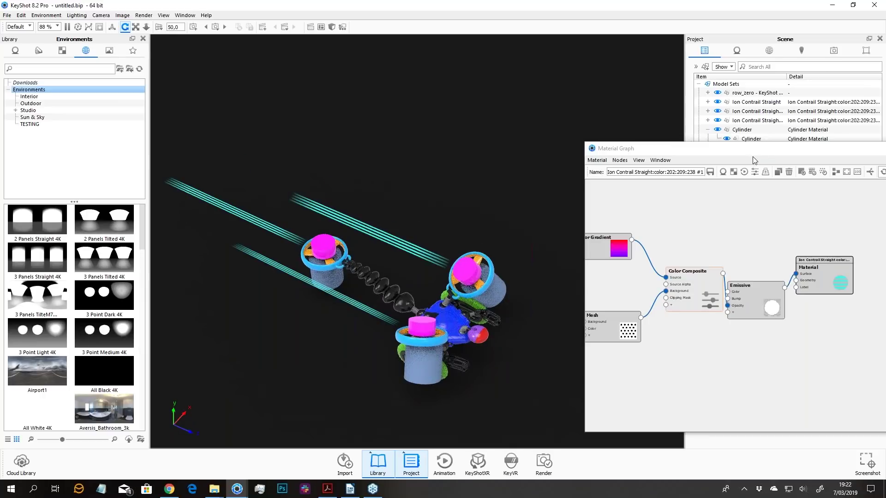
- Close the Material Graph and review the finished contrails around the drone
drag(750, 153, 582, 138)
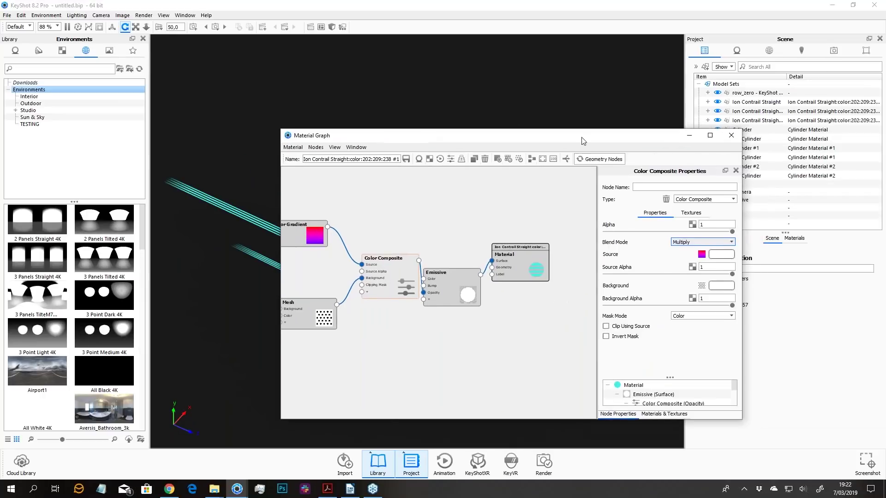
click(732, 135)
drag(516, 267, 497, 246)
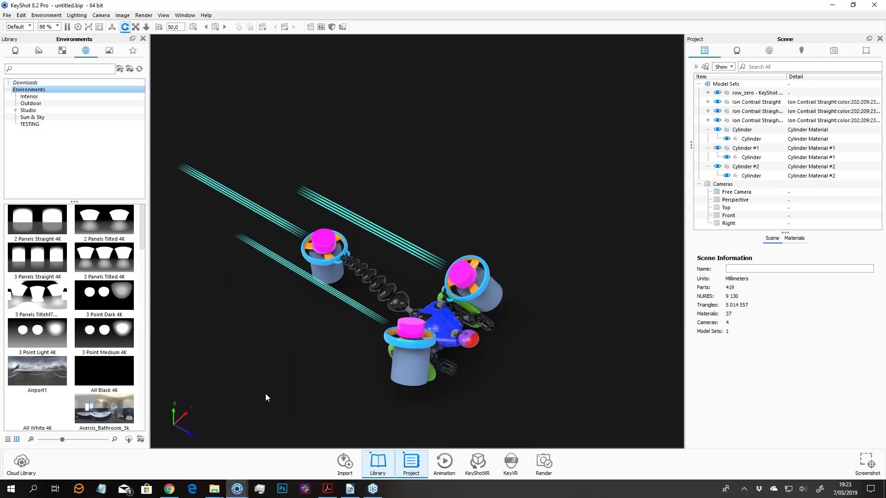
drag(266, 396, 490, 245)
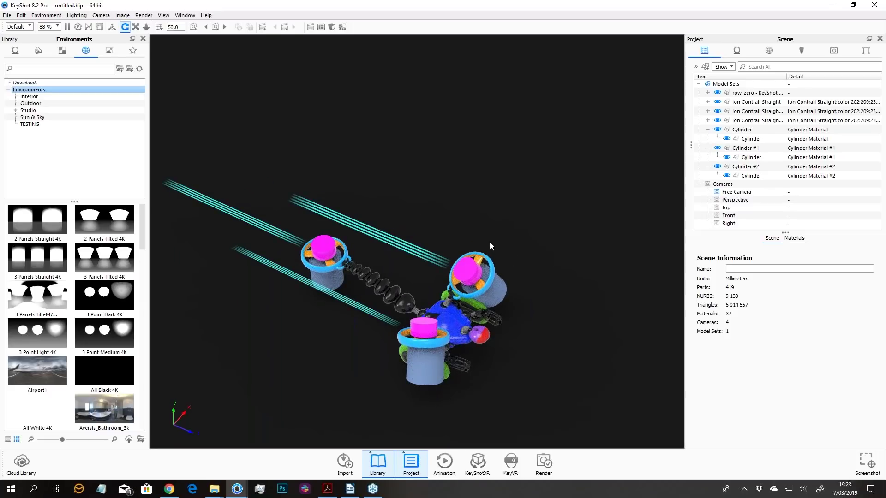
- Pause the current scene's live rendering and resume it in the open 2019-03_Create-Flexible-KeyShot-Scenes-for-Look-and-Design-Iterations_Diffuse.bip scene
key(shift+p)
mouse_move(237, 488)
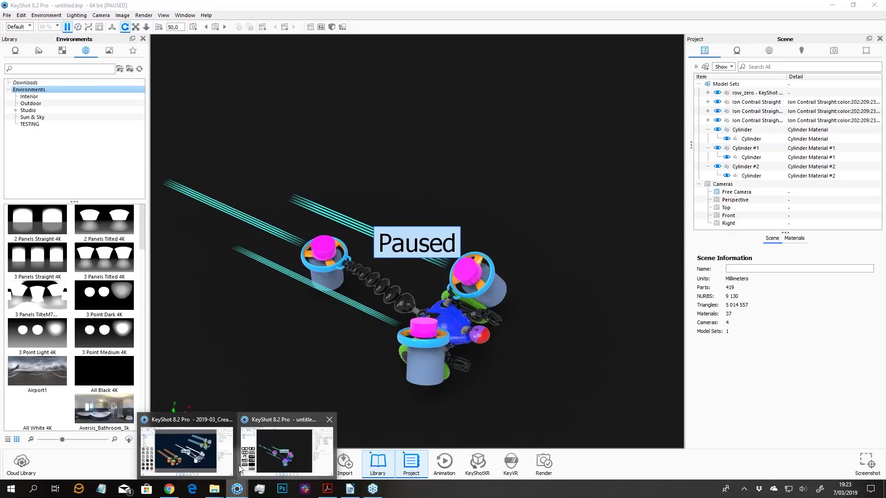
click(187, 450)
click(473, 175)
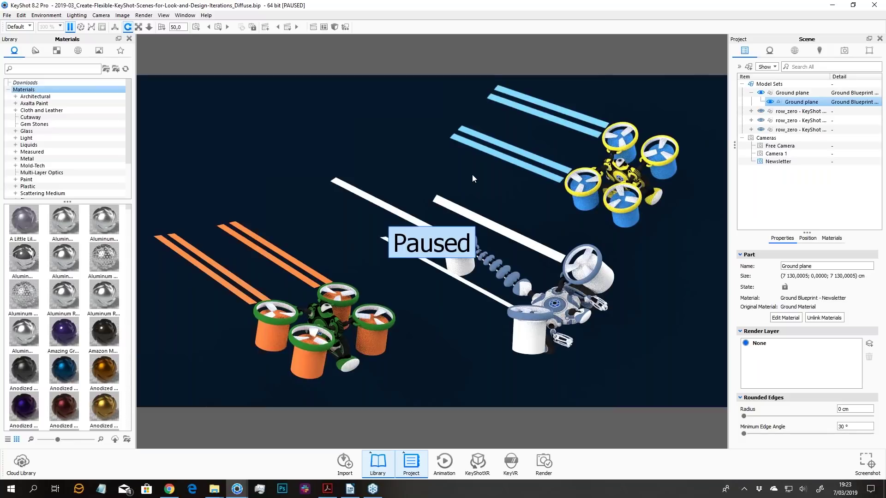
key(shift+p)
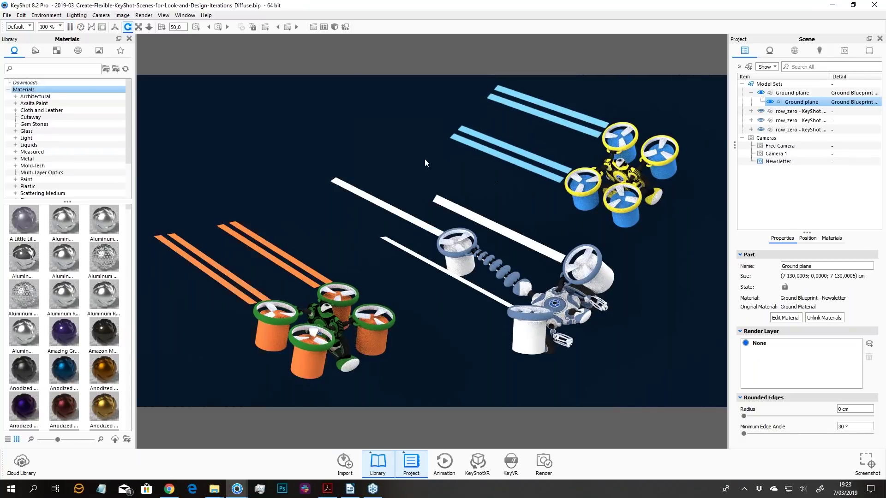
- Switch from the Newsletter camera to the Free Camera and set its twist to 0°
drag(424, 159, 620, 226)
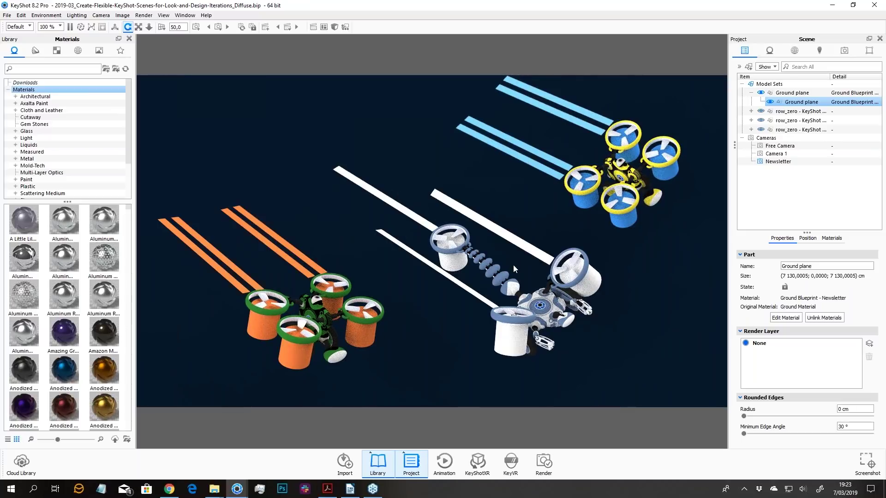
drag(616, 240, 580, 246)
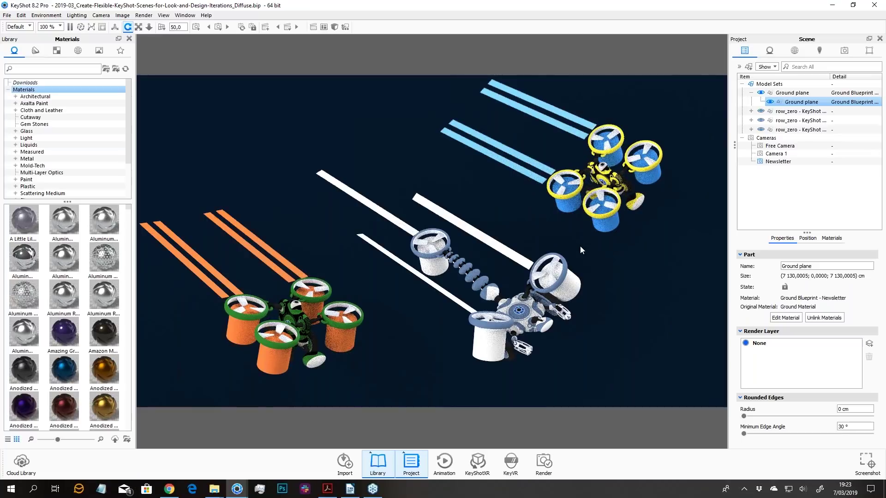
drag(699, 168, 500, 226)
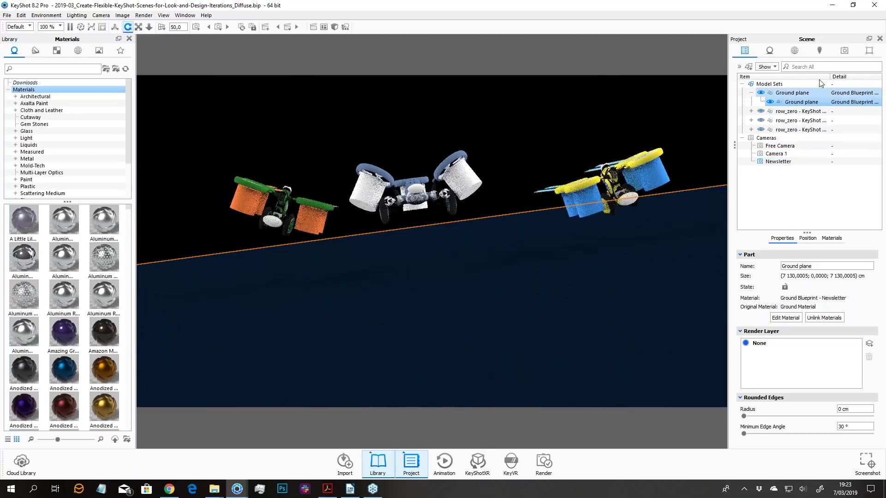
click(844, 50)
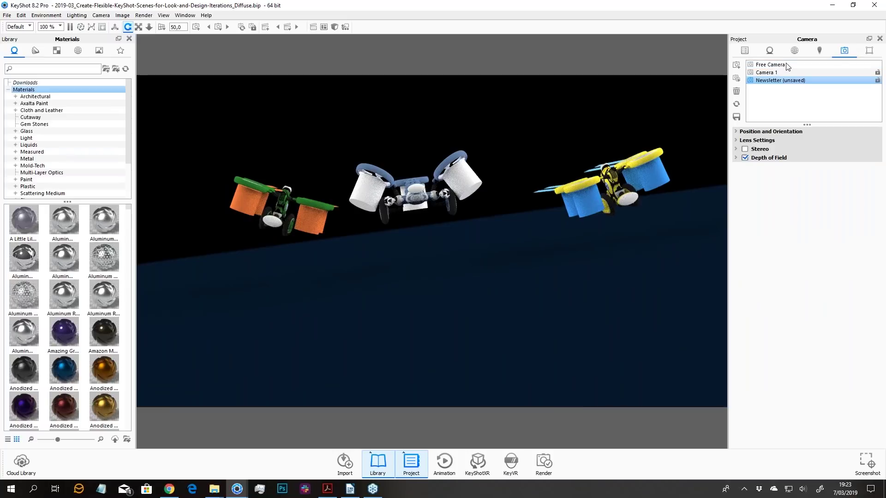
click(772, 67)
click(764, 131)
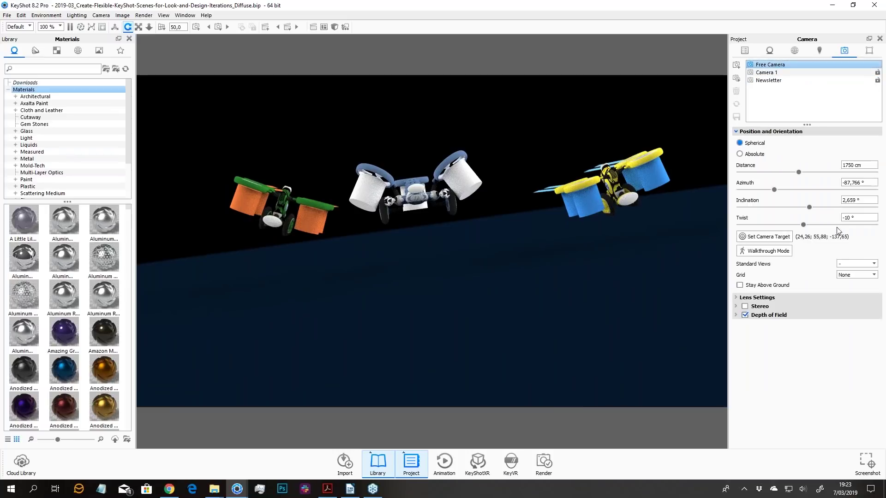
click(848, 218)
key(Return)
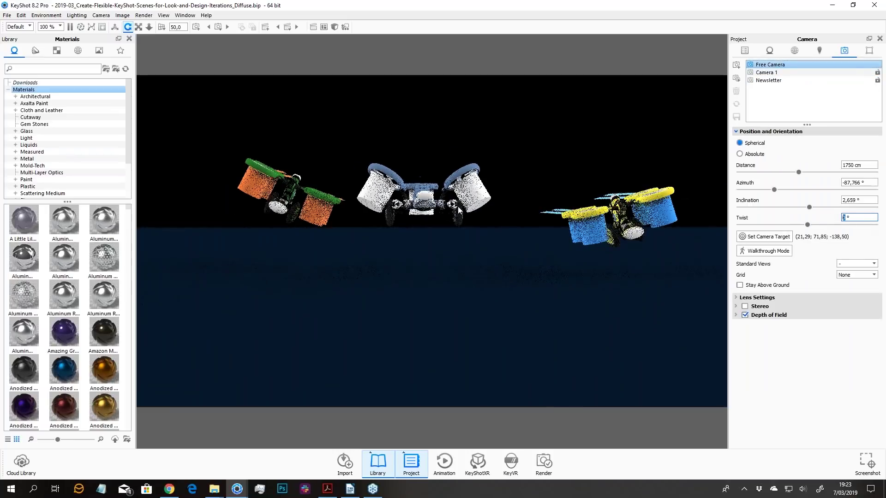
- Reframe the three drones from above, show the Model Sets list beside the scene tree and widen it
drag(452, 196, 508, 251)
drag(569, 253, 515, 252)
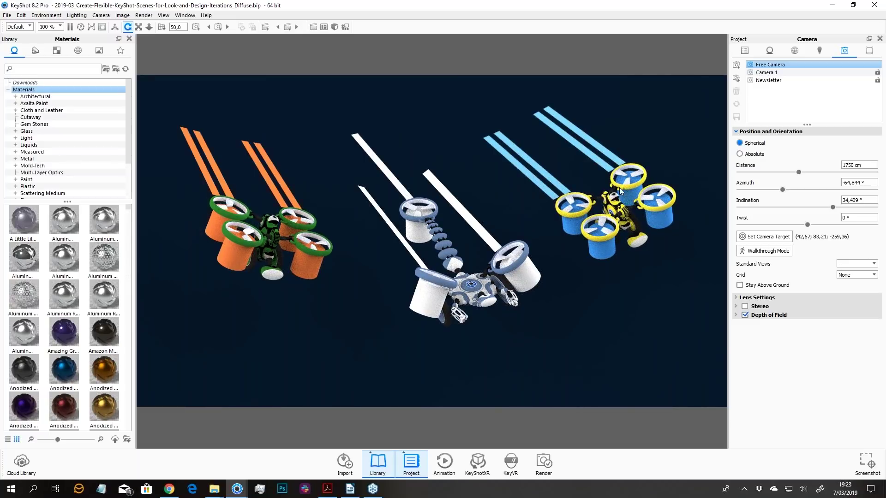
drag(660, 201, 715, 193)
drag(578, 259, 576, 277)
middle_drag(560, 273, 623, 259)
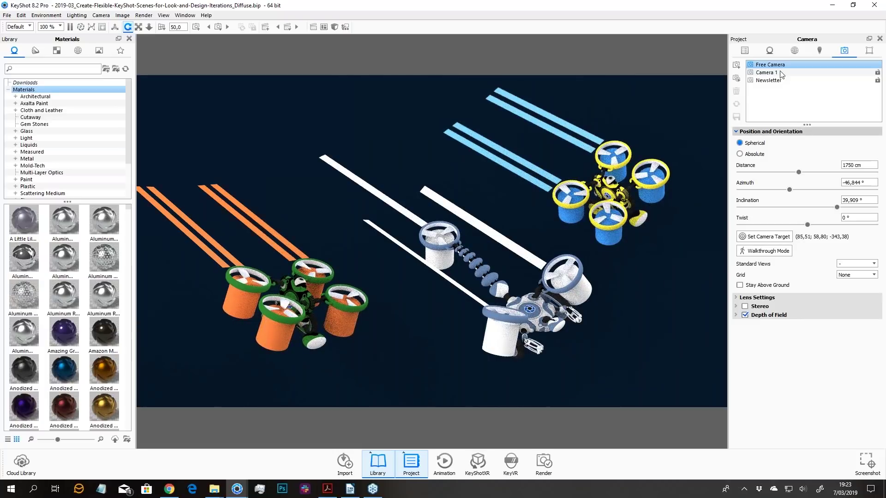
click(745, 50)
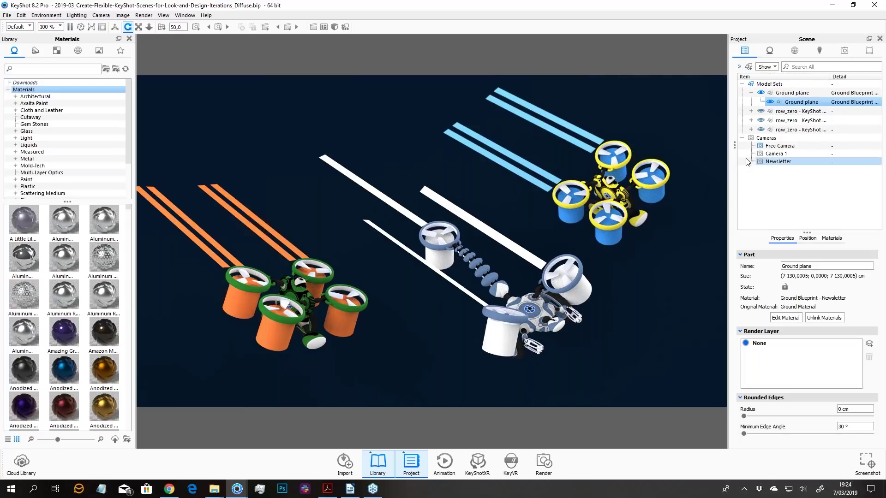
click(740, 67)
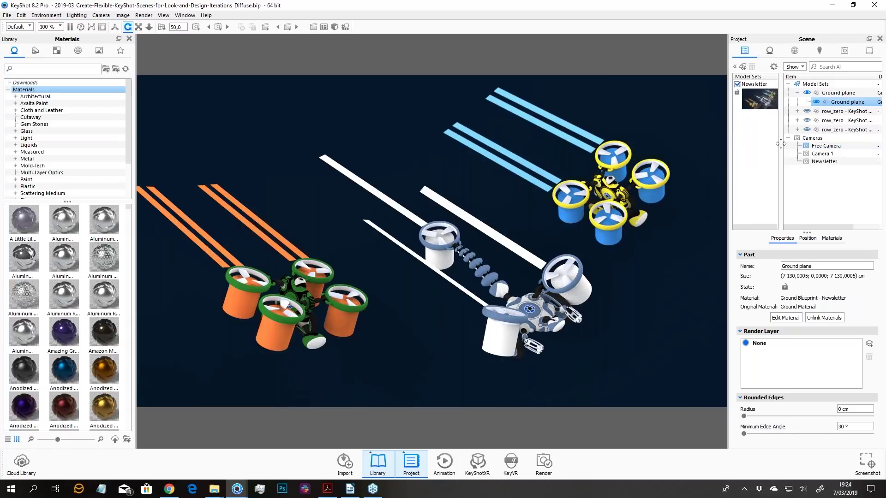
drag(781, 144, 790, 145)
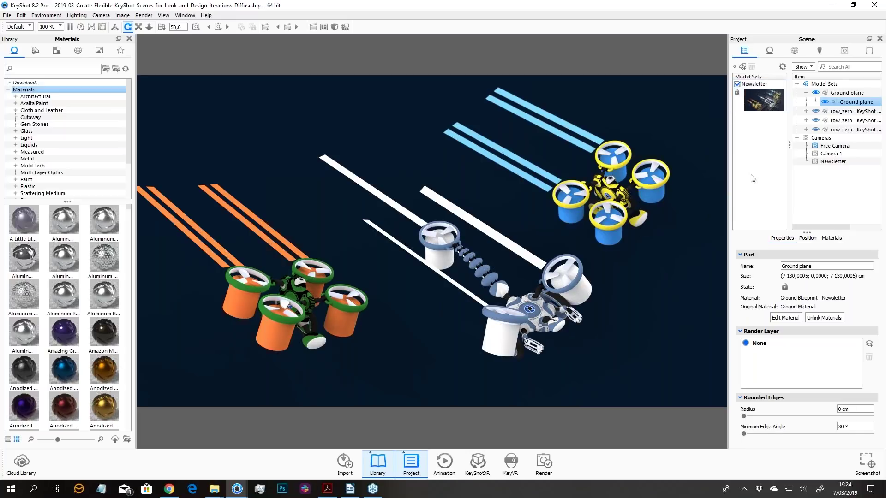
- Open the Add Model Set dialog and move it away from the drones in the view
drag(606, 201, 602, 227)
scroll(594, 251, down, 2)
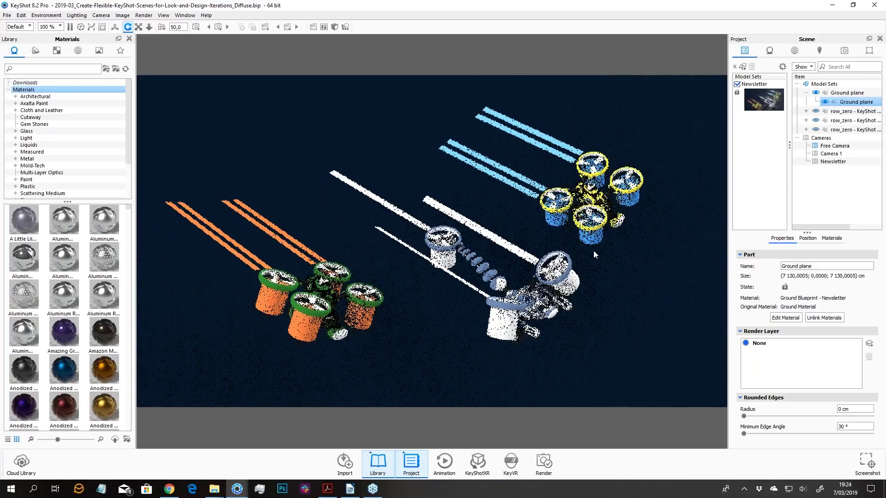
scroll(594, 250, down, 2)
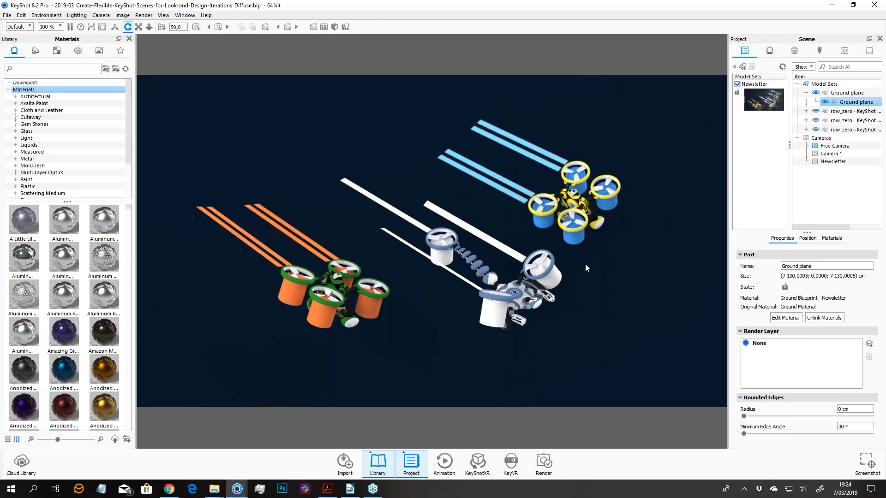
scroll(585, 265, up, 1)
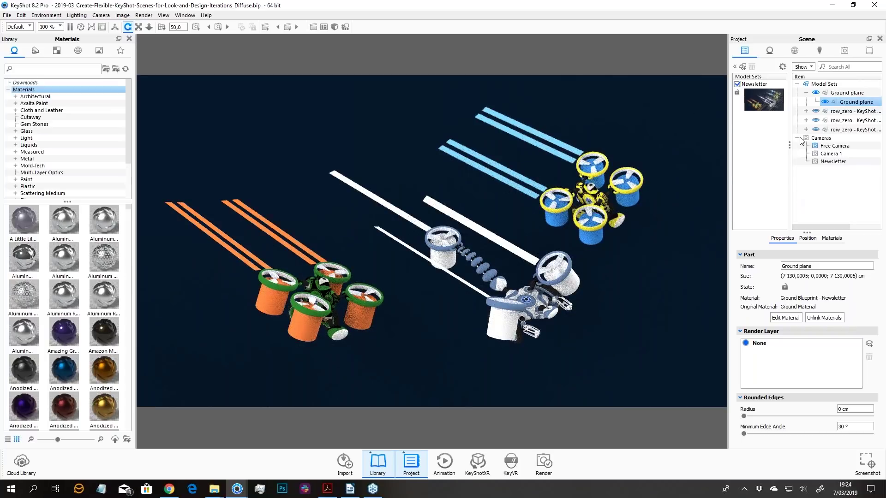
click(742, 68)
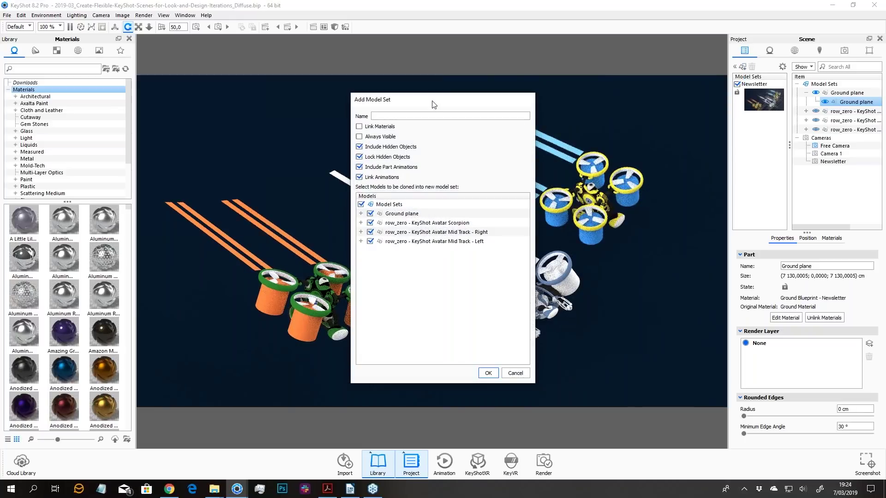
drag(430, 101, 566, 103)
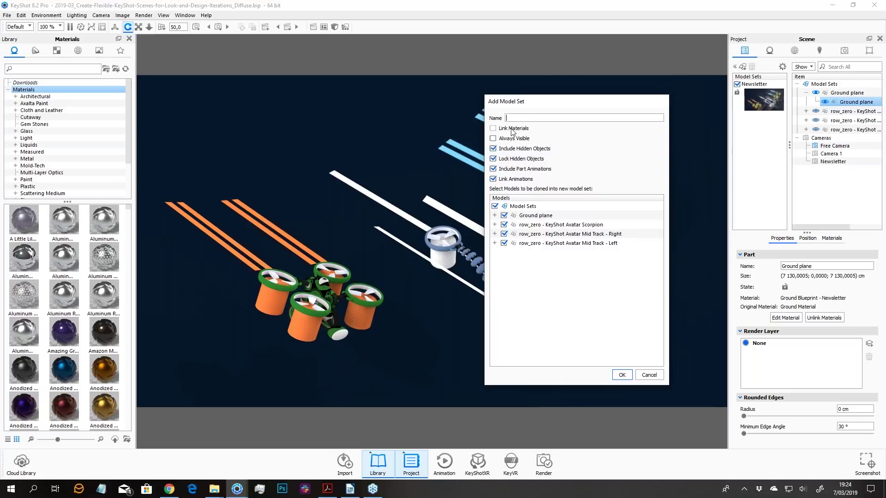
- Switch to the presentation PDF in Acrobat, page to the crossing-drones render on page 8, and return to KeyShot
click(328, 489)
key(Right)
key(Right)
key(Right)
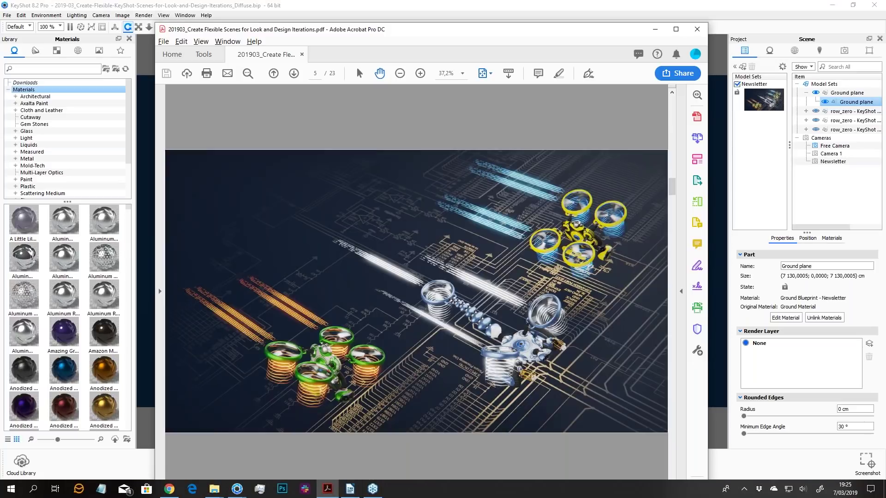
key(Right)
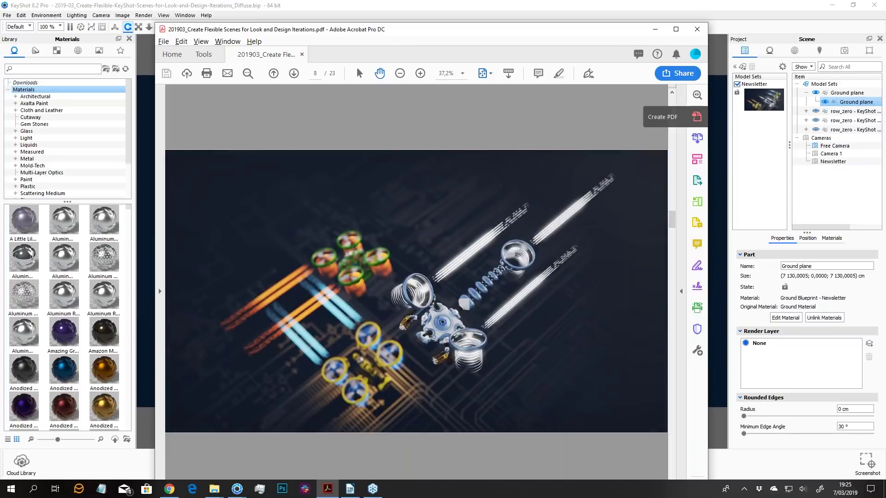
click(653, 34)
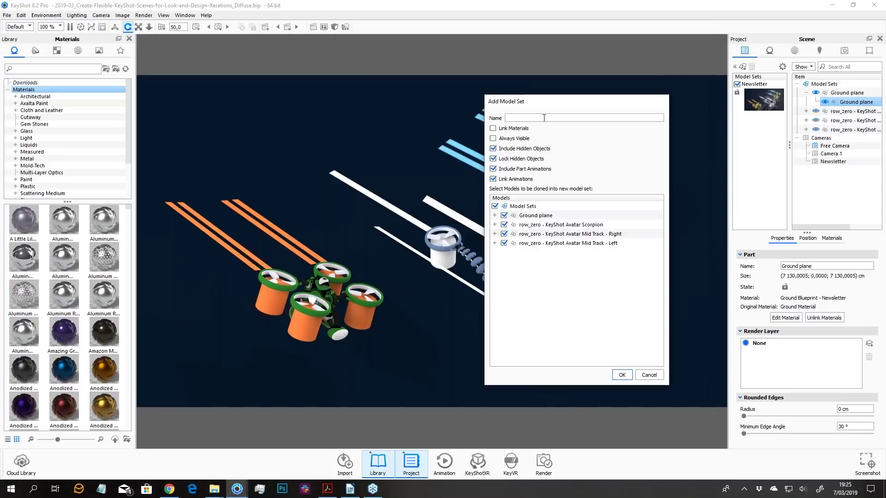
- Create a model set named Crisscross from all models with Link Materials enabled
text(Crisscross)
drag(553, 102, 566, 118)
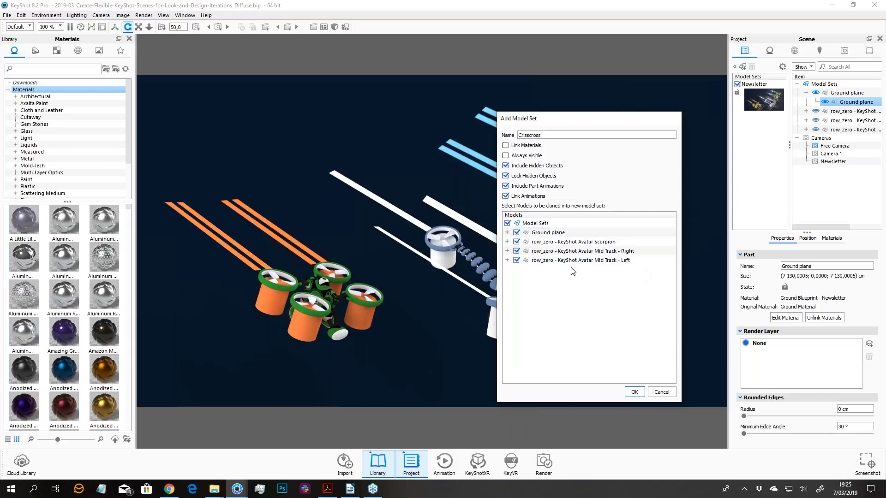
click(530, 232)
drag(574, 117, 602, 108)
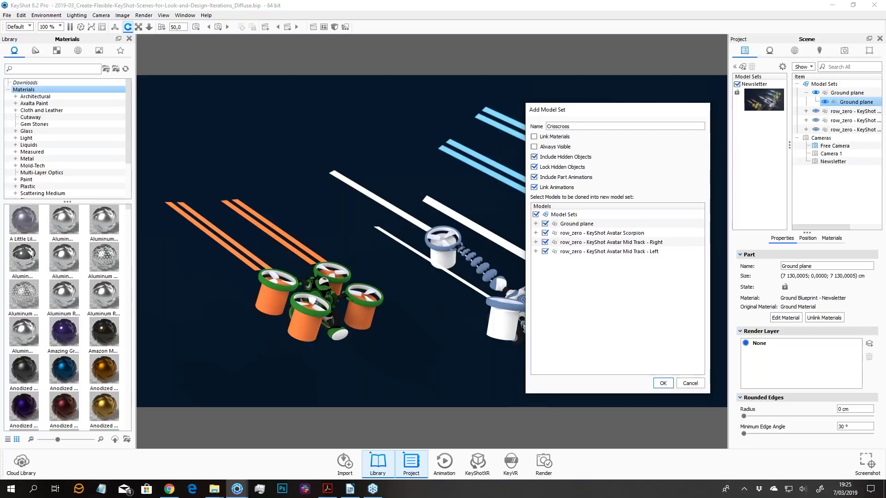
drag(580, 116, 608, 110)
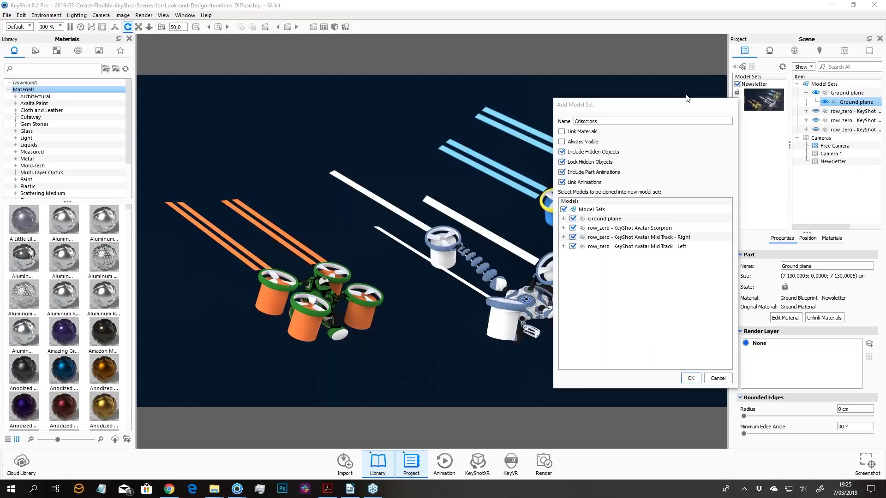
click(569, 133)
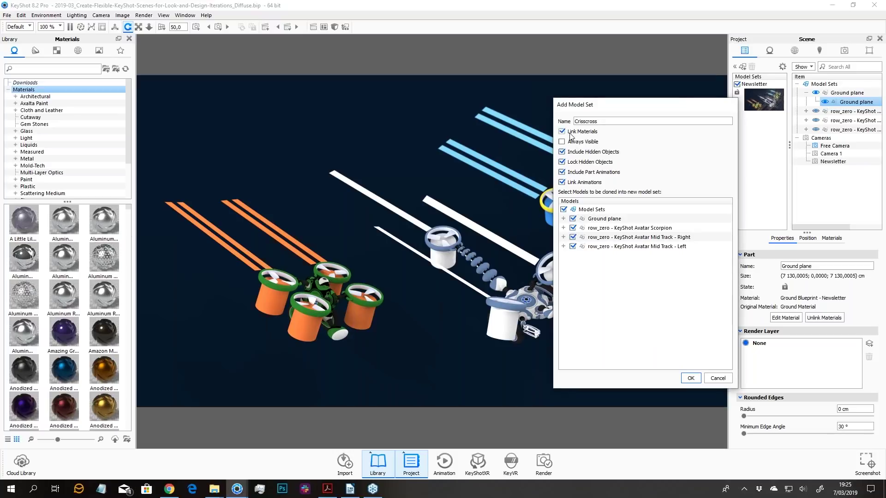
click(691, 378)
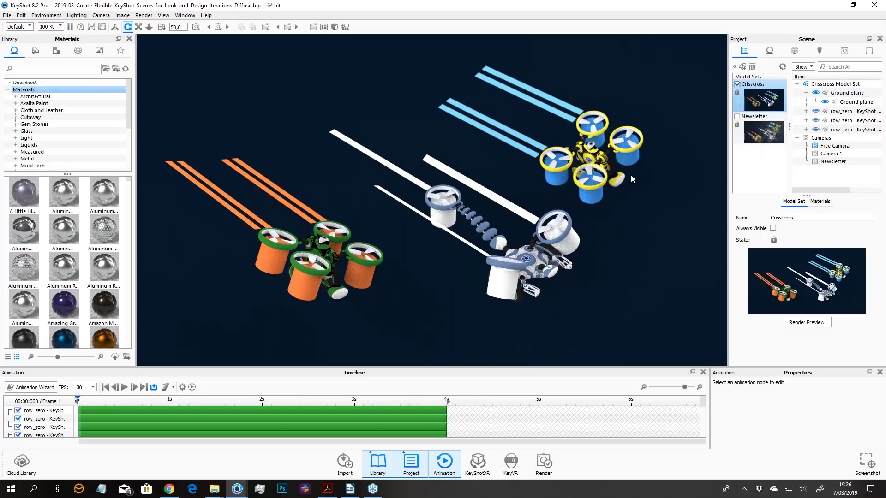
- Turn off Depth of Field for the Free Camera and return to the Crisscross model set's scene tree
scroll(630, 176, down, 3)
click(844, 51)
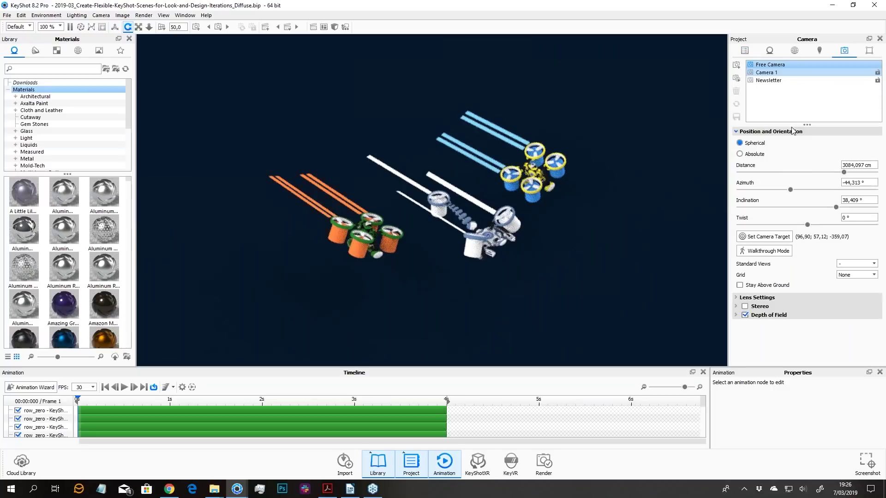
click(745, 315)
click(745, 314)
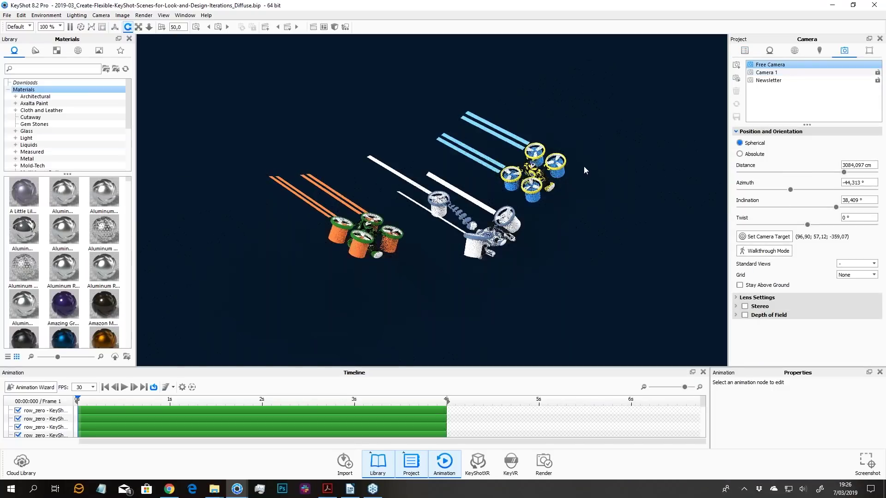
drag(584, 165, 586, 173)
click(745, 50)
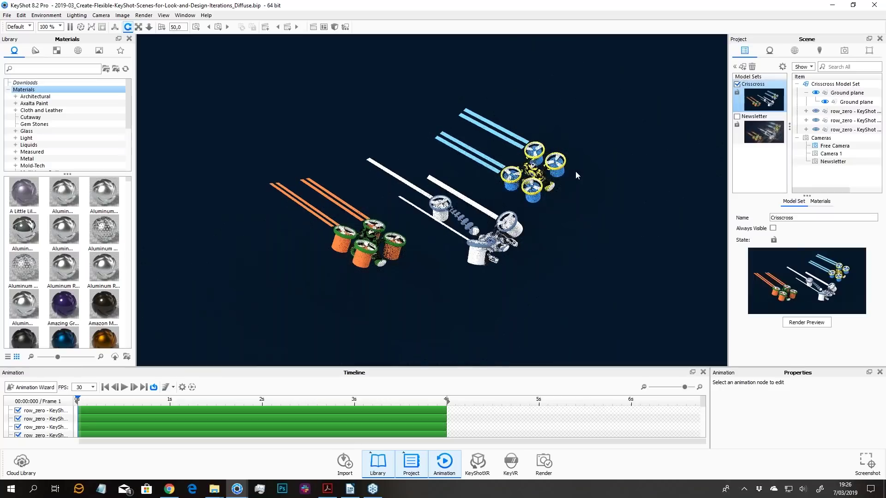
- Reposition the white Scorpion drone with the Move Tool to about -260, 767, 142, rotated to -45°, -90°, -45°
click(836, 112)
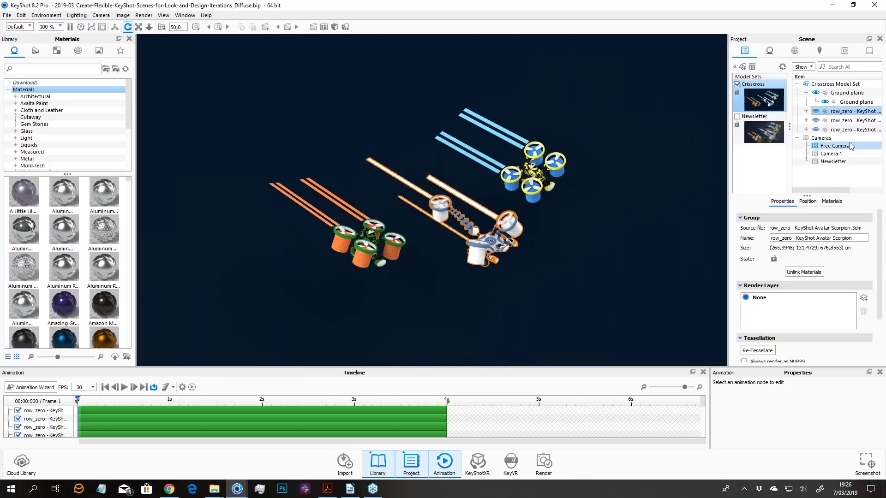
click(808, 202)
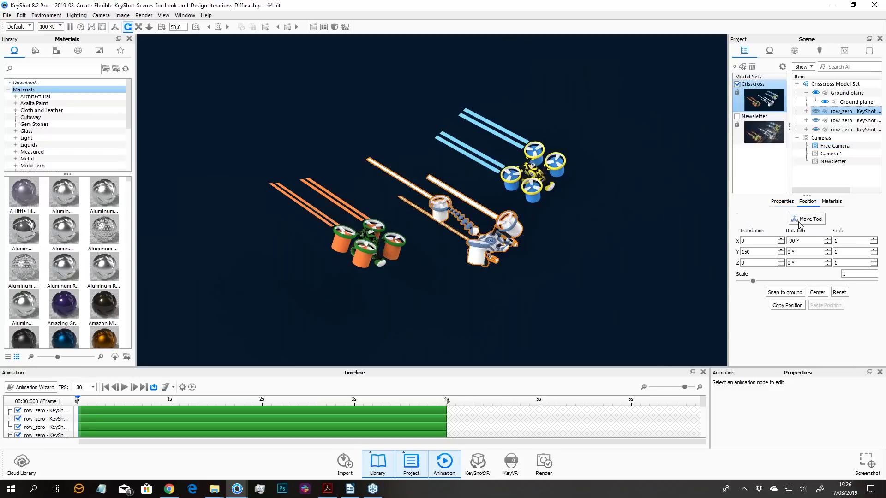
click(806, 219)
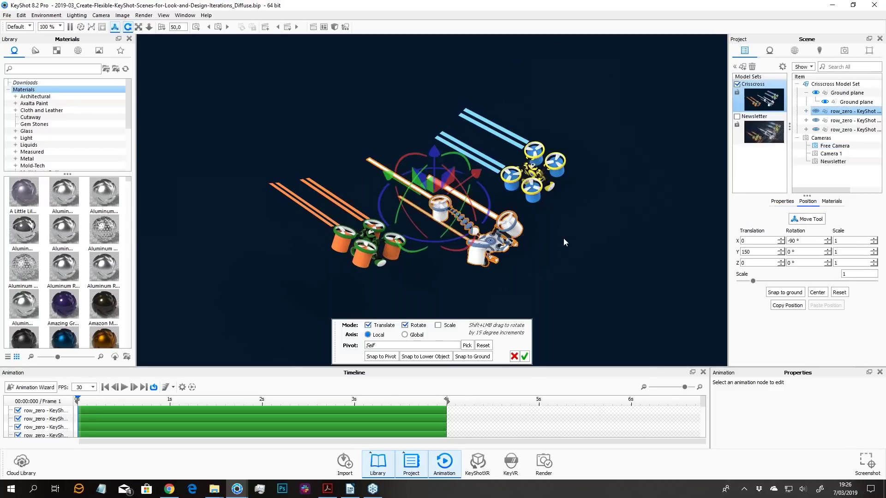
scroll(461, 194, down, 3)
drag(437, 153, 456, 183)
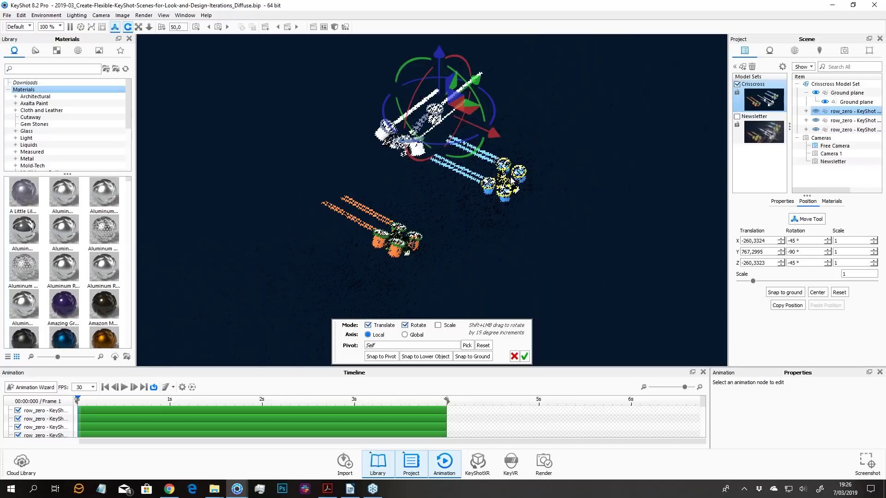
drag(488, 137, 572, 187)
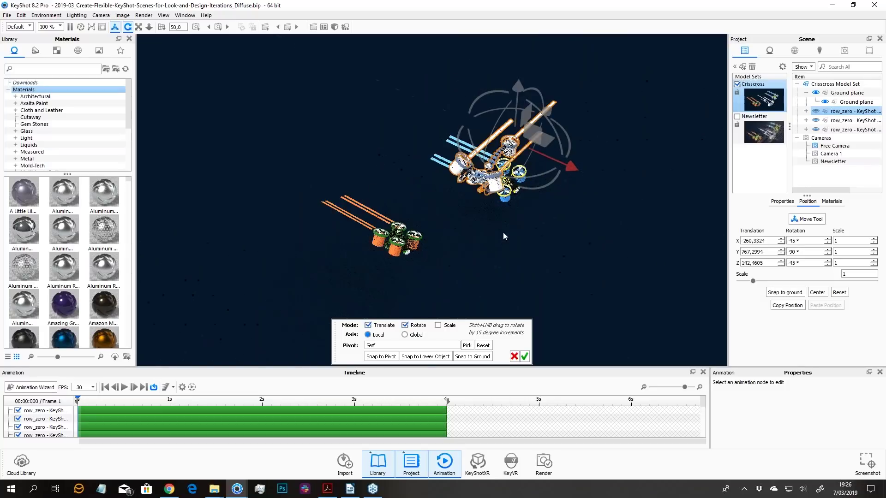
drag(503, 232, 403, 260)
click(524, 356)
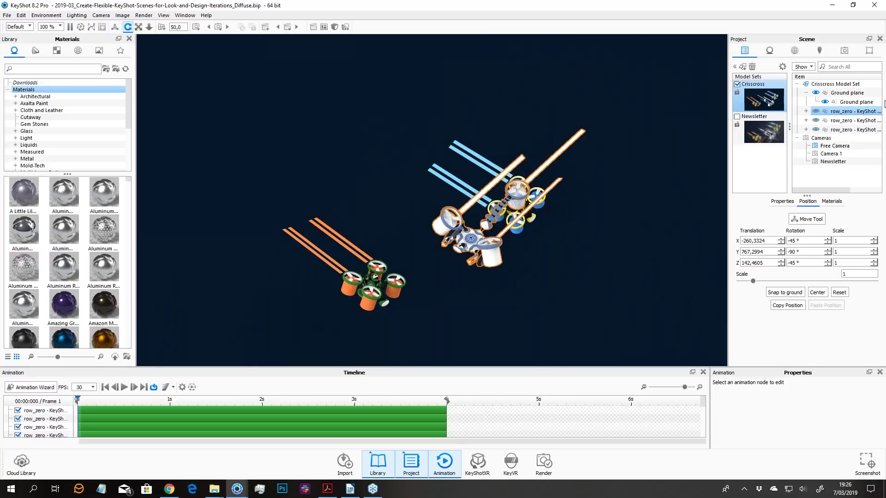
- Reposition the blue-and-yellow Mid Track drone with the Move Tool to about 381, 313, -559, rotated to -45°, 90°, 45°
click(850, 120)
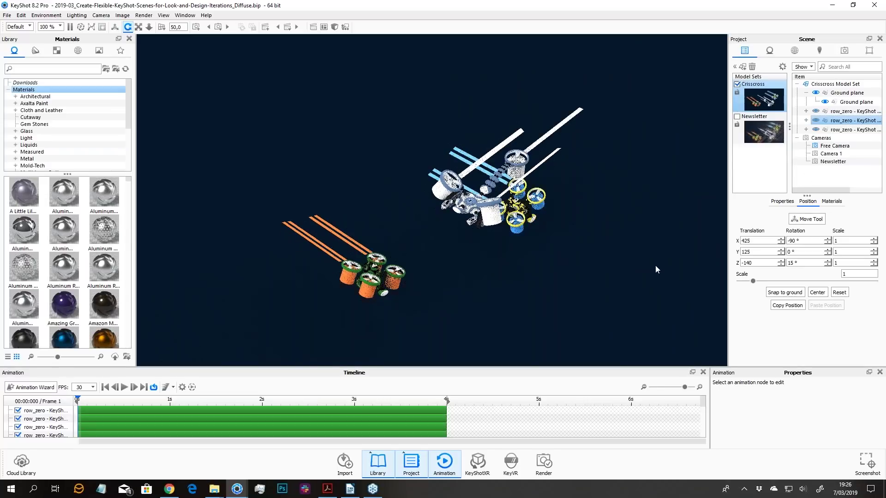
click(803, 220)
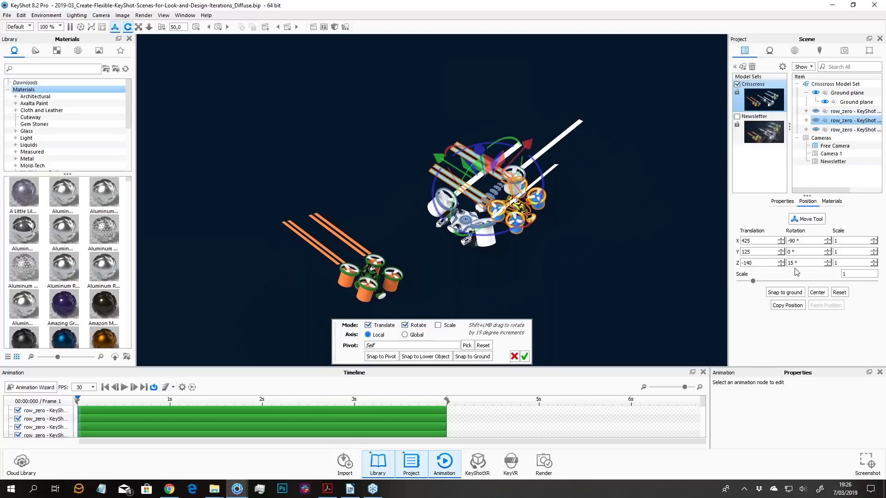
double_click(796, 263)
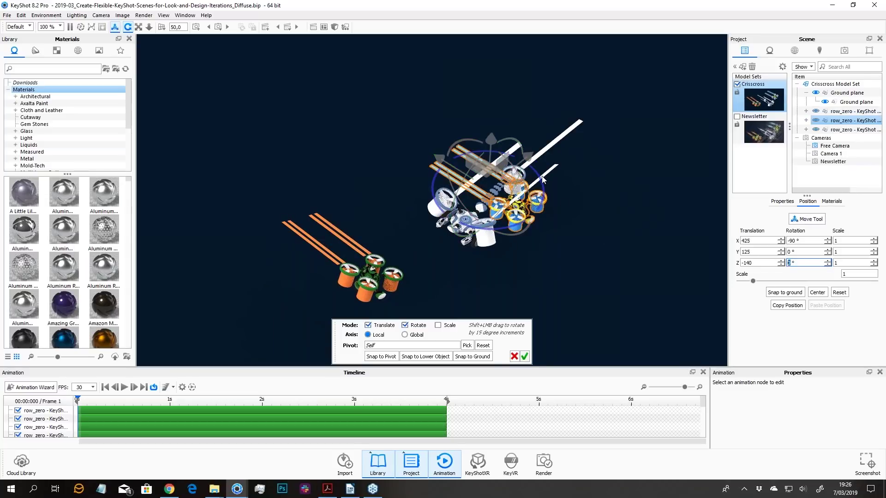
drag(543, 180, 456, 109)
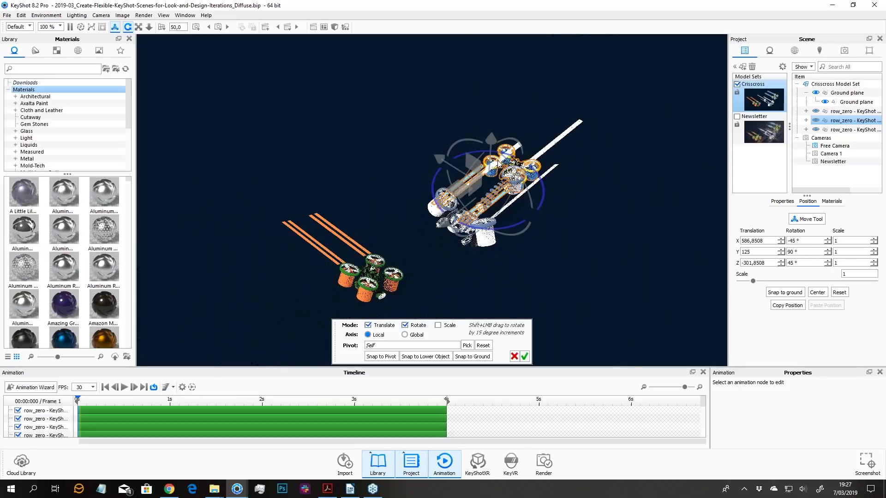
drag(478, 181, 402, 186)
drag(551, 274, 566, 228)
drag(408, 137, 409, 93)
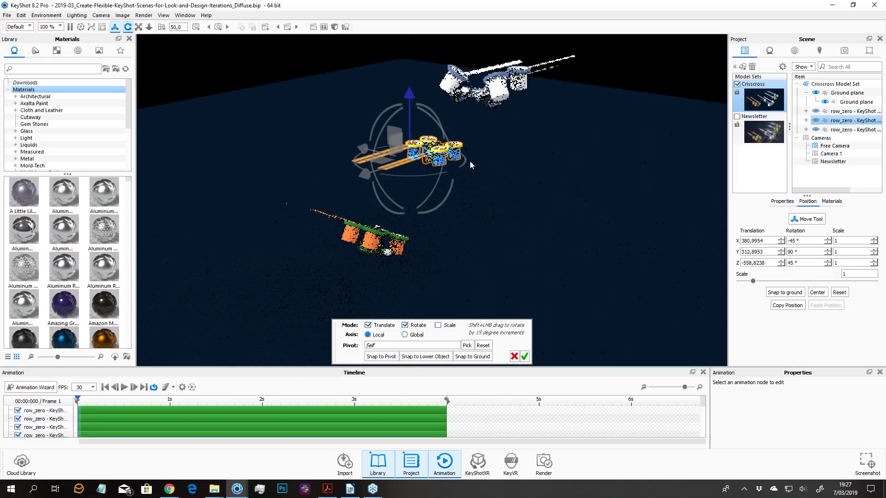
drag(519, 236, 551, 284)
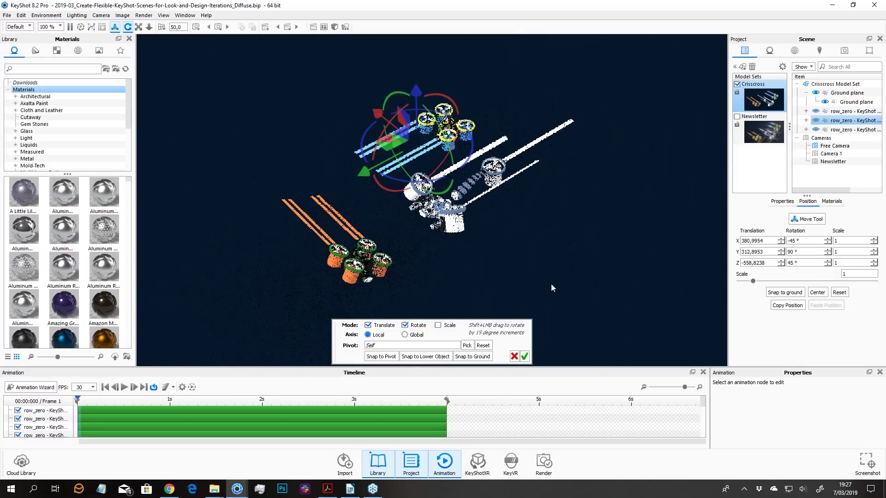
click(525, 356)
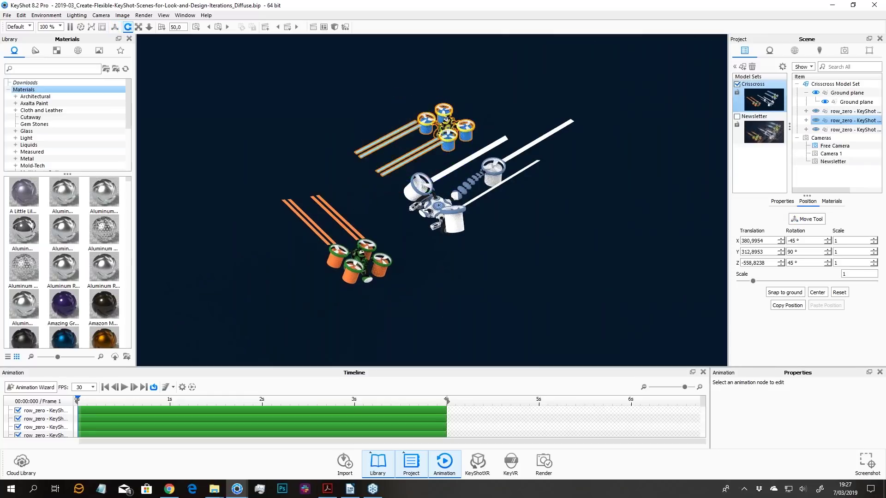
- Set the orange Mid Track drone's Z rotation to -10°
click(836, 129)
double_click(793, 263)
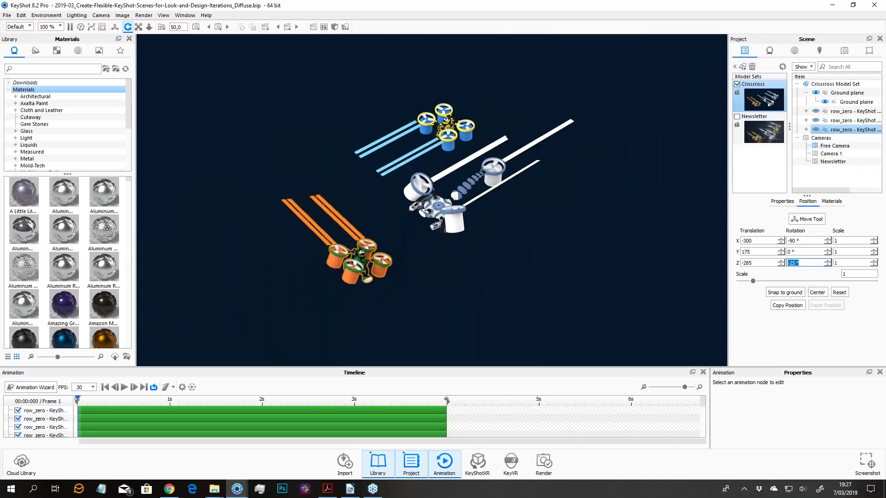
text(-10)
key(Return)
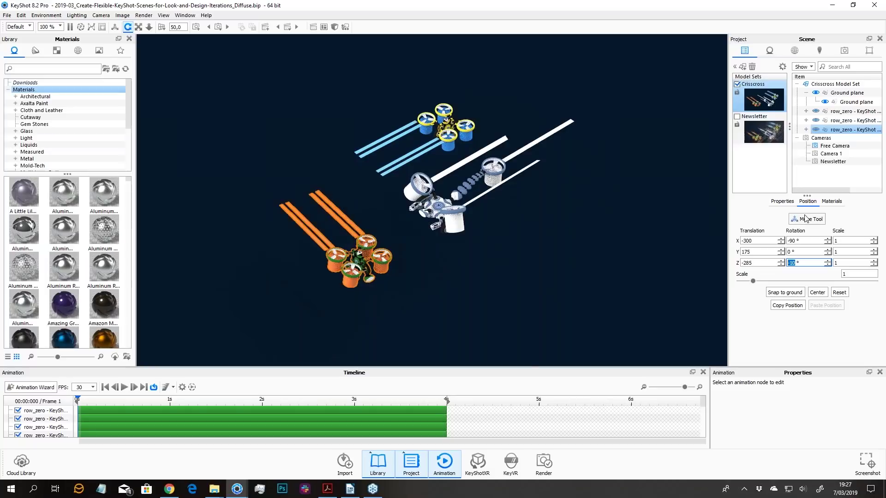
- Move the orange drone with the Move Tool, using the Global axis, to about -131, 171, -285
click(801, 220)
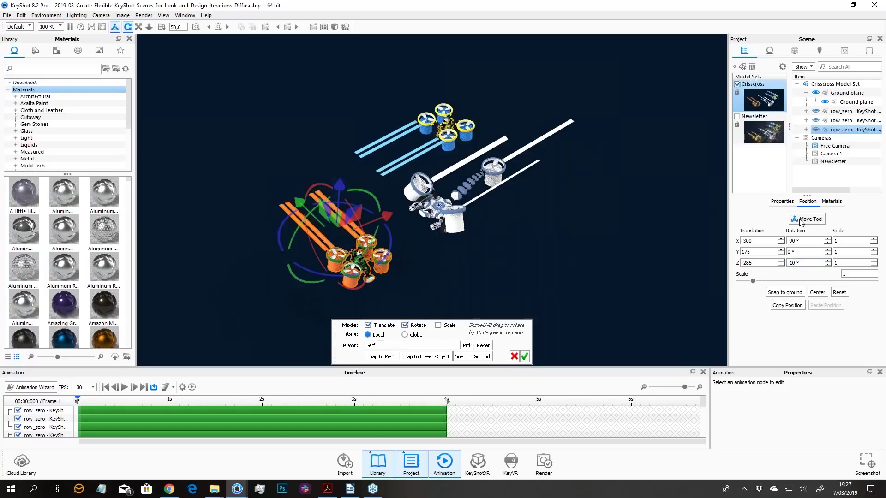
drag(392, 236, 417, 203)
click(405, 335)
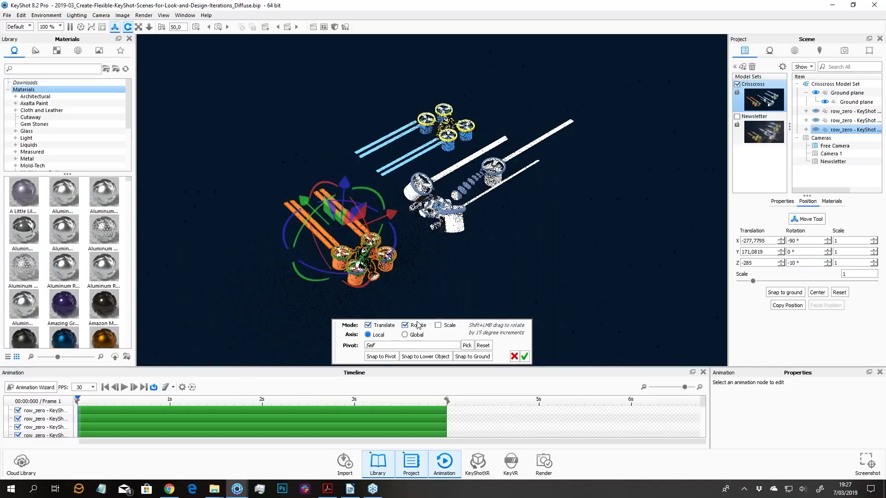
drag(394, 204, 541, 218)
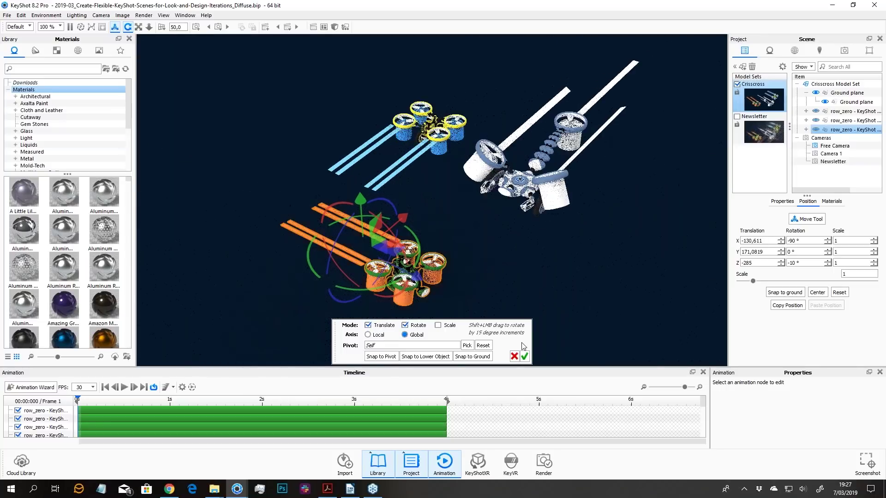
click(524, 356)
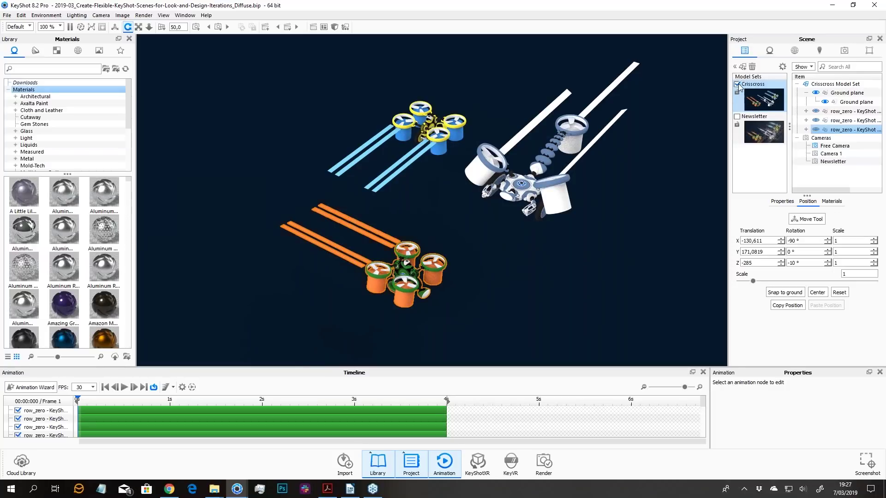
- Activate the Newsletter model set and save the scene, dismissing the save reminder
click(754, 117)
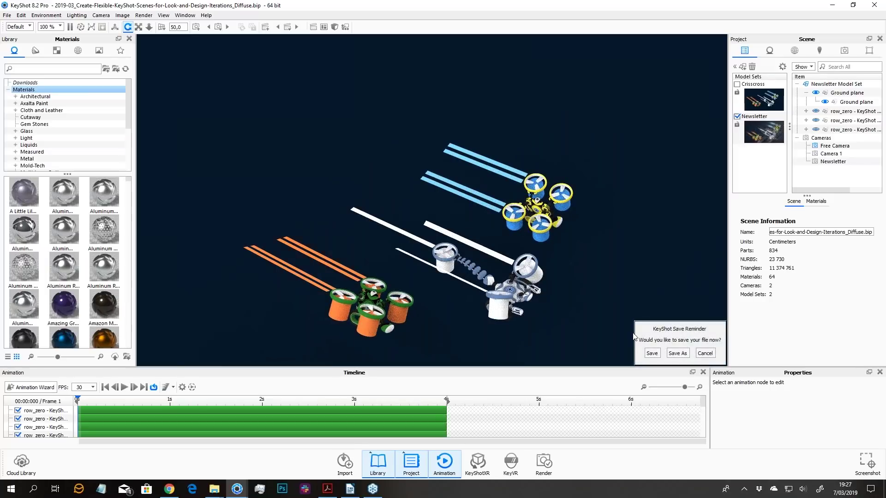
click(705, 353)
key(ctrl+s)
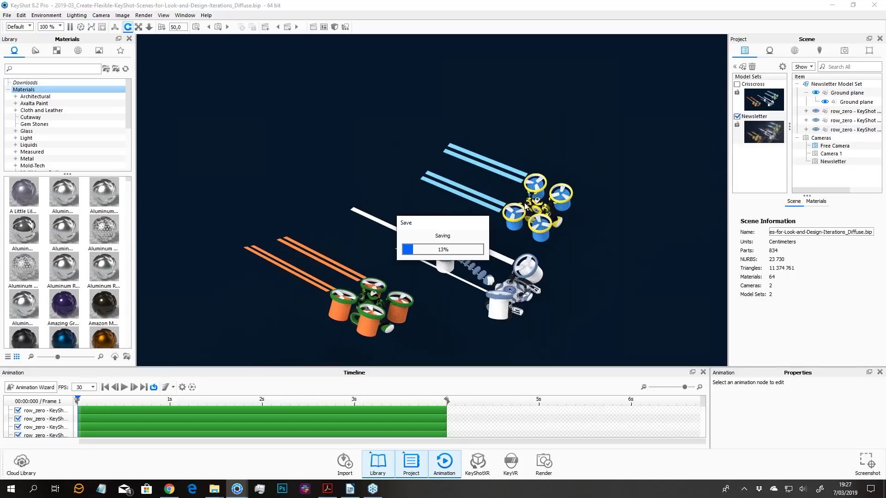
- Activate the Crisscross model set and review the Link Materials option for a new model set without adding one
click(749, 95)
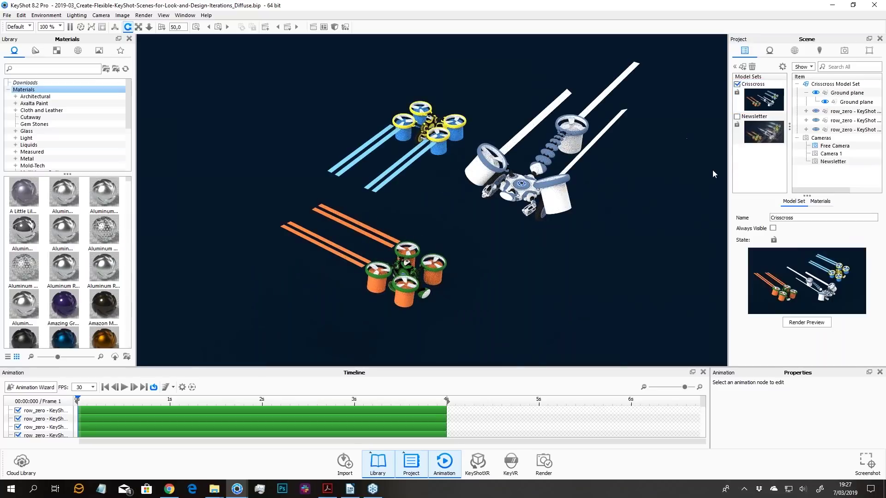
click(742, 67)
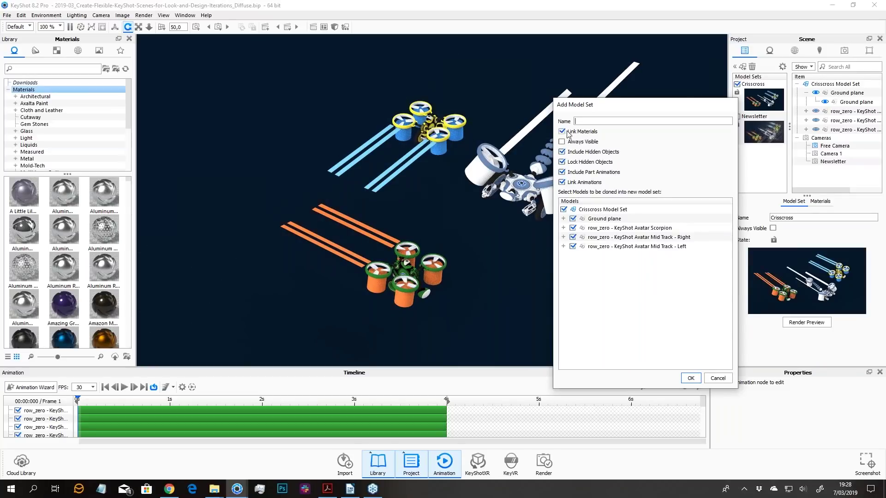
click(717, 378)
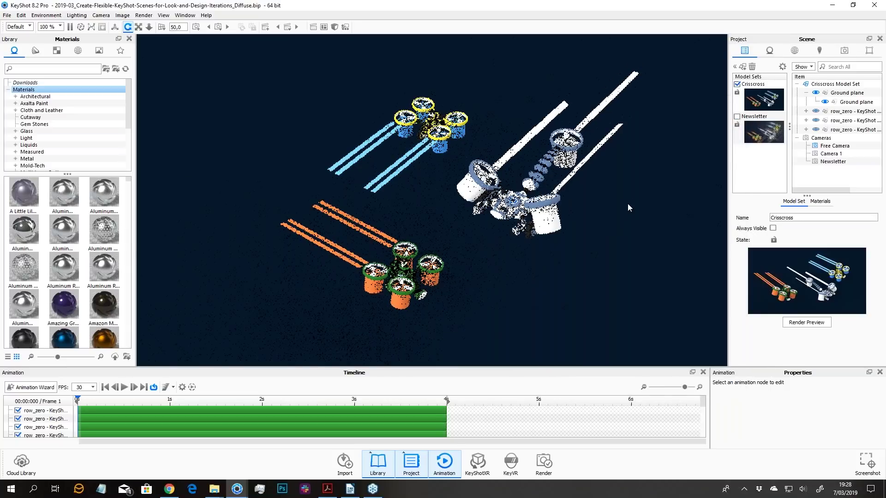
- In the Newsletter model set, apply the Axalta Hot Hues paint Scarlet Fever to the orange drone's green thruster rings
click(772, 129)
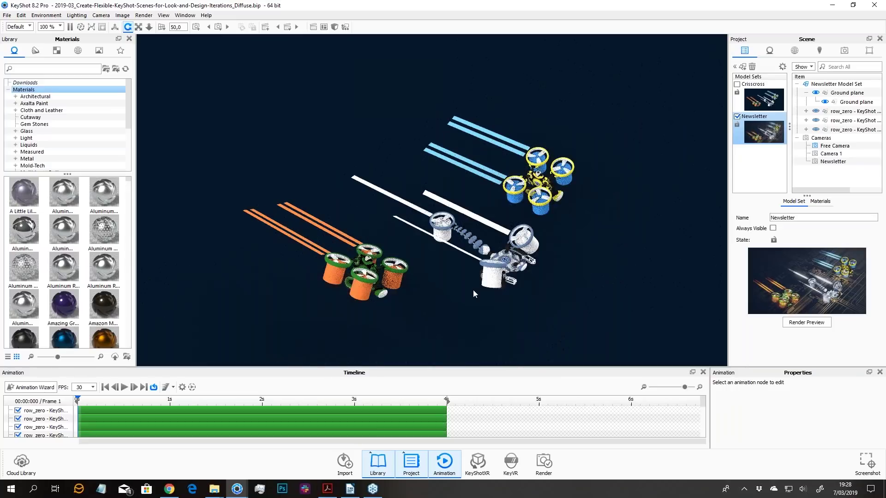
scroll(472, 290, up, 4)
scroll(359, 280, up, 3)
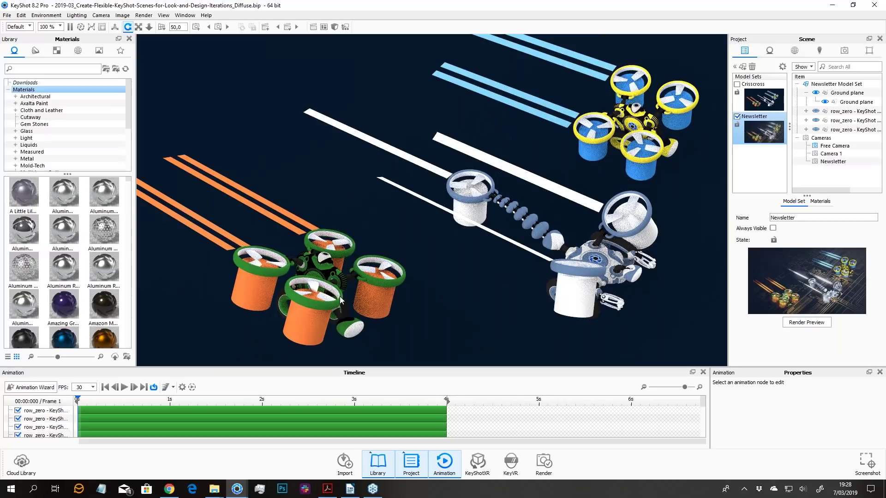
click(16, 104)
click(38, 111)
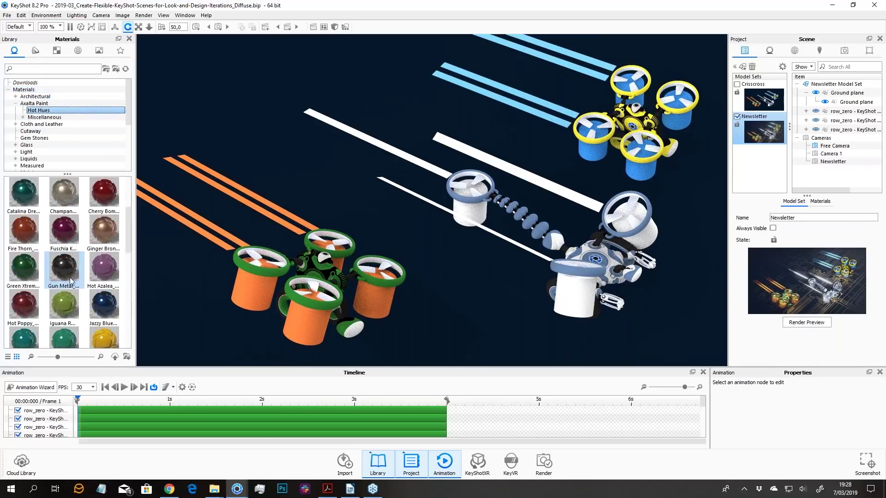
scroll(74, 279, down, 5)
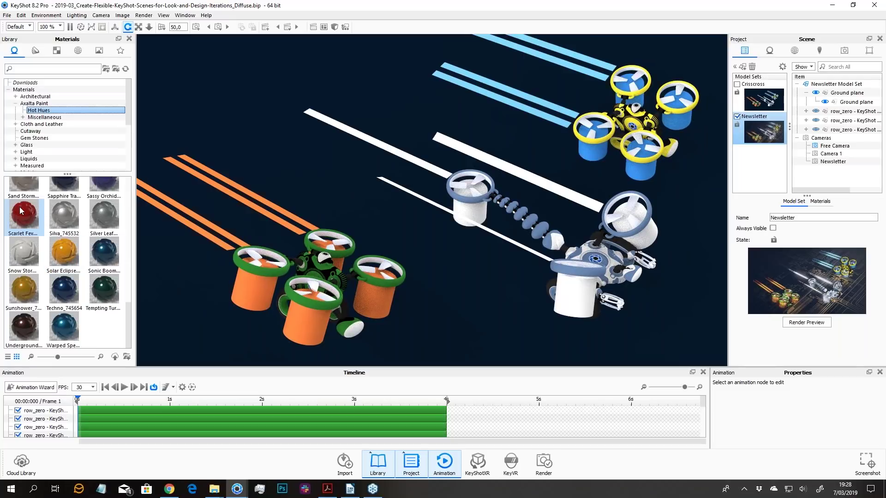
drag(20, 211, 256, 270)
scroll(275, 272, down, 3)
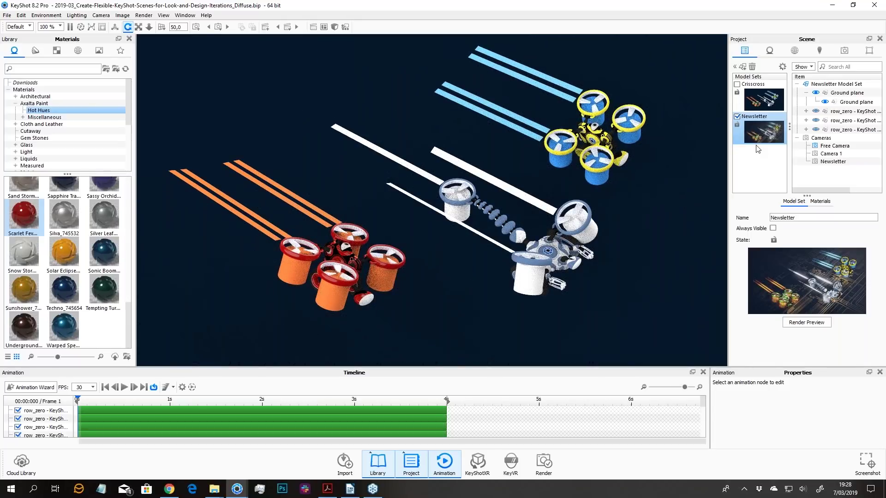
- Activate the Crisscross model set and examine the linked ring material on its orange drone
click(763, 99)
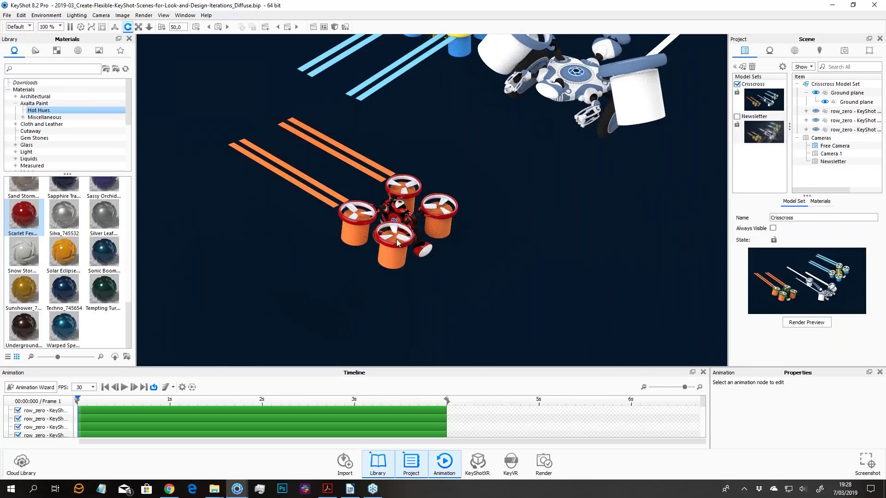
scroll(441, 220, down, 3)
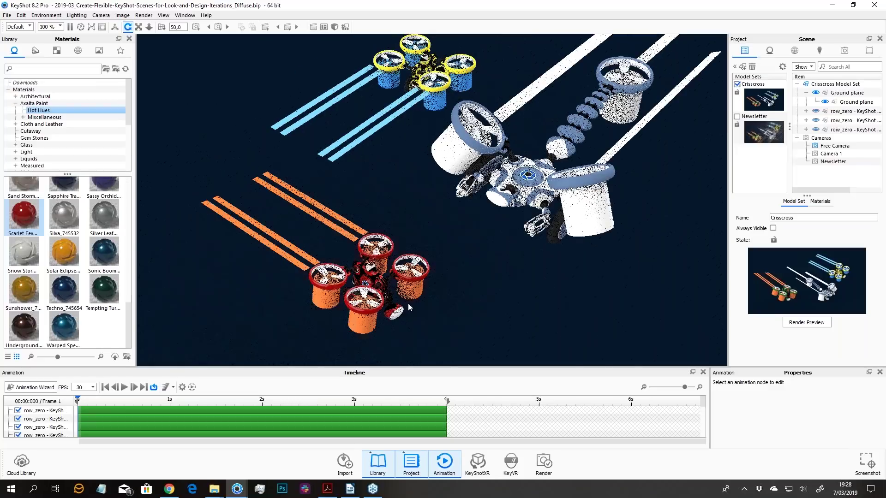
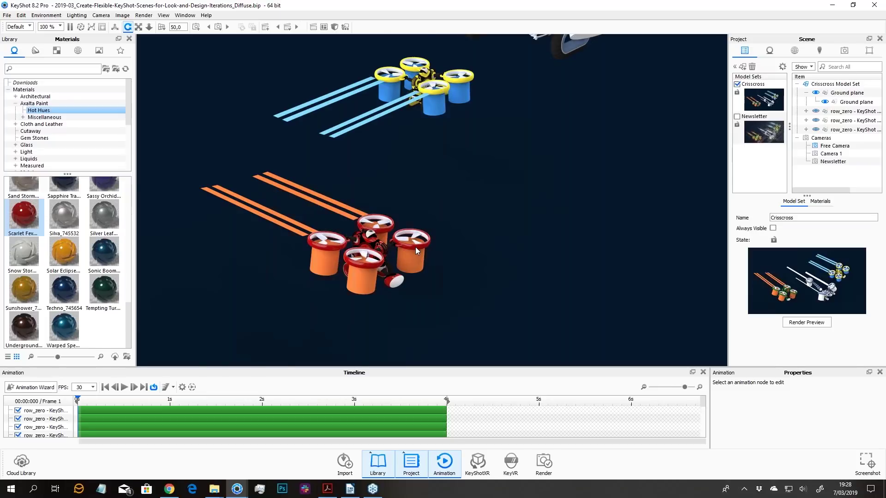
scroll(415, 247, up, 3)
- Unlink the material of one thruster ring on the Crisscross orange drone and apply the Sonic Boom paint to that ring
click(409, 260)
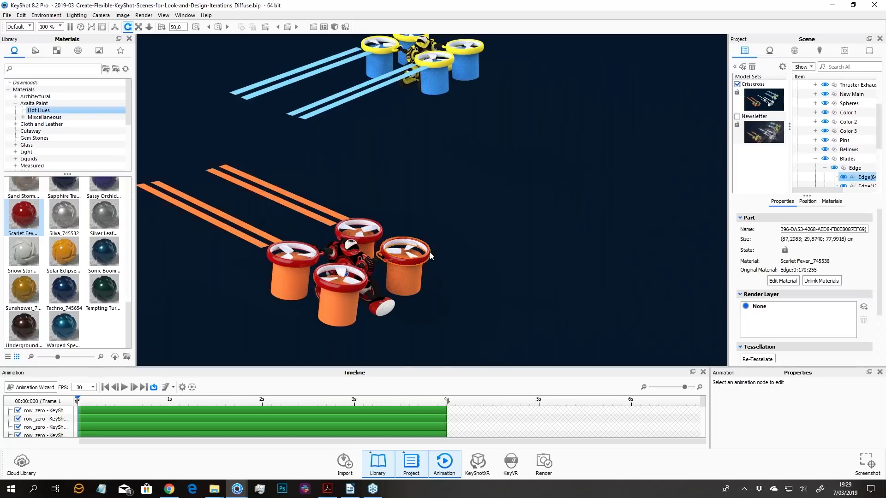
right_click(402, 261)
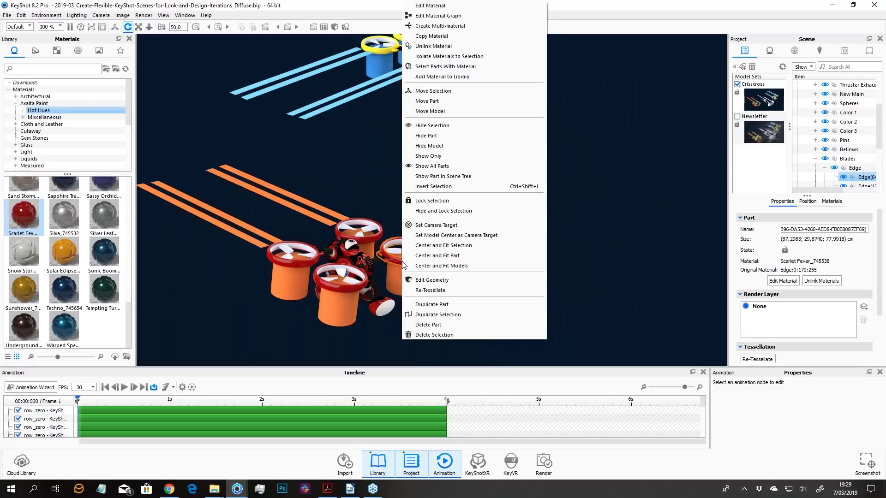
click(438, 47)
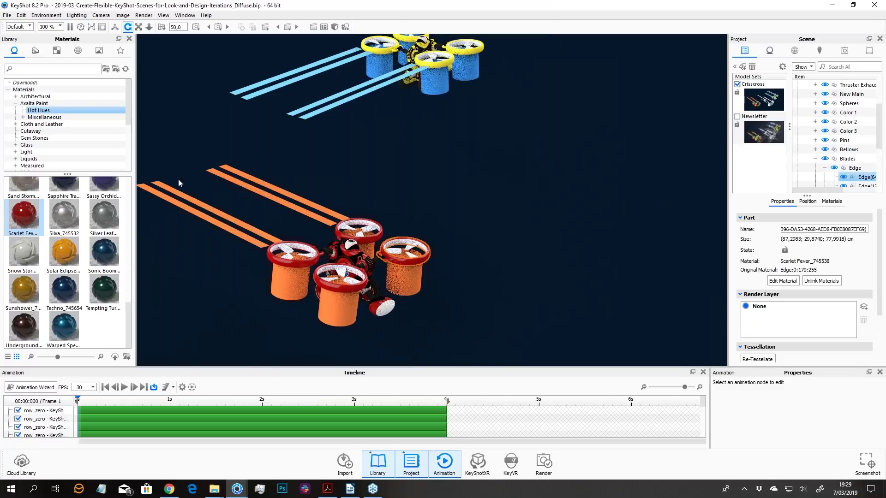
click(63, 251)
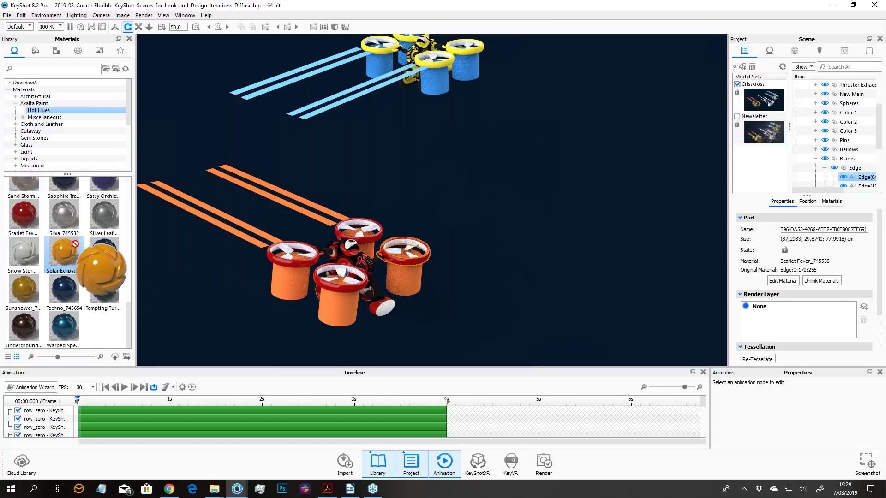
drag(115, 252, 396, 258)
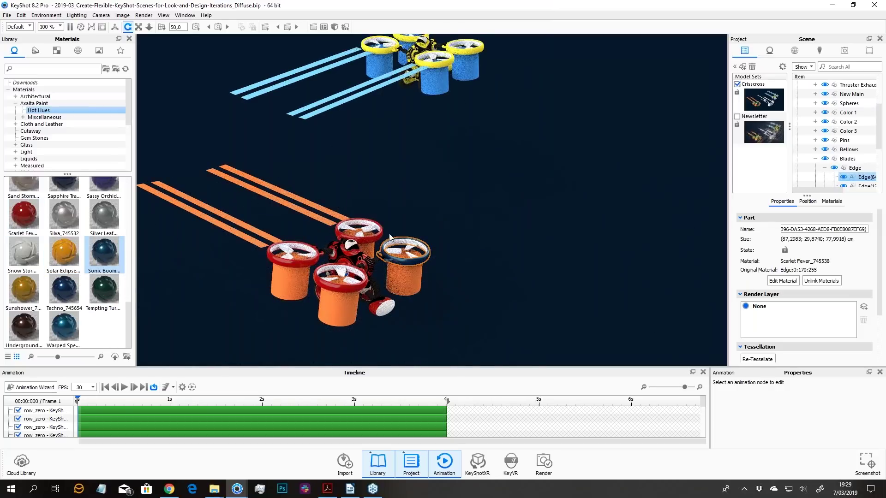
scroll(374, 257, down, 2)
scroll(379, 265, up, 3)
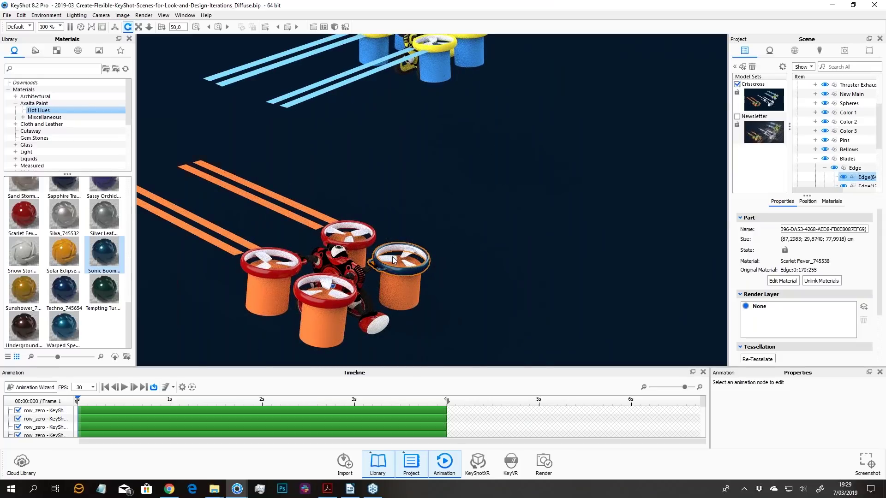
- Activate the Newsletter model set and check the thruster ring colours on its orange drone
click(752, 129)
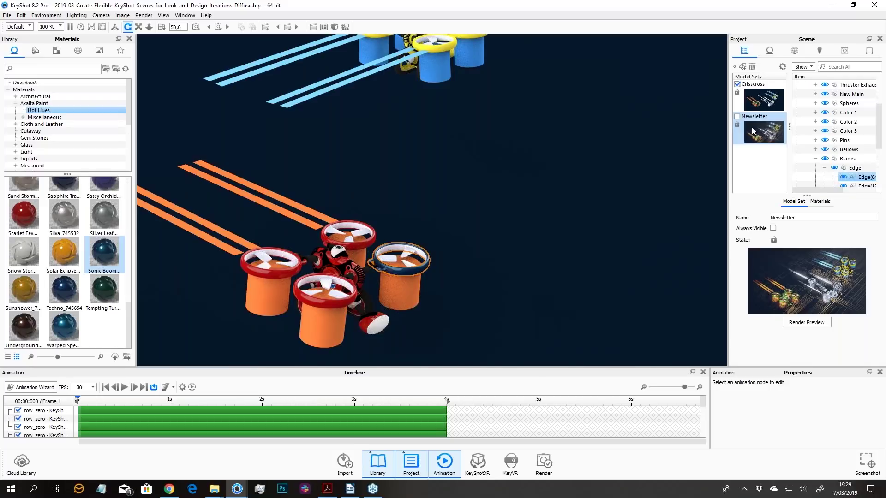
double_click(751, 126)
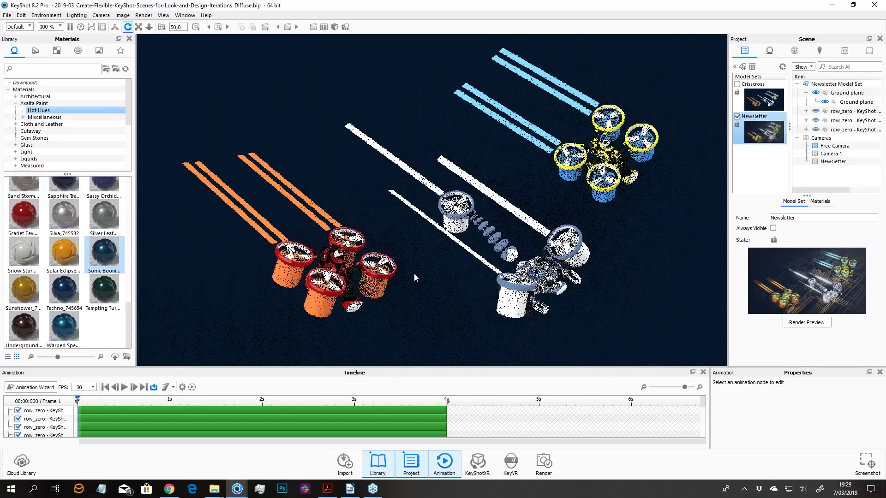
drag(415, 275, 377, 268)
scroll(376, 267, up, 2)
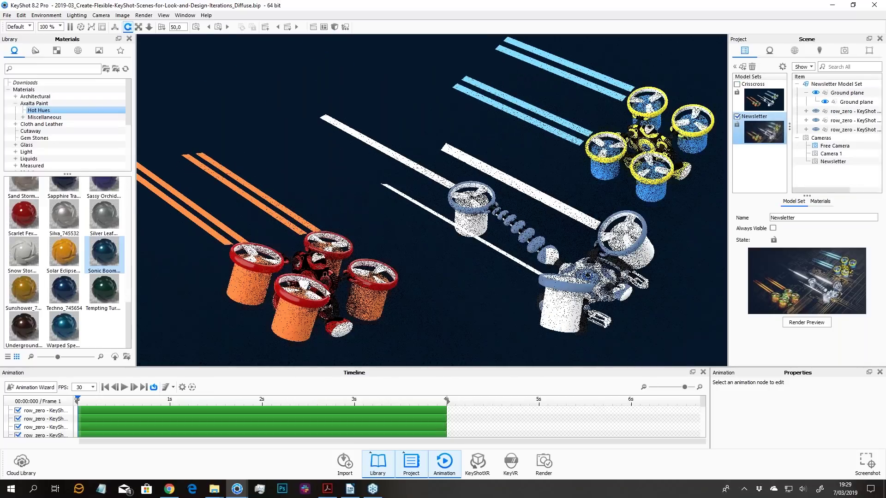
- Activate the Crisscross model set and copy the Sonic Boom paint from the blue thruster ring to the orange drone's rear ring
click(761, 98)
double_click(760, 98)
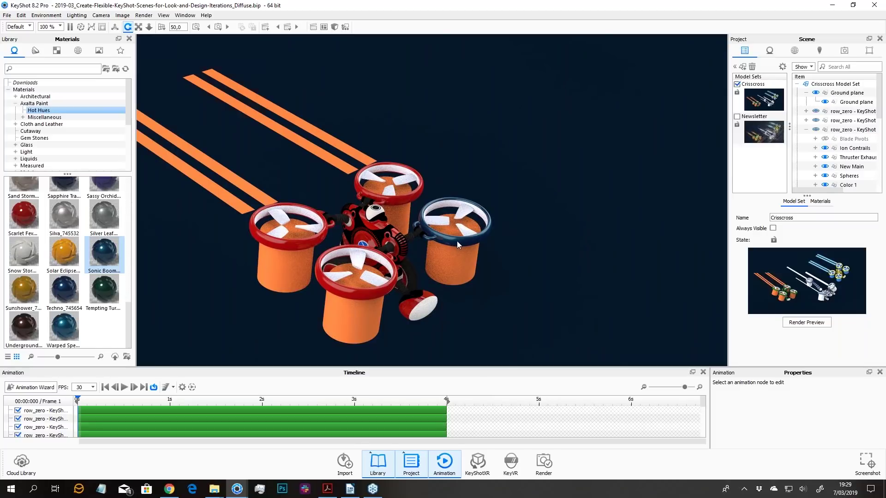
shift+click(405, 197)
click(561, 159)
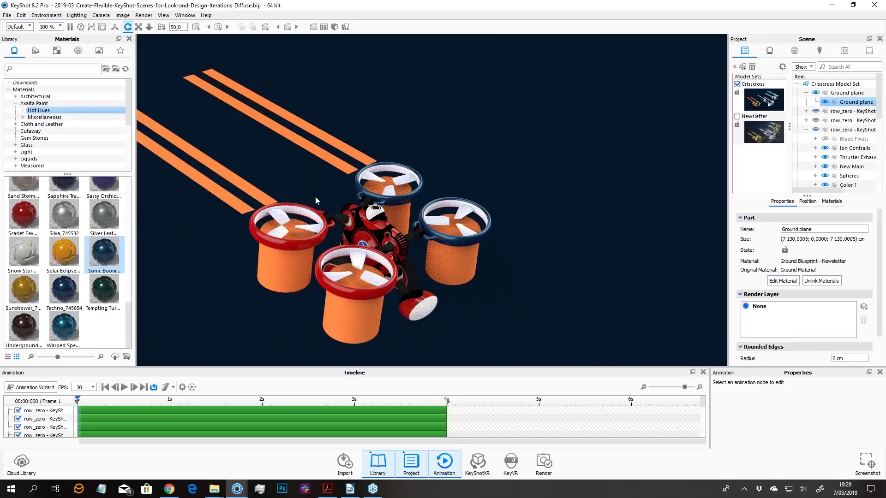
scroll(519, 182, down, 1)
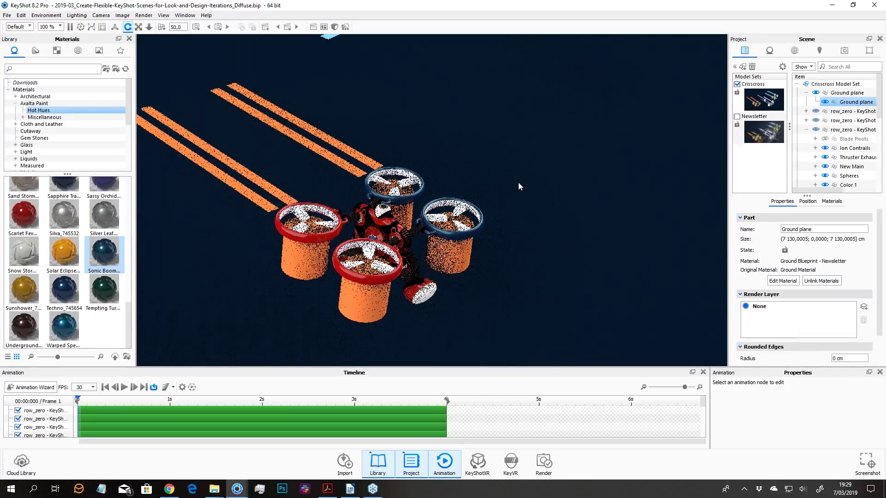
scroll(486, 168, up, 1)
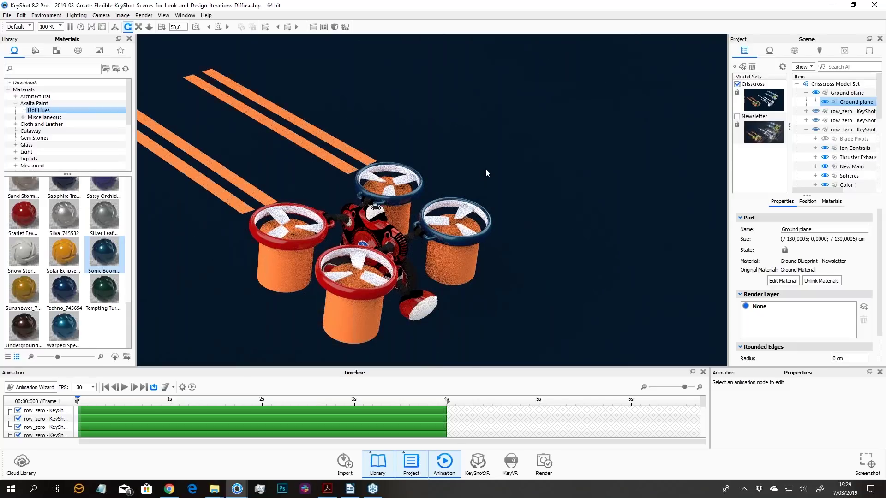
- Undo the Sonic Boom paint changes on the thruster rings of the Crisscross orange drone
key(ctrl+z)
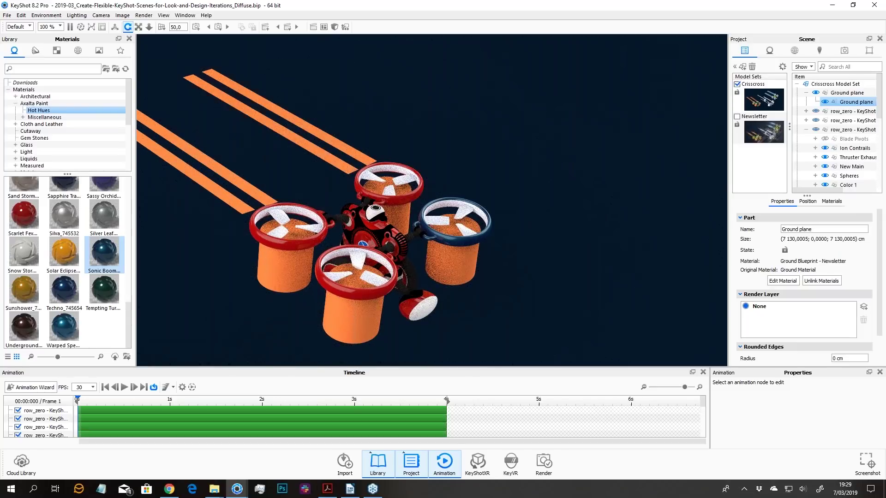
key(ctrl+z)
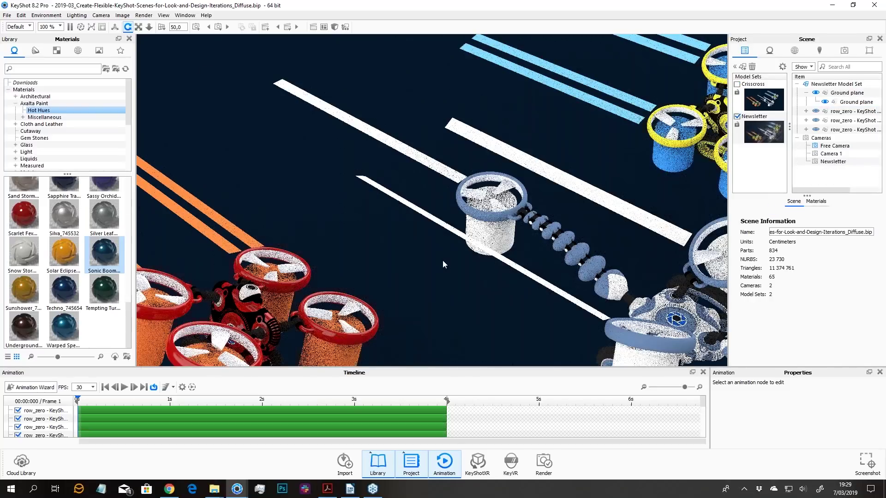
key(ctrl+z)
key(ctrl+z)
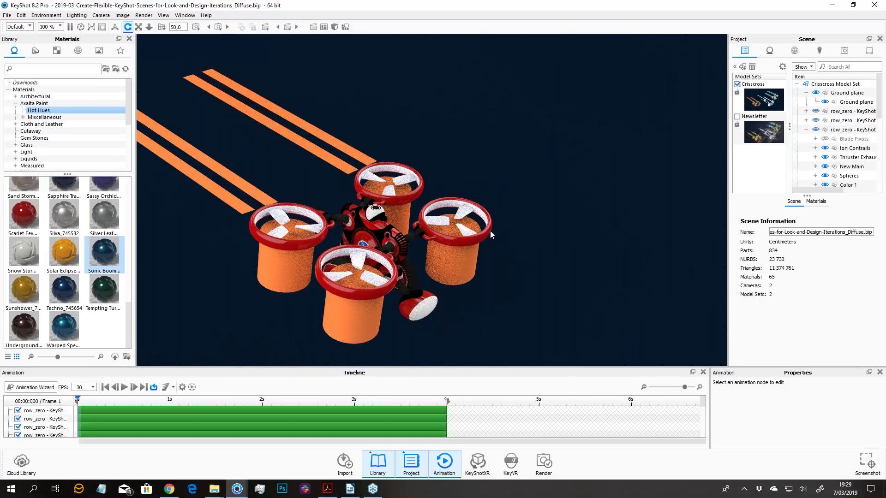
scroll(488, 231, down, 2)
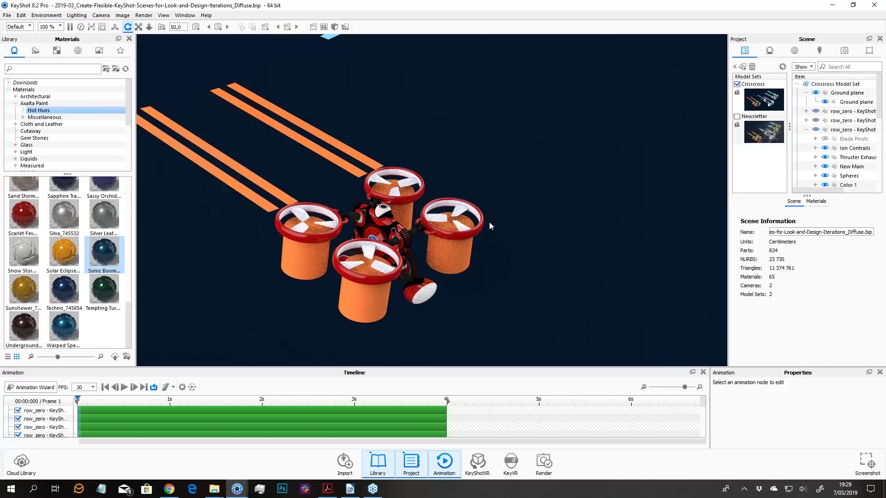
scroll(489, 222, up, 2)
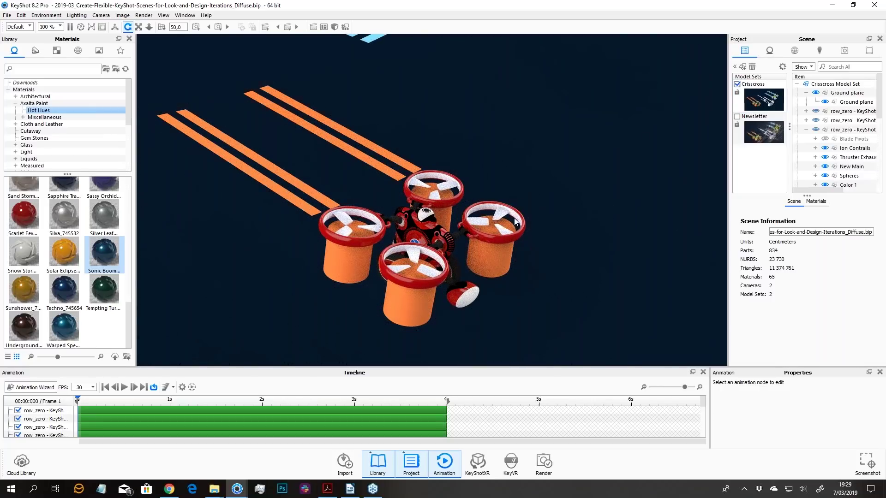
scroll(519, 231, up, 1)
scroll(521, 236, down, 1)
scroll(513, 236, down, 1)
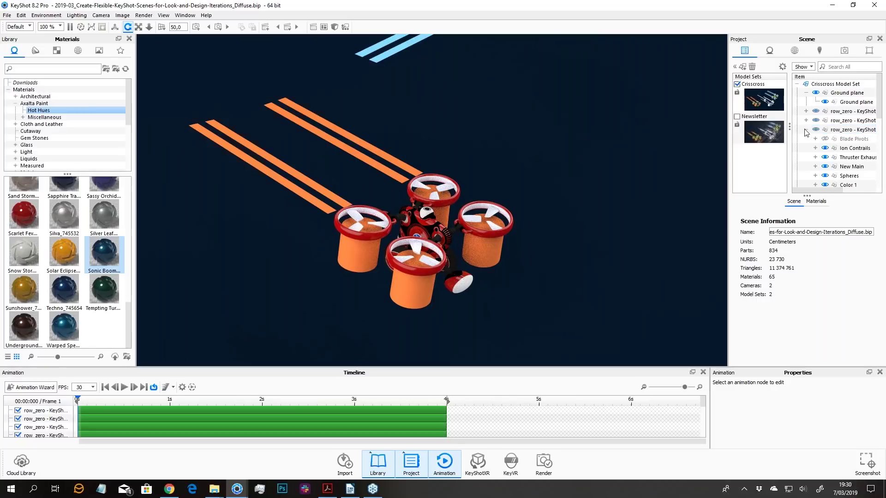
- Select the whole orange drone group, row_zero - KeyShot Avatar Mid Track - Left, and isolate its materials to the selection
click(469, 237)
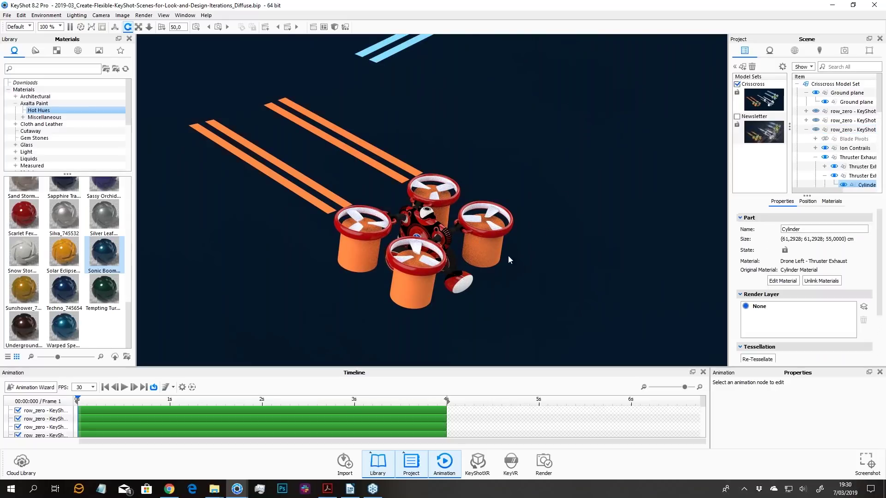
click(806, 129)
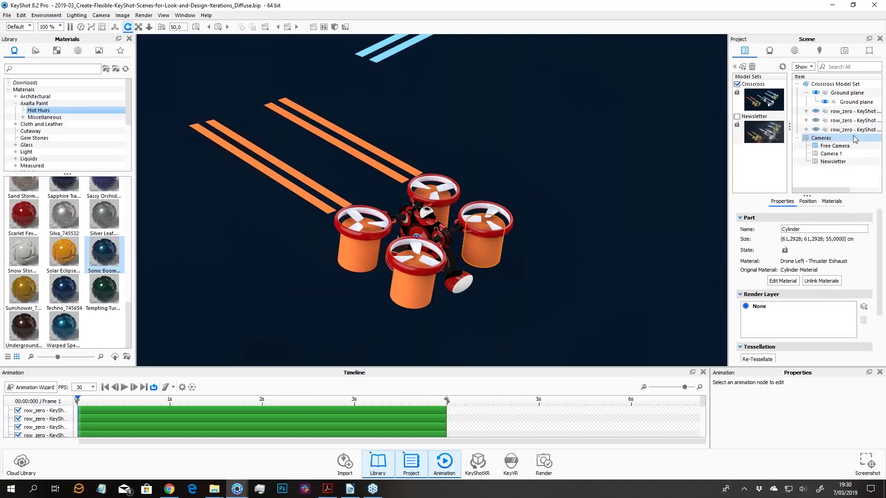
click(846, 131)
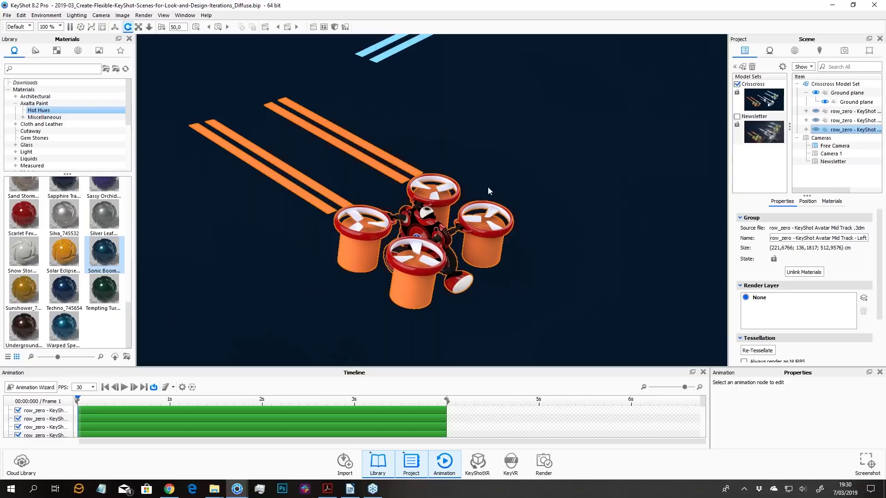
right_click(507, 144)
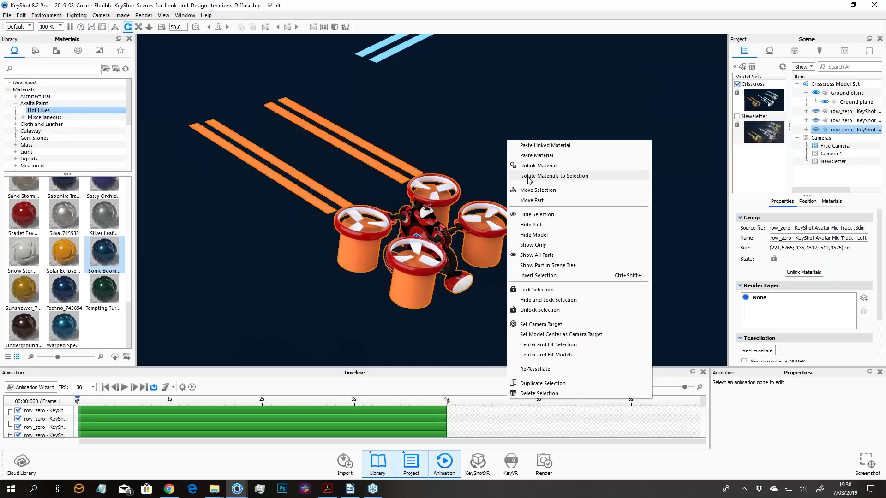
click(576, 179)
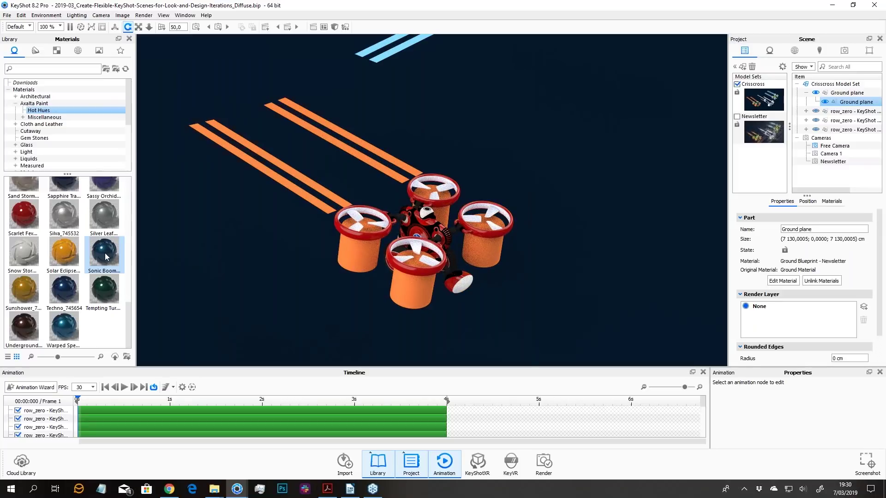
- Apply the Sonic Boom paint to the Crisscross orange drone's red material and compare the drone with its Newsletter version
mouse_move(106, 256)
drag(106, 255, 364, 237)
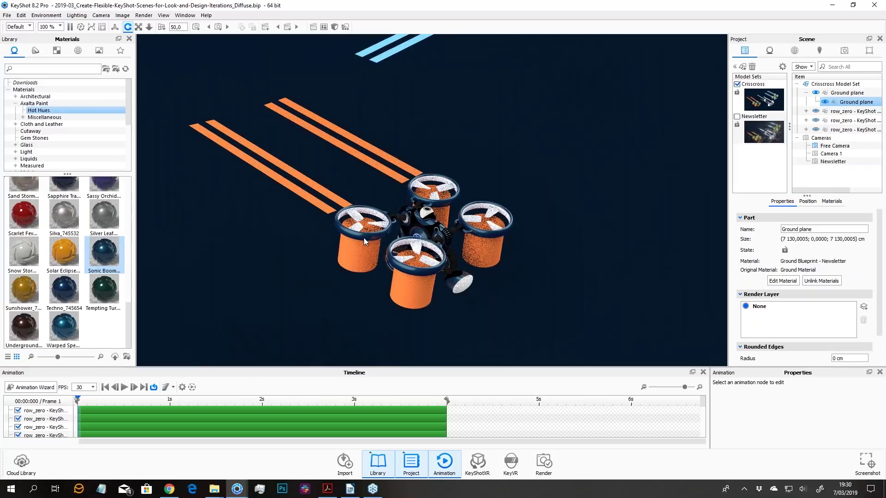
click(747, 134)
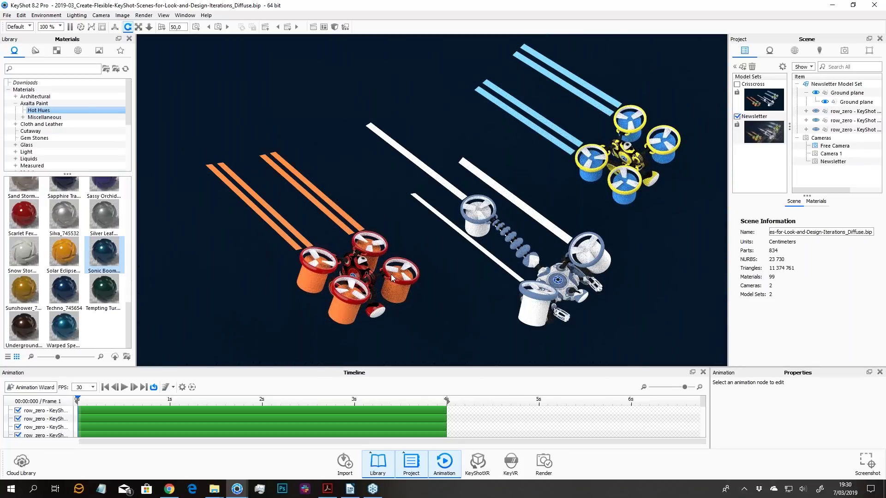
drag(455, 261, 458, 250)
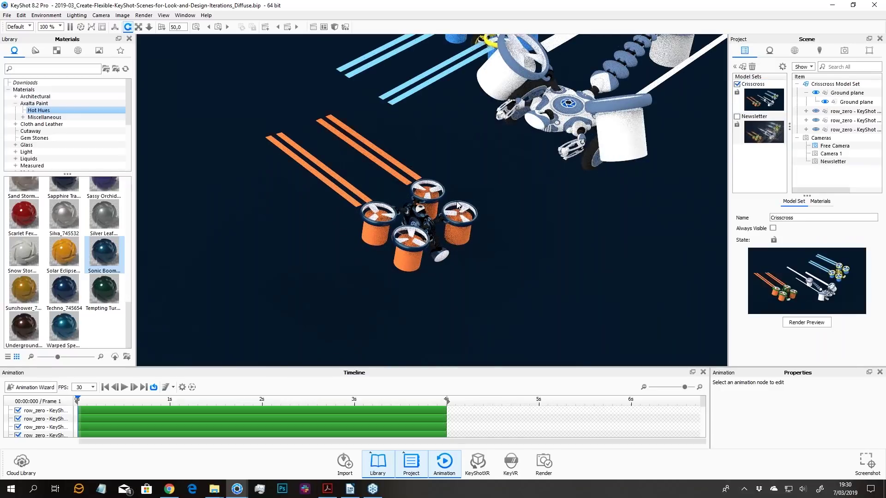
- Examine the options for unlinking and isolating materials on the white drone's thruster exhaust
right_click(458, 205)
click(645, 212)
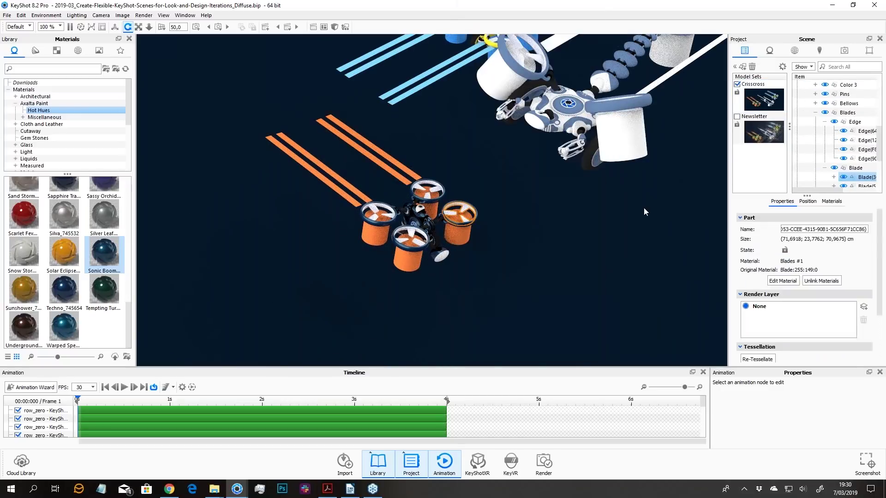
click(596, 173)
click(609, 155)
right_click(550, 189)
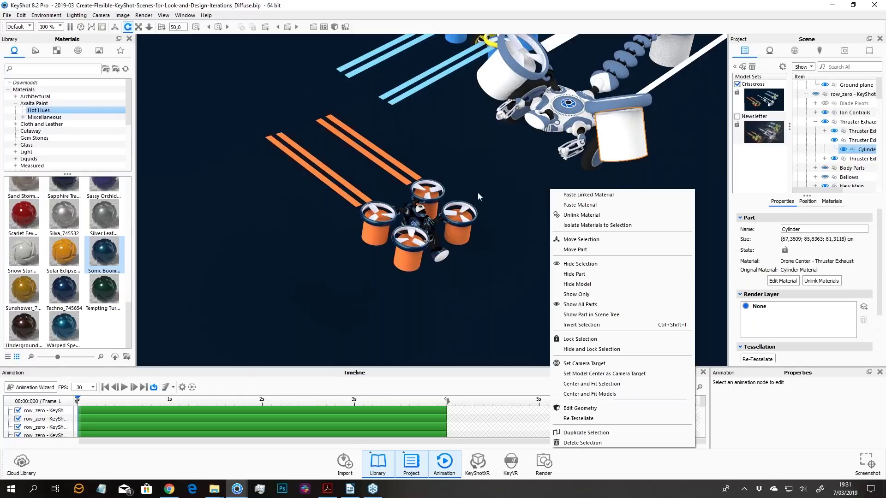
click(458, 181)
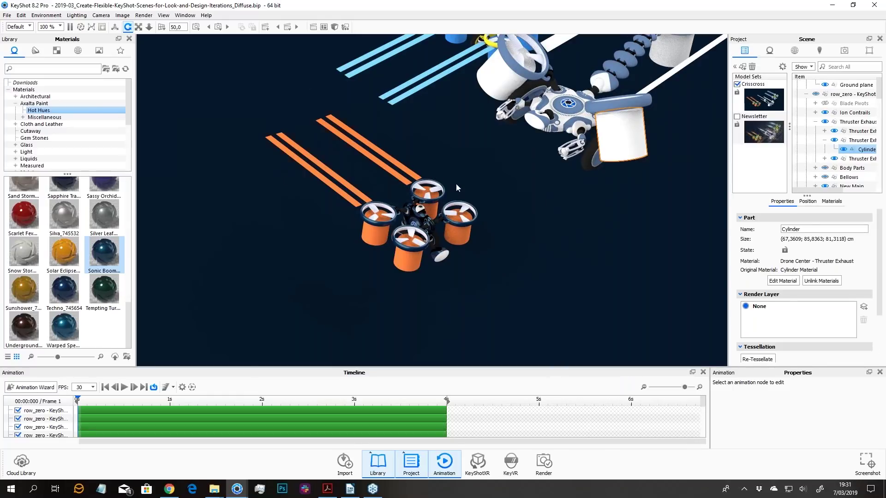
scroll(448, 196, up, 3)
drag(443, 206, 557, 163)
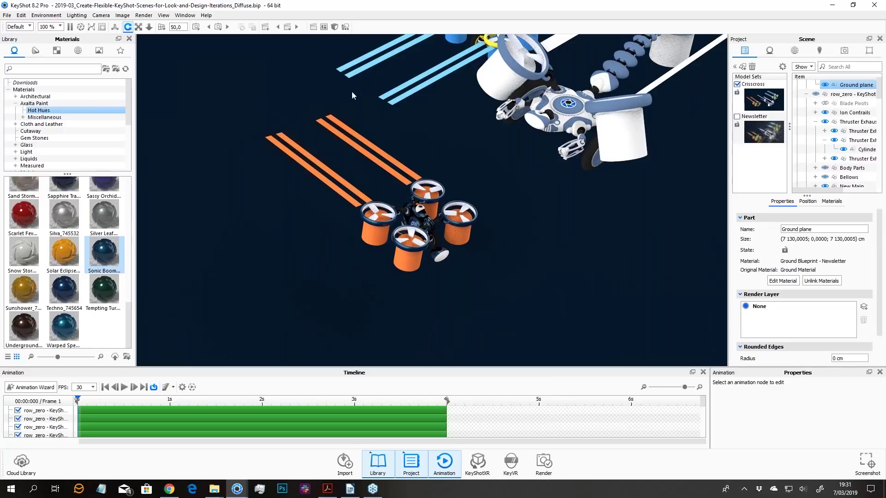
- Review the Link Materials option for adding a model set without creating one, and view all three Crisscross drones
click(741, 67)
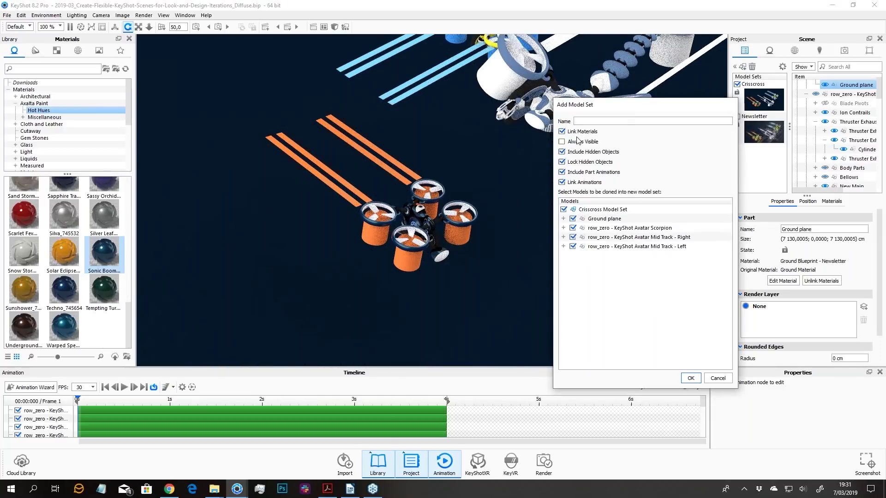
click(717, 378)
middle_drag(481, 275, 397, 308)
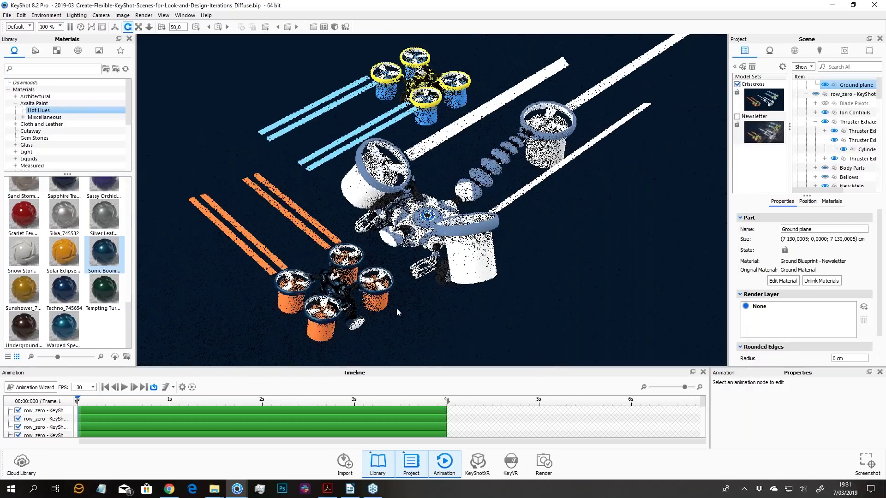
middle_drag(458, 291, 475, 295)
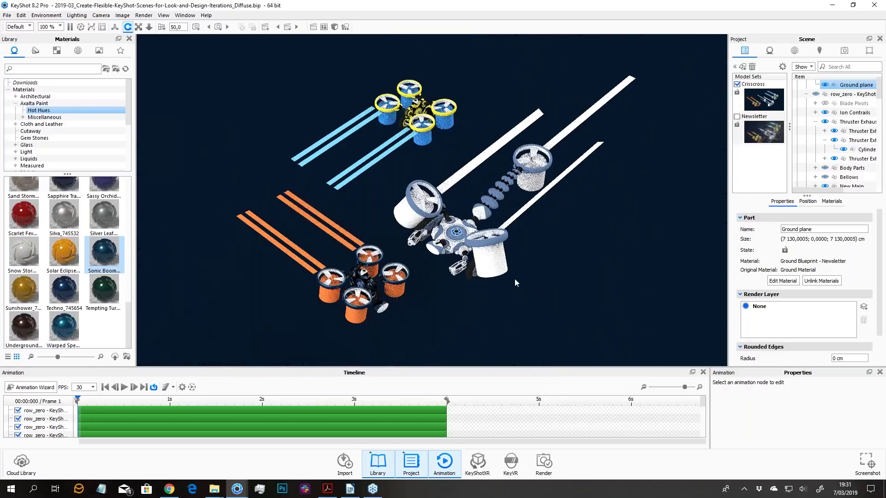
scroll(514, 279, down, 2)
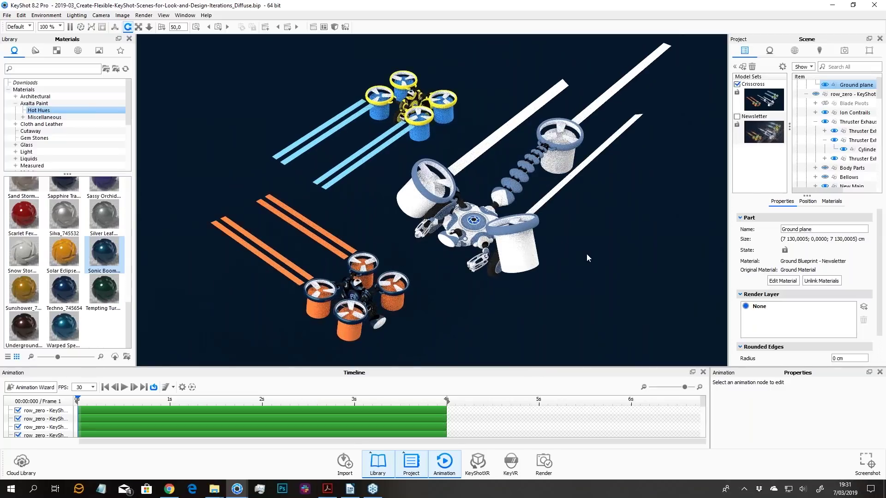
drag(586, 254, 586, 251)
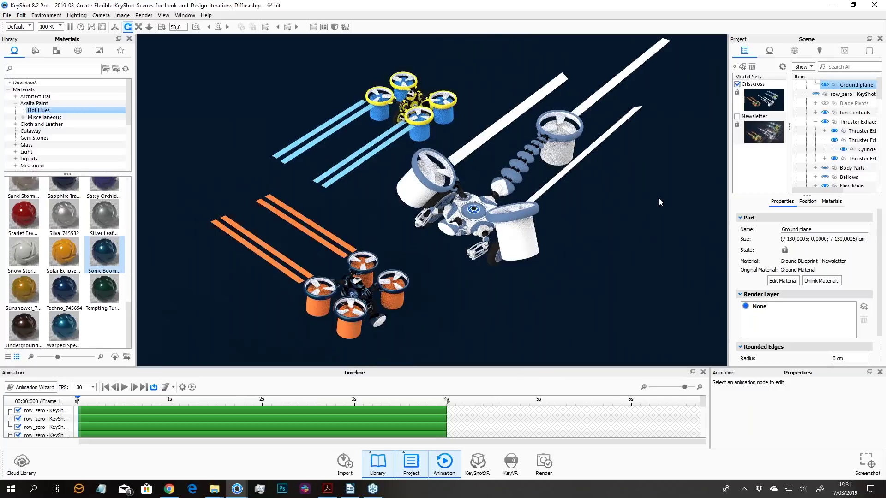
scroll(451, 311, down, 2)
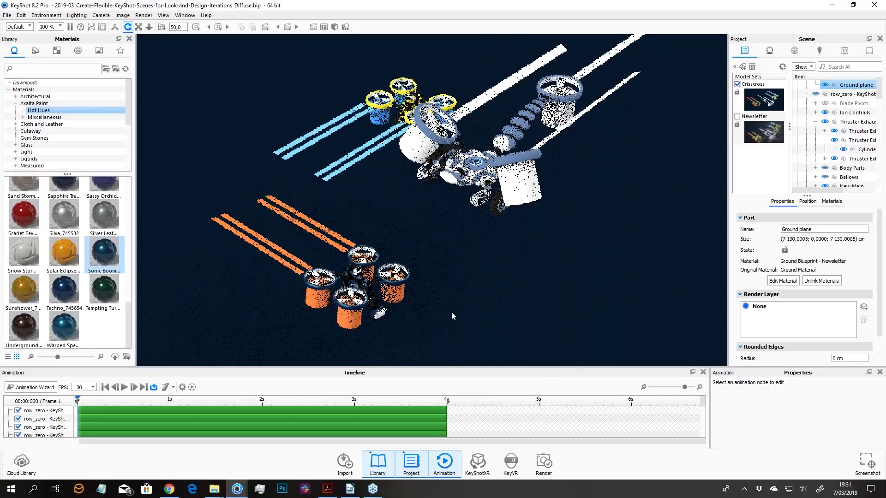
scroll(457, 319, up, 3)
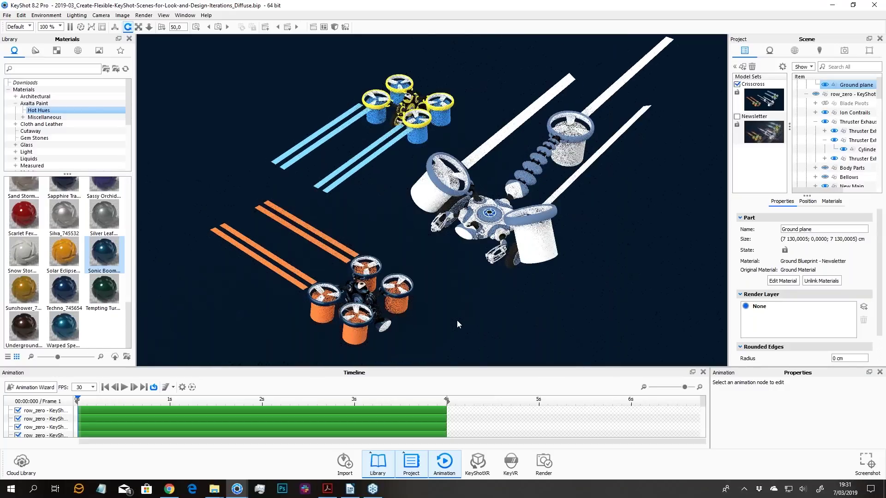
- Switch to File Explorer and open the Scenes folder of the 2019-03_Create-Flexible-KeyShot-Scenes-for-Look-and-Design-Iterations project
mouse_move(214, 489)
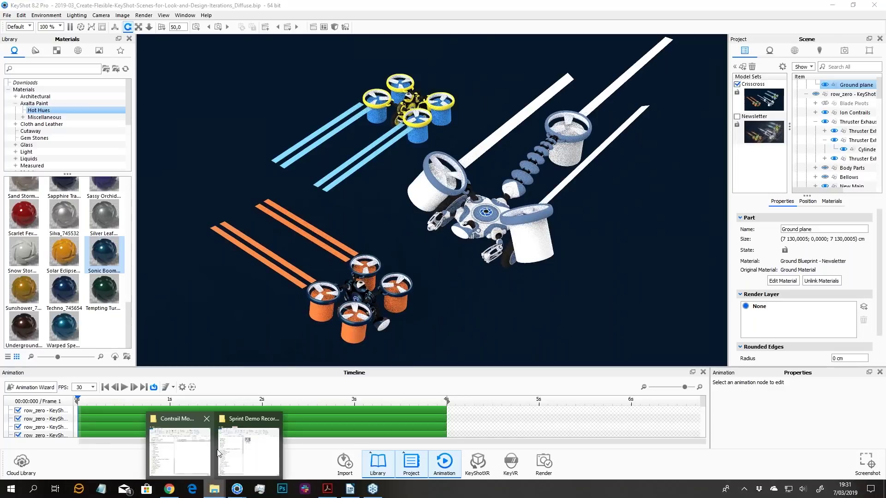
click(262, 436)
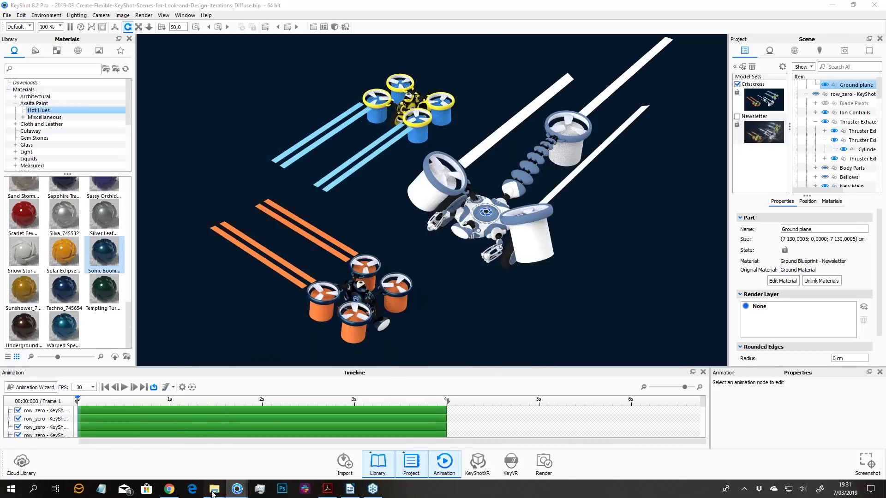
click(215, 489)
click(649, 249)
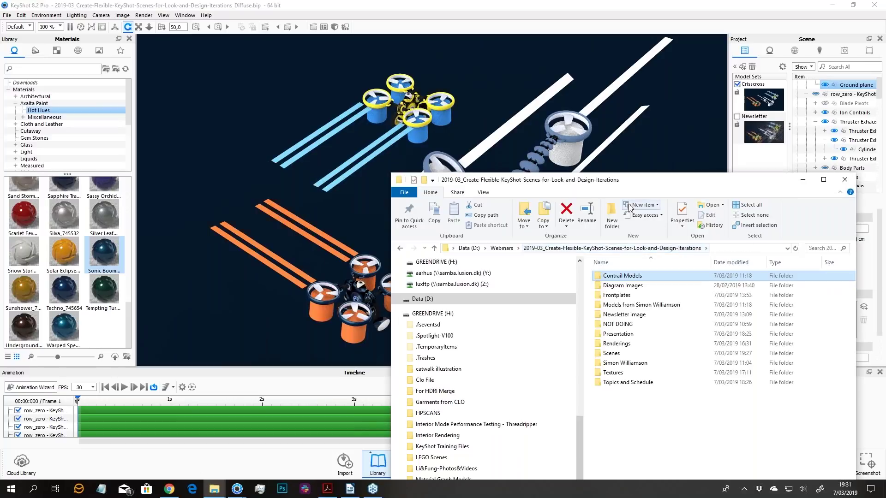
double_click(598, 339)
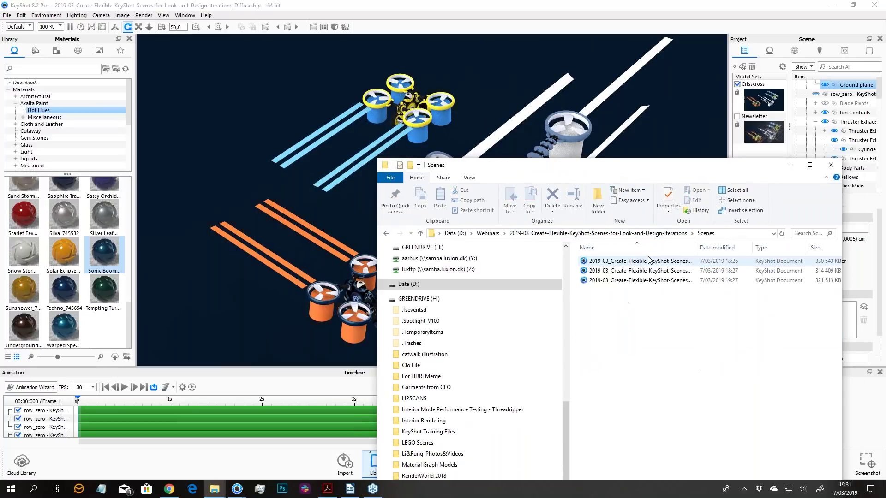
- Try to load 2019-03_Create-Flexible-KeyShot-Scenes-for-Look-and-Design-Iterations_Base.bip from the Scenes folder into KeyShot
drag(699, 249, 818, 250)
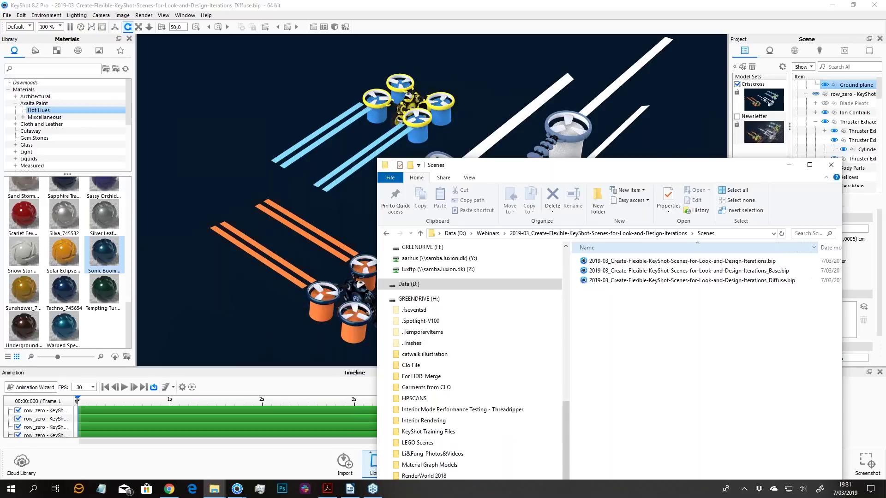
click(779, 275)
drag(779, 275, 306, 217)
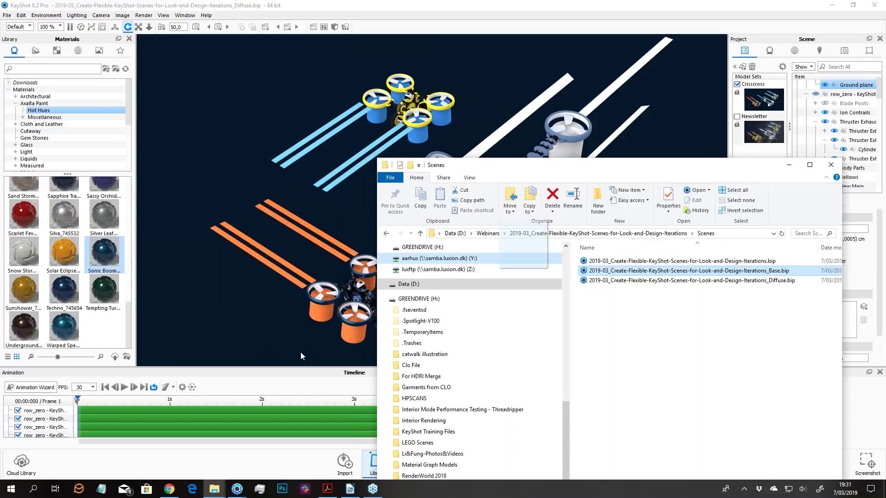
click(269, 268)
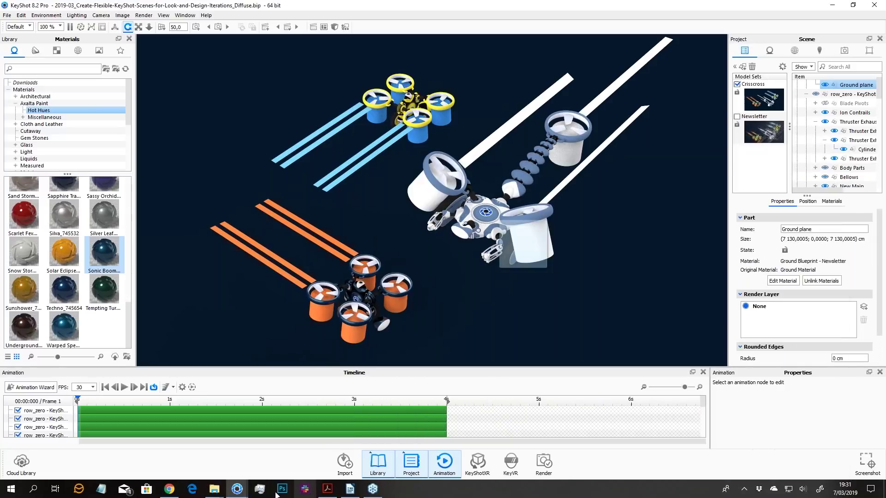
click(215, 490)
click(251, 454)
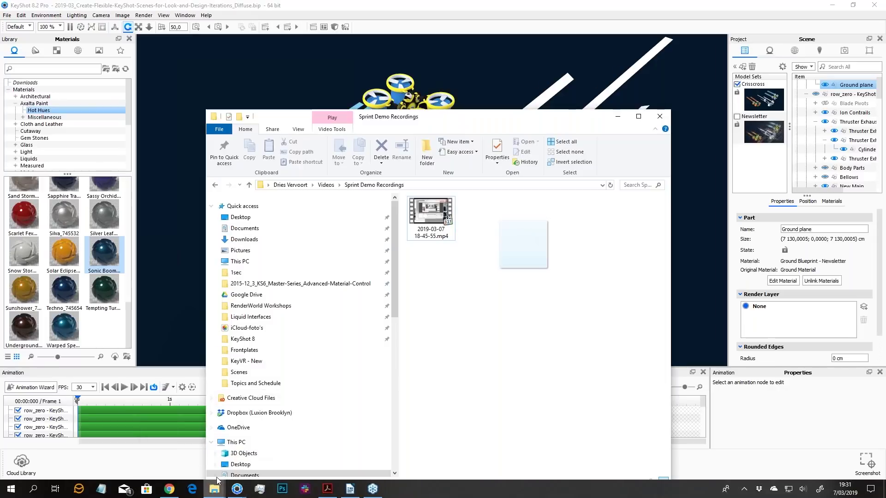
click(623, 118)
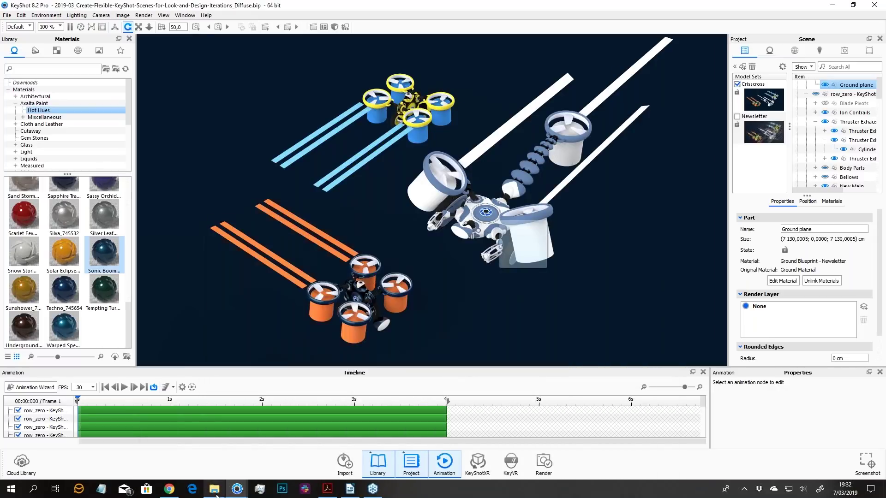
click(215, 490)
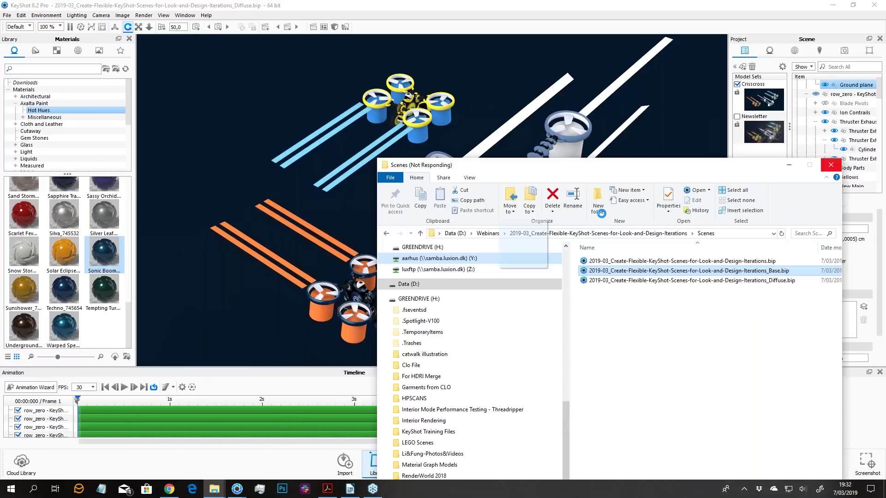
click(494, 11)
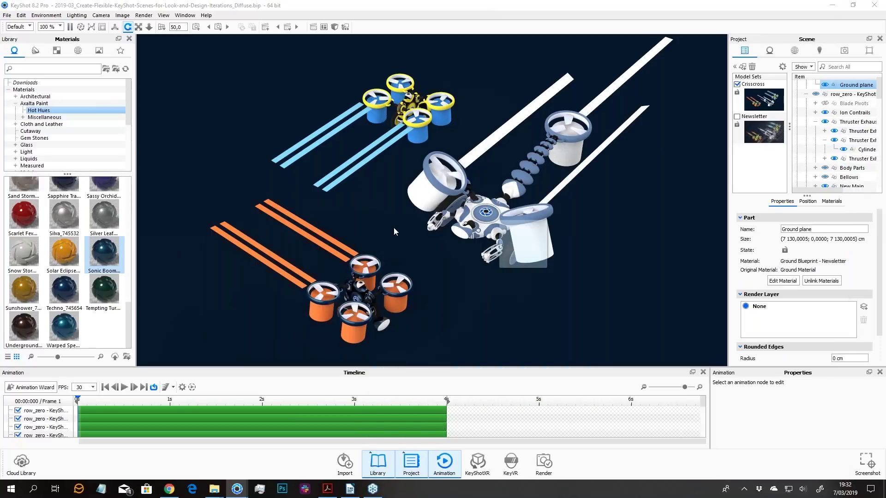
- Open the 2019-03_Create-Flexible-KeyShot-Scenes-for-Look-and-Design-Iterations_Base.bip scene and discard the changes to the current scene
key(ctrl+o)
click(303, 85)
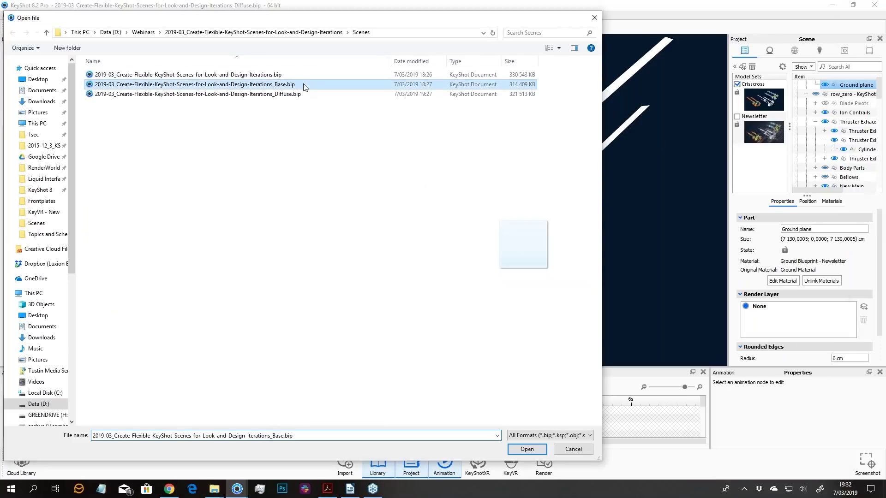
double_click(304, 84)
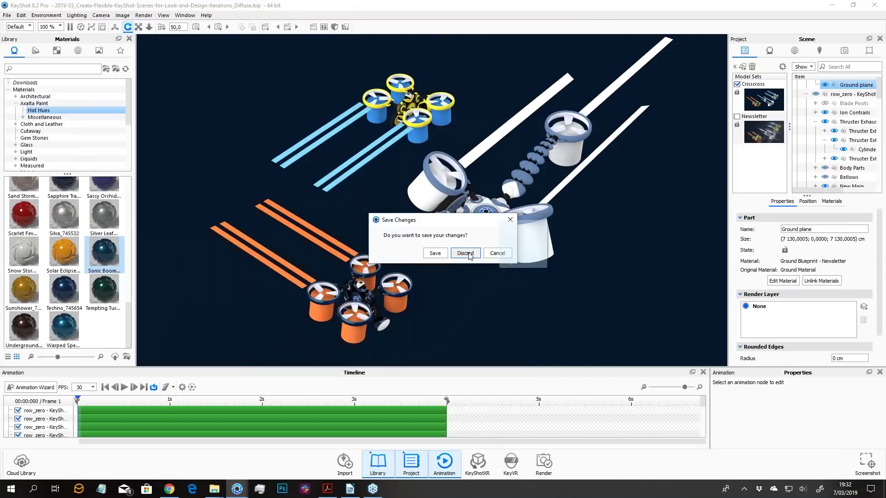
click(465, 254)
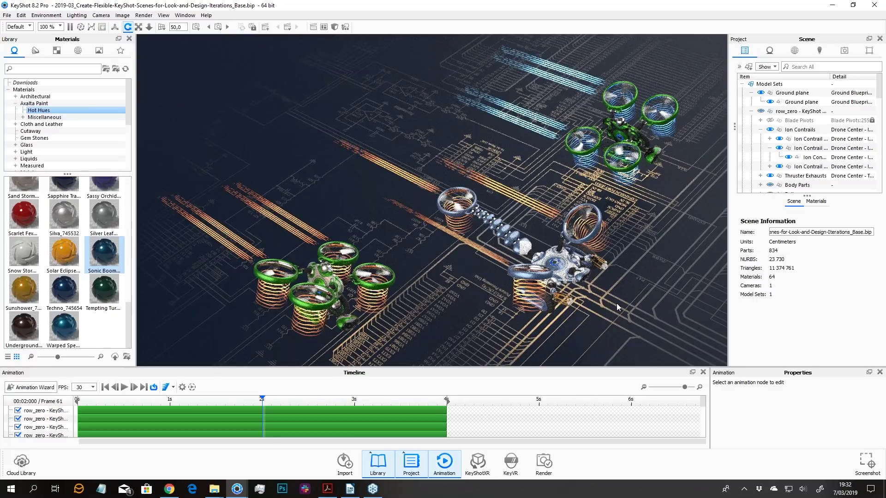
- Show the model sets list and inspect the three drones in the Newsletter model set
click(739, 67)
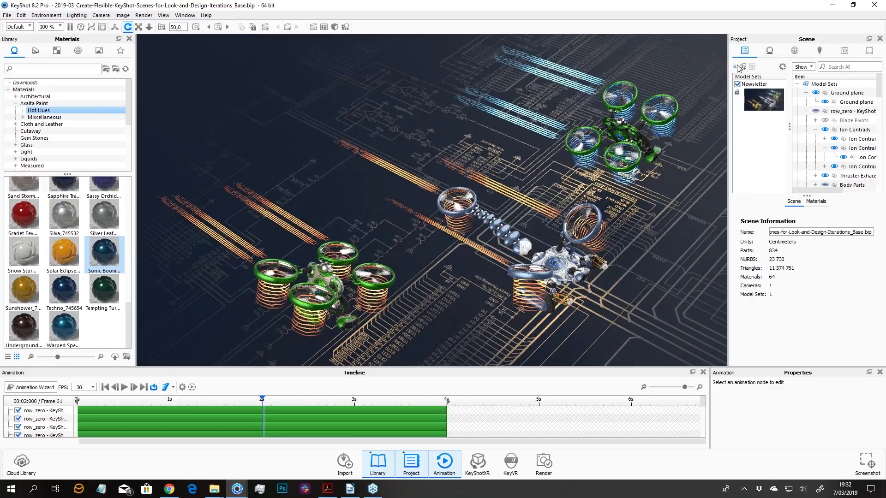
click(759, 96)
drag(548, 293, 511, 265)
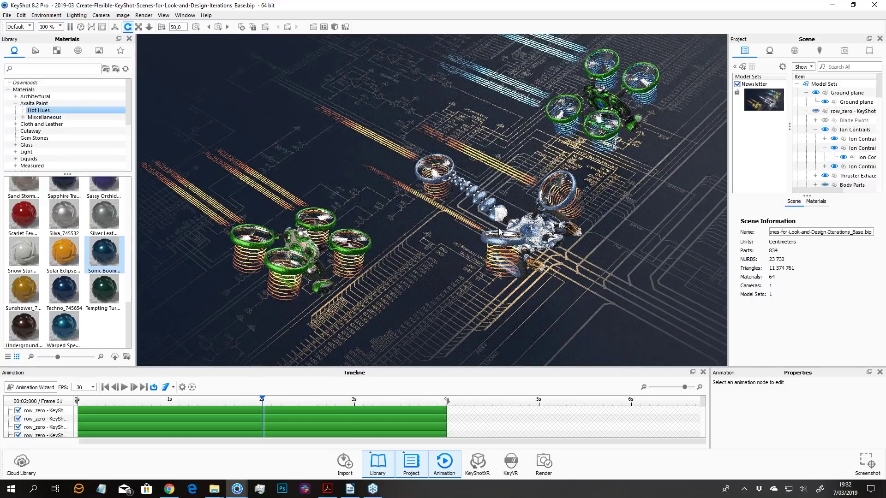
drag(501, 230, 529, 237)
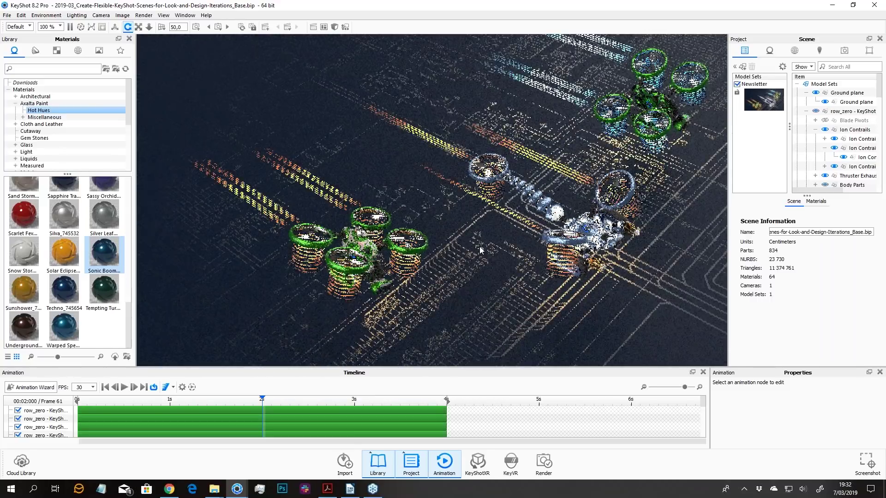
drag(394, 237, 355, 261)
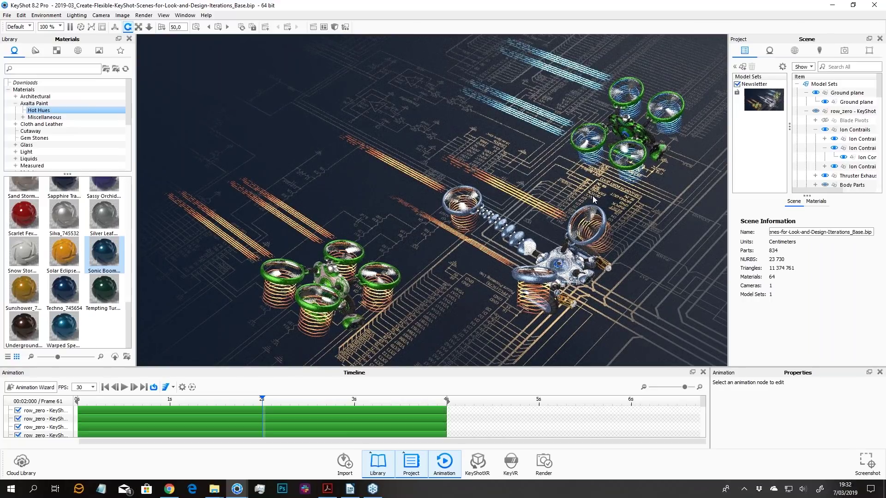
drag(585, 196, 494, 240)
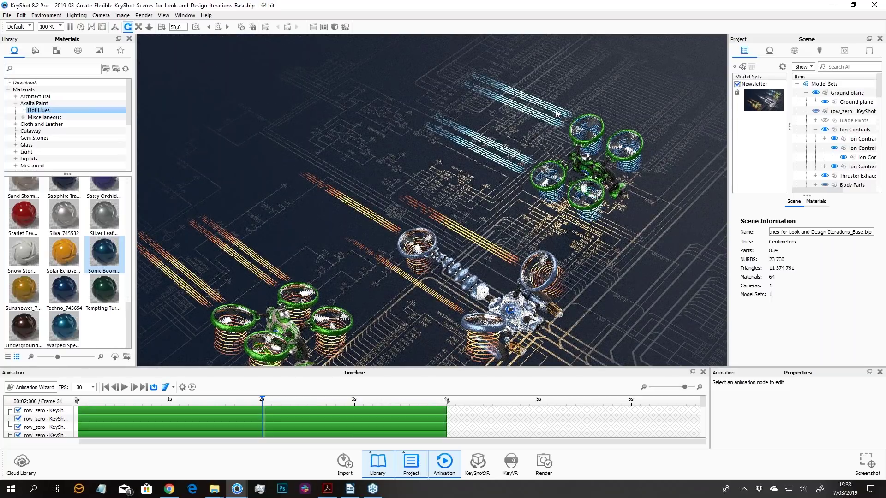
- Check the material graph of the center drone's straight ion contrail and convert that material to a Multi-Material
drag(557, 113, 471, 183)
double_click(471, 183)
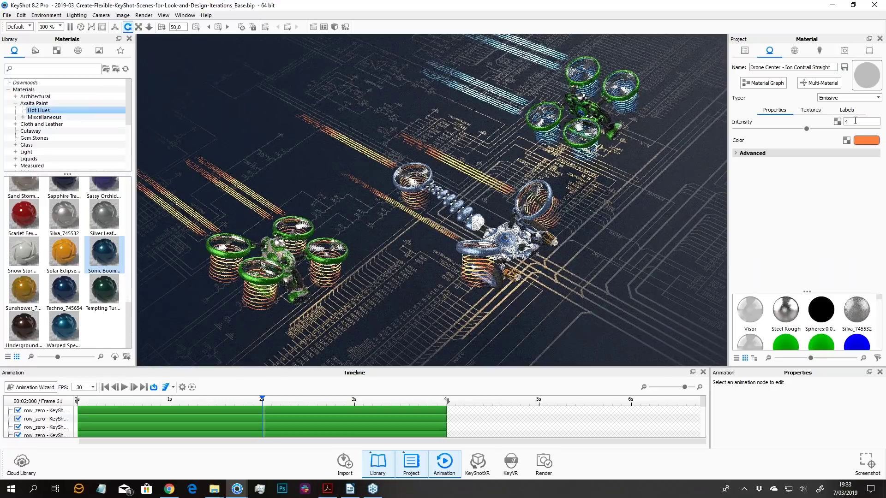
click(774, 86)
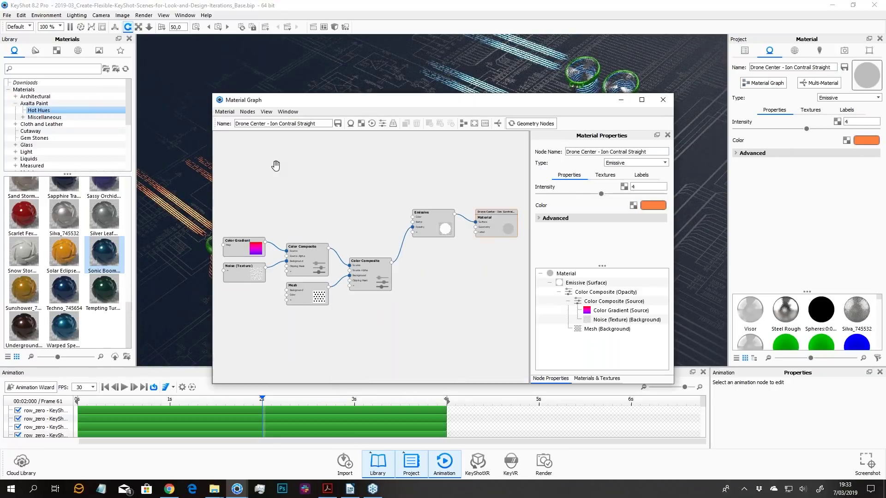
scroll(422, 222, down, 1)
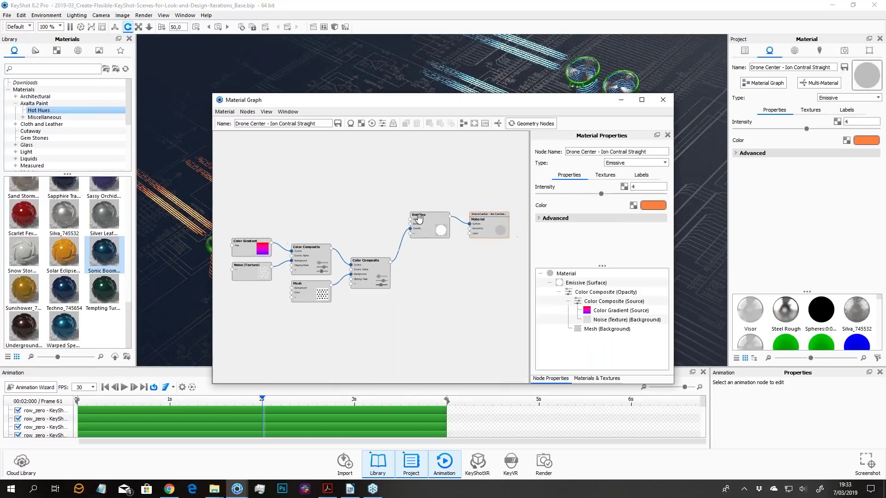
click(662, 101)
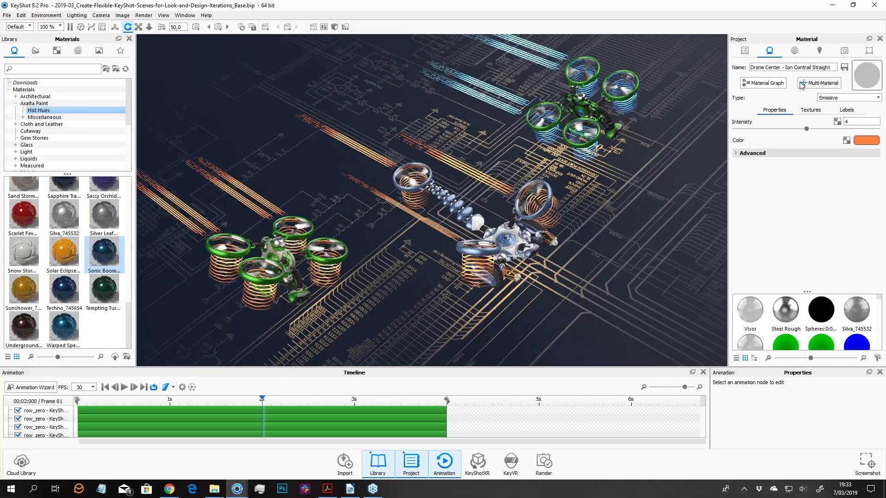
click(823, 87)
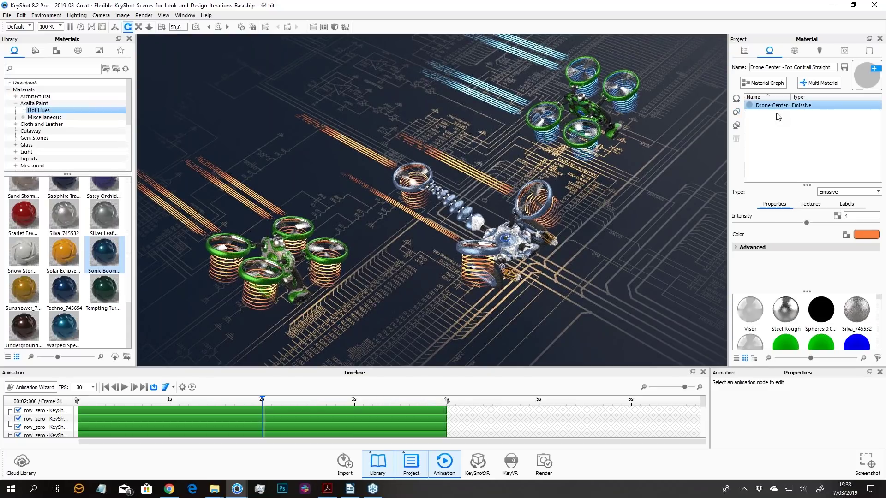
- Add a default Plastic sub-material to the ion contrail Multi-Material and delete it again
click(736, 112)
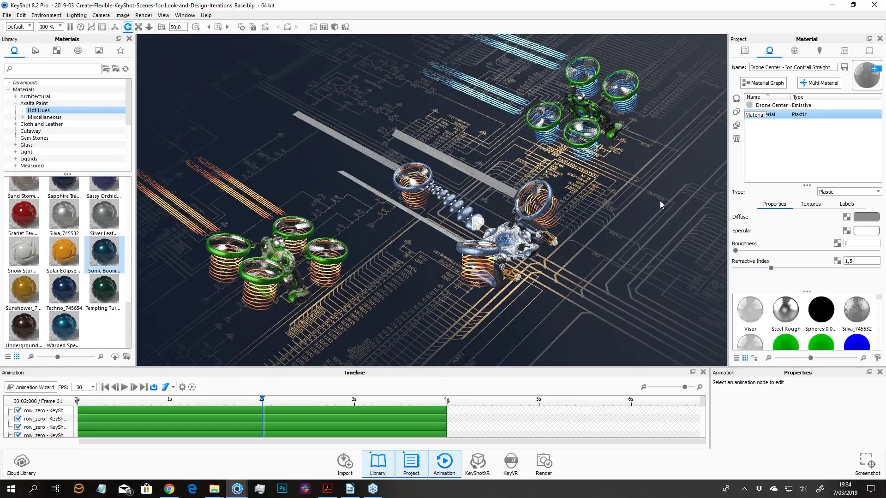
click(762, 121)
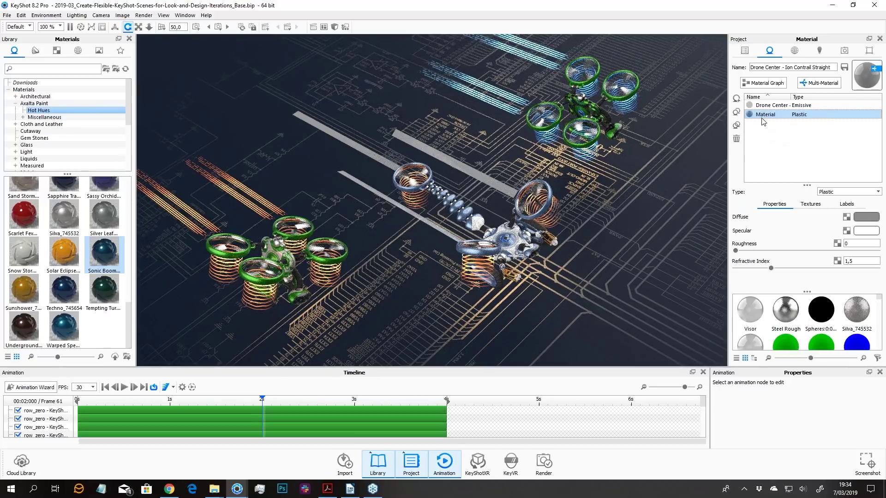
click(736, 139)
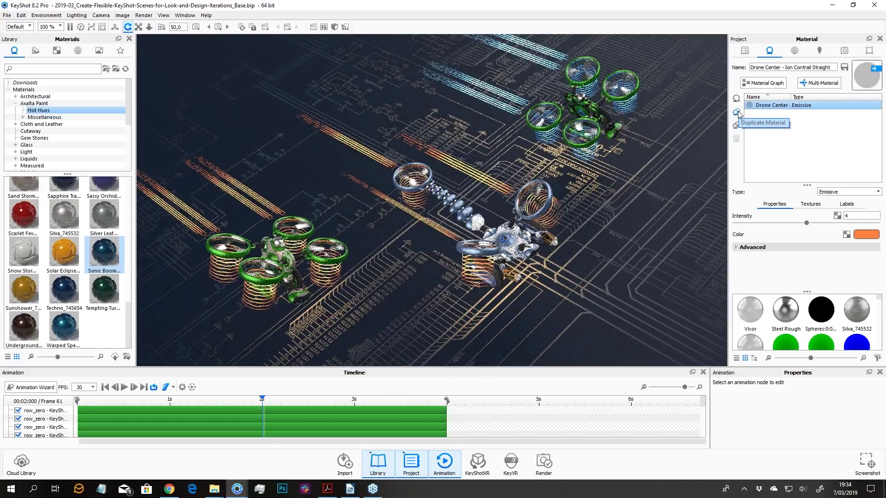
- Duplicate the emissive ion contrail sub-material, compare the copy with the original, and delete the copy
click(737, 112)
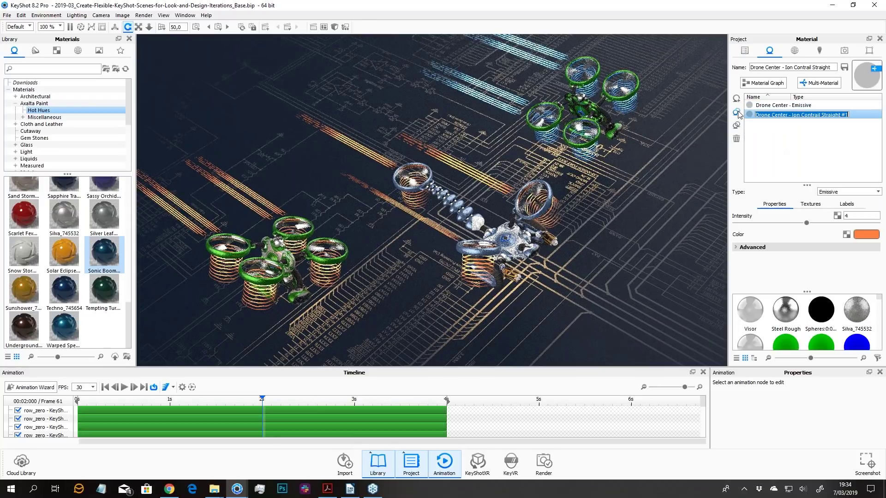
key(Escape)
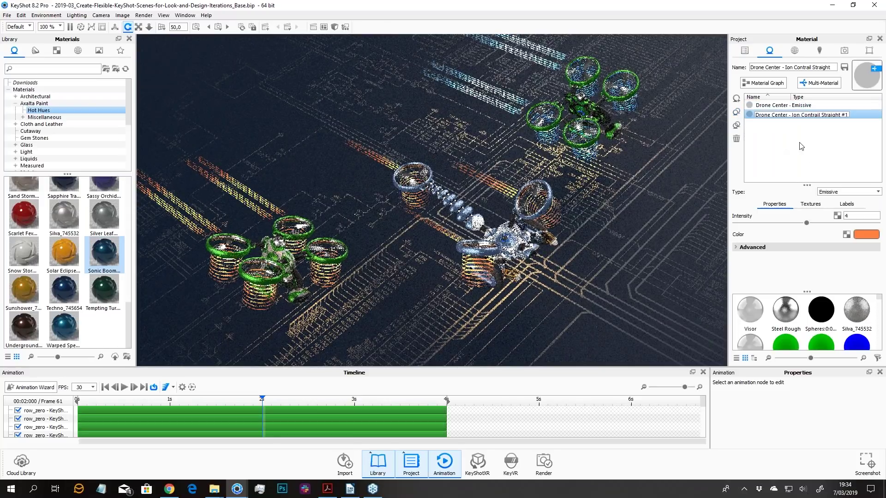
drag(635, 162, 552, 211)
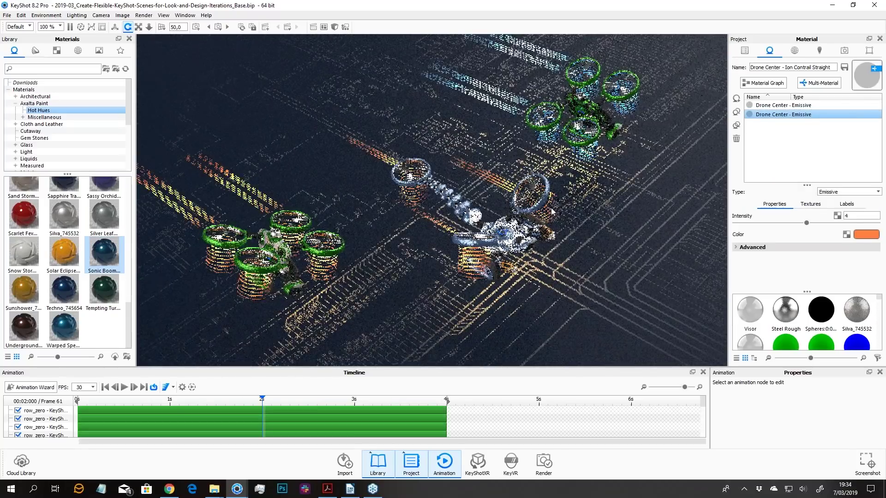
shift+click(773, 106)
click(764, 115)
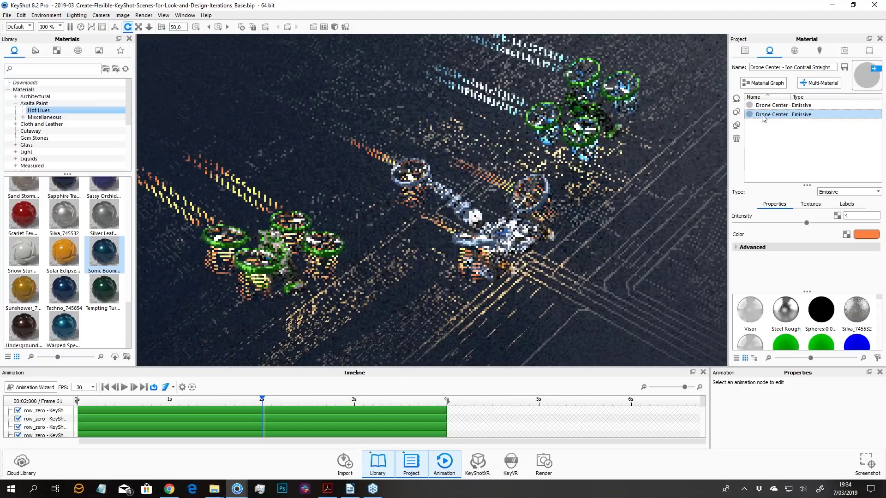
shift+click(770, 106)
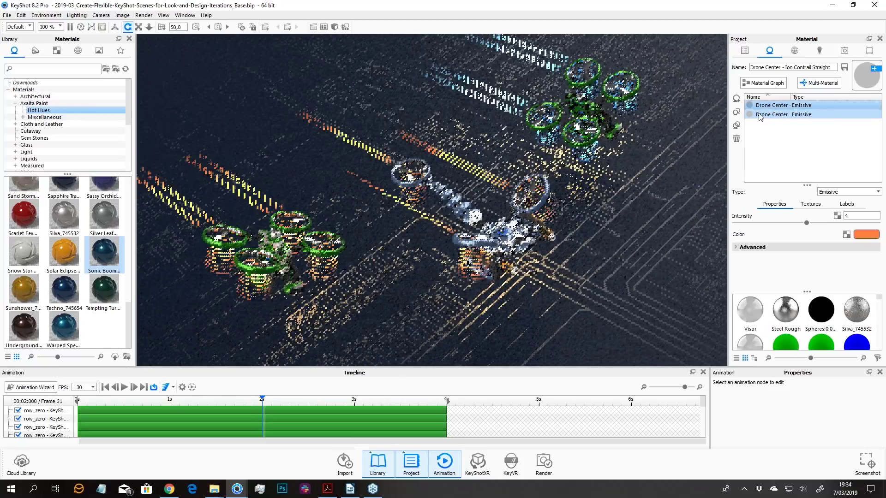
click(760, 117)
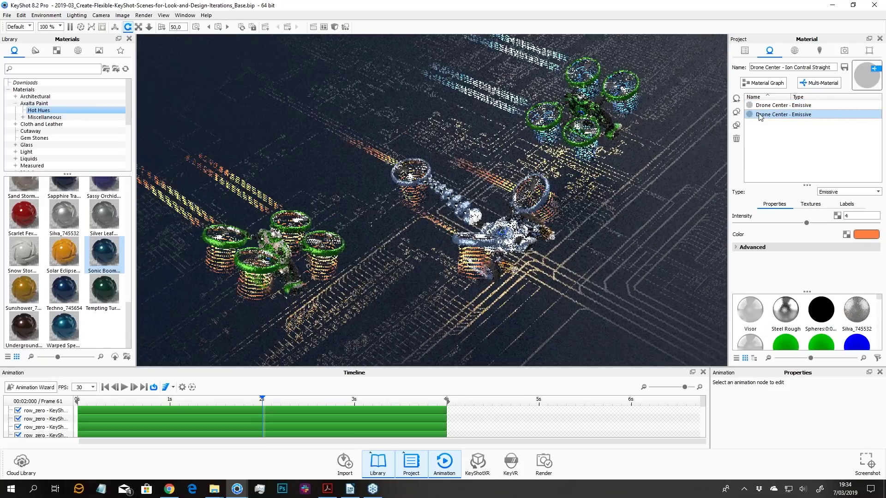
click(736, 139)
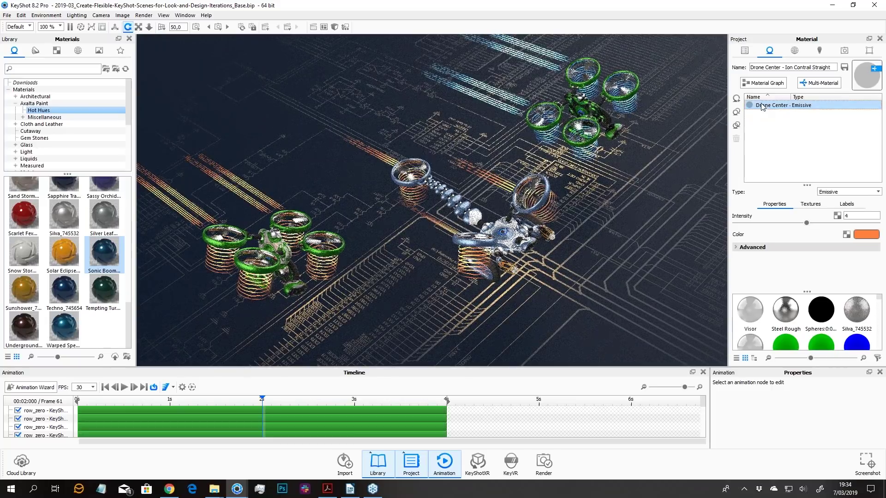
- Duplicate the original emissive ion contrail sub-material with linked textures, keeping the default name
click(761, 107)
click(736, 126)
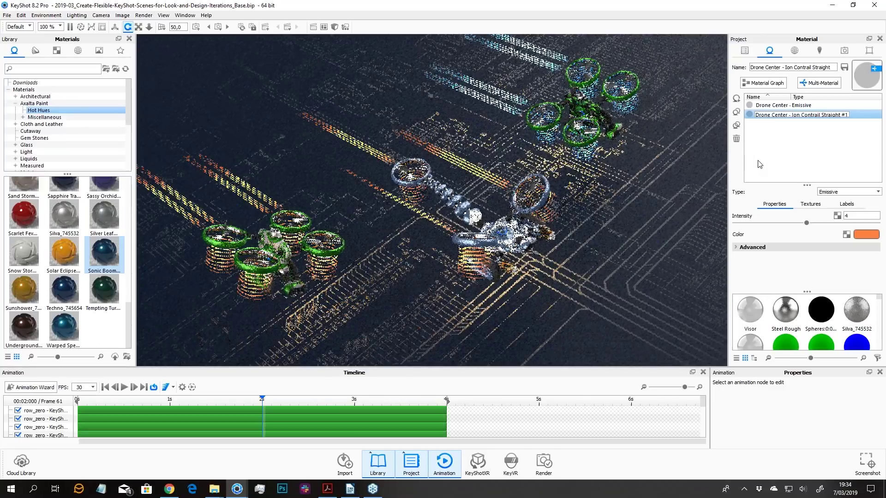
key(Escape)
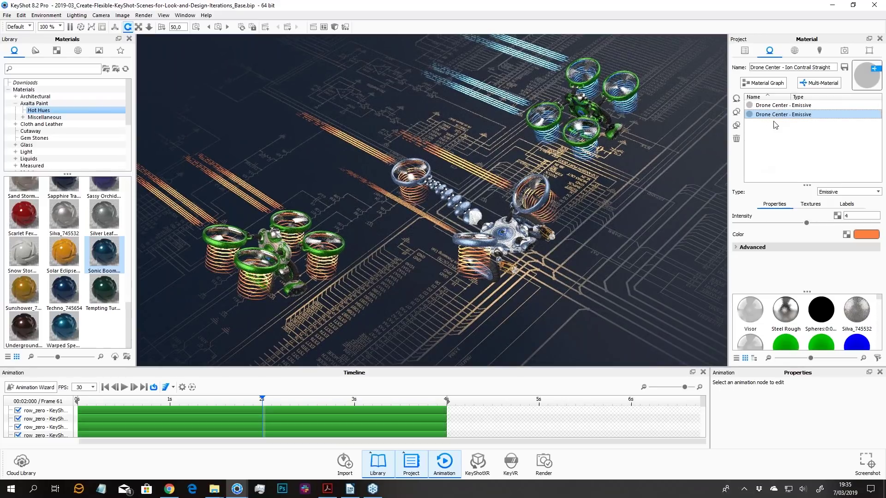
- Try magenta and yellow for the duplicated emissive sub-material's color, and settle on cyan #40FFFB
click(865, 234)
drag(849, 234, 685, 165)
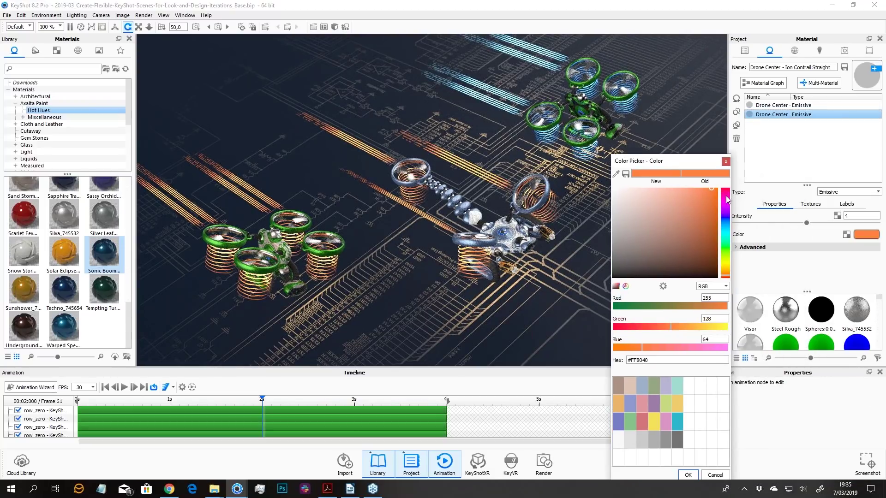
click(725, 202)
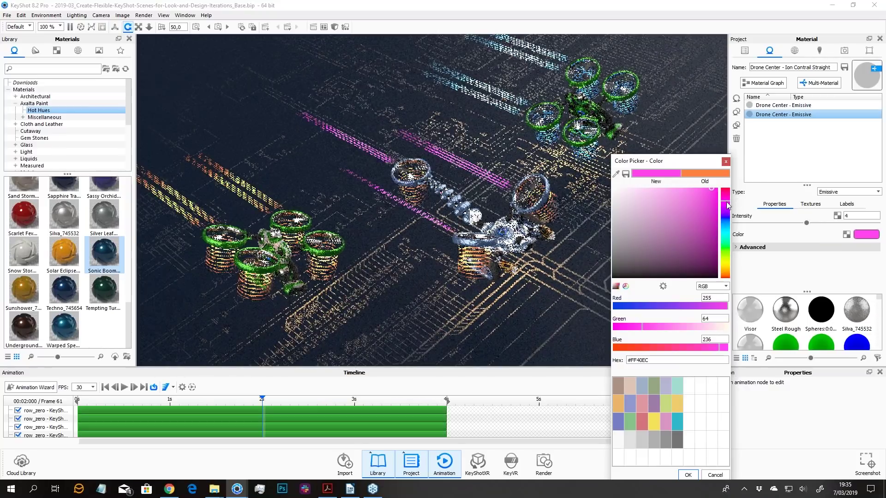
click(724, 267)
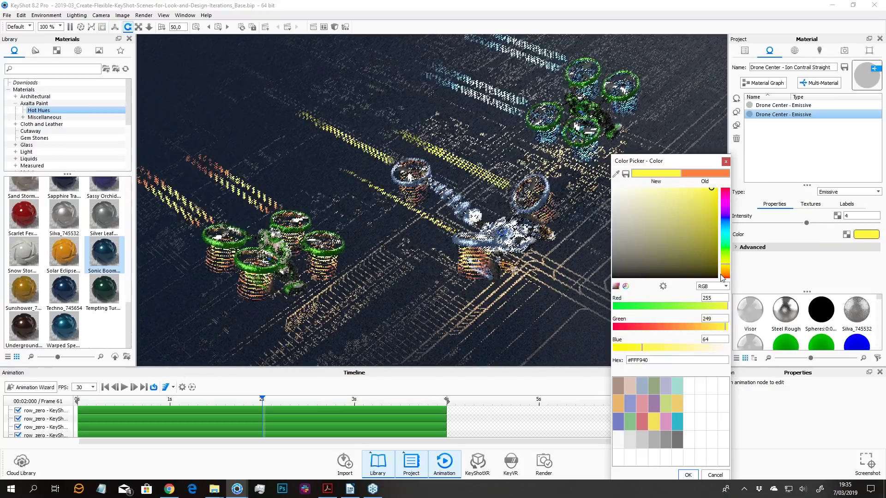
click(726, 235)
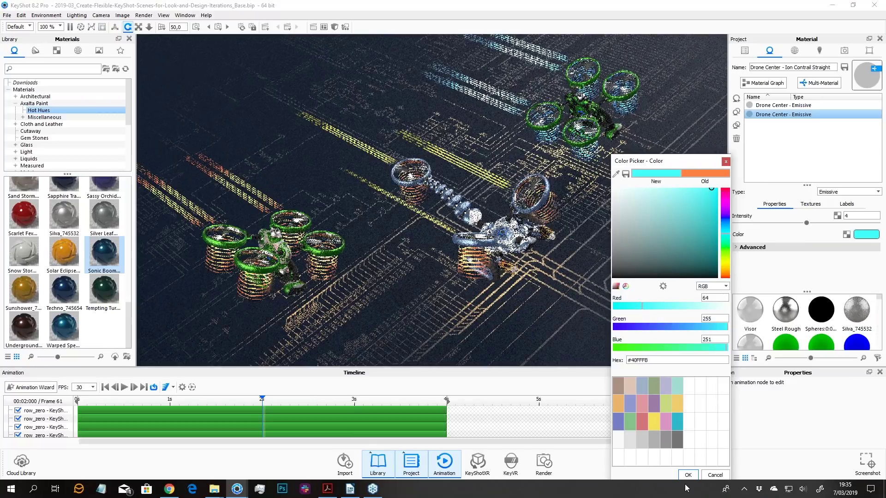
click(688, 478)
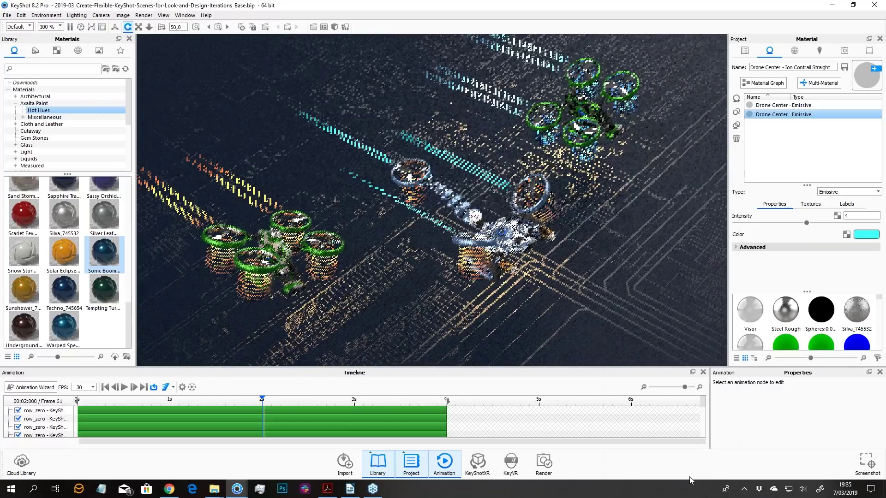
- Rename the cyan sub-material Blue and the original orange sub-material Orange
double_click(765, 115)
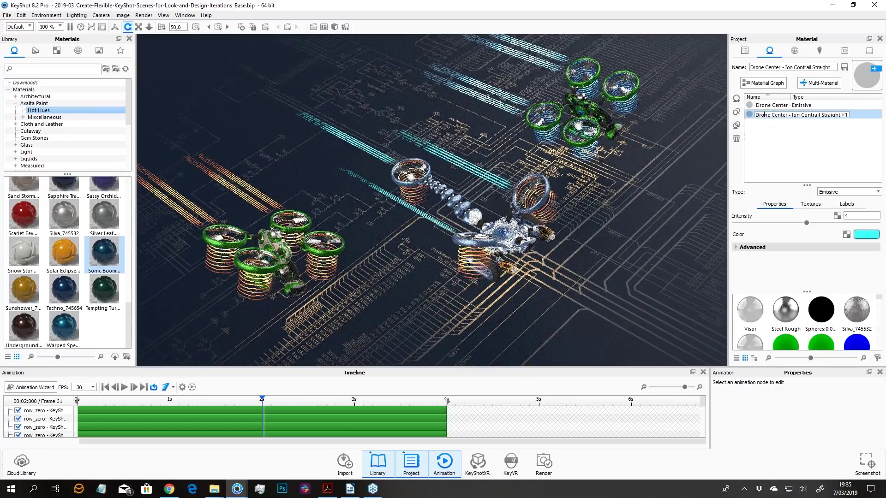
text(Blue)
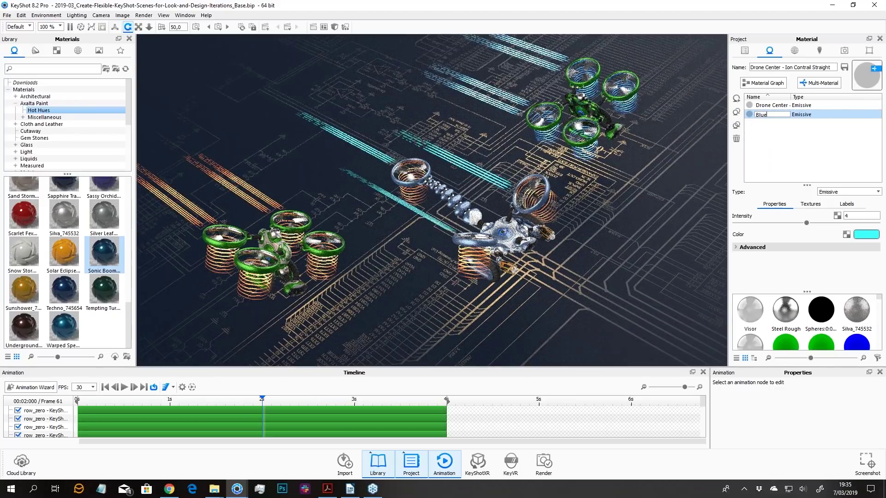
key(Return)
click(768, 107)
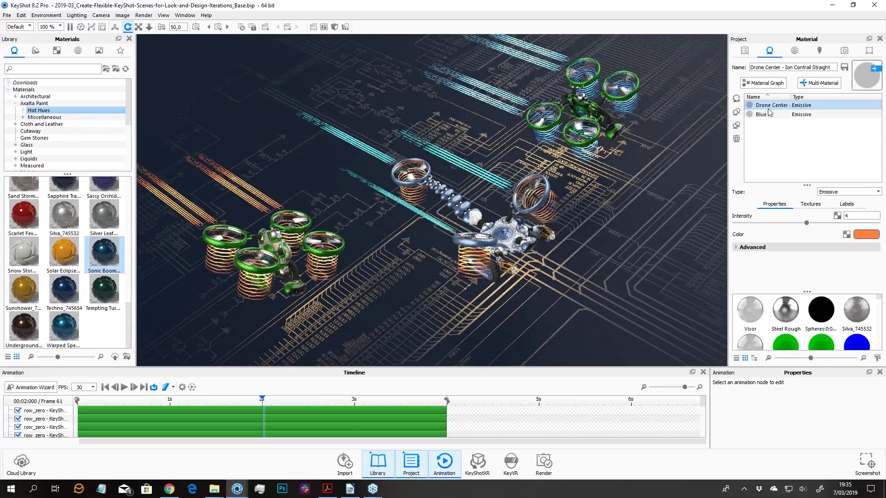
double_click(768, 106)
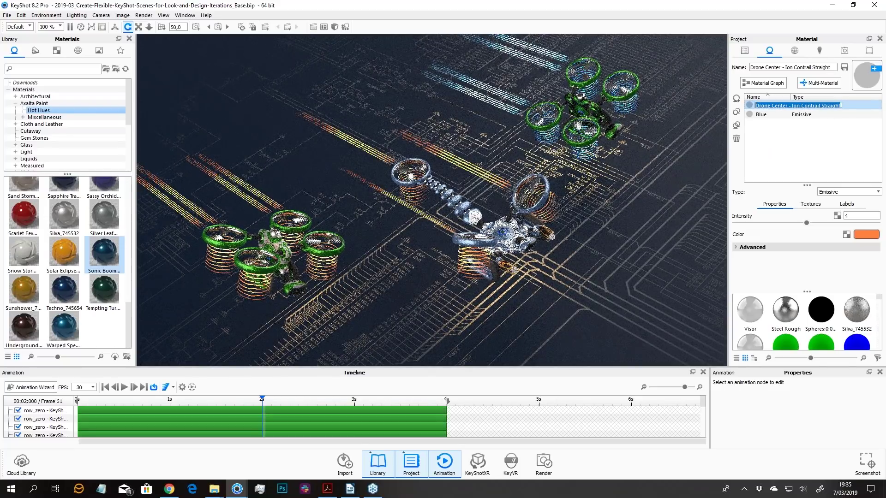
text(Orang)
key(Return)
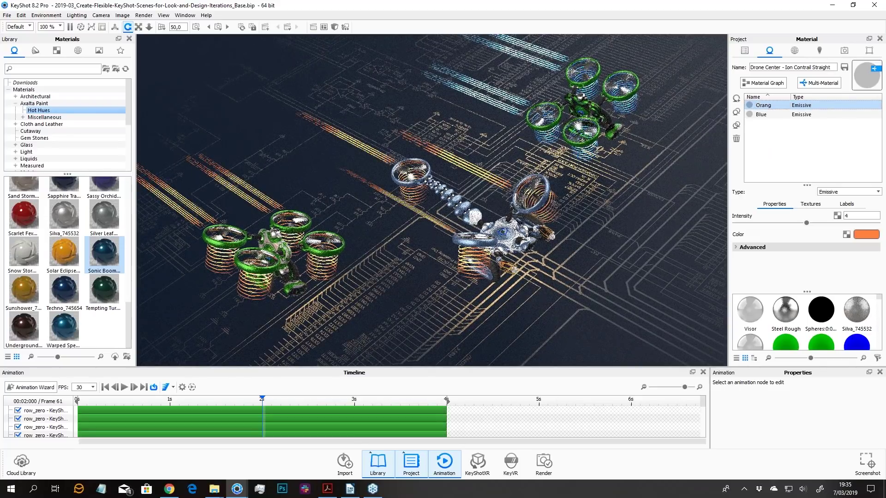
double_click(766, 109)
key(Right)
text(e)
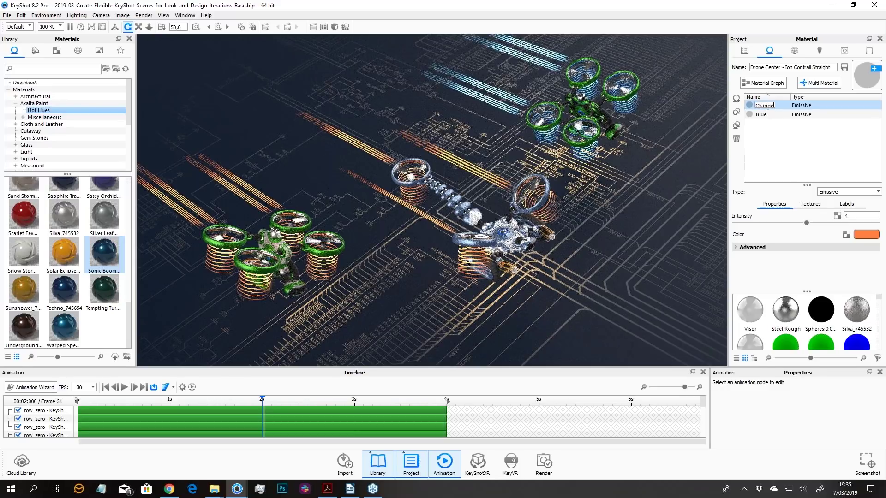
key(Return)
- Compare the Orange and Blue contrail variations in the scene and inspect their nodes in the material graph
click(778, 114)
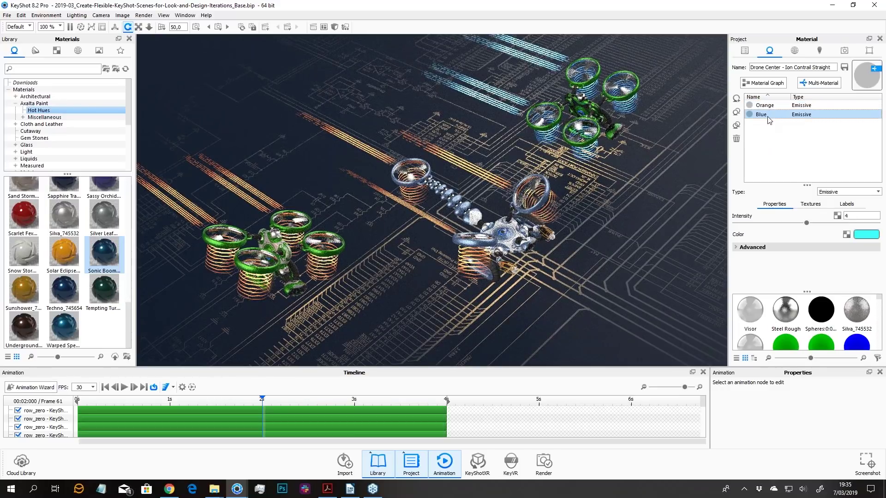
click(774, 106)
shift+click(770, 114)
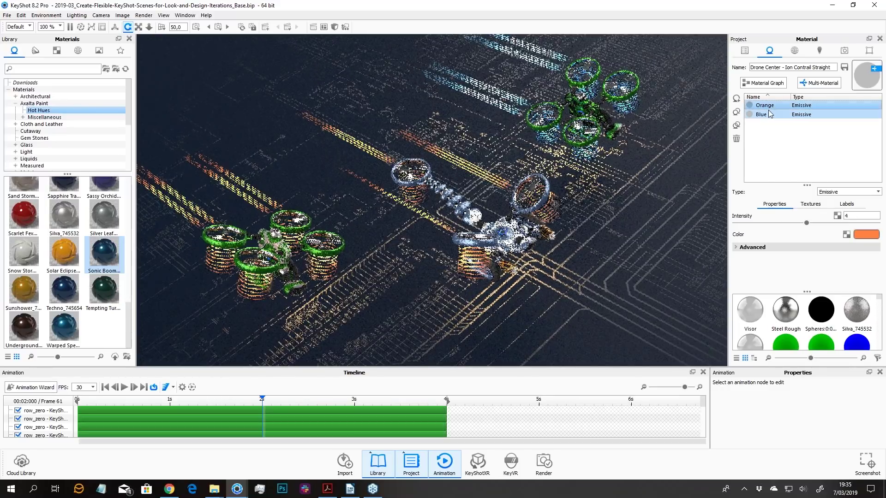
click(770, 106)
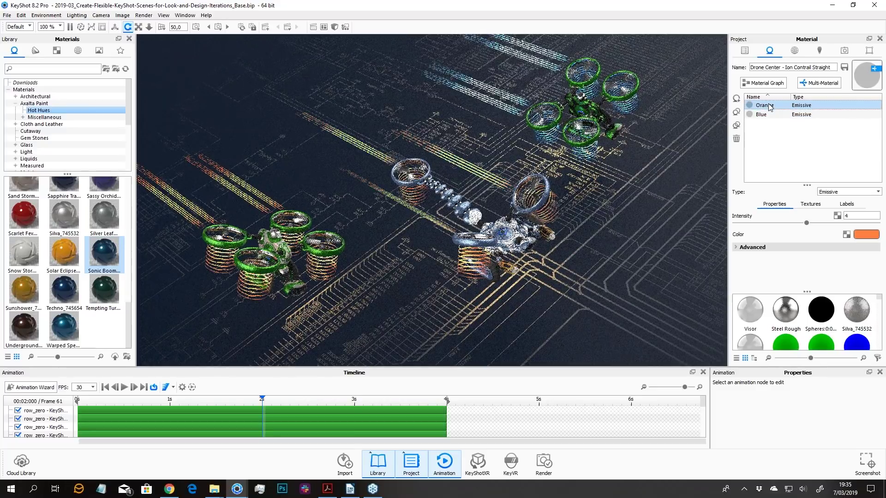
shift+click(765, 114)
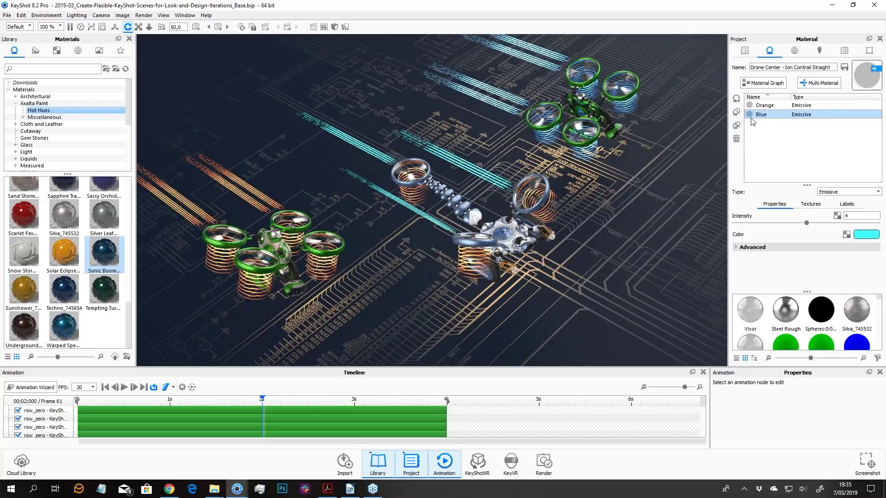
click(757, 83)
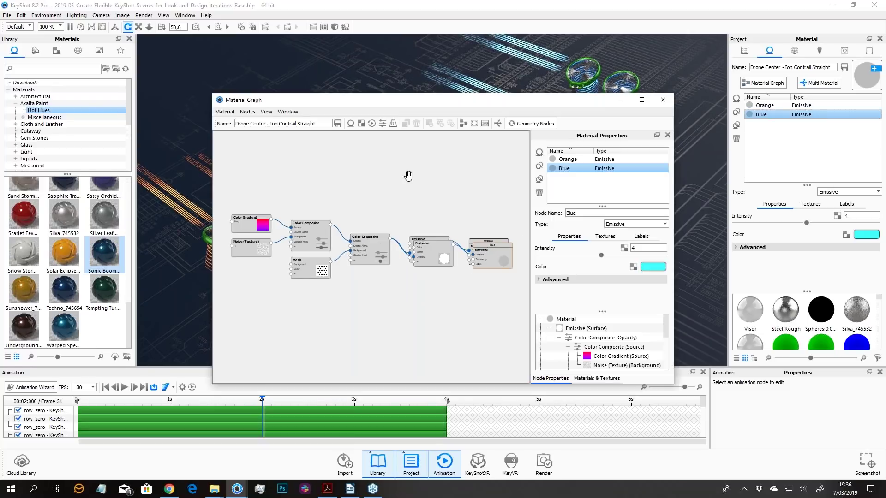
click(669, 102)
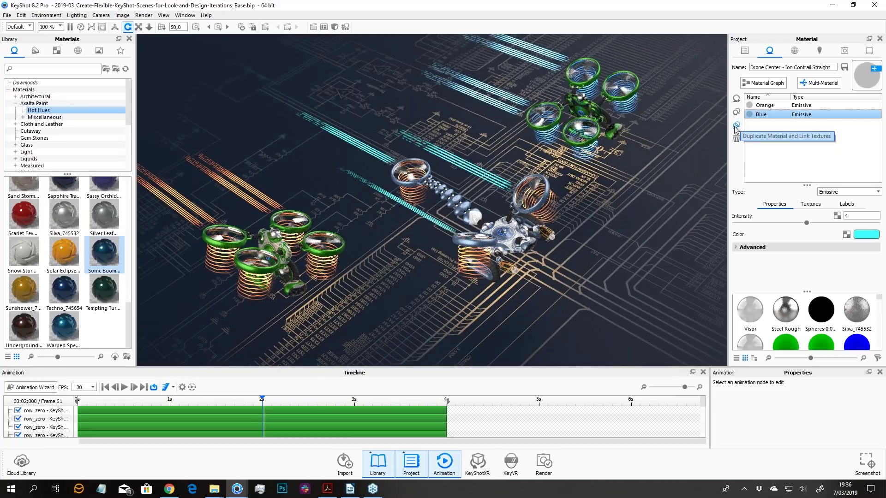
- Duplicate the Blue ion contrail sub-material with linked textures, keeping the default name
click(736, 126)
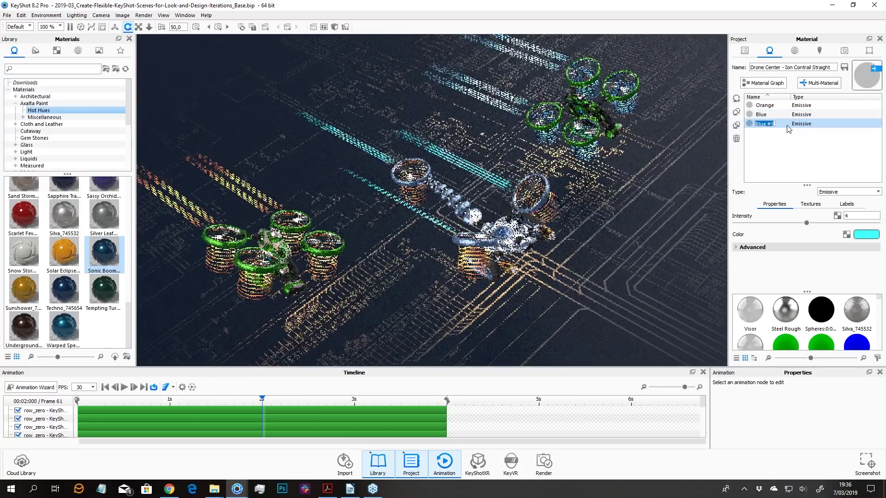
click(833, 168)
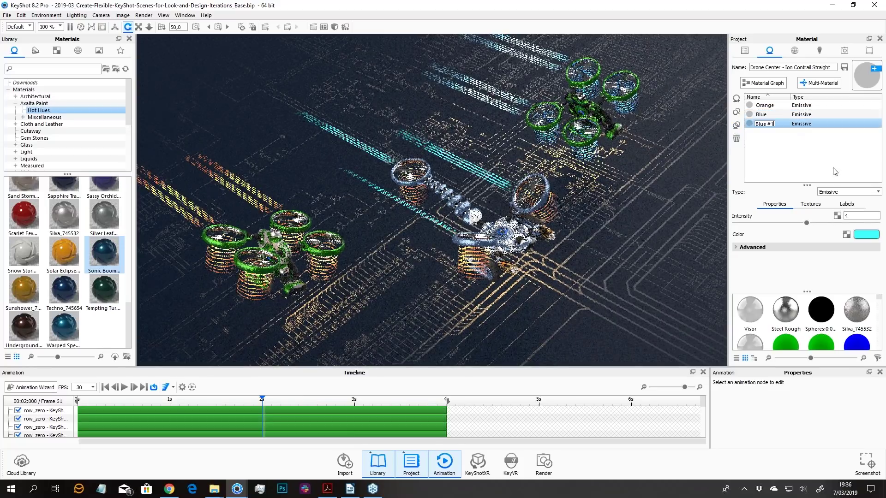
- Align the nodes in the ion contrail's material graph, nudge the third Emissive, shared Color Composite and Color Gradient nodes, and close the graph
click(762, 84)
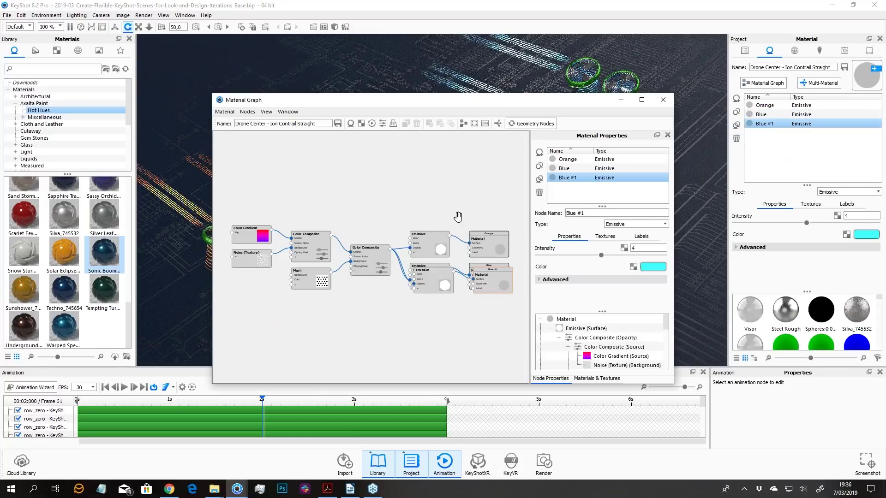
click(462, 125)
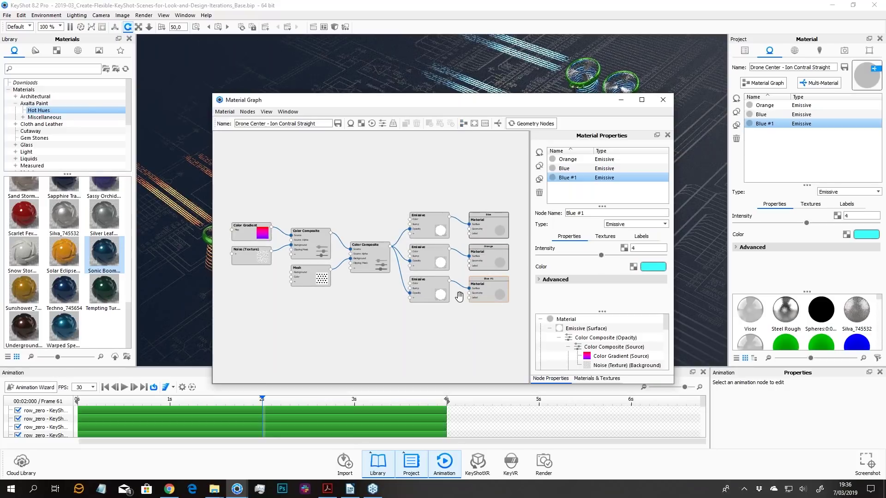
drag(426, 291, 439, 294)
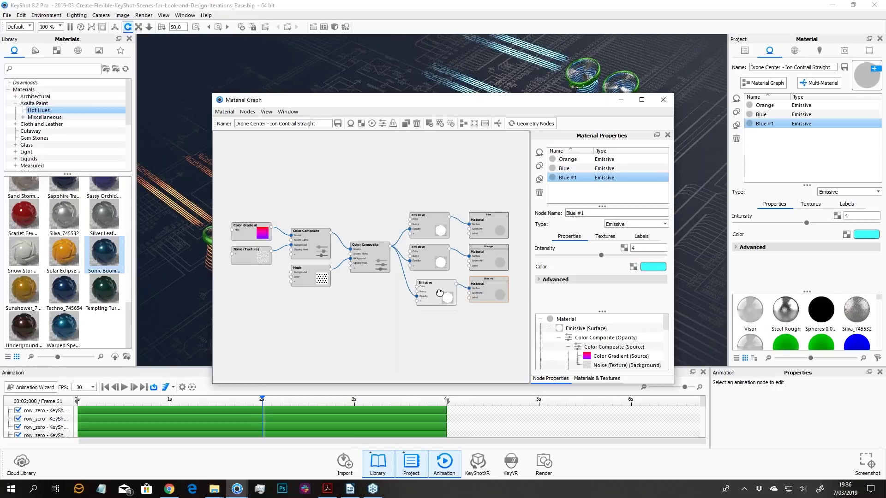
drag(362, 261, 357, 261)
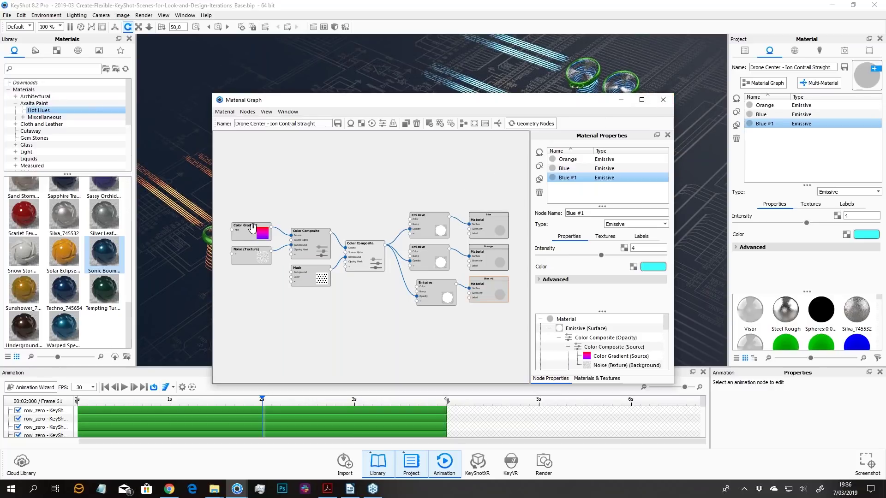
drag(251, 233, 249, 222)
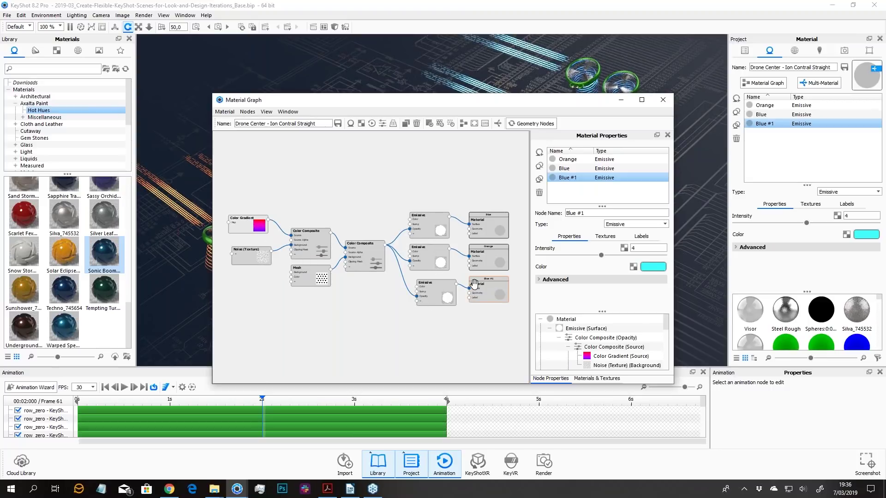
click(663, 102)
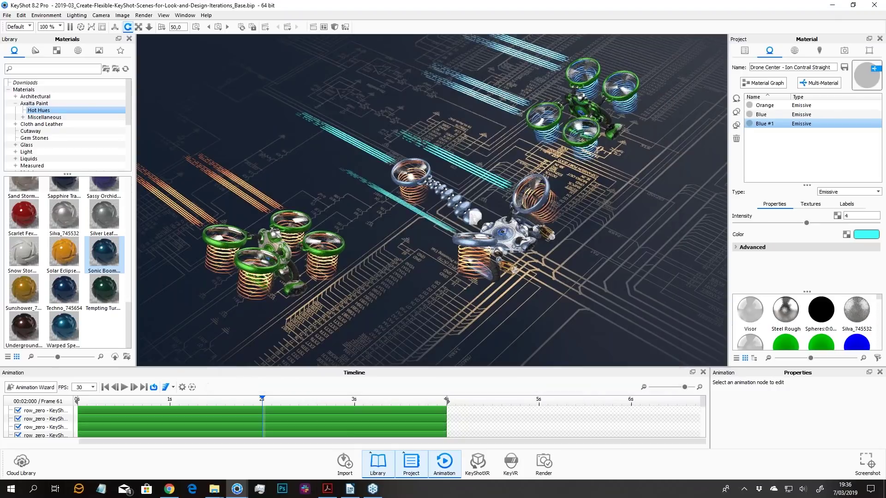
- Rename the duplicated Blue sub-material White and set its emissive color to white #FFFFFF
ctrl+click(772, 114)
double_click(768, 124)
text(White)
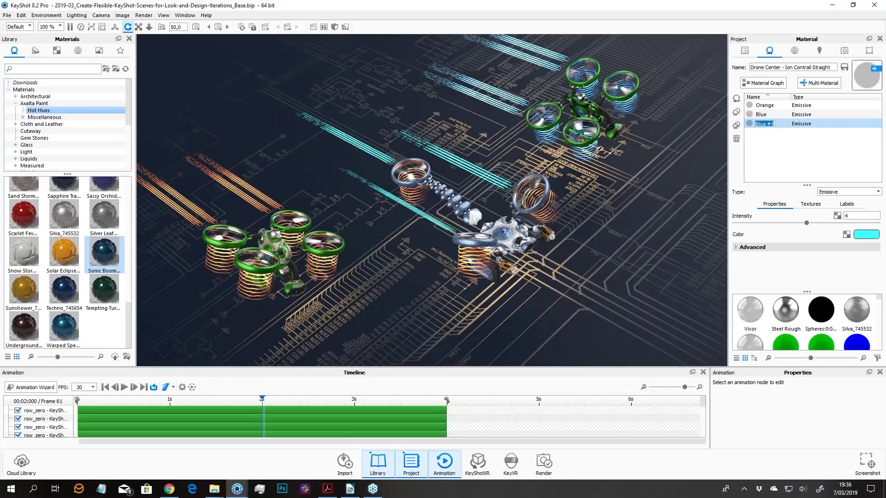
key(Return)
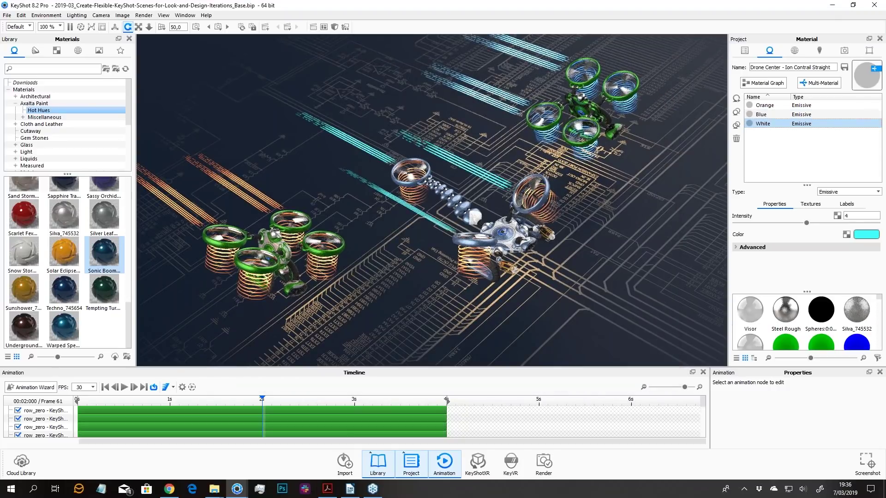
click(857, 233)
click(716, 458)
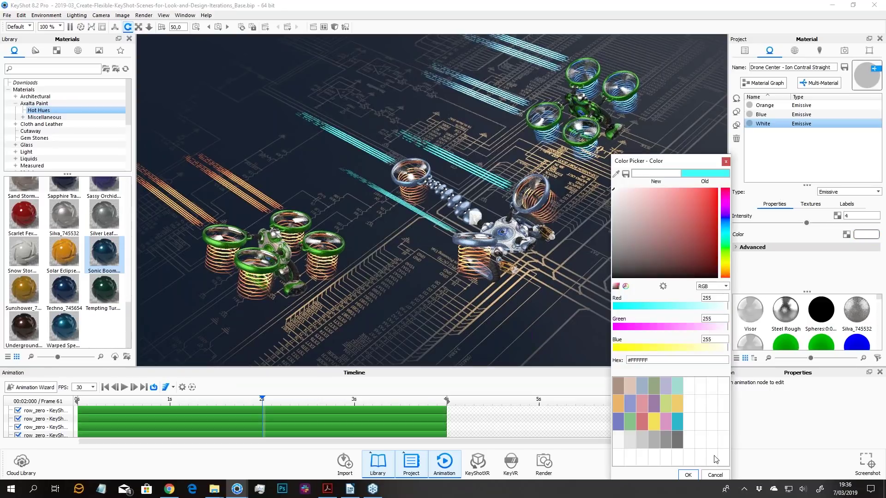
click(688, 475)
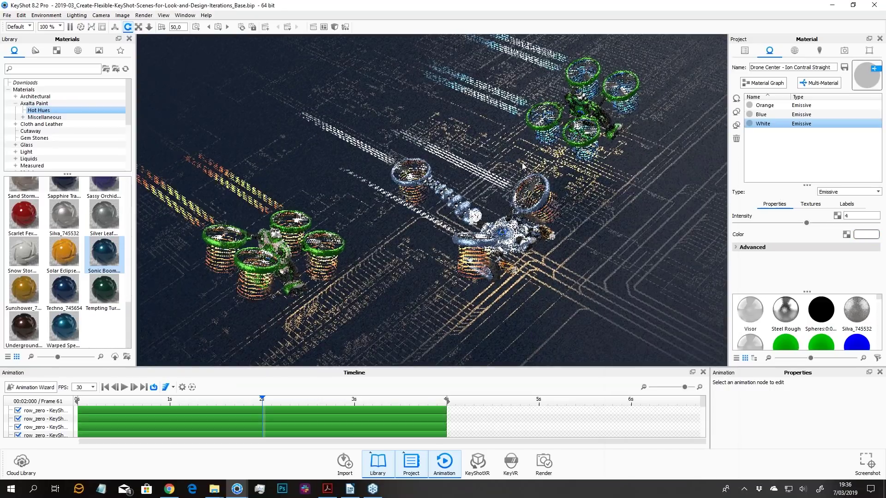
- Switch the center drone's ion contrail between the Orange, White and Blue variations, leaving Blue active
click(760, 106)
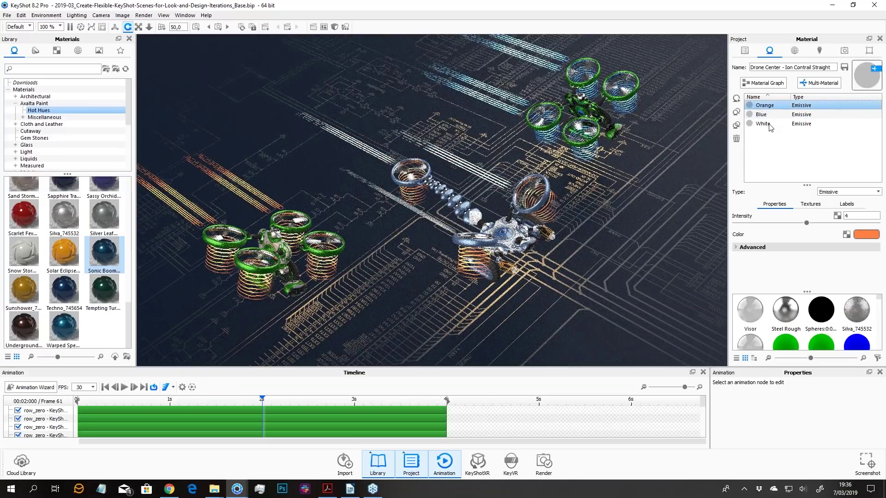
click(763, 124)
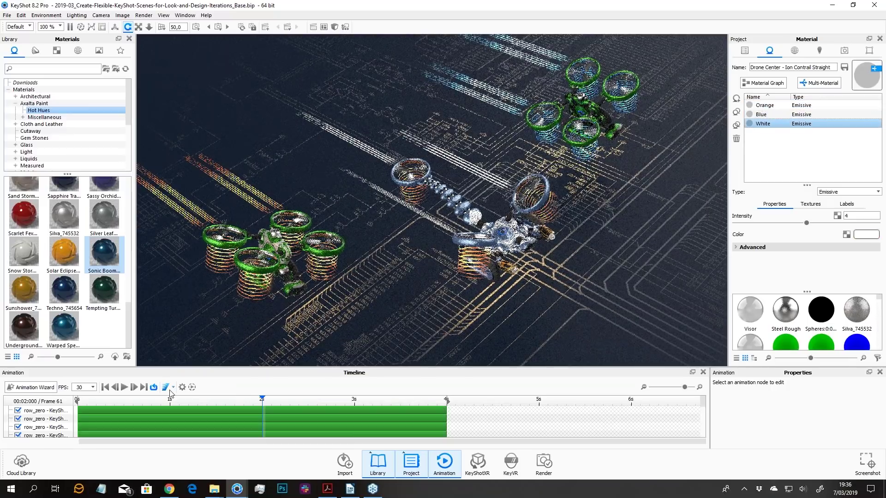
click(766, 114)
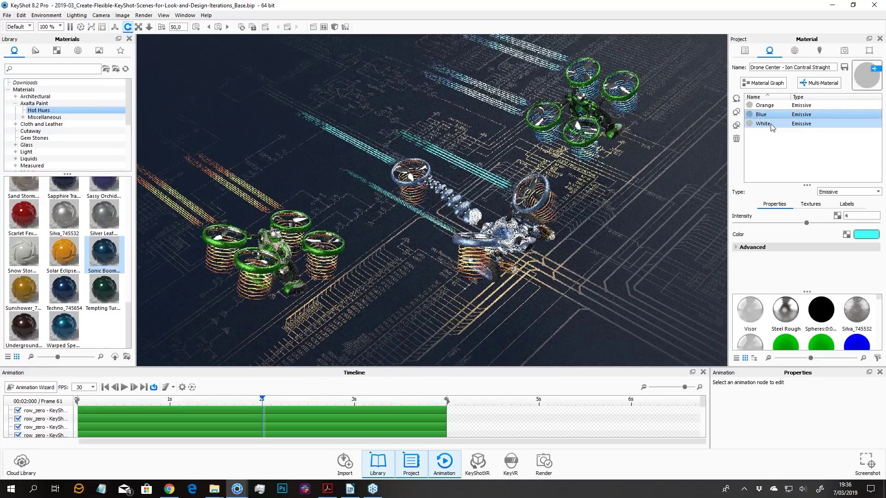
click(771, 123)
click(762, 114)
ctrl+click(768, 105)
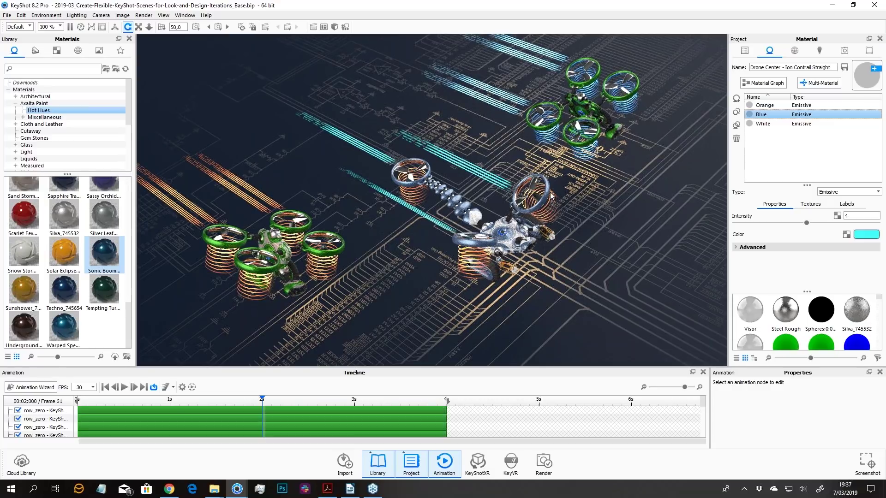
- Zoom in on the center drone and reframe it in the view
scroll(510, 245, up, 3)
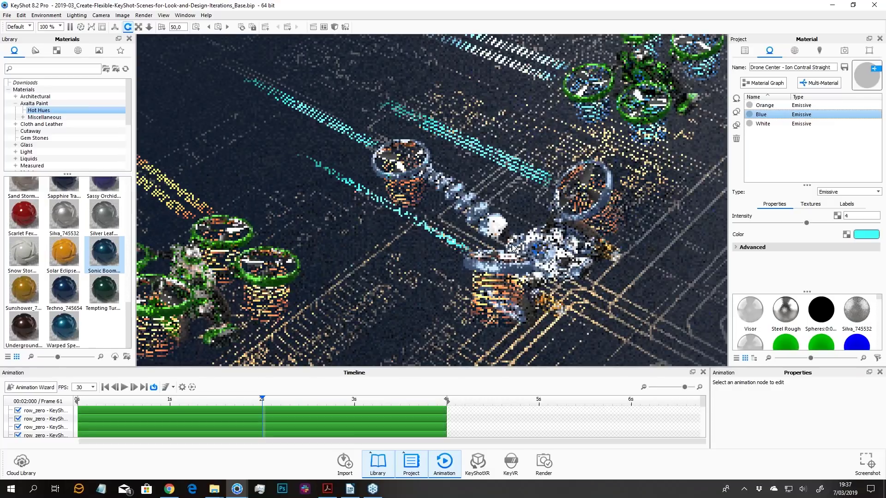
scroll(511, 245, up, 2)
middle_drag(511, 245, 442, 201)
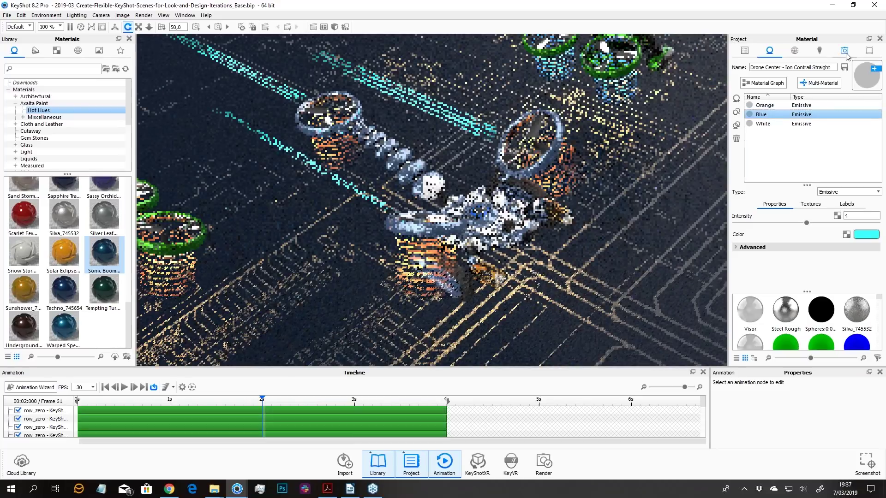
- Turn off depth of field on the Newsletter camera and add a new camera from the same view
click(845, 52)
click(745, 315)
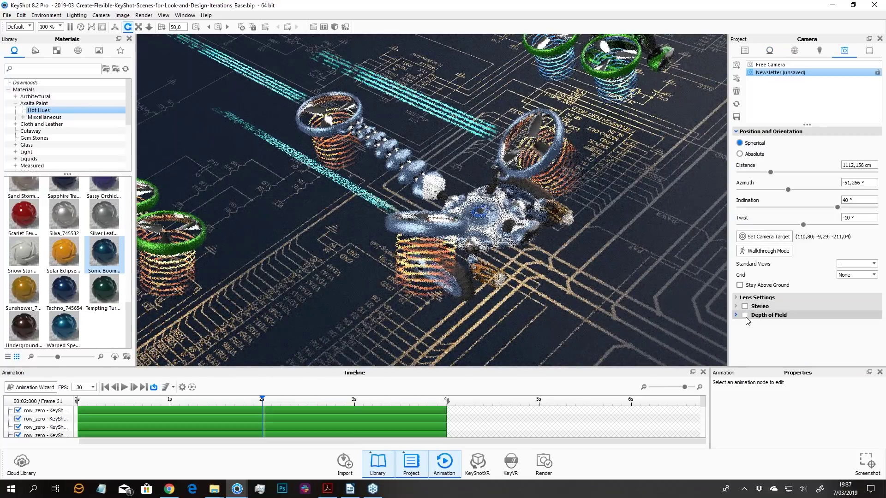
click(737, 66)
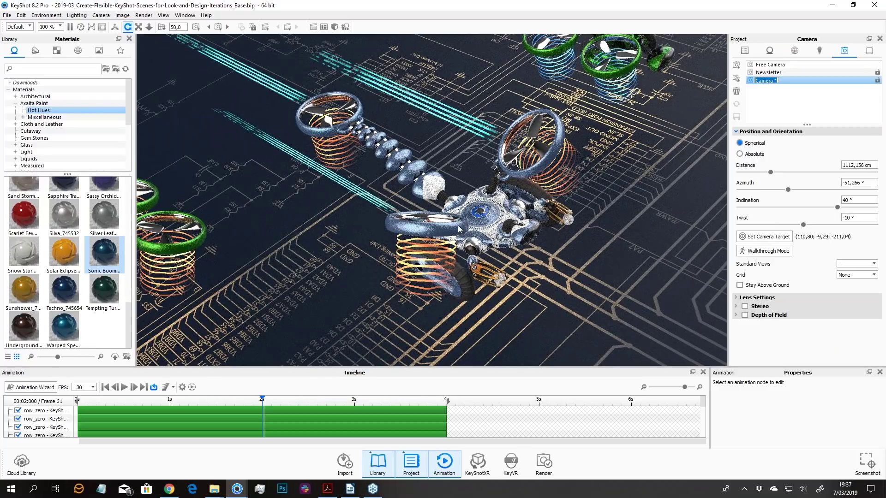
- Switch the real-time view to Performance Mode and shift the new camera's view slightly across the drones
click(80, 26)
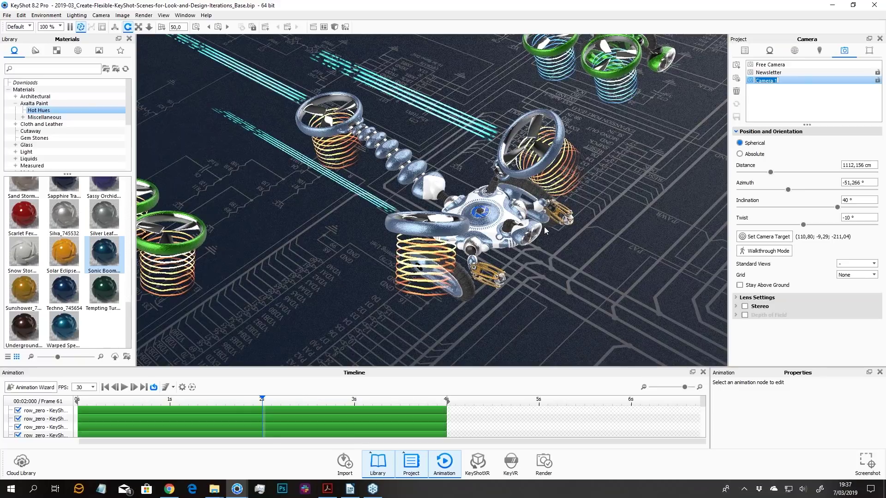
middle_drag(546, 231, 511, 243)
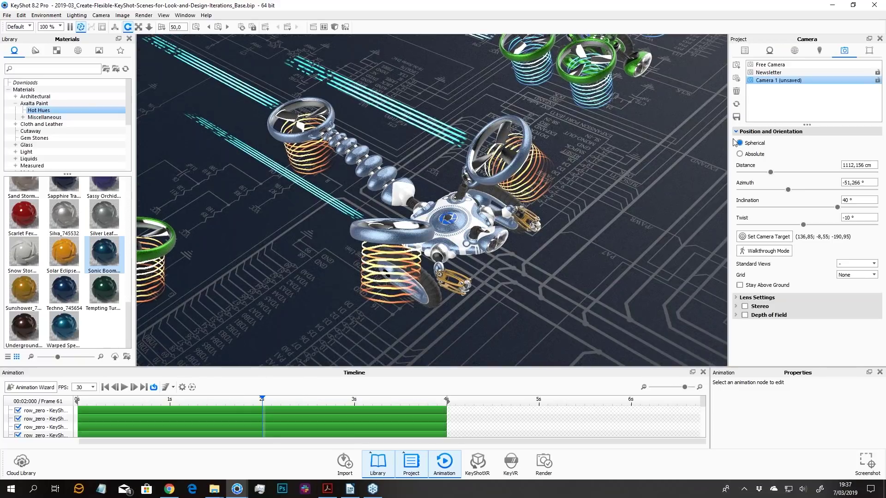
- Convert the scorpion drone's Paint Metallic Deep Cobalt Blue material to a multi-material and add Scarlet Fever and Solar Eclipse paints from the library
click(769, 50)
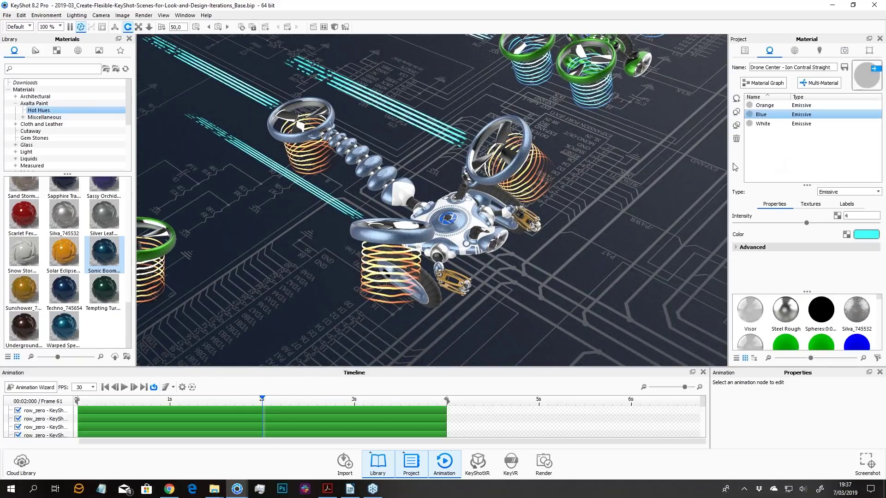
double_click(403, 235)
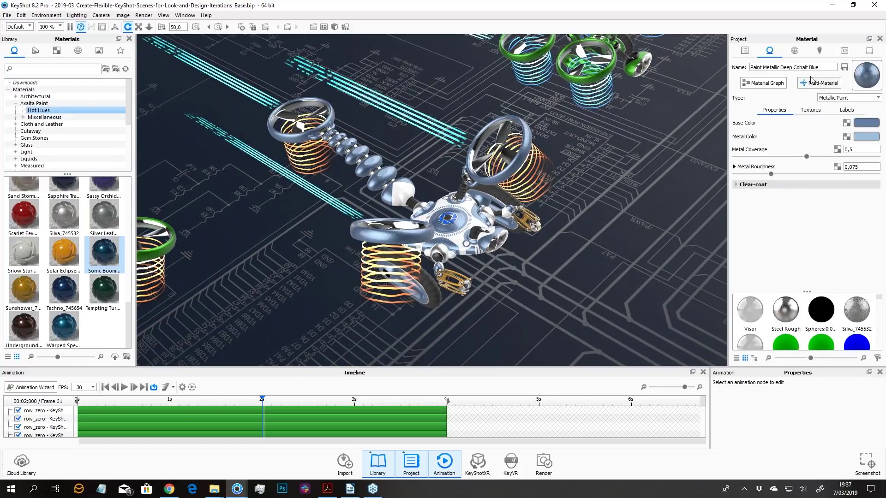
click(821, 86)
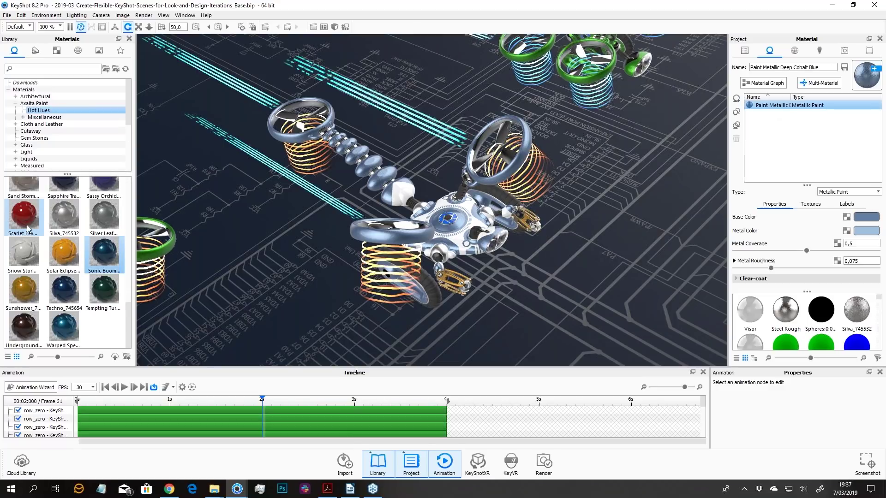
drag(27, 225, 290, 180)
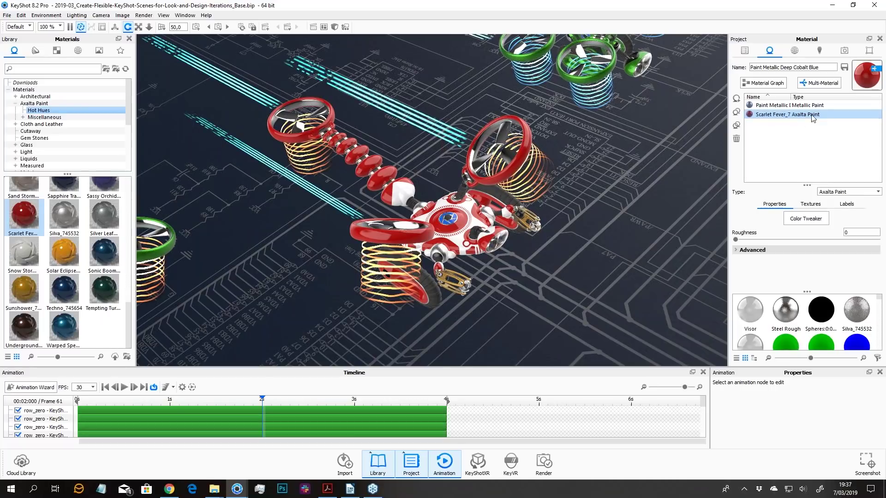
shift+click(767, 107)
click(769, 114)
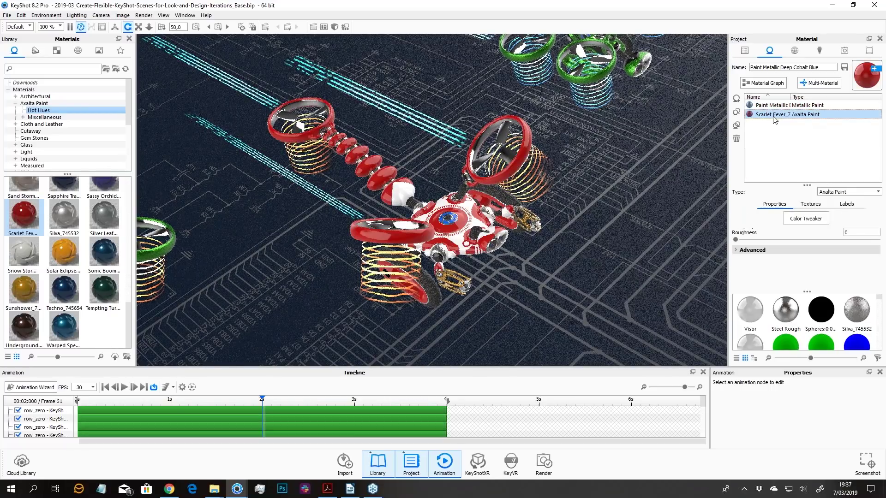
shift+drag(70, 261, 305, 116)
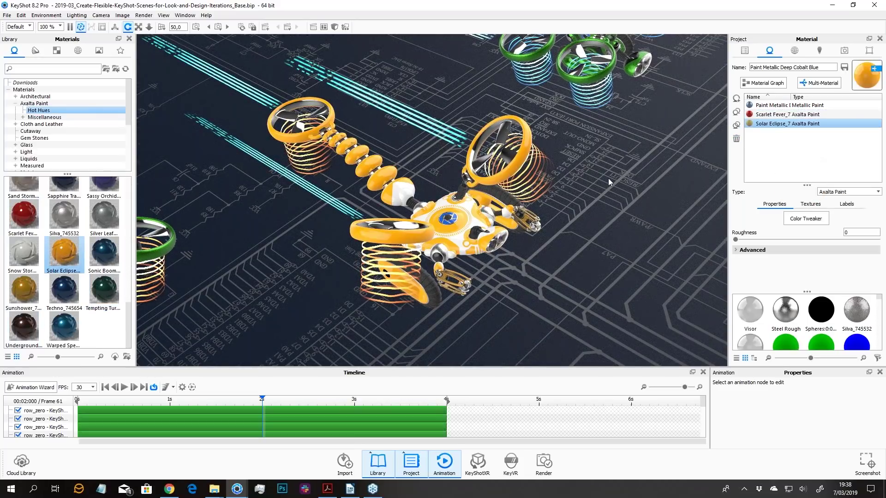
- Rename the scorpion drone's multi-material to "Scorpion Body"
drag(608, 178, 588, 206)
scroll(589, 207, down, 2)
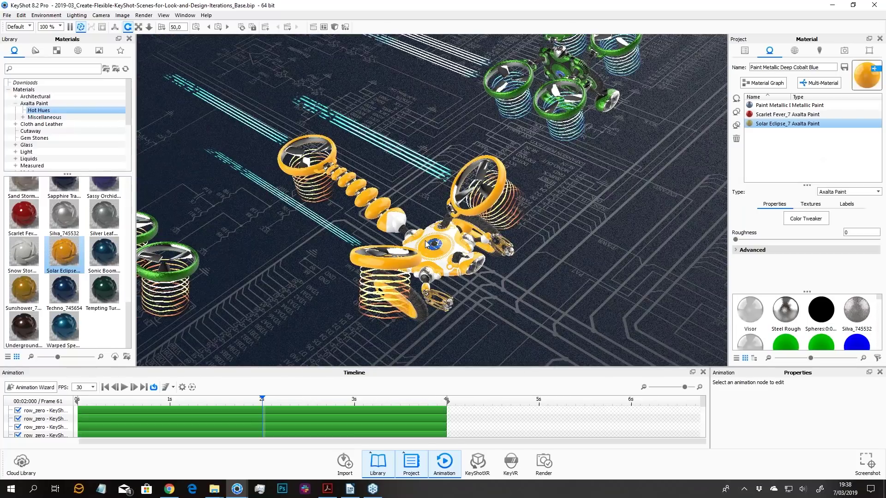
scroll(426, 245, up, 2)
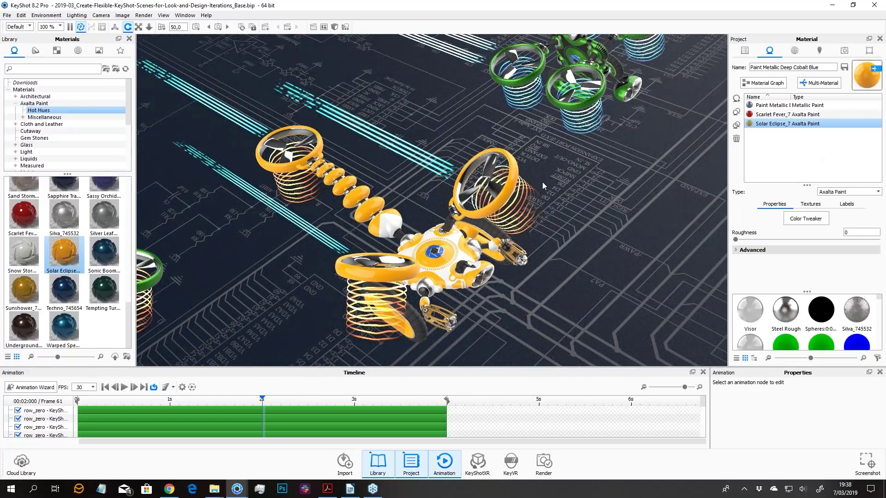
drag(543, 186, 540, 231)
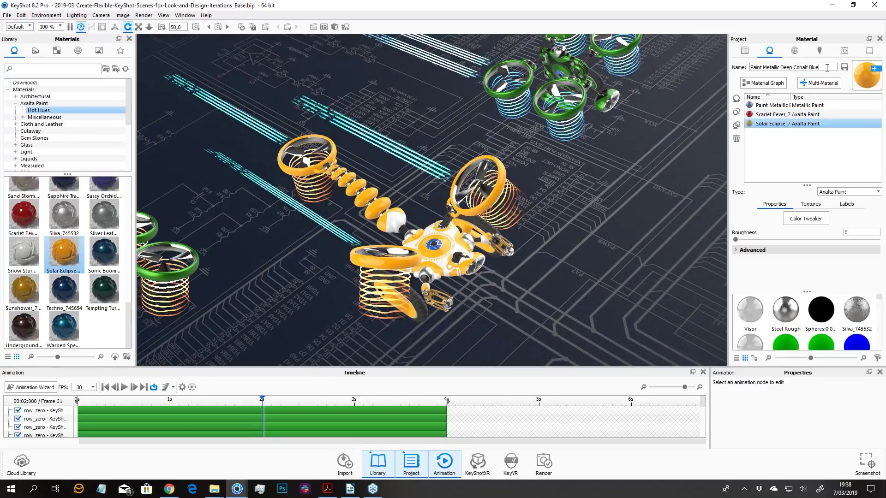
drag(827, 68, 716, 70)
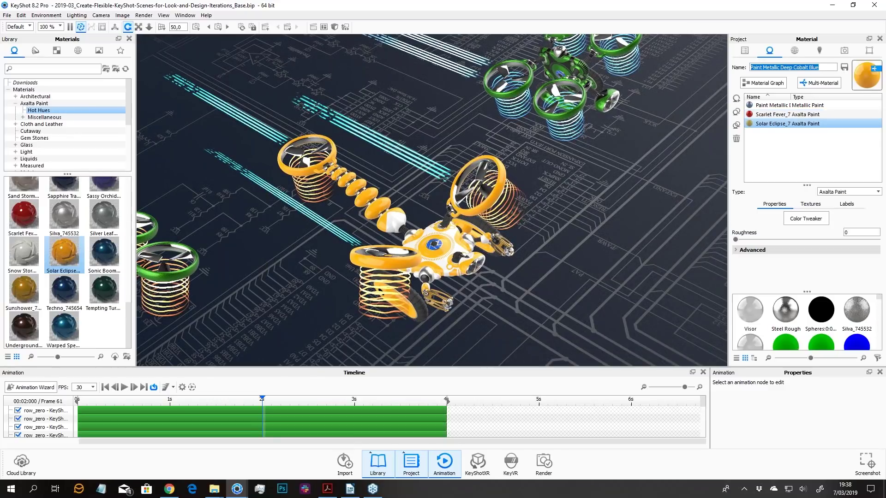
text(Scorpion )
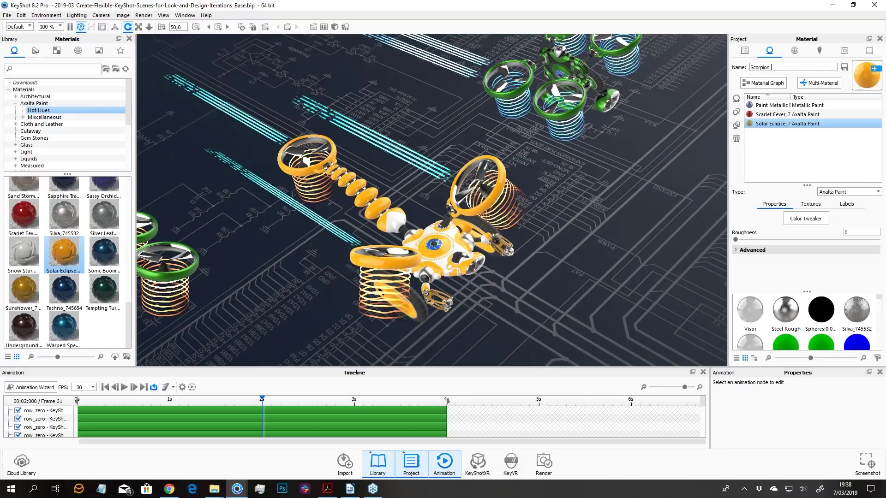
text(Body)
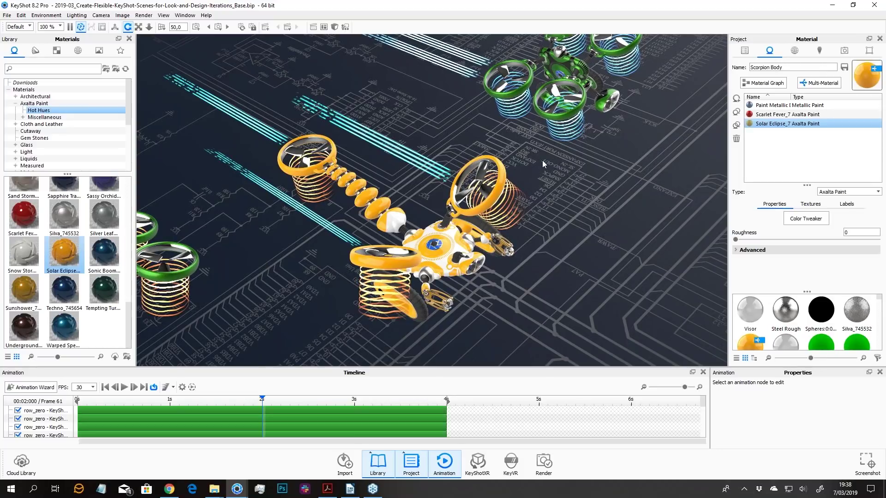
- Convert the green paint of the drone behind the scorpion to a multi-material and add Silva_745532 and Fire Thorn paints from the library
drag(542, 162, 565, 145)
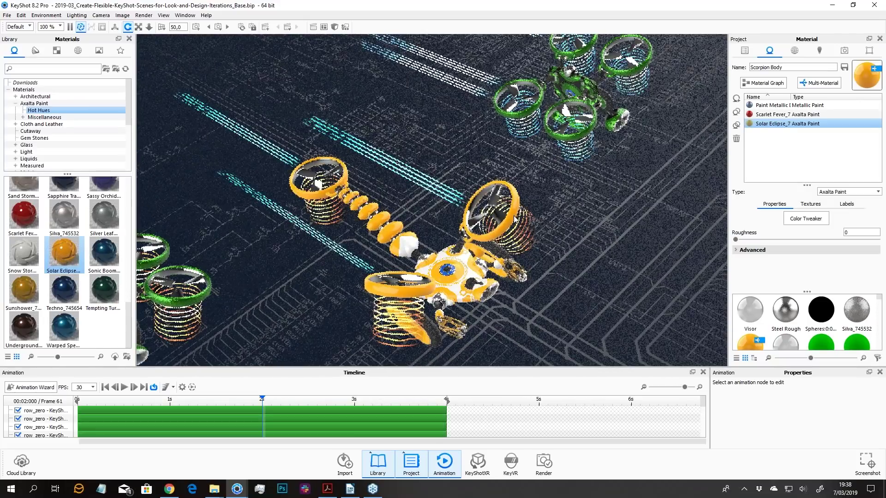
double_click(573, 142)
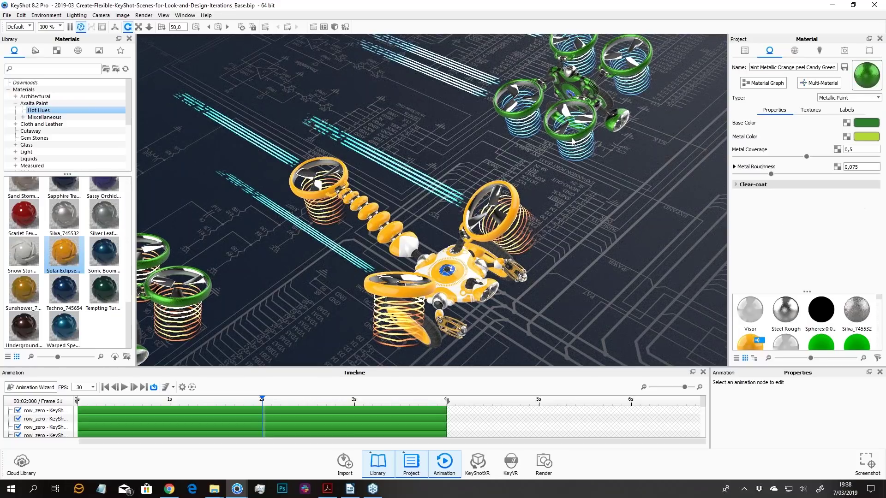
drag(572, 141, 586, 138)
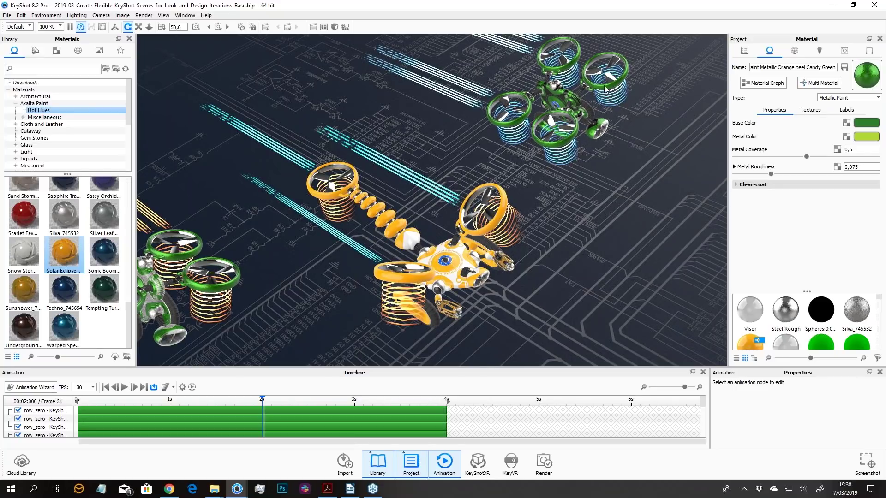
click(813, 84)
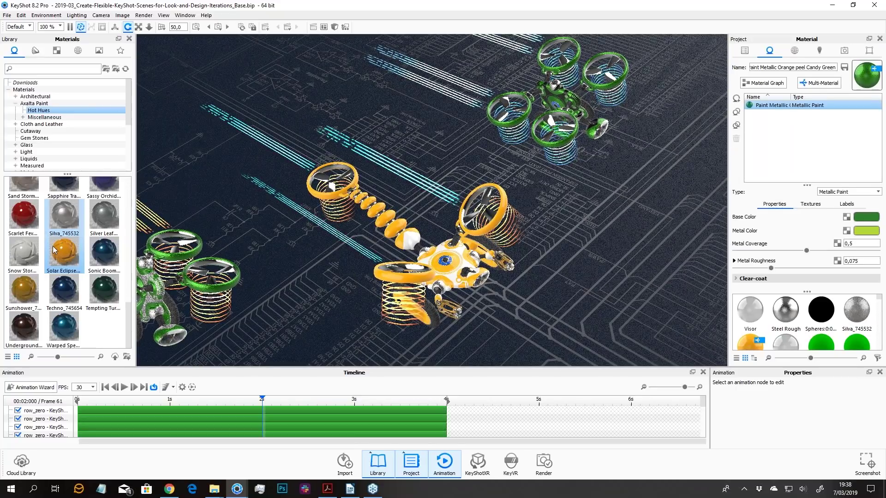
drag(64, 215, 556, 99)
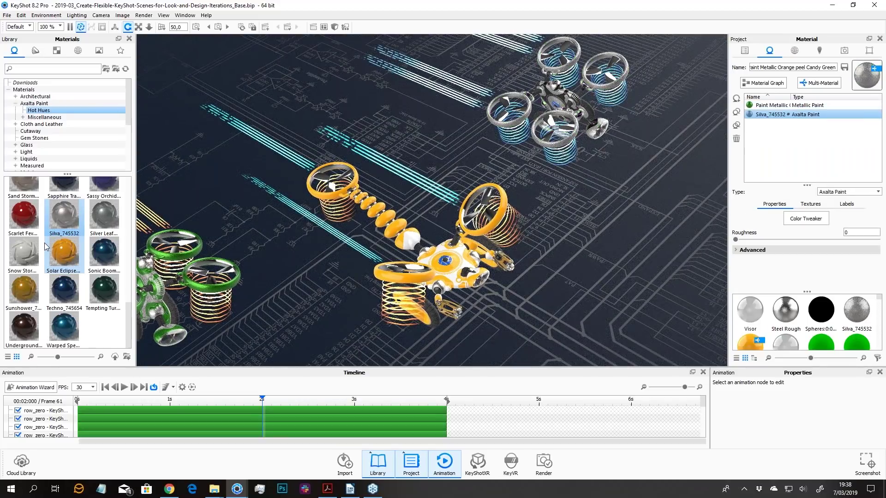
scroll(64, 259, up, 5)
drag(24, 215, 843, 163)
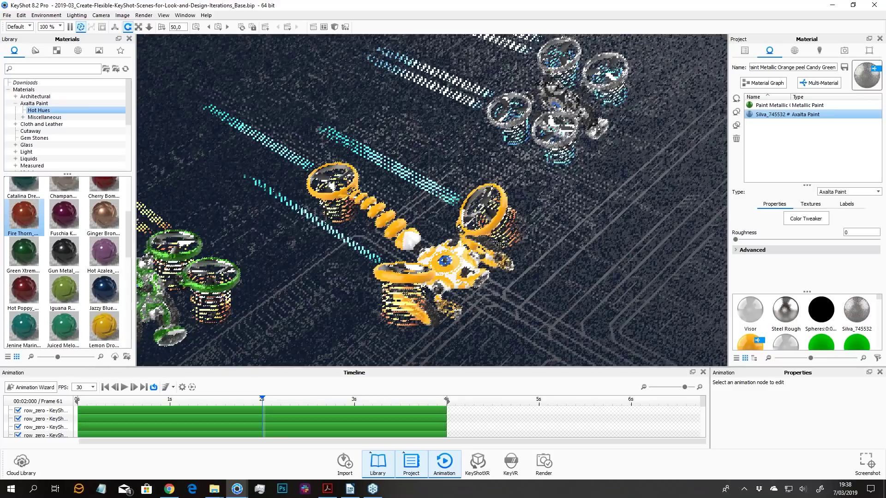
- Rename this multi-material to "Avatar 1 Body" and make its original green metallic paint the active variant
triple_click(812, 67)
text(Avat)
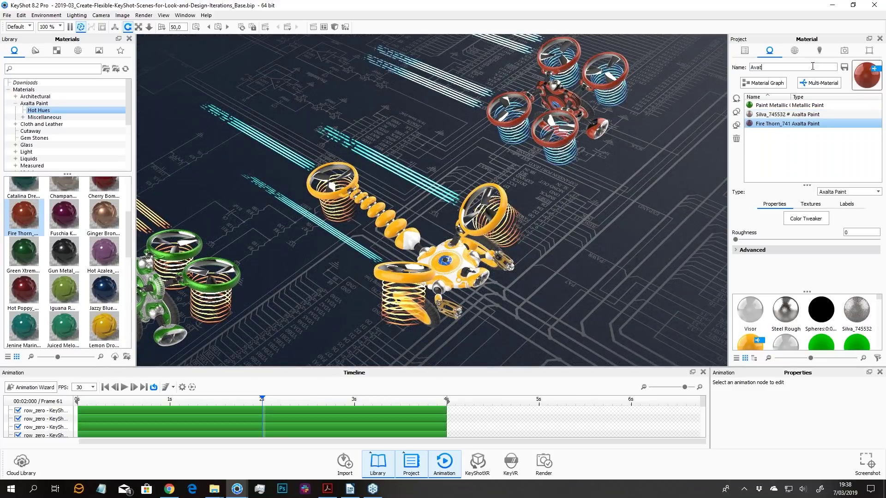
text(ar Body)
click(767, 67)
key(BackSpace)
text(_)
key(BackSpace)
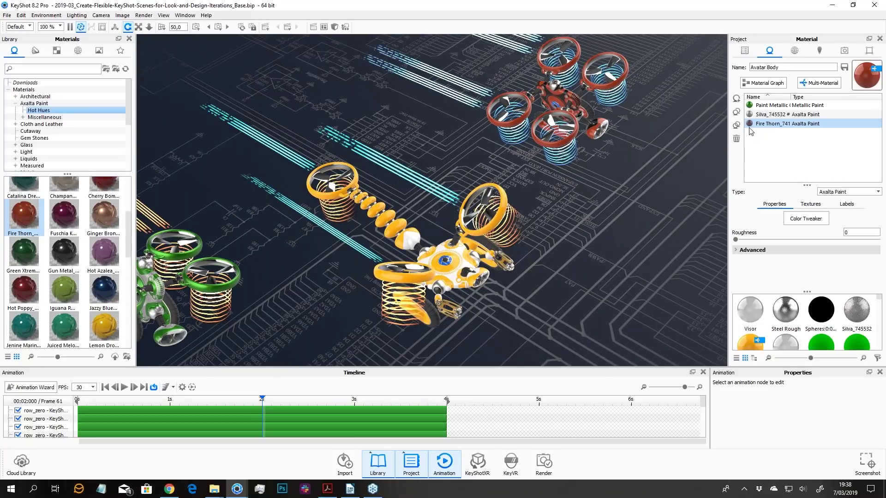
text(1)
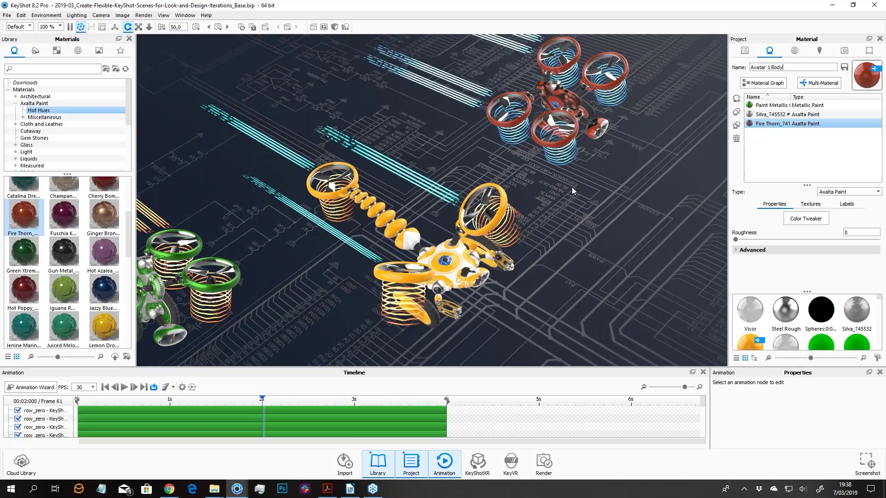
middle_drag(572, 191, 764, 148)
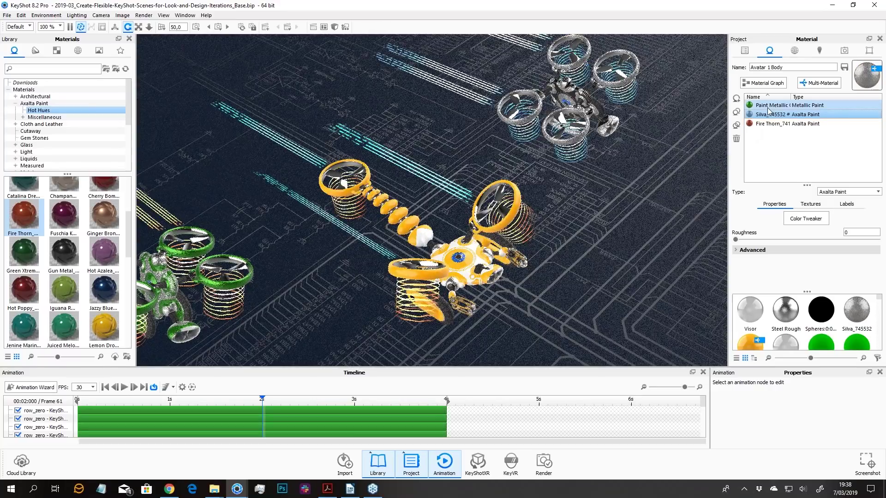
click(768, 106)
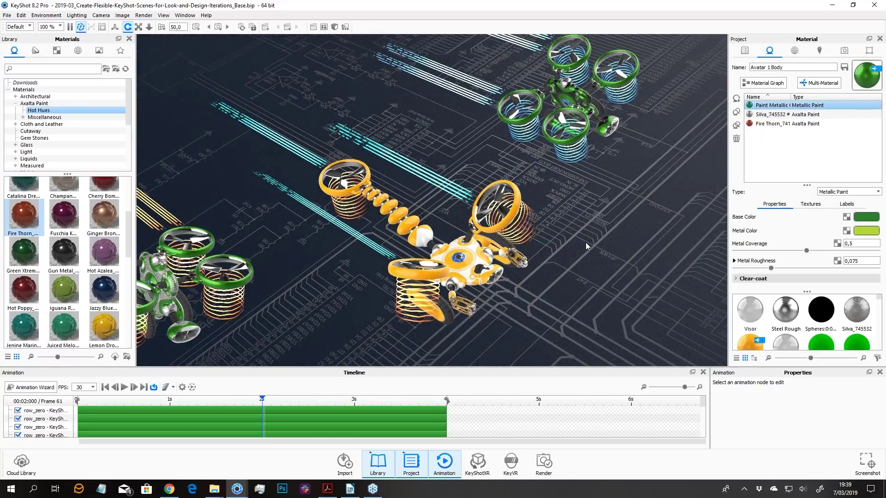
- Convert the other drone's Candy Green #2 paint to a multi-material, adding Gun Metal, Solar Eclipse and Tempting Turquoise, and make Gun Metal the active variant
scroll(580, 244, down, 3)
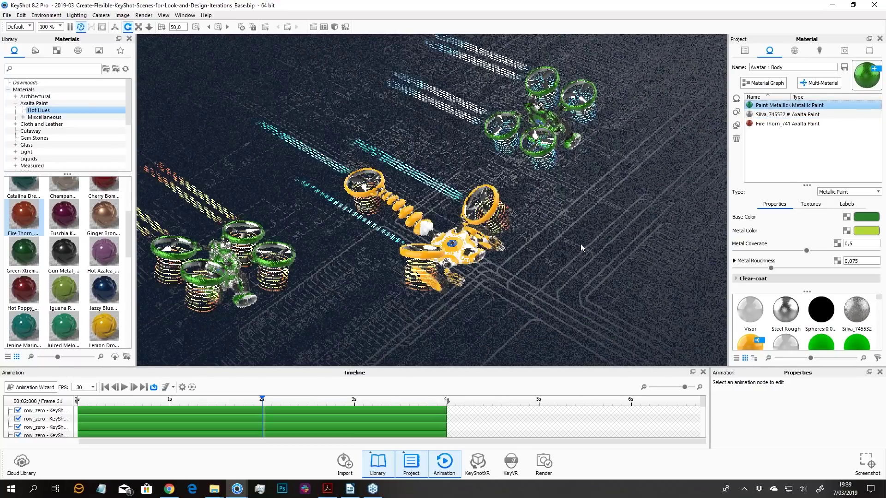
middle_drag(503, 198, 602, 188)
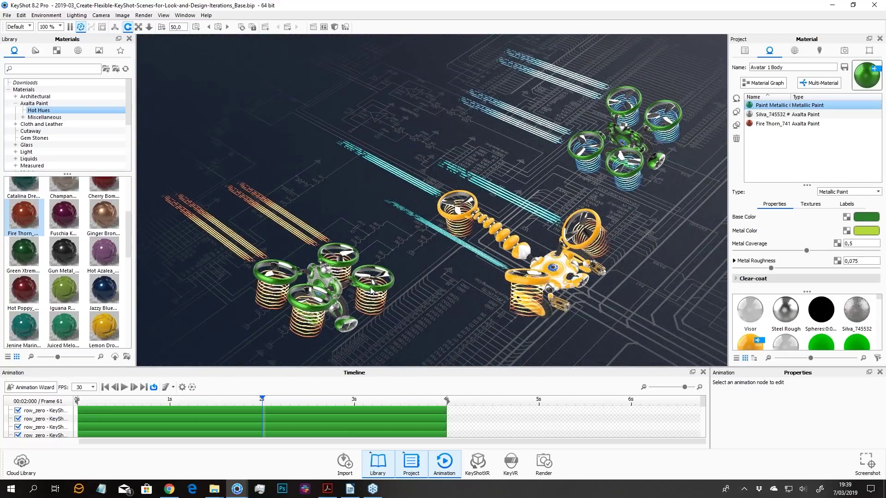
double_click(572, 217)
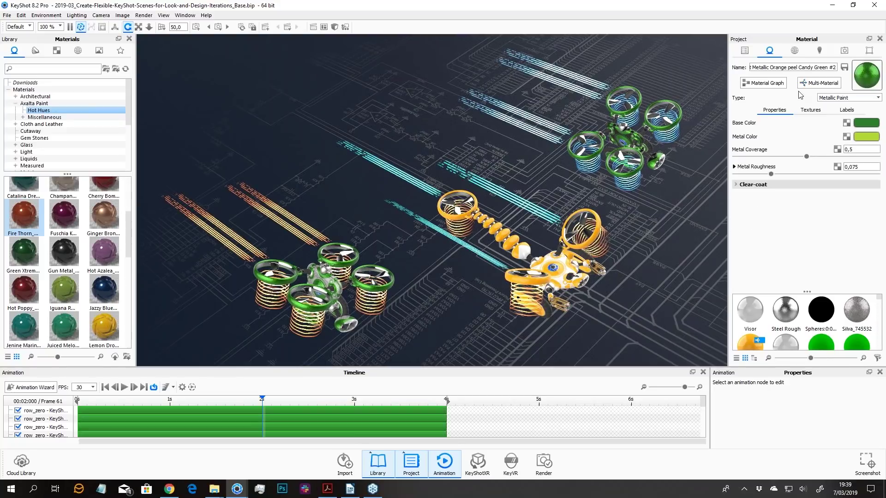
click(810, 83)
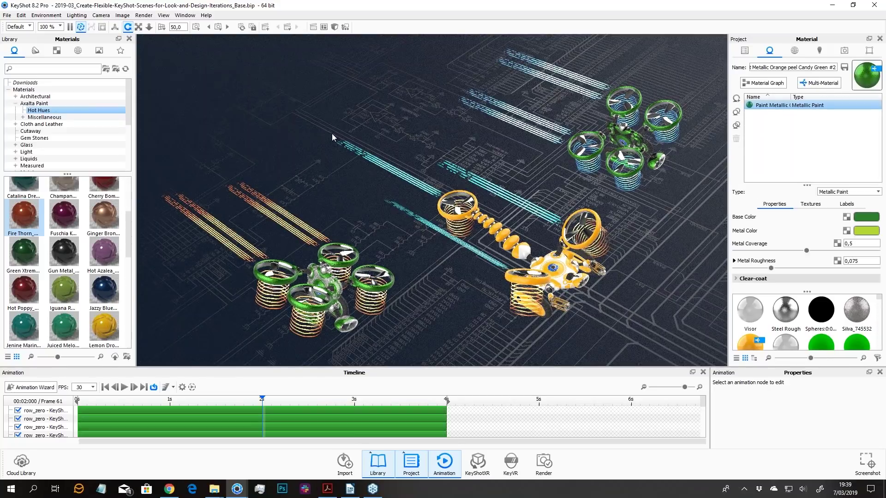
shift+drag(66, 252, 296, 277)
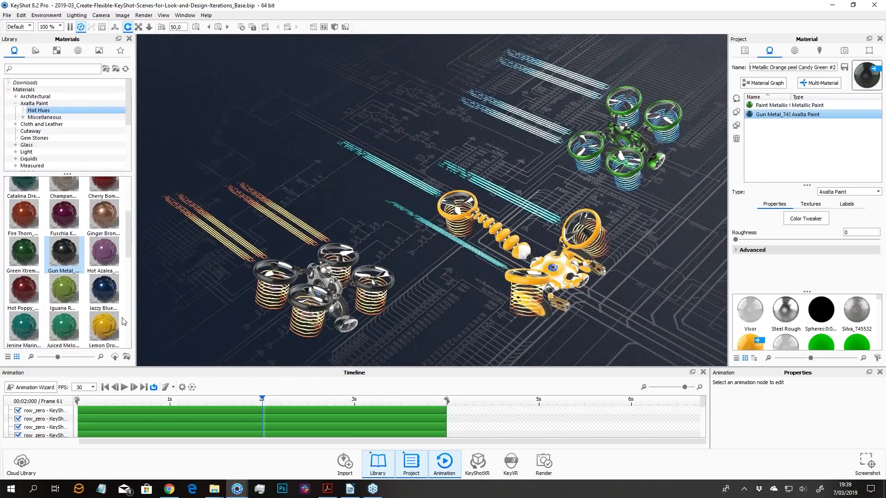
scroll(64, 255, down, 5)
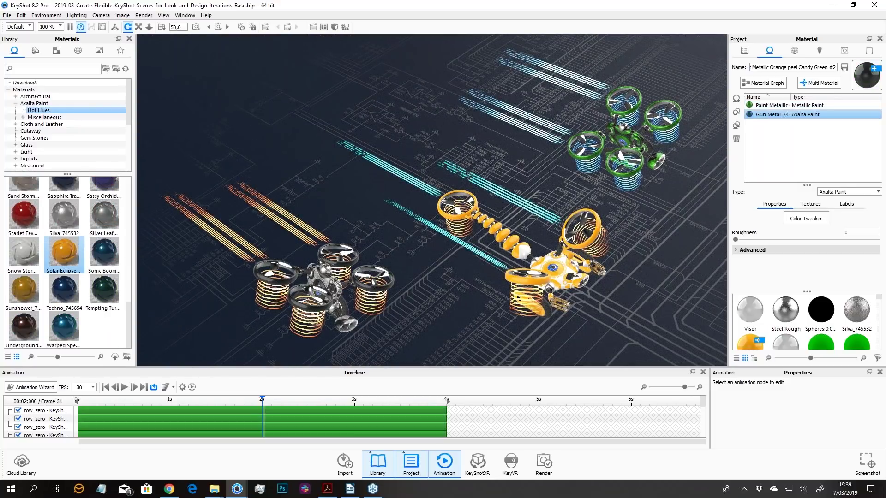
shift+drag(63, 251, 323, 286)
shift+drag(104, 289, 615, 203)
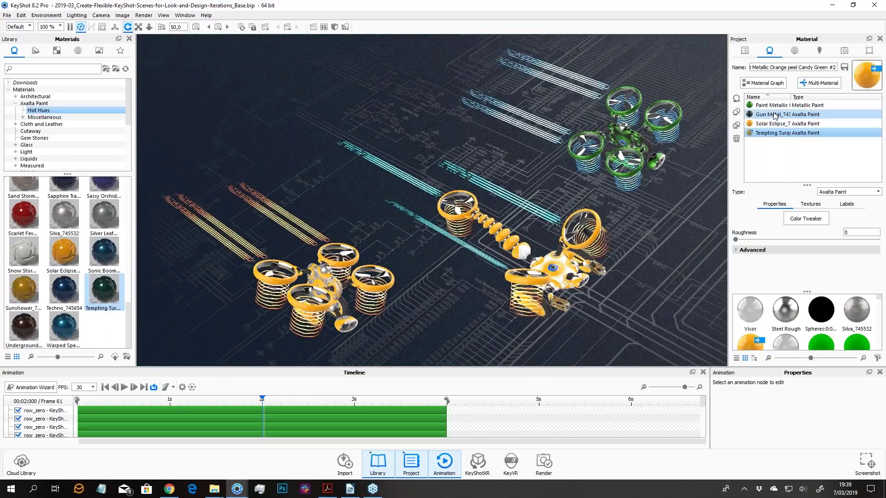
click(770, 114)
ctrl+click(772, 107)
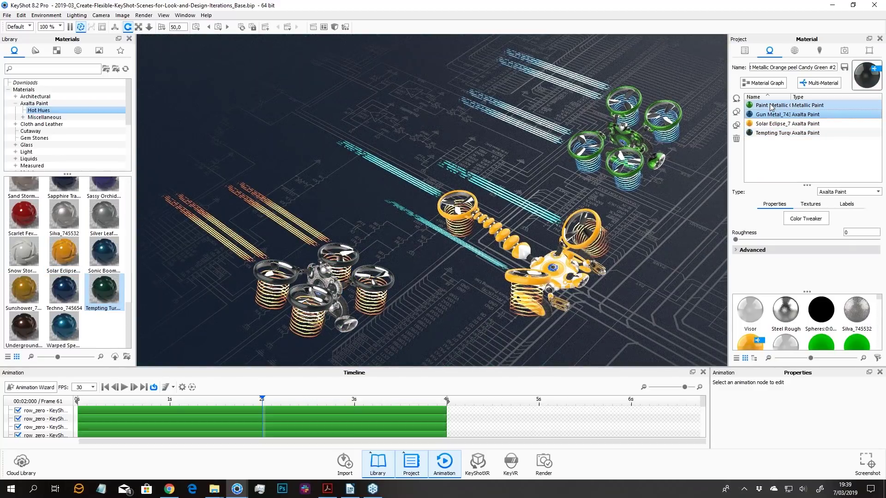
- Cycle through the front-left drone's paint variants, leave Solar Eclipse active, and turn off performance mode
click(771, 106)
click(767, 132)
ctrl+click(768, 124)
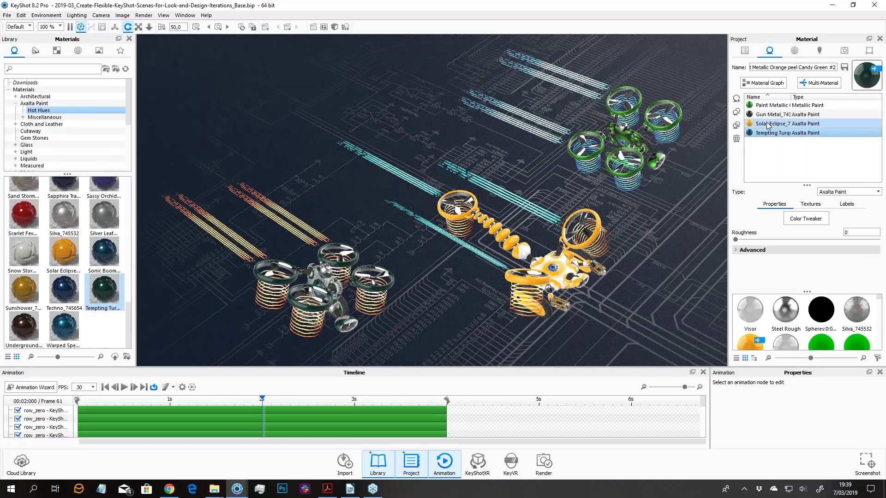
click(771, 115)
ctrl+click(771, 123)
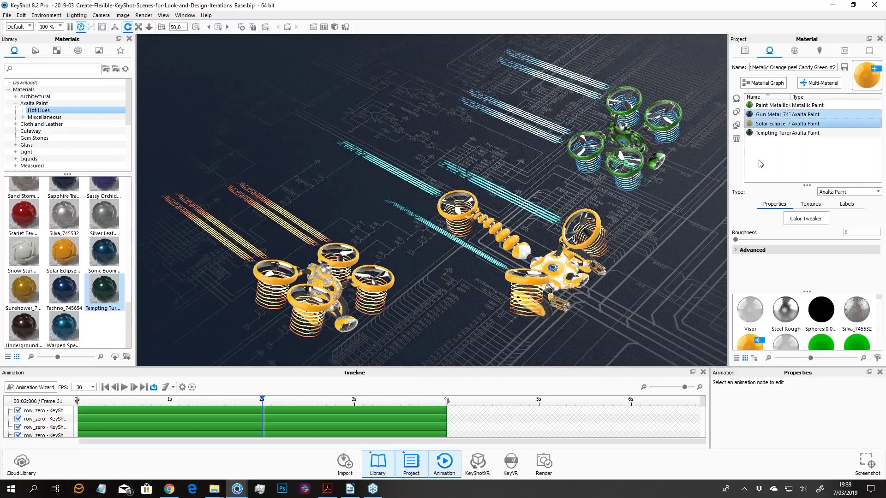
click(80, 27)
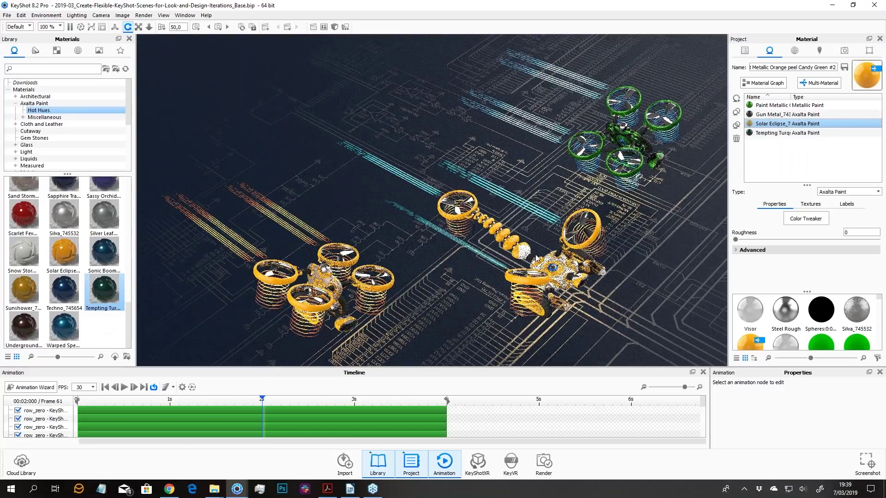
- Make Scarlet Fever the active variant of Scorpion Body and Silva_745532 the active variant of Avatar 1 Body
double_click(530, 281)
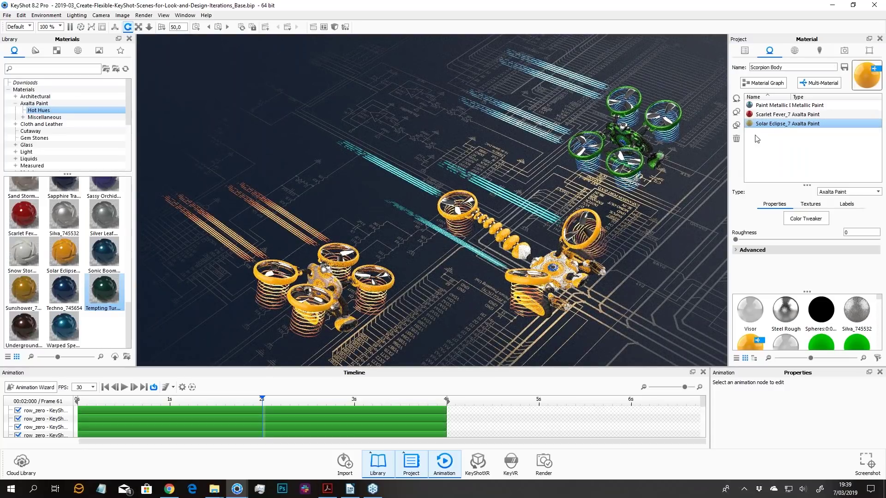
click(779, 114)
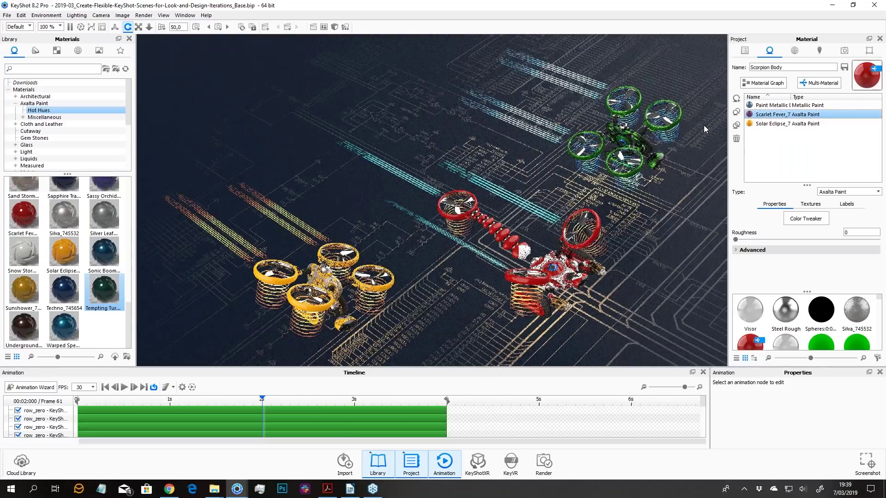
double_click(635, 148)
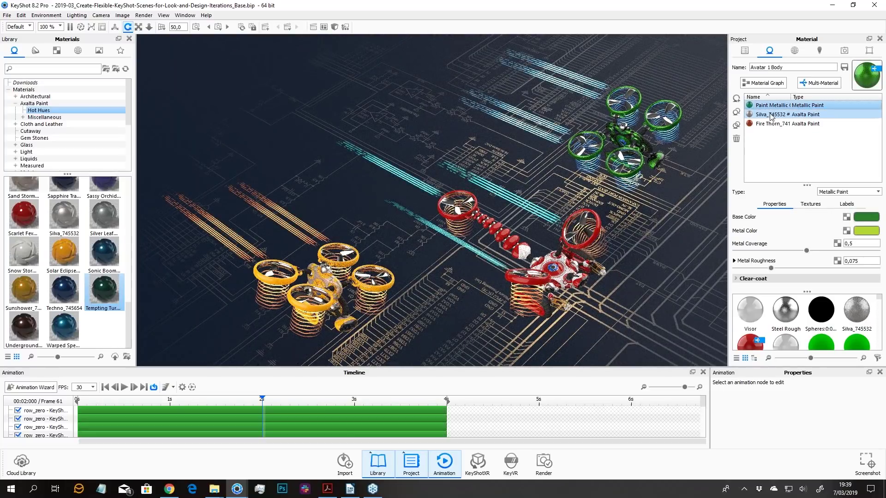
click(770, 115)
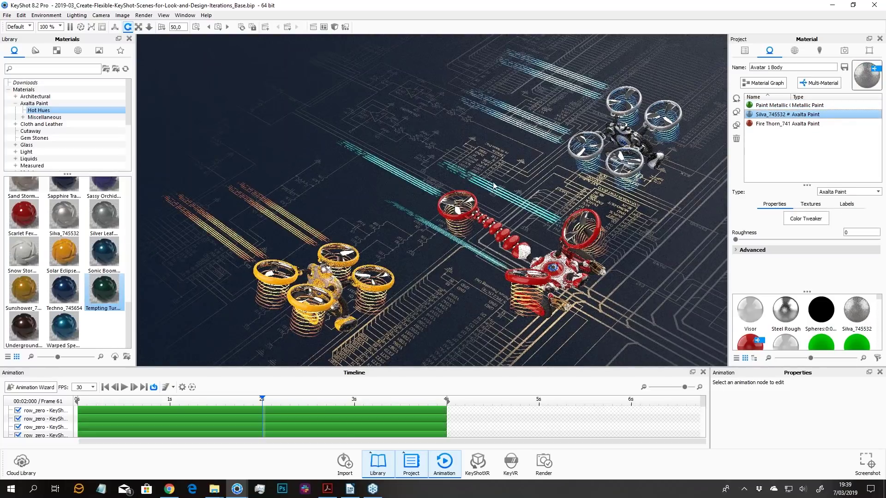
- Make White the active variant of the scorpion drone's Ion Contrail Straight multi-material
double_click(506, 182)
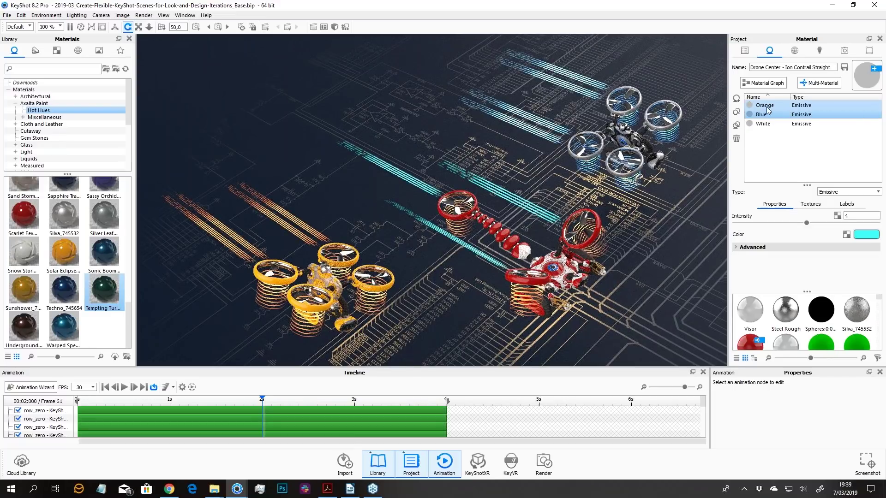
click(770, 123)
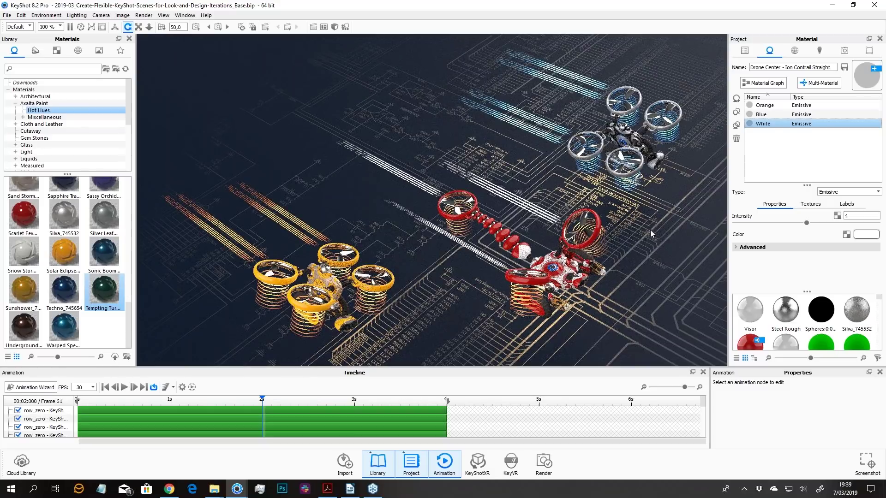
middle_drag(644, 229, 631, 228)
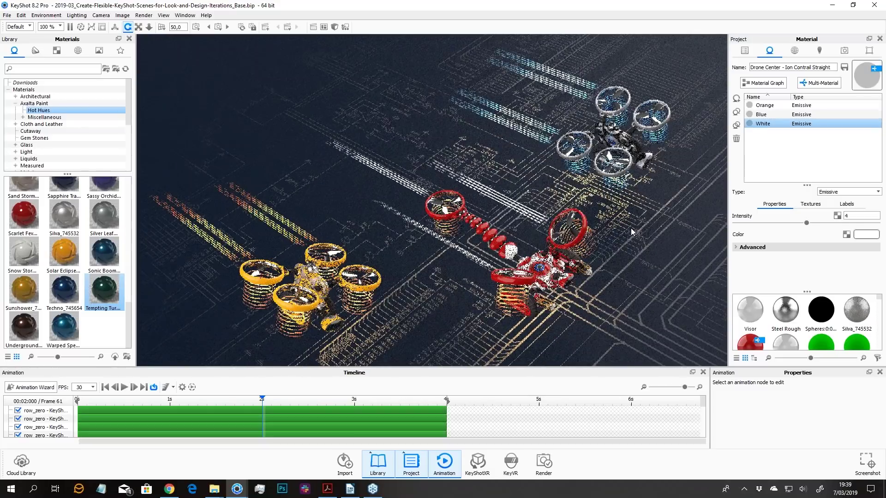
drag(633, 228, 644, 228)
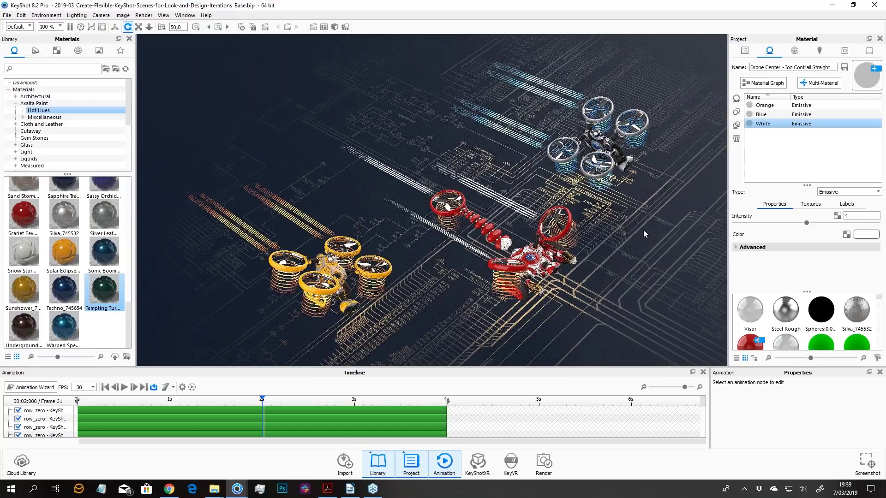
scroll(645, 234, up, 2)
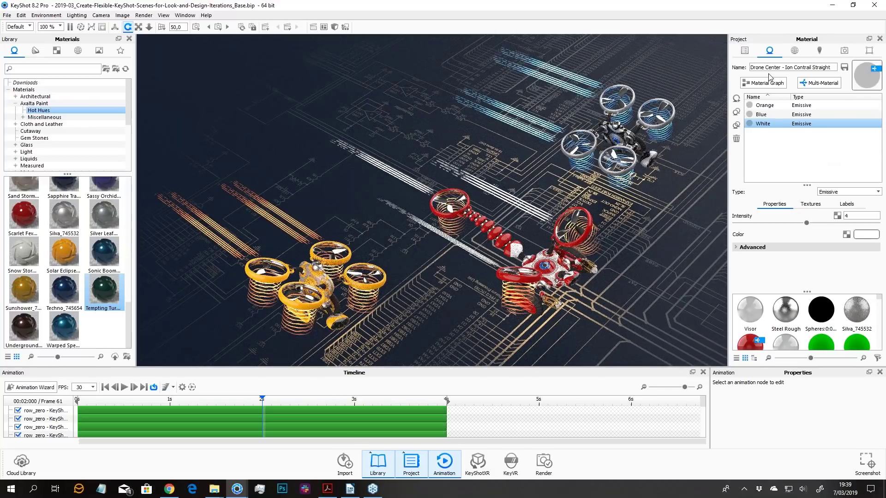
- Add a model set named "Crisscross" that clones all models and keeps materials and animations linked
click(745, 51)
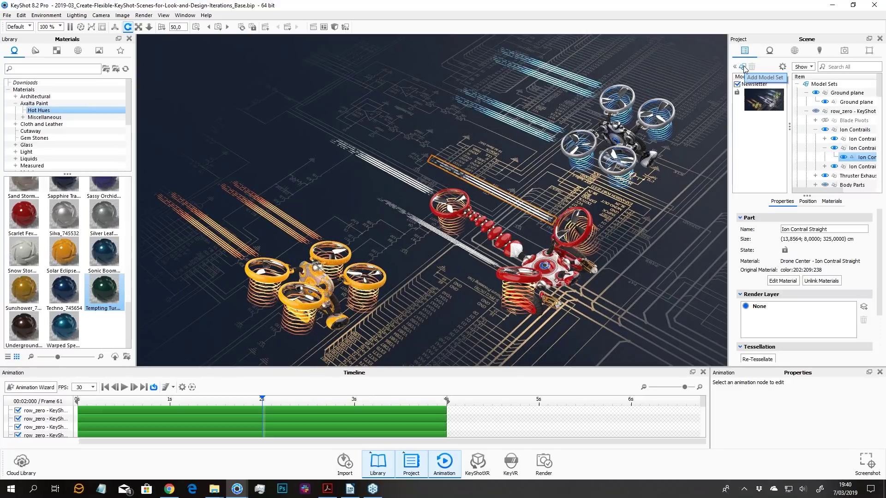
click(743, 68)
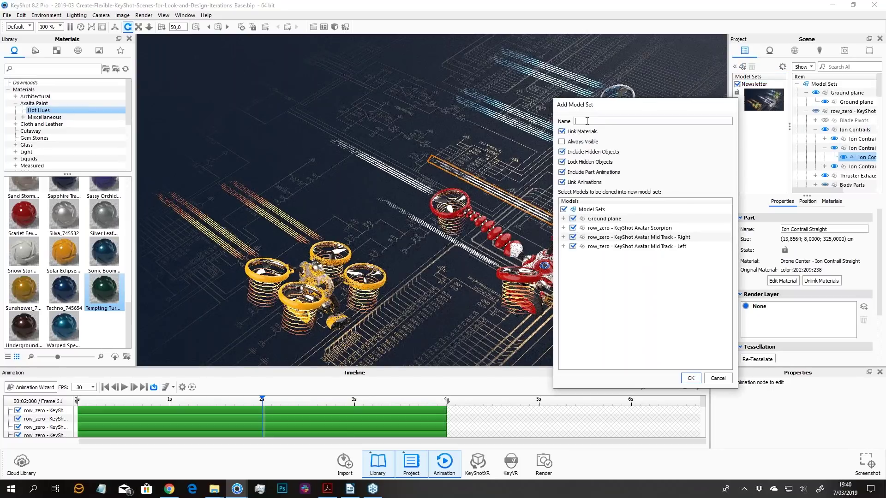
text(Crisscross)
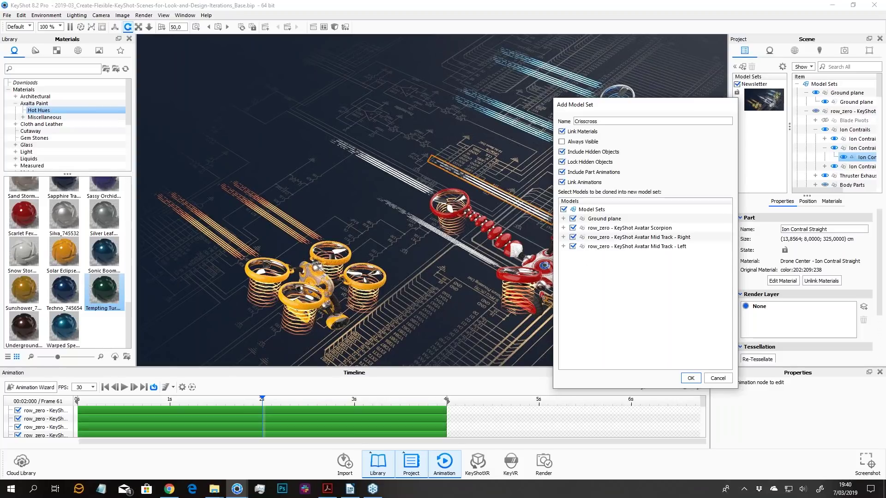
click(691, 378)
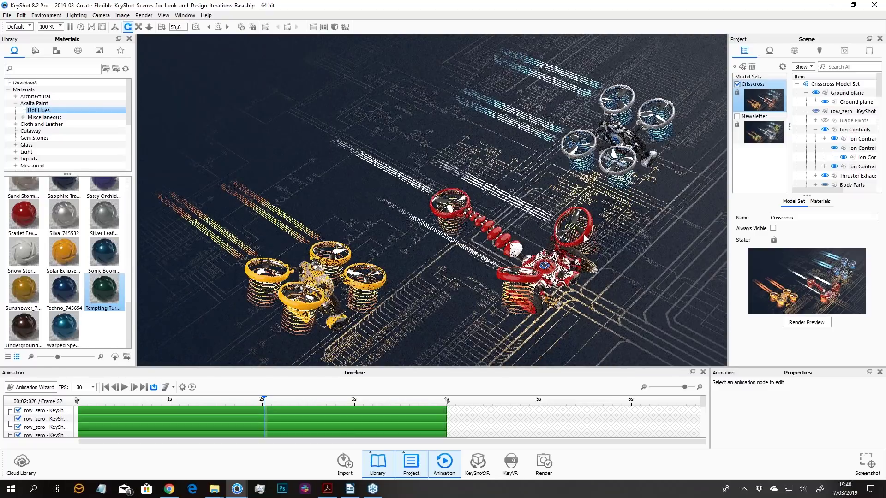
- Try the blue metallic paint on Scorpion Body in the Crisscross model set, and make Solar Eclipse the active variant
click(585, 235)
click(770, 51)
click(774, 123)
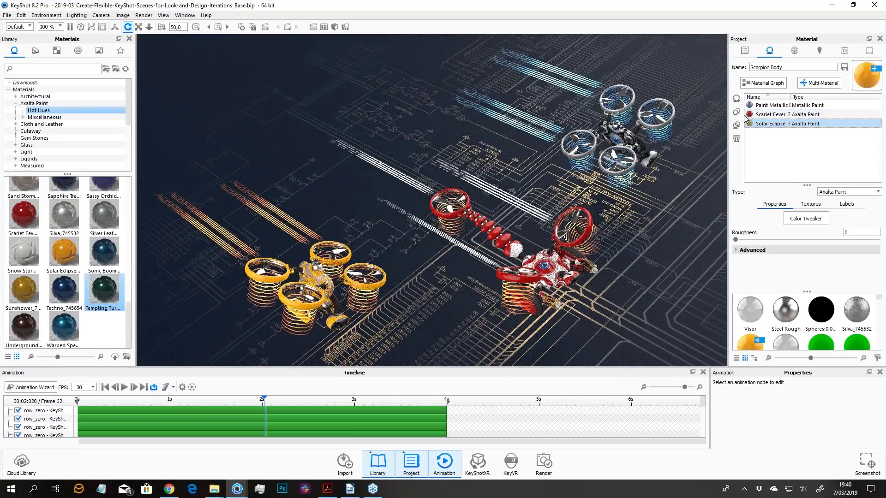
click(767, 106)
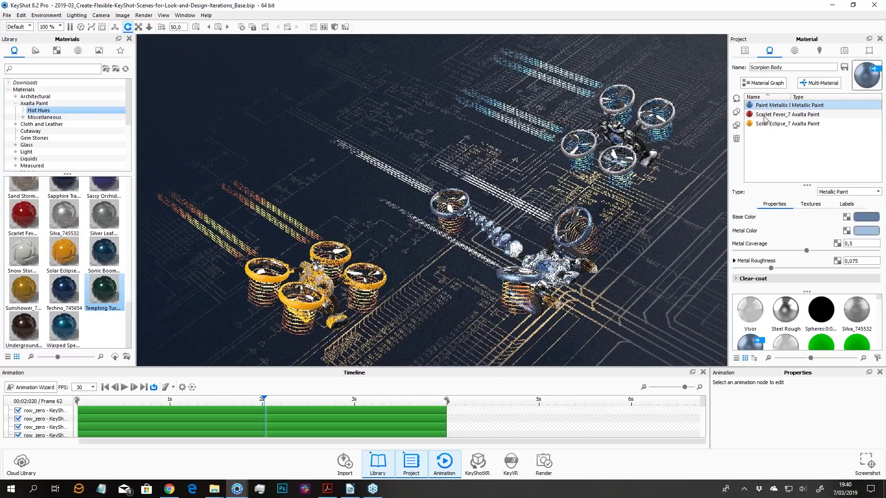
click(802, 123)
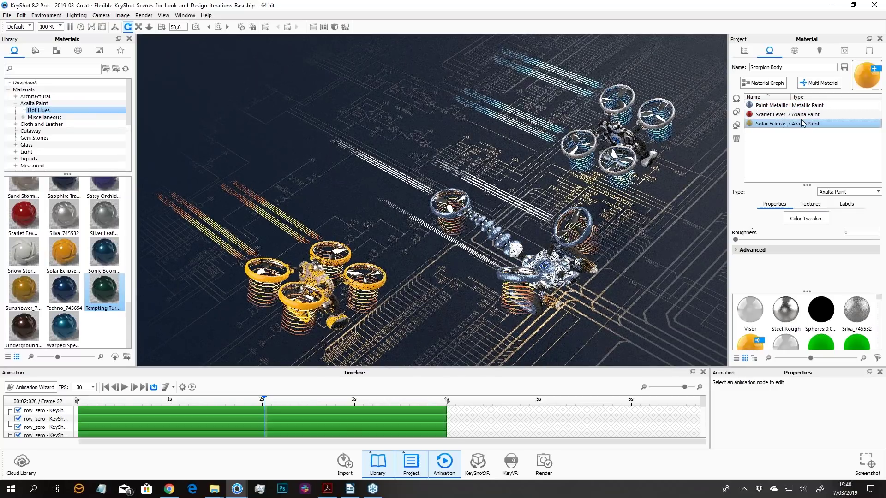
- Switch to the Newsletter model set to compare the scorpion's linked paint, and return to the Crisscross set
click(745, 51)
click(767, 131)
click(736, 117)
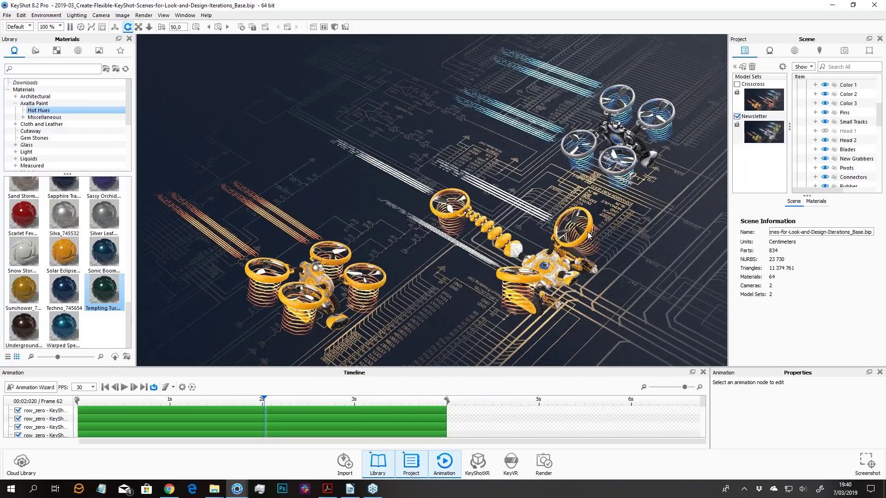
click(765, 98)
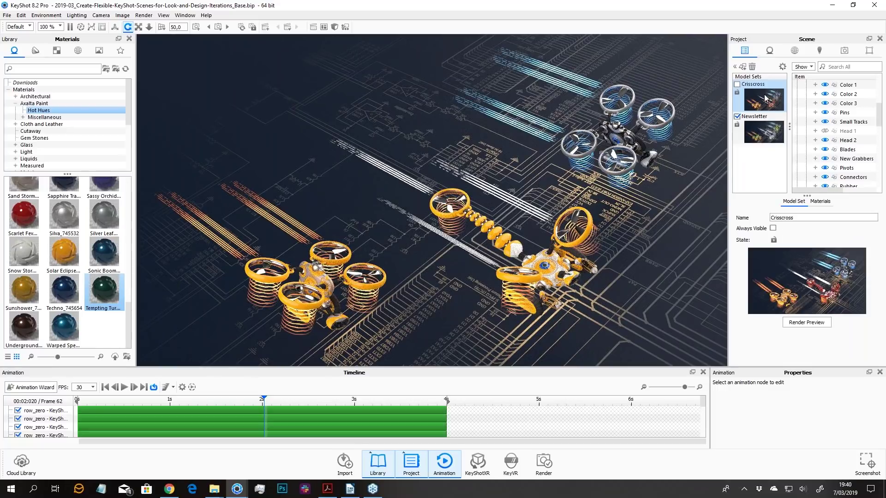
double_click(764, 98)
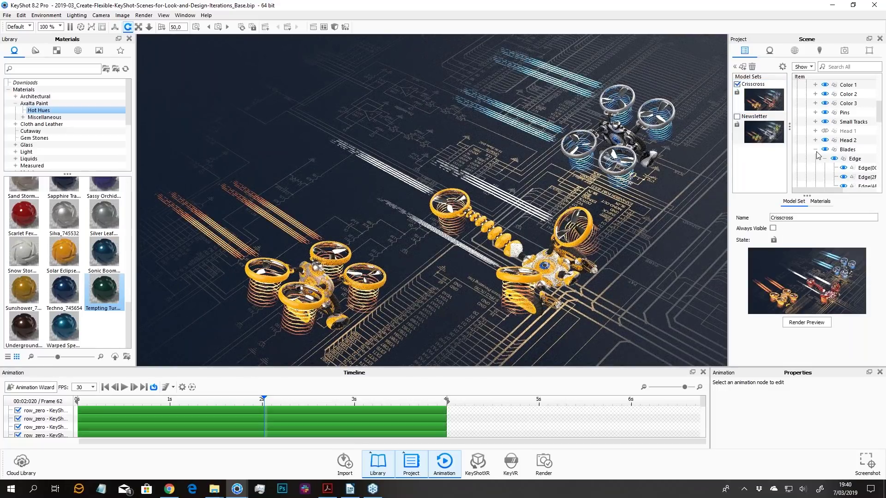
- In the Crisscross model set, rotate the scorpion drone to -90° in Y and move it to about X -260, Y 457, Z 90
scroll(816, 155, up, 5)
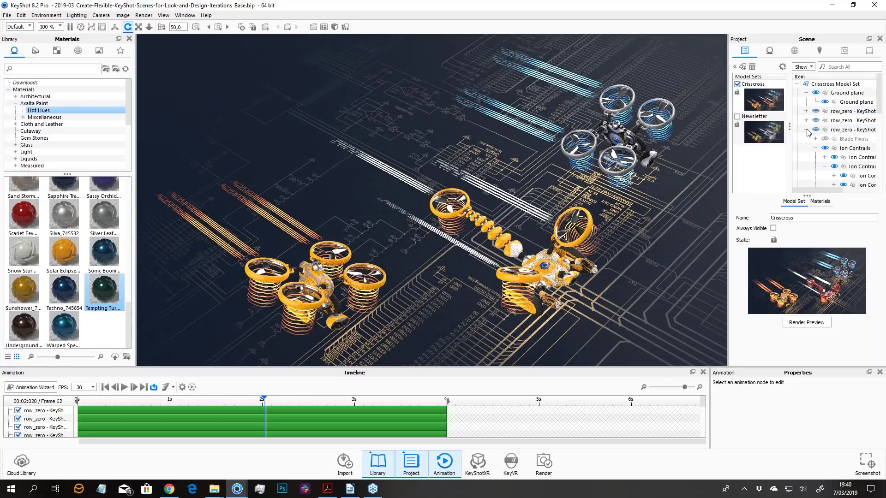
click(807, 131)
click(849, 112)
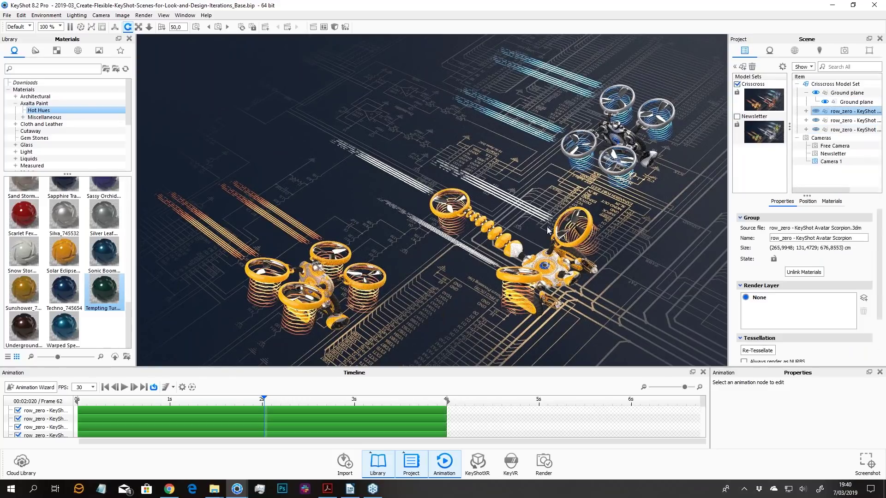
scroll(546, 221, down, 3)
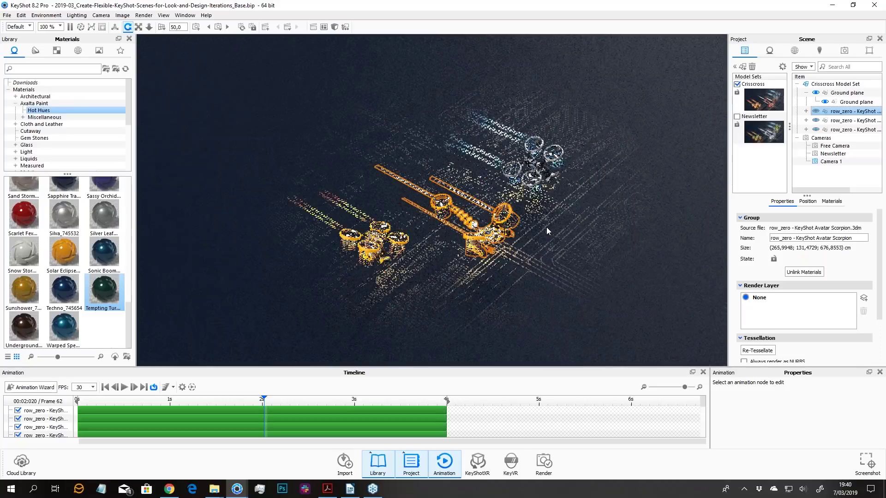
click(808, 201)
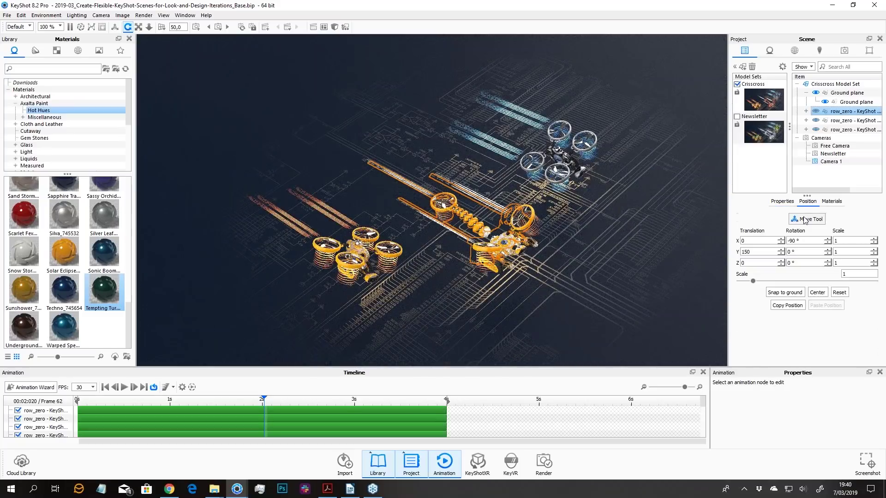
click(806, 218)
drag(428, 152, 651, 184)
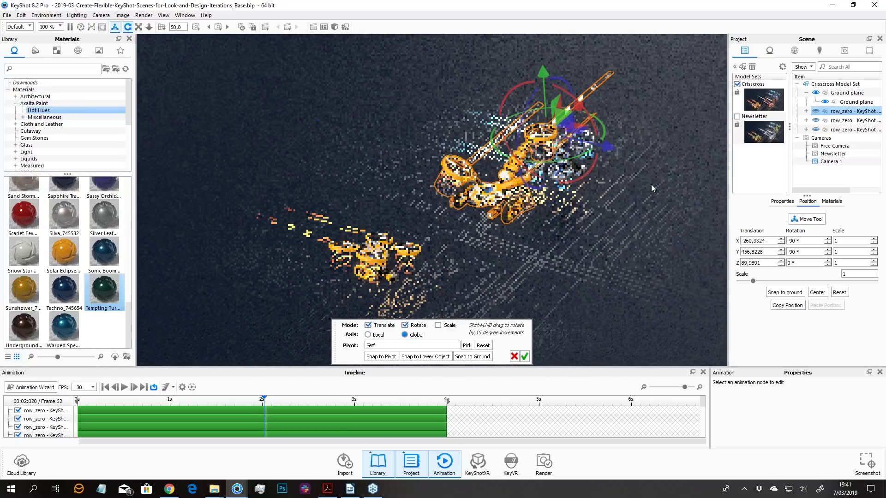
click(525, 356)
- Turn the silver drone to a rotation of 0°, 75°, 90° and move it to about X 58, Y 279, Z -518
click(864, 122)
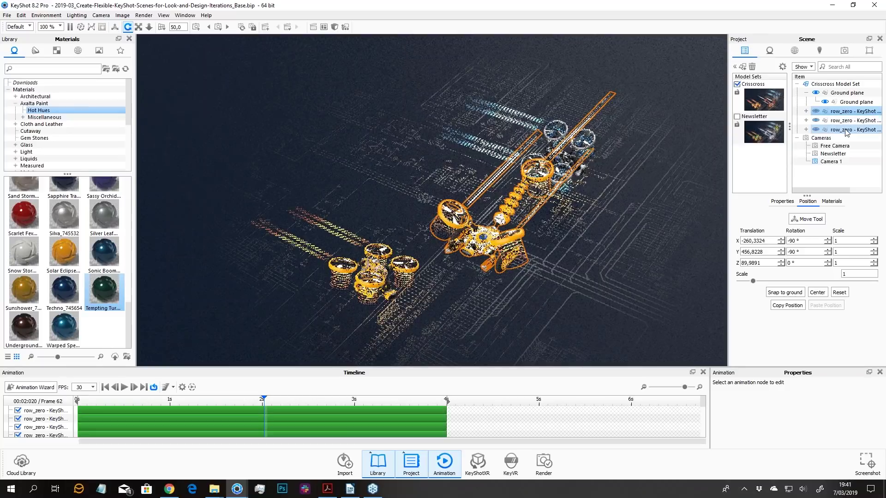
click(808, 219)
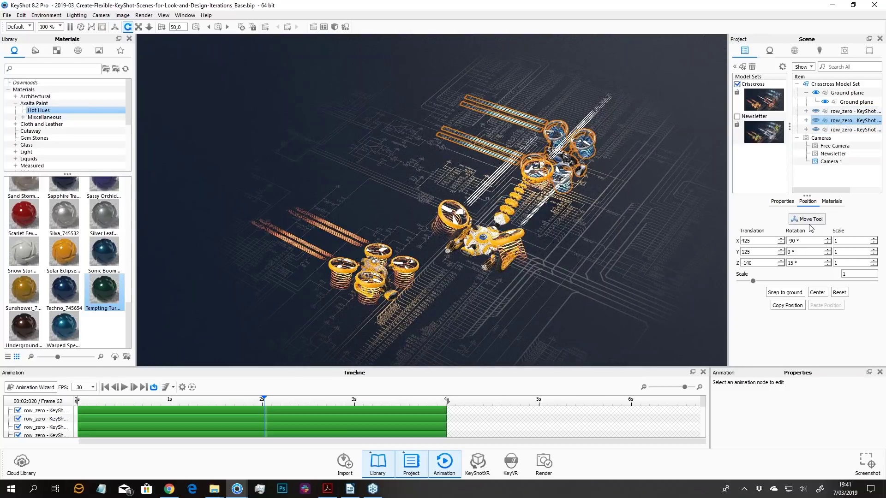
drag(544, 134, 414, 148)
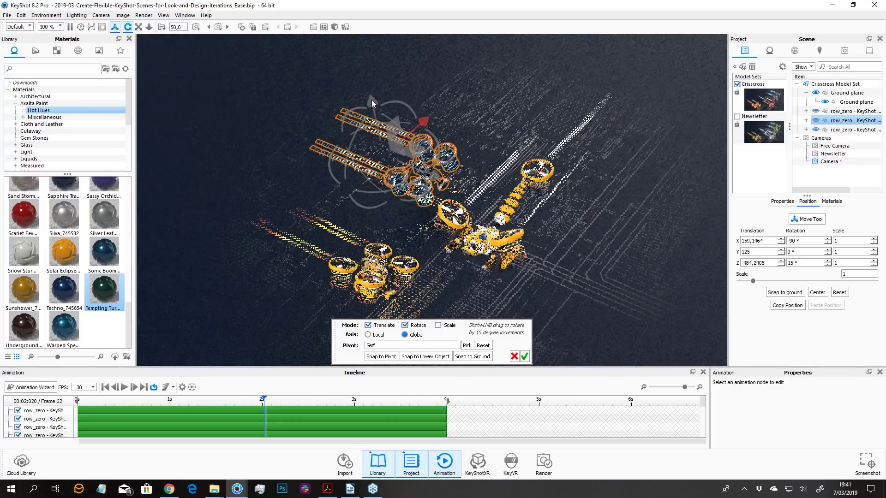
drag(372, 100, 394, 41)
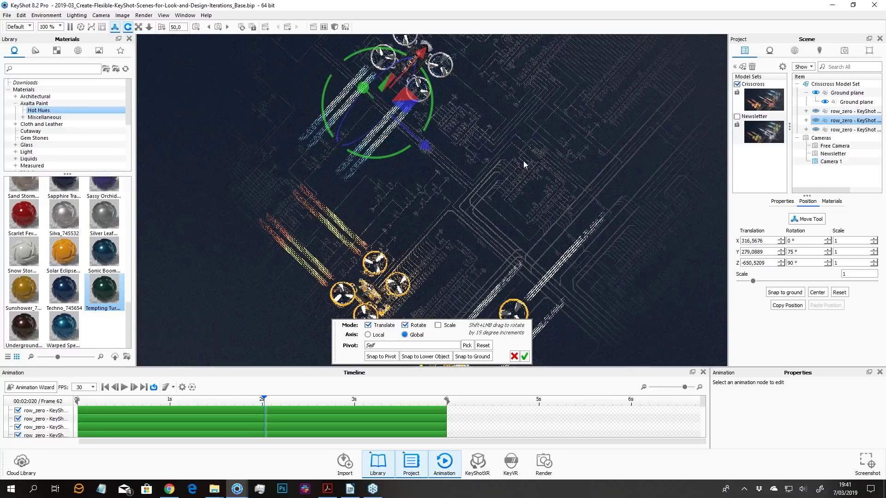
drag(523, 160, 398, 179)
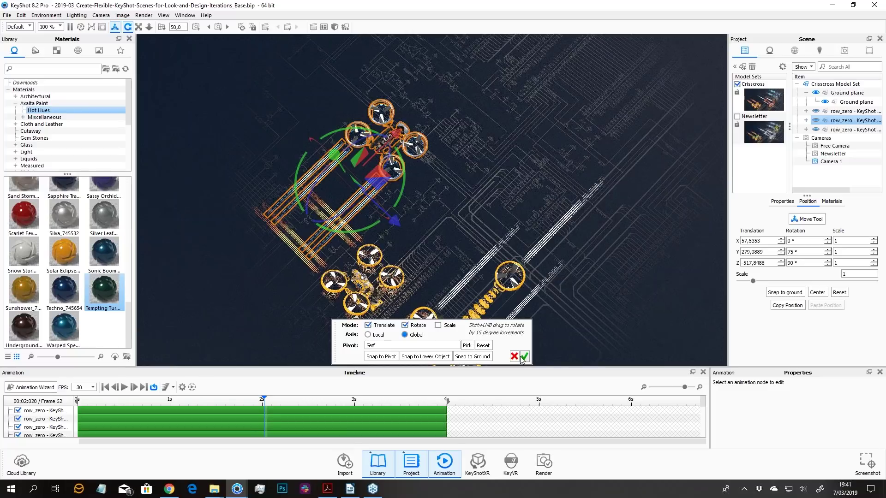
click(522, 358)
- Make Scarlet Fever the active variant of Scorpion Body and switch to the Newsletter model set
drag(430, 288, 542, 272)
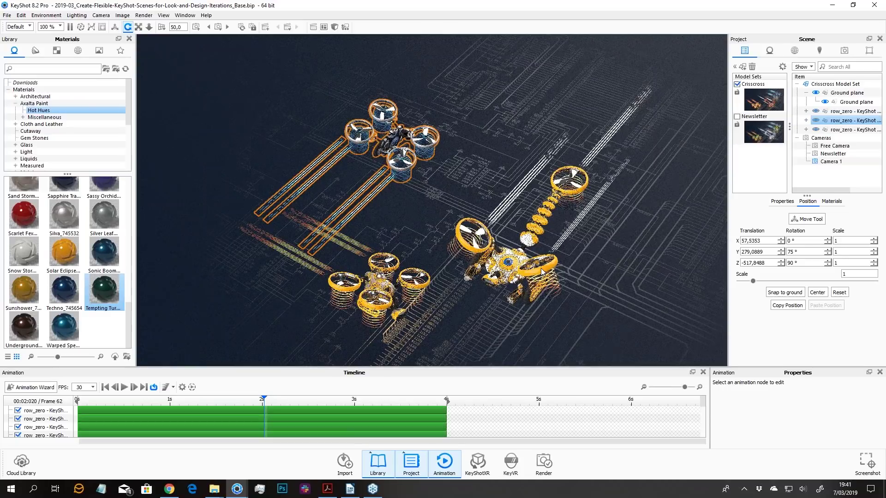
double_click(543, 272)
click(768, 116)
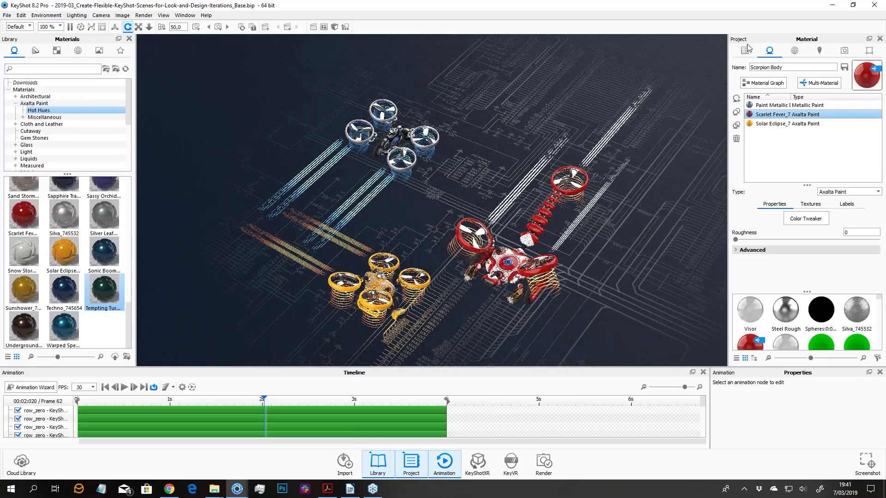
click(744, 50)
click(760, 123)
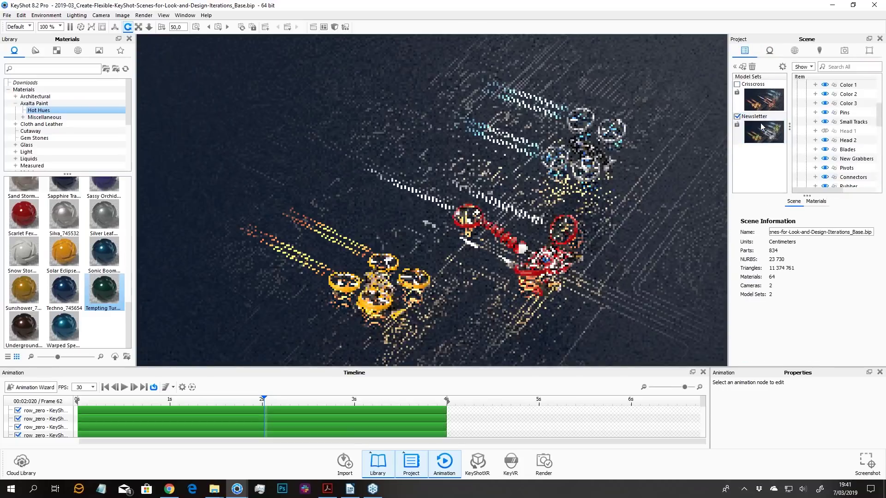
- Compare the two model sets' previews and make Crisscross the active model set instead of Newsletter
click(763, 101)
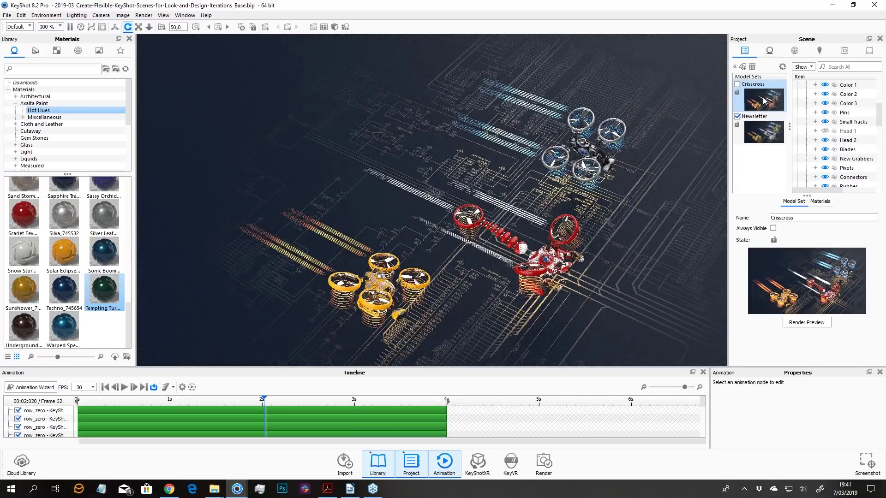
click(764, 131)
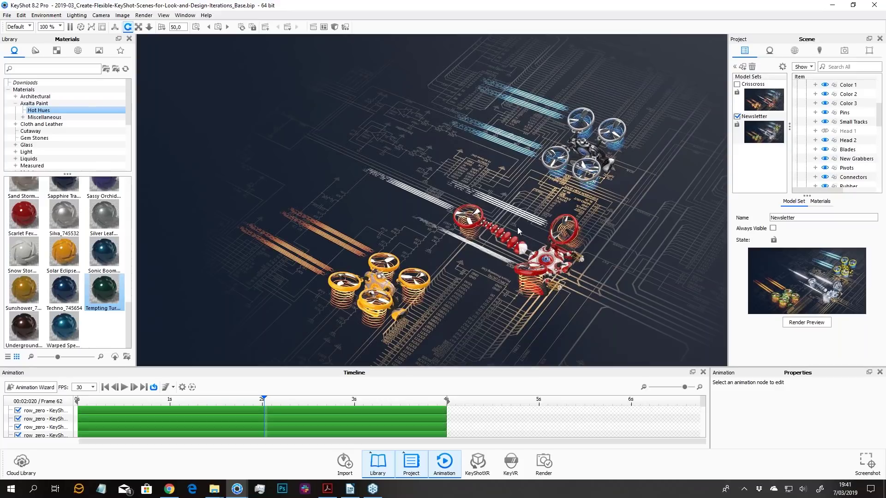
middle_drag(517, 227, 514, 220)
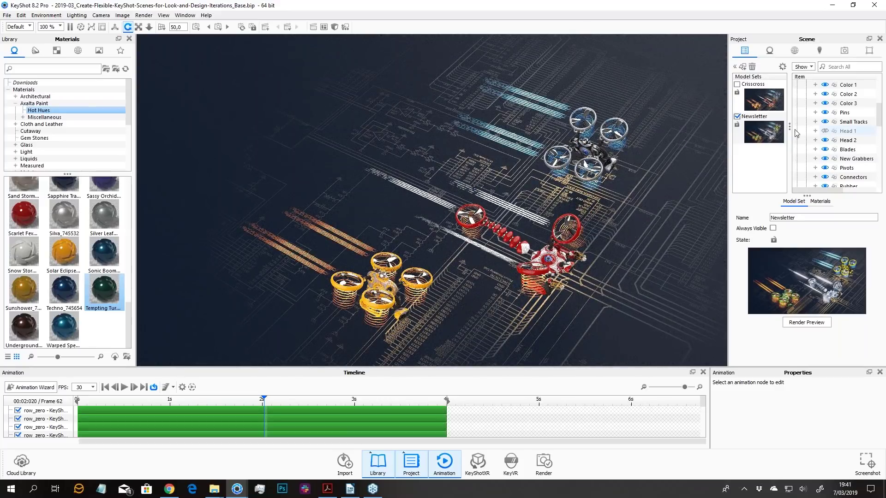
click(760, 89)
click(737, 84)
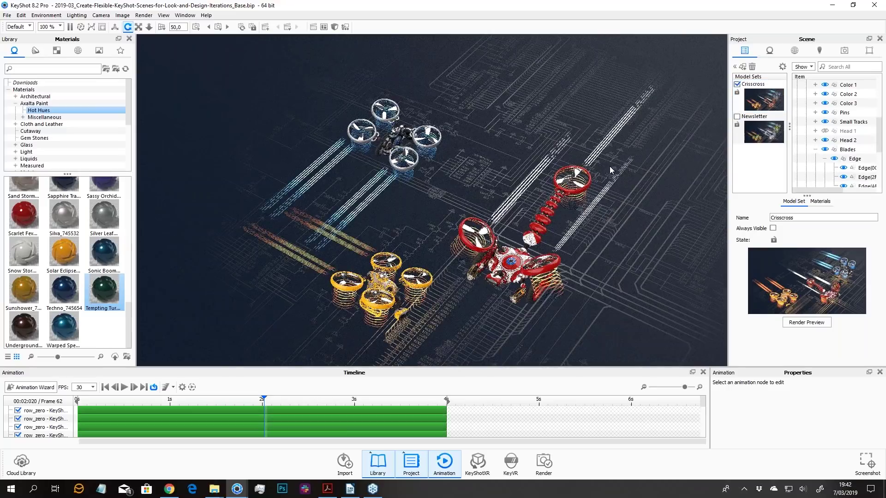
- Frame the three drones of the Crisscross layout and save the view as a new camera named Crisscross
drag(611, 170, 612, 188)
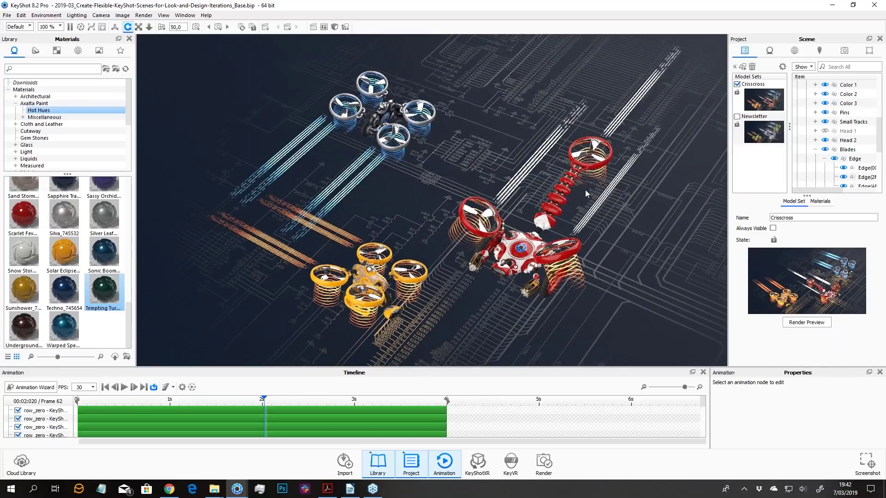
drag(585, 190, 570, 202)
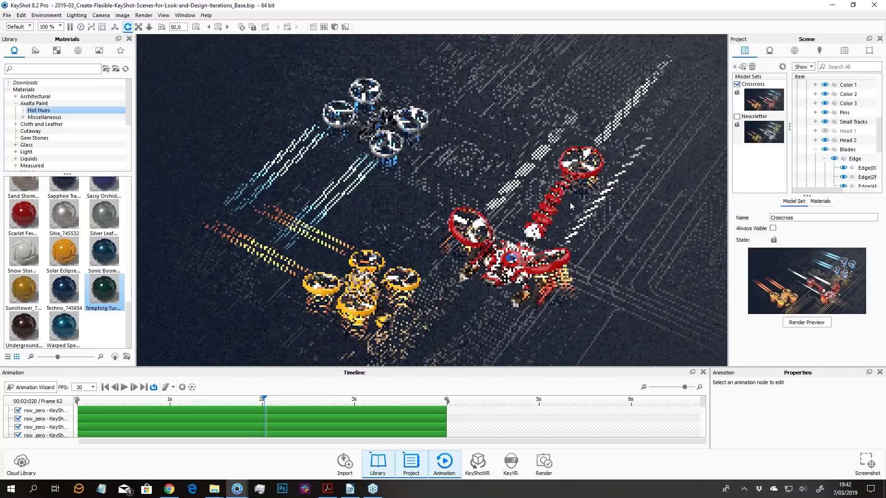
click(845, 50)
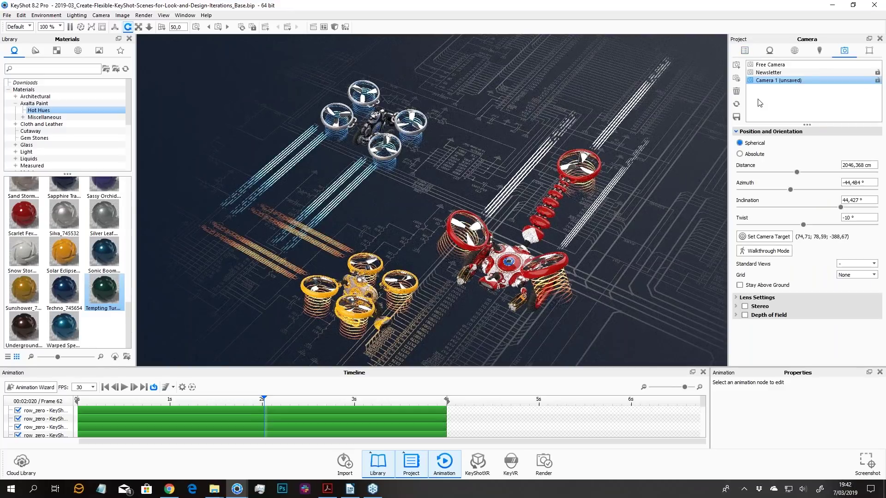
click(737, 65)
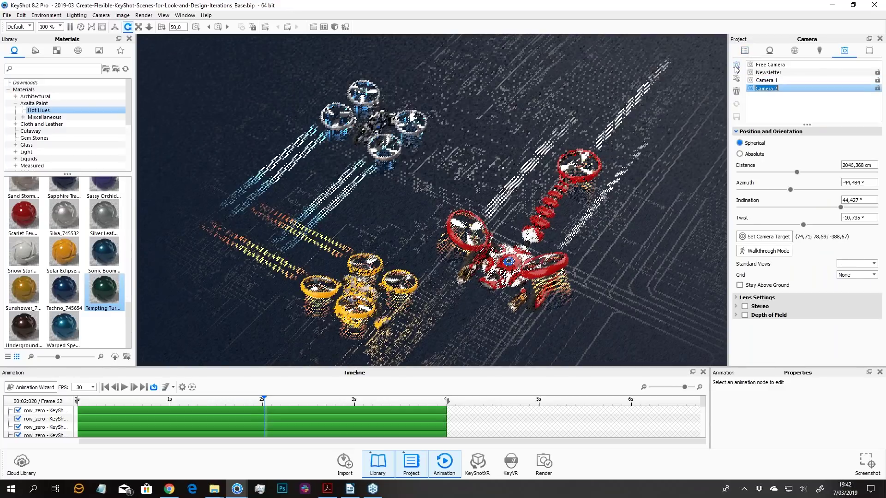
text(Crisscross)
key(Return)
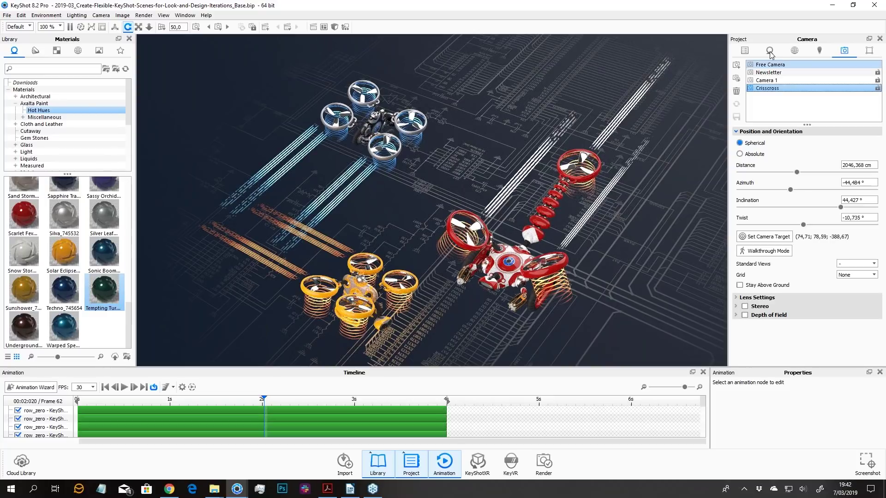
click(744, 51)
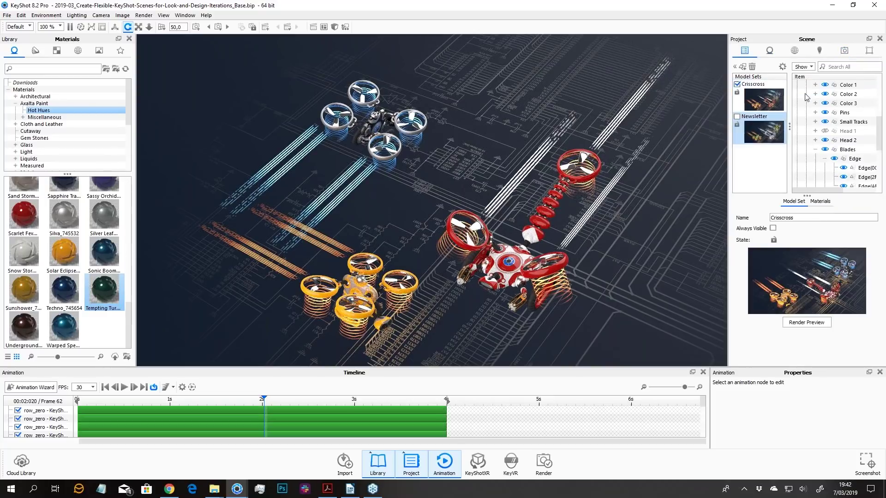
click(844, 51)
click(770, 88)
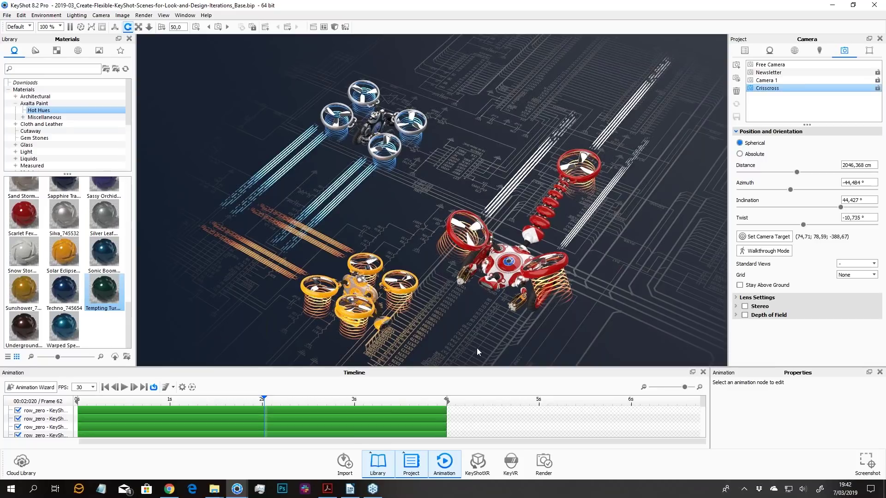
- Hide the animation timeline, and open the Studios window docked above the materials library
key(a)
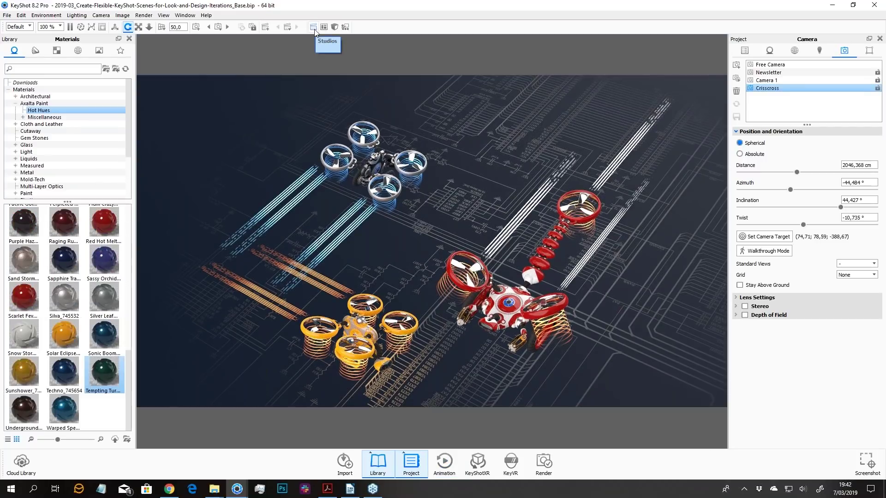
right_click(362, 28)
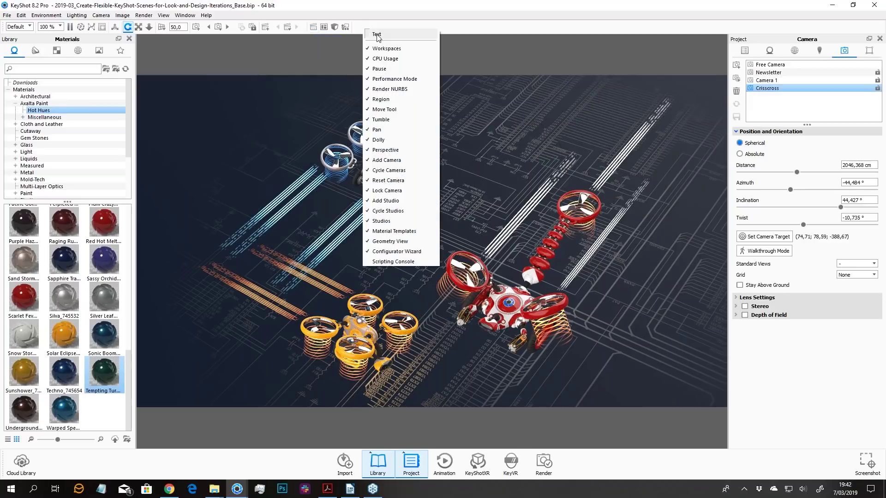
click(377, 36)
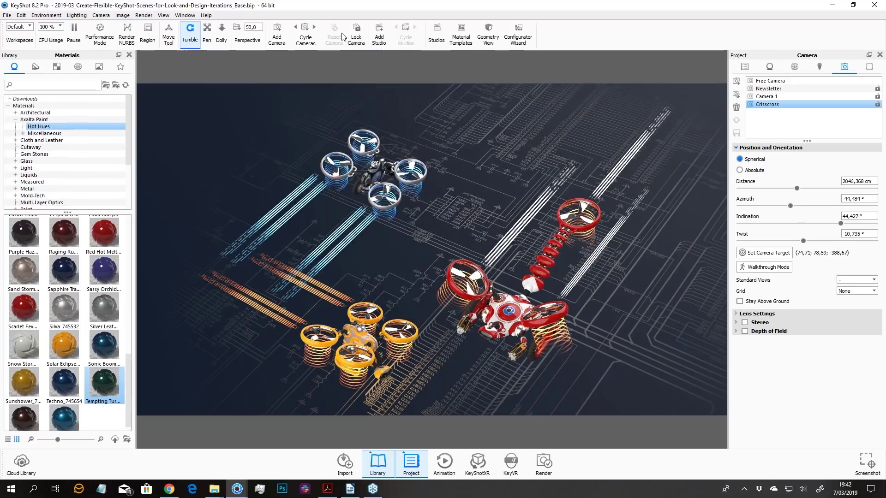
click(437, 37)
drag(433, 157, 183, 134)
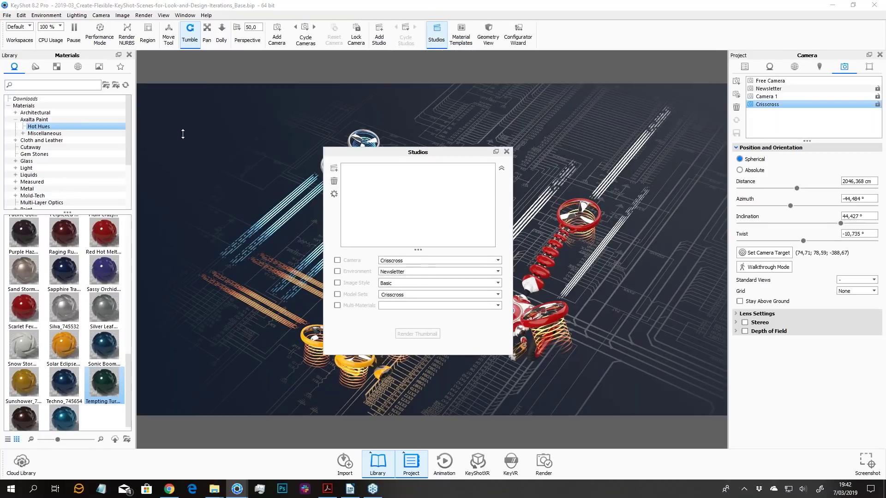
drag(438, 153, 93, 60)
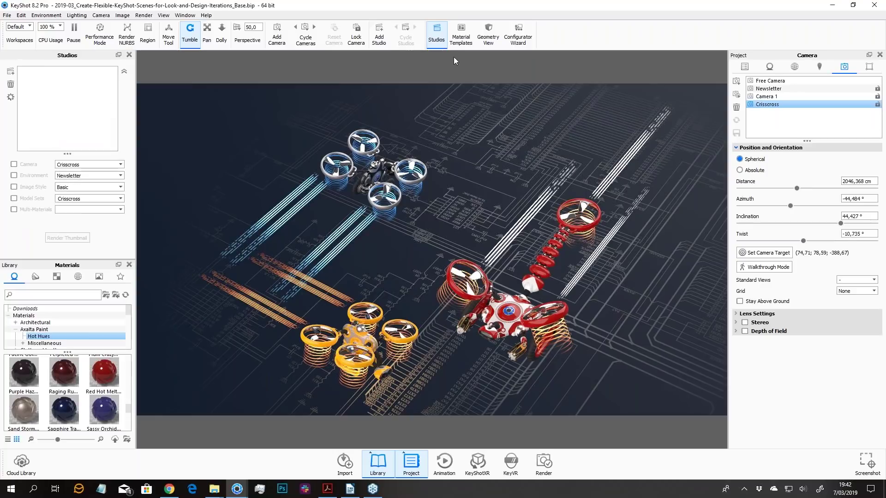
right_click(469, 39)
click(478, 46)
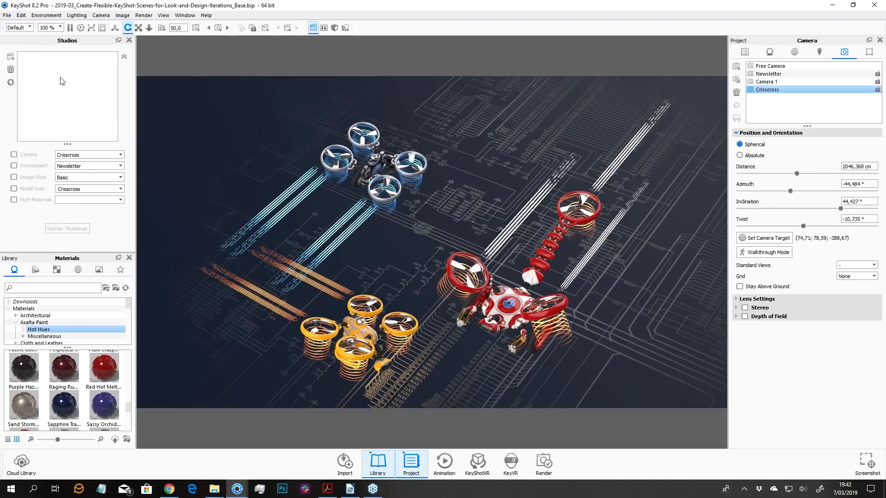
- Add a new studio and assign the Newsletter camera to it
click(10, 57)
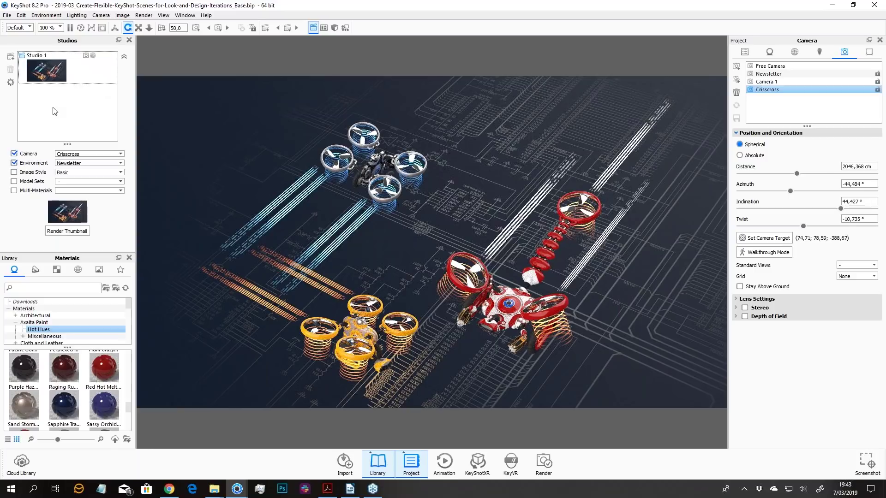
click(46, 64)
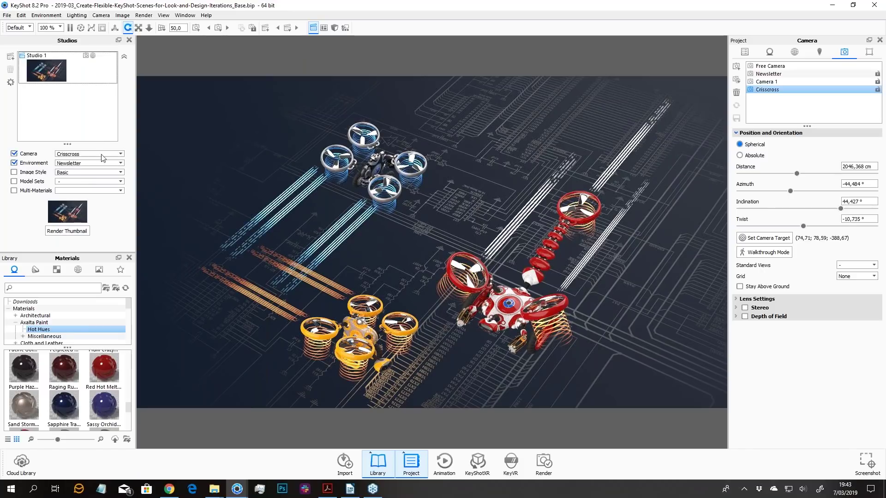
click(87, 154)
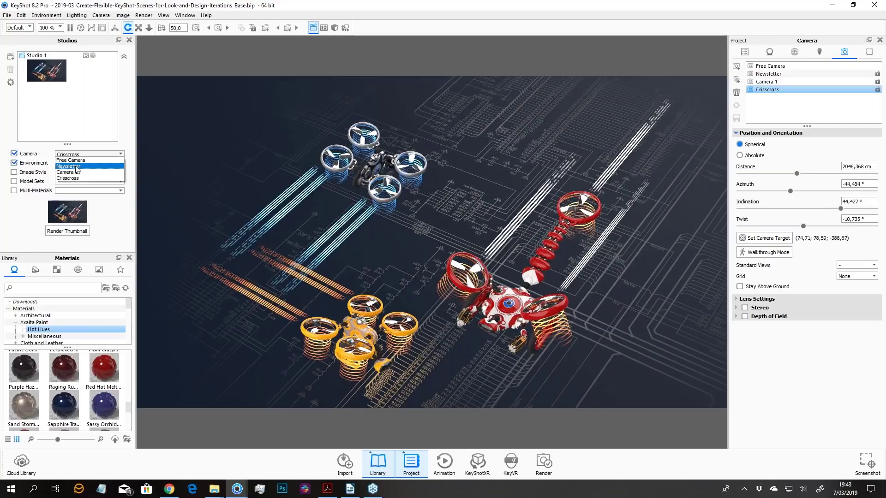
click(77, 166)
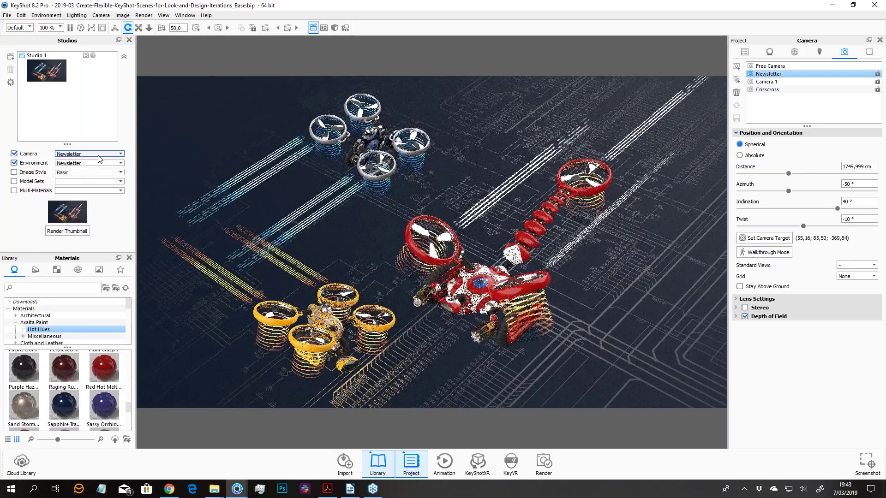
- Include model sets in Studio 1 and assign only the Newsletter set, leaving Crisscross out
click(14, 181)
click(69, 181)
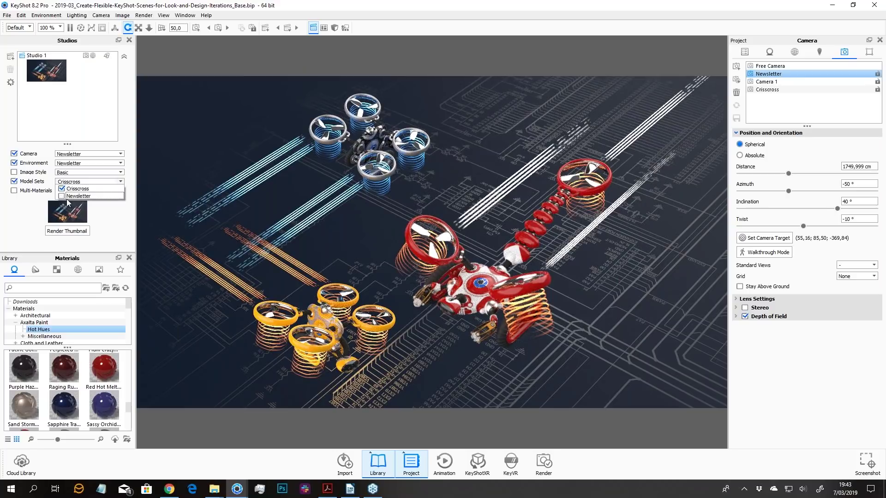
click(61, 197)
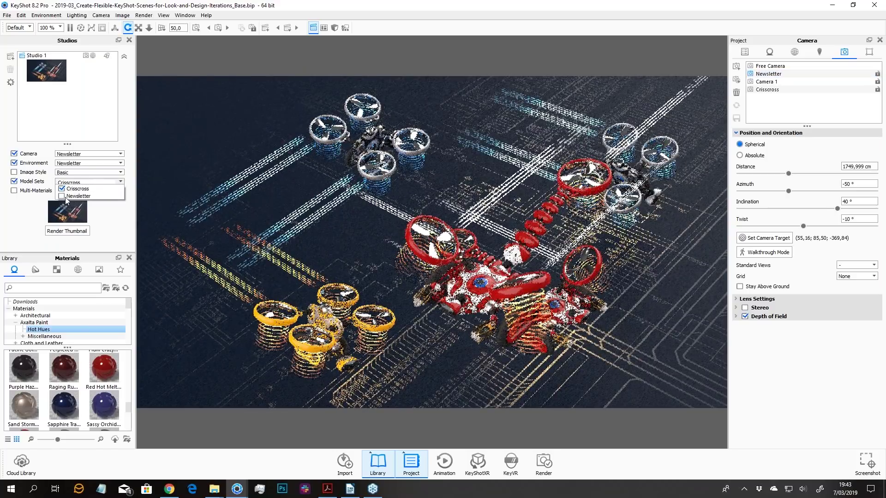
click(61, 189)
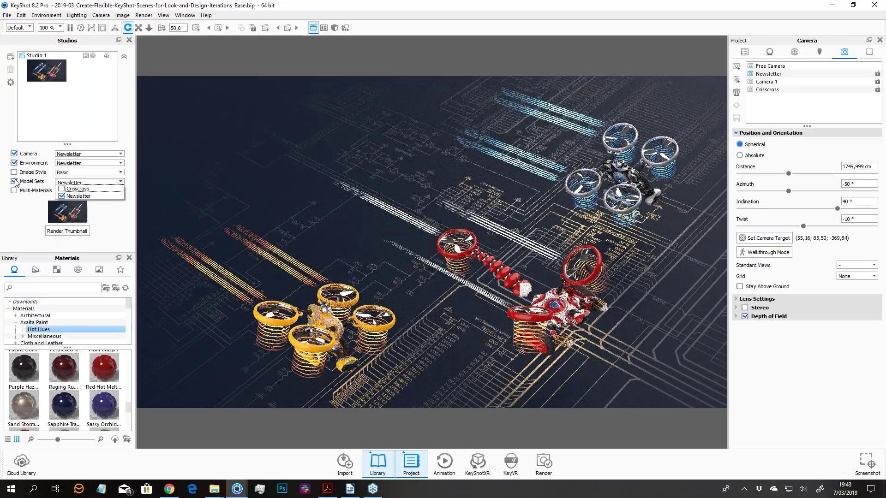
click(19, 185)
click(76, 182)
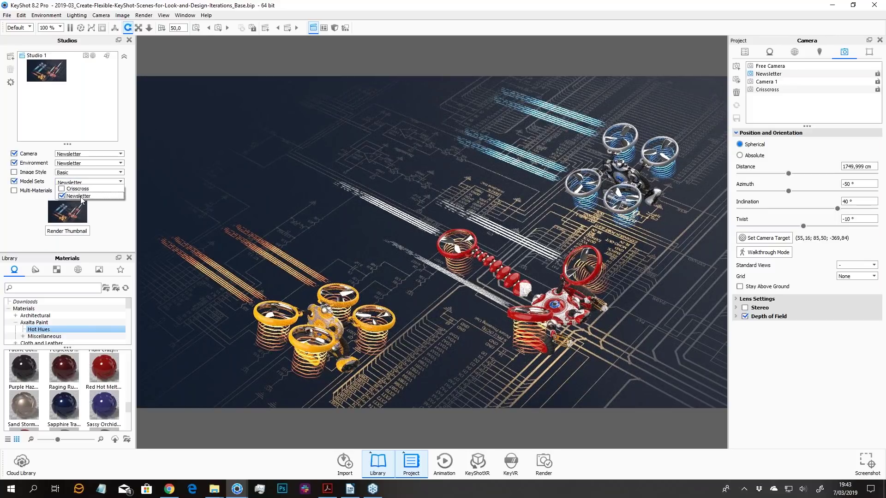
click(129, 218)
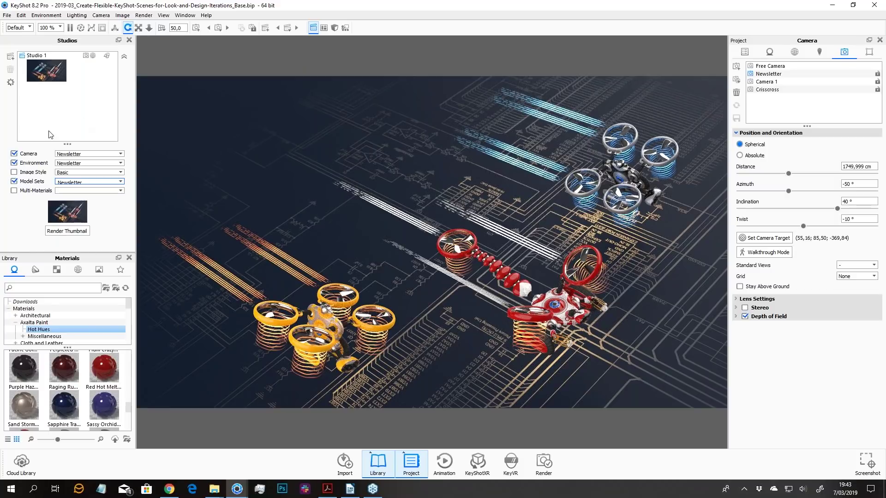
- Duplicate Studio 1 and set the copy to the Crisscross camera and the Crisscross model set
click(57, 70)
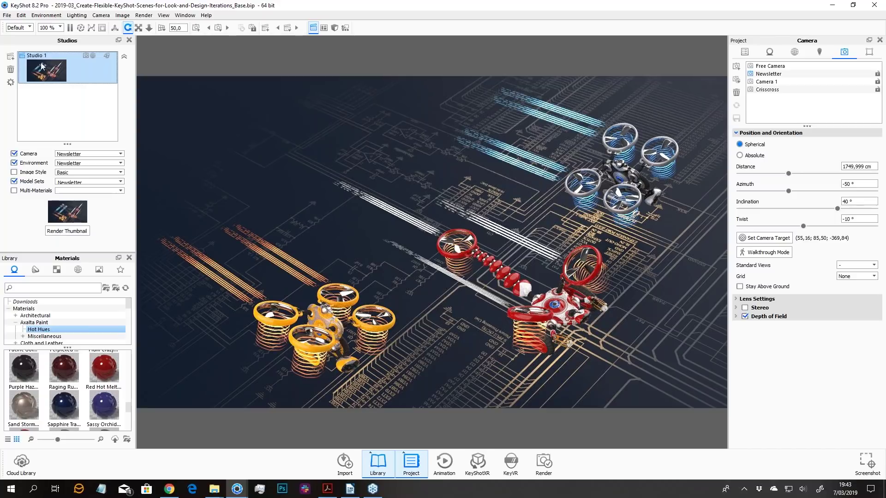
right_click(40, 61)
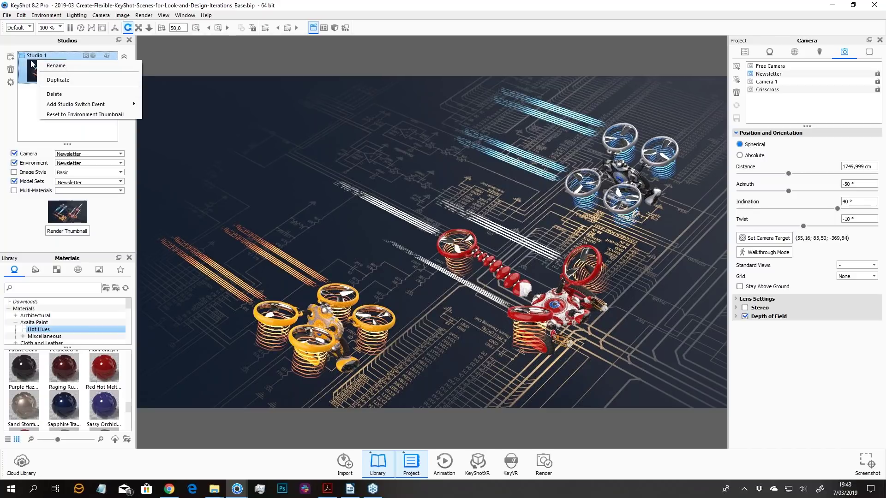
click(57, 81)
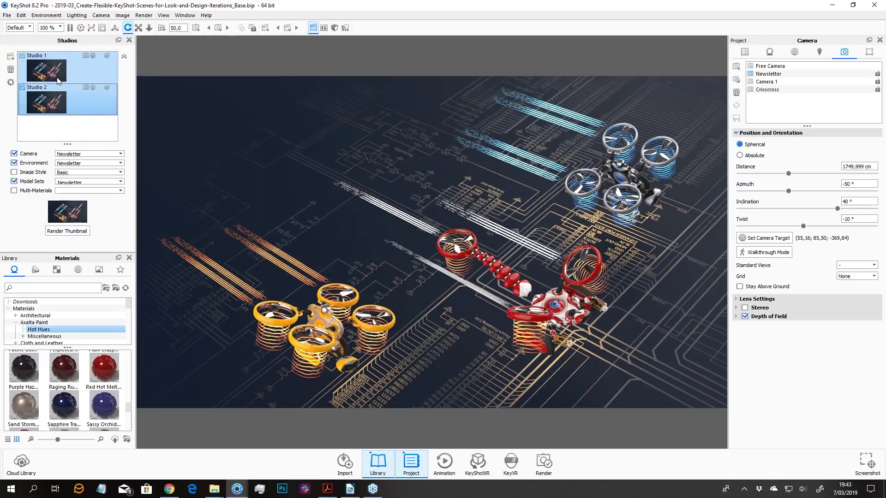
click(77, 155)
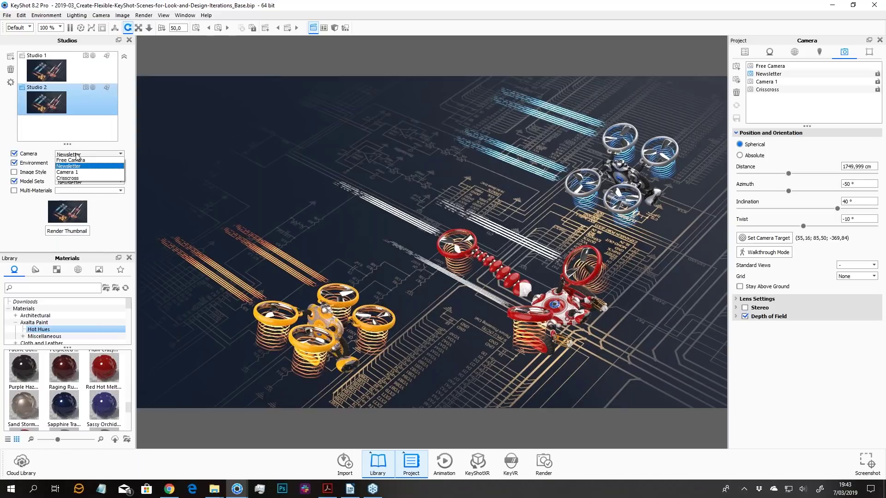
click(72, 179)
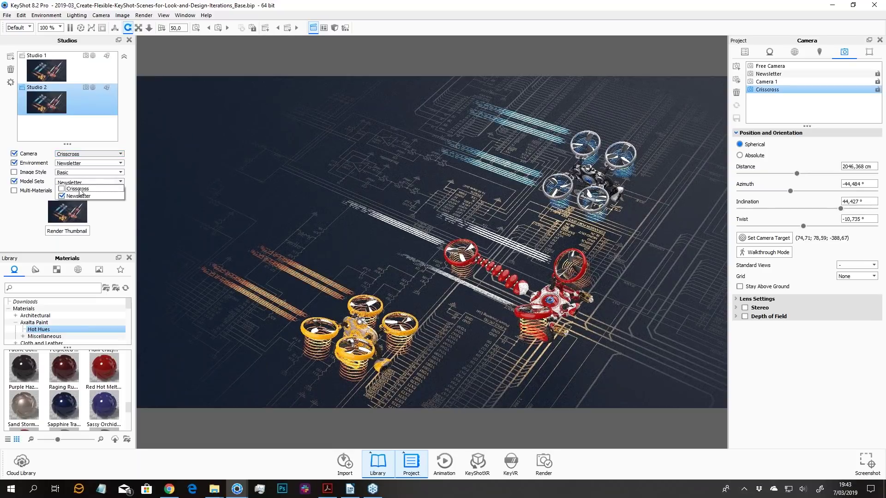
click(80, 190)
- Switch back and forth between Studio 1 and Studio 2 to compare their cameras and layouts, ending on Studio 1
click(58, 73)
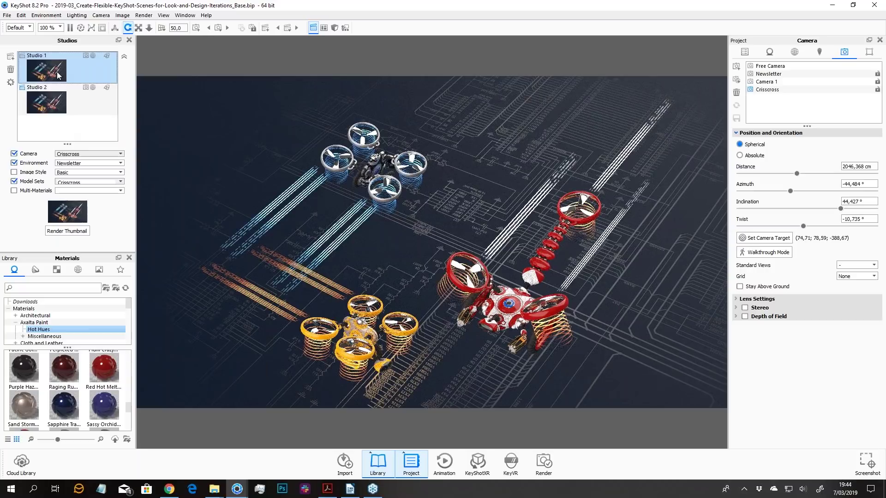
double_click(57, 75)
click(54, 102)
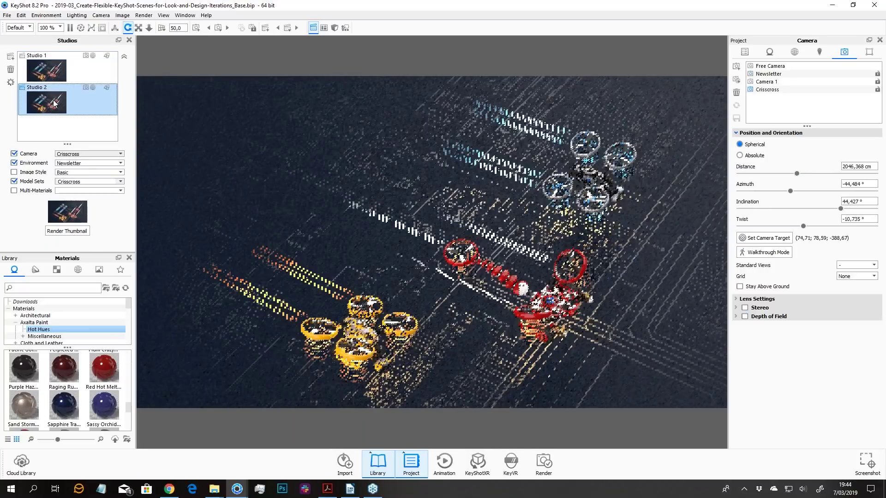
click(49, 75)
click(46, 93)
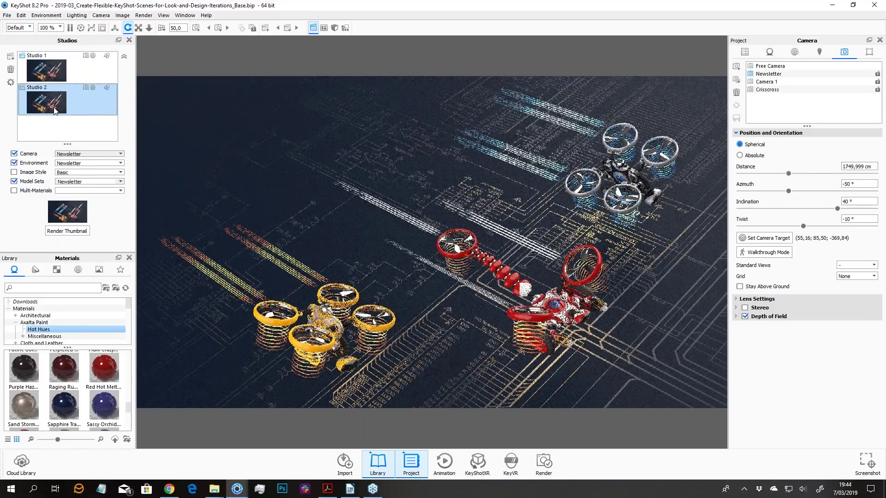
click(56, 72)
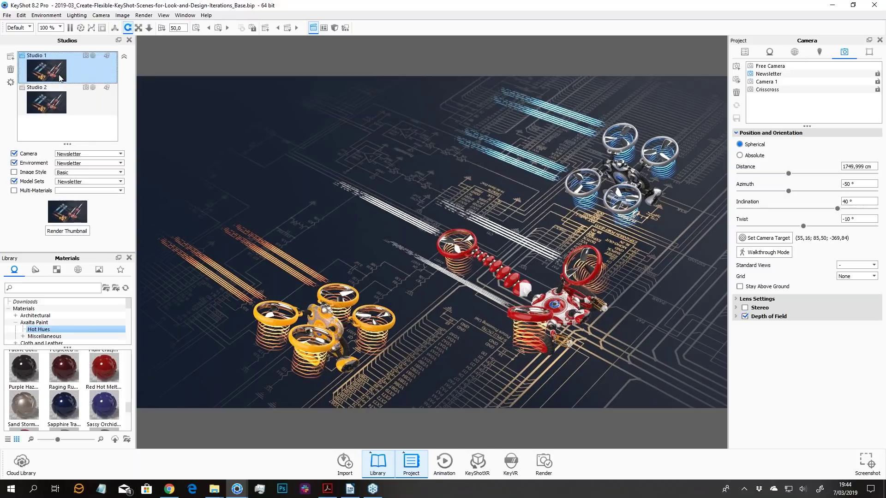
- Include multi-materials in Studio 1, then undock the Studios window and resize it to show the full list of material variants
shift+click(46, 99)
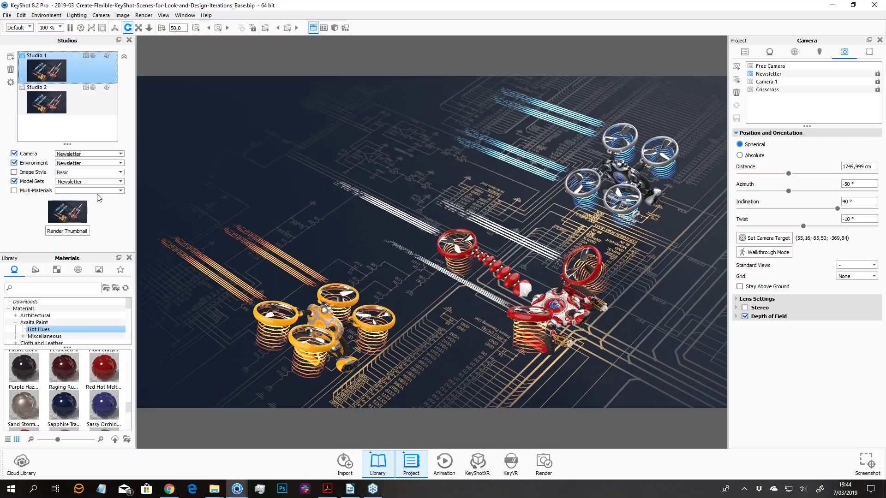
click(14, 192)
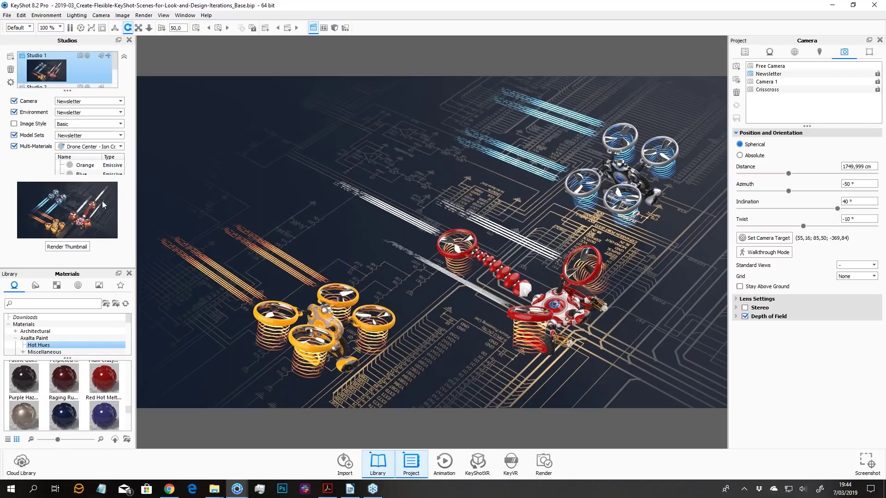
drag(70, 41, 217, 65)
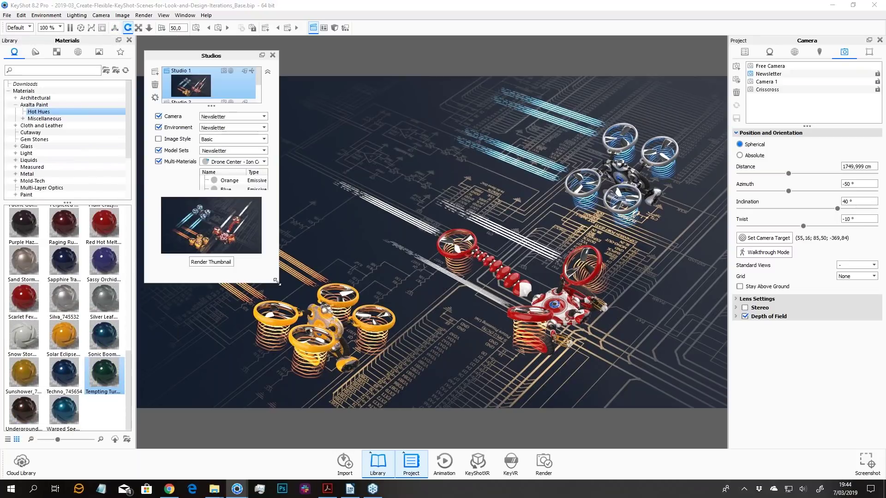
drag(277, 282, 396, 386)
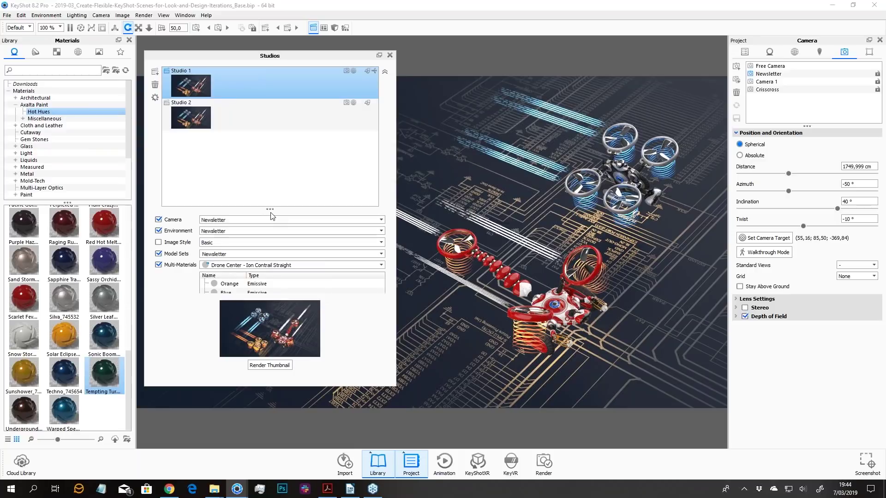
drag(272, 211, 261, 54)
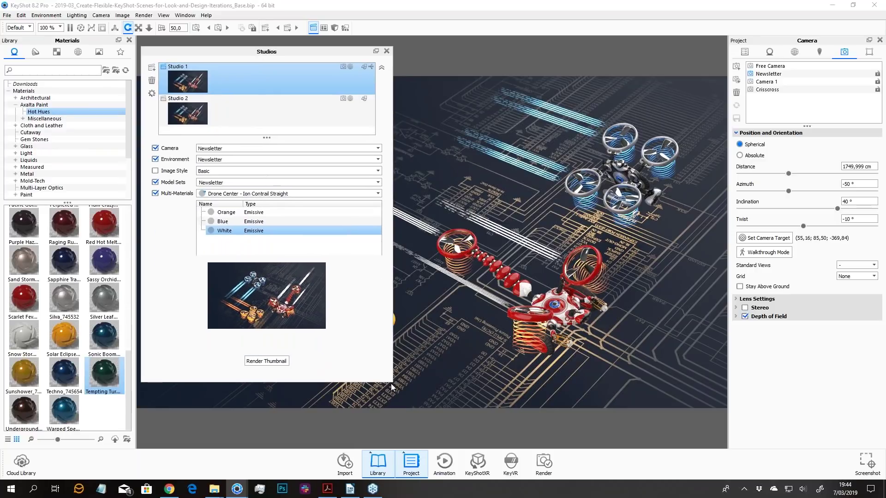
drag(392, 384, 383, 349)
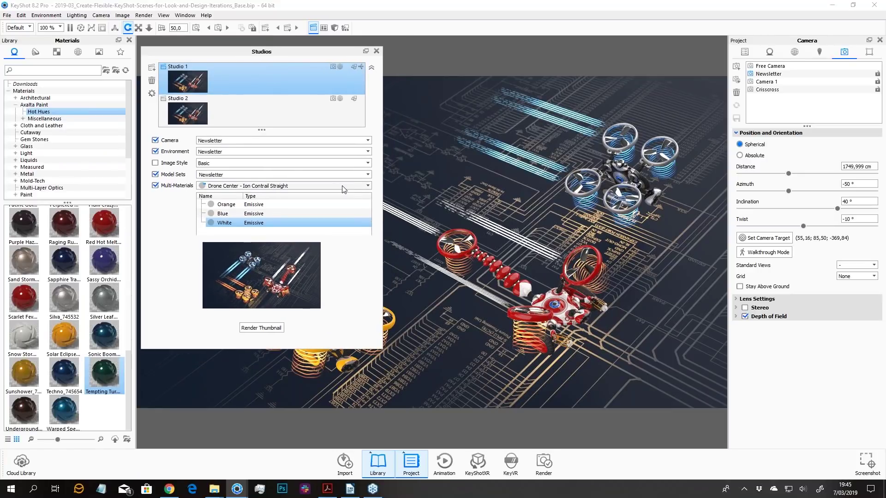
- Set the Scorpion Body multi-material to Solar Eclipse_745660 in Studio 1 and widen the name column of the variant list
click(308, 186)
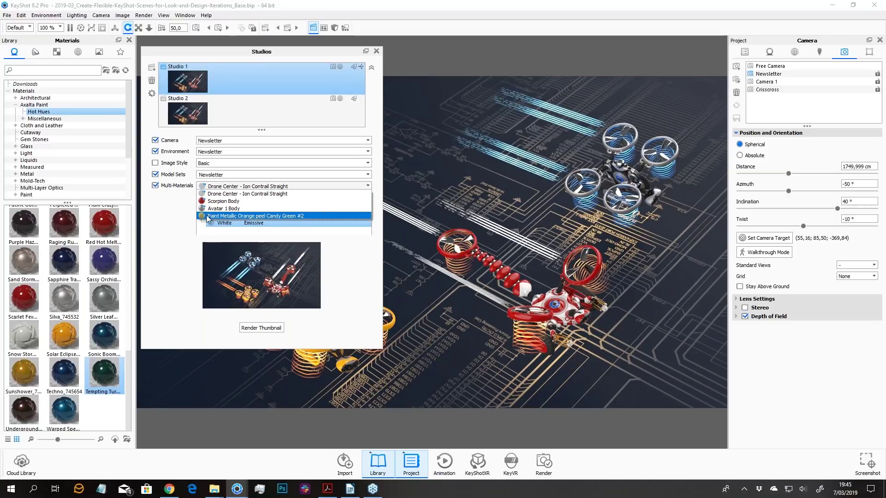
click(226, 202)
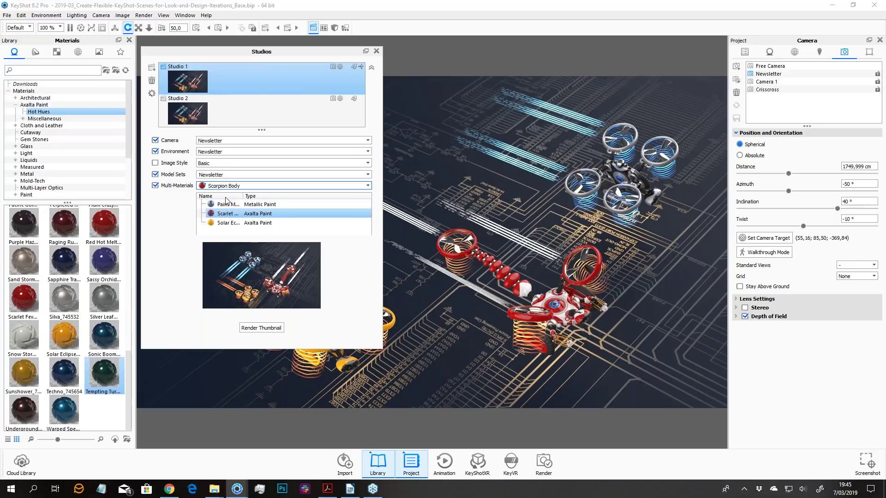
click(238, 222)
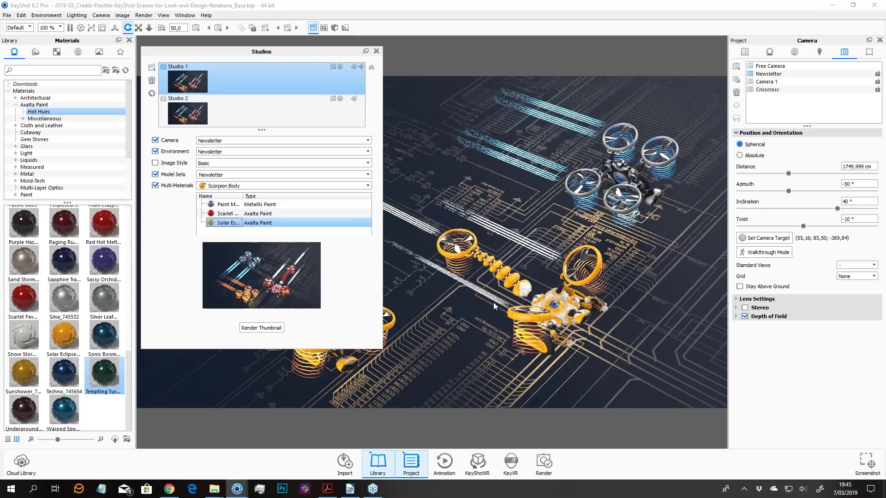
scroll(441, 281, up, 2)
drag(243, 196, 273, 196)
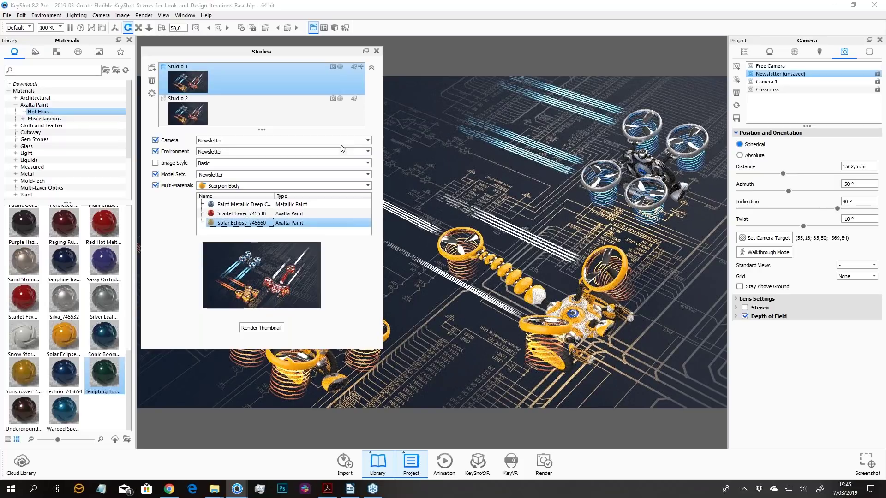
- Set the Avatar 1 Body multi-material to its green metallic paint variant in Studio 1
click(232, 186)
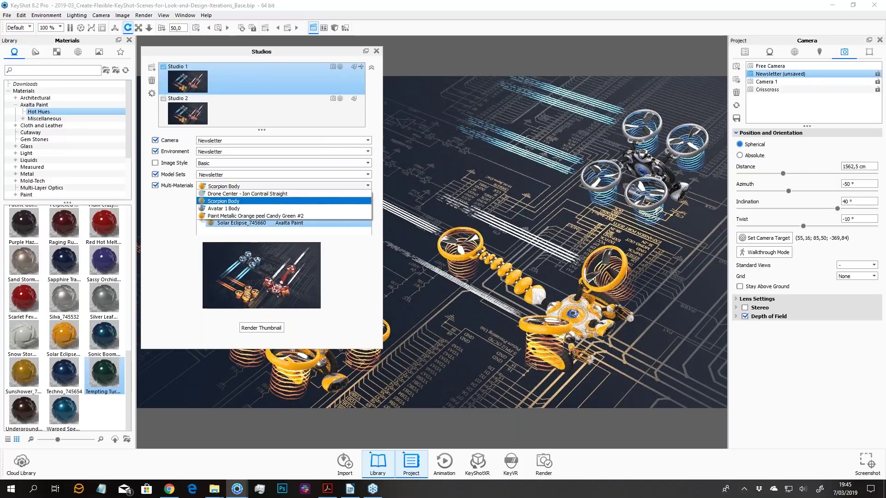
click(224, 209)
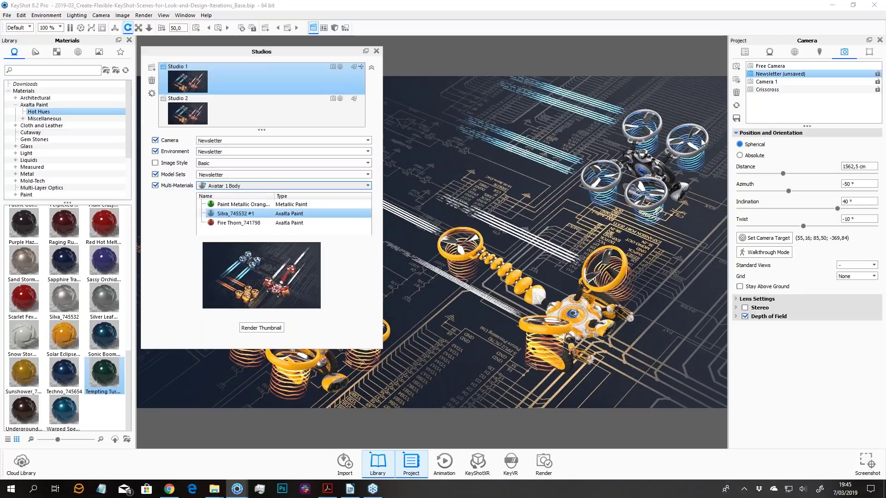
click(238, 204)
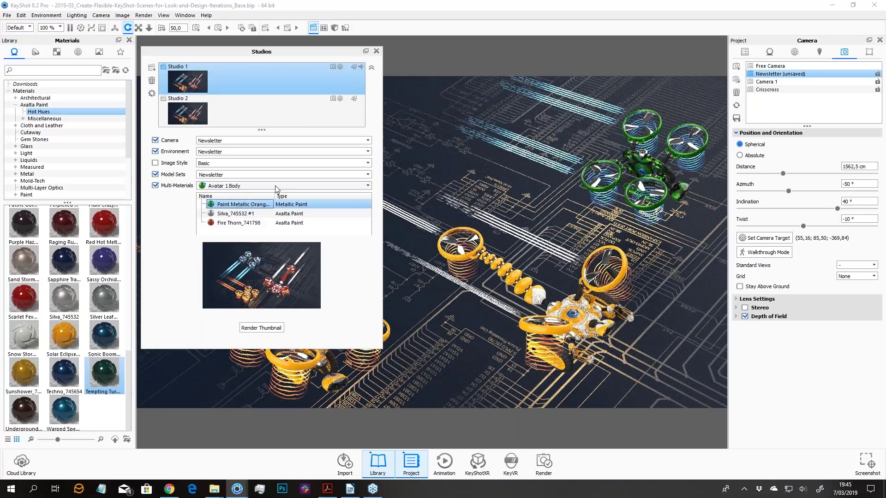
- Include multi-materials in Studio 2 and set its Scorpion Body to Scarlet Fever_745538
click(224, 107)
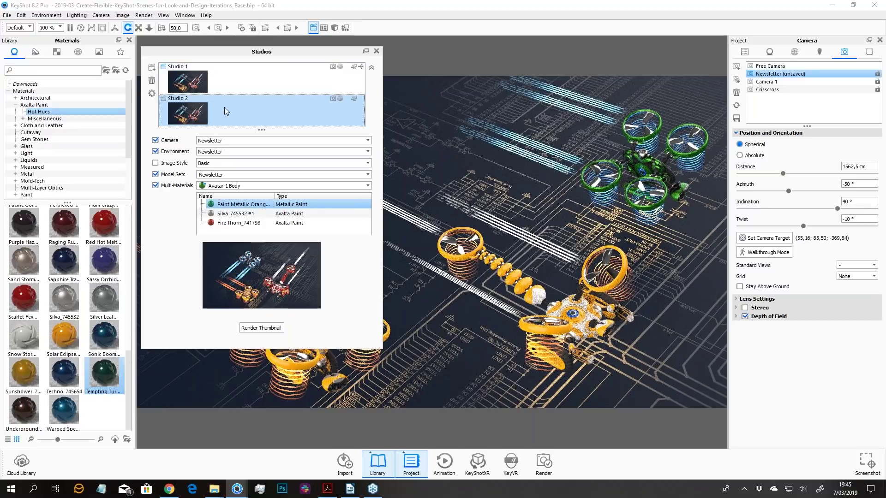
click(155, 186)
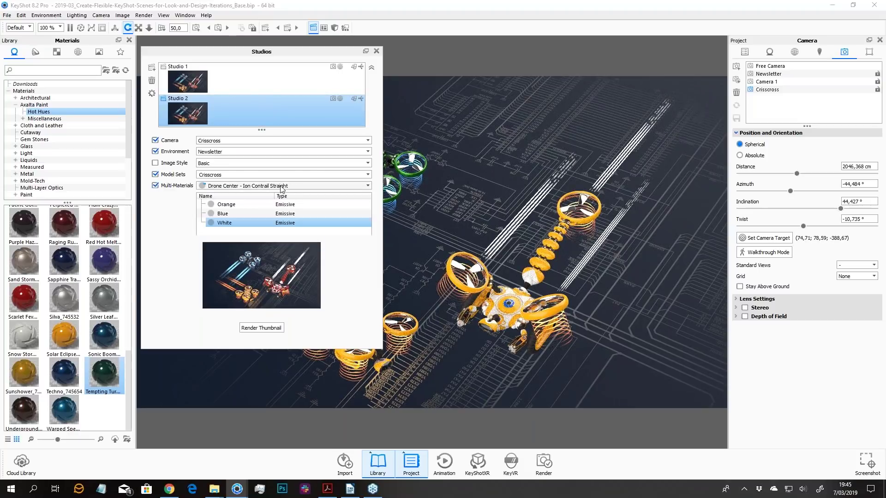
click(281, 185)
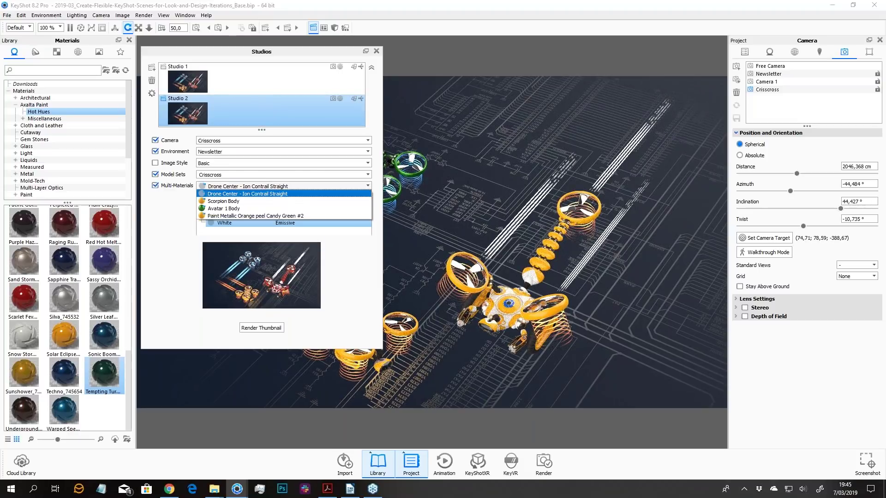
click(224, 201)
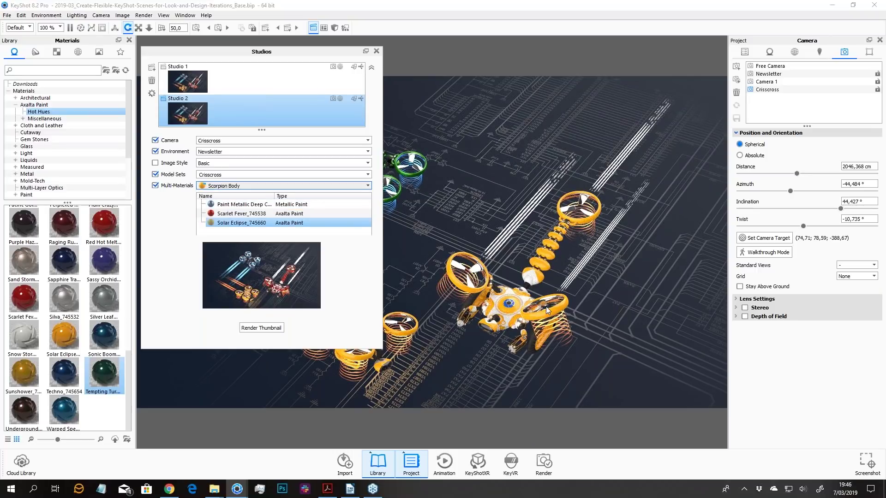
click(230, 213)
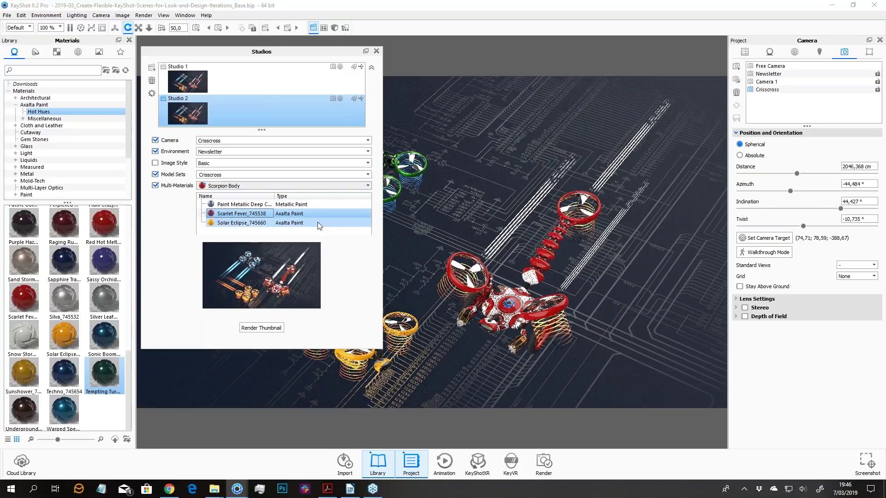
- Set the Avatar 1 Body multi-material to Silva_745532 #1 in Studio 2 and move the Studios window off the drones
click(233, 186)
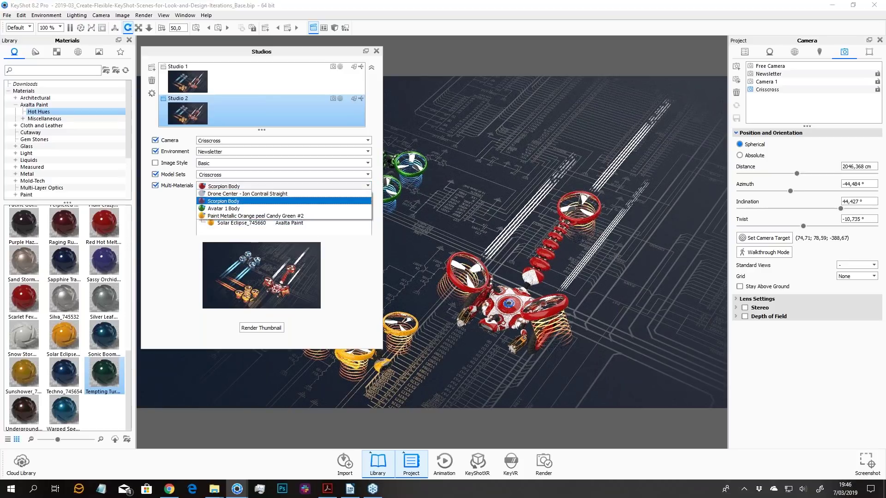
click(221, 209)
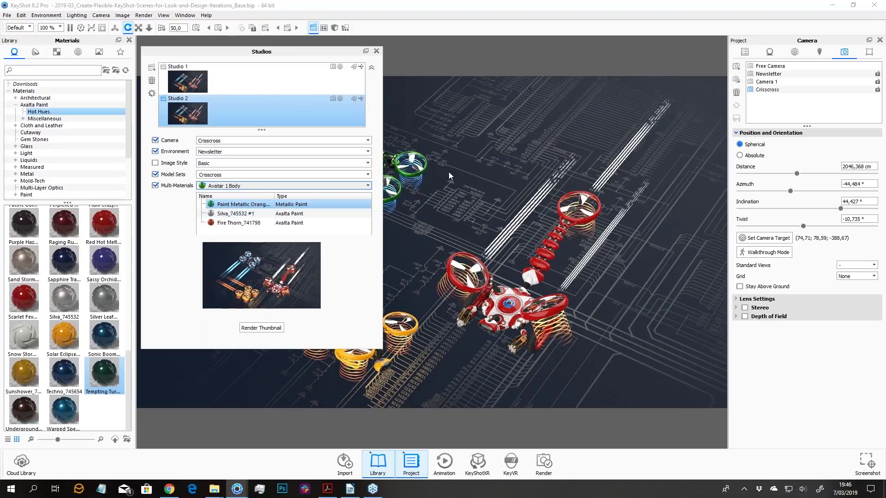
click(219, 214)
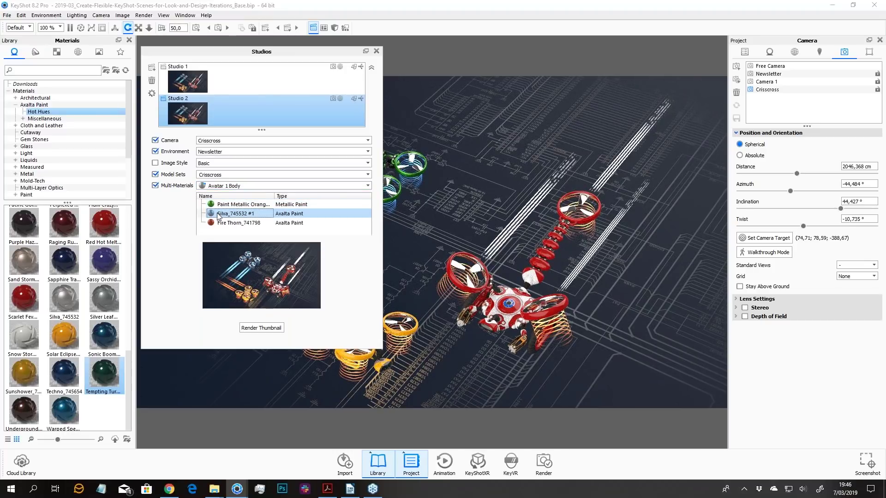
drag(285, 54, 222, 61)
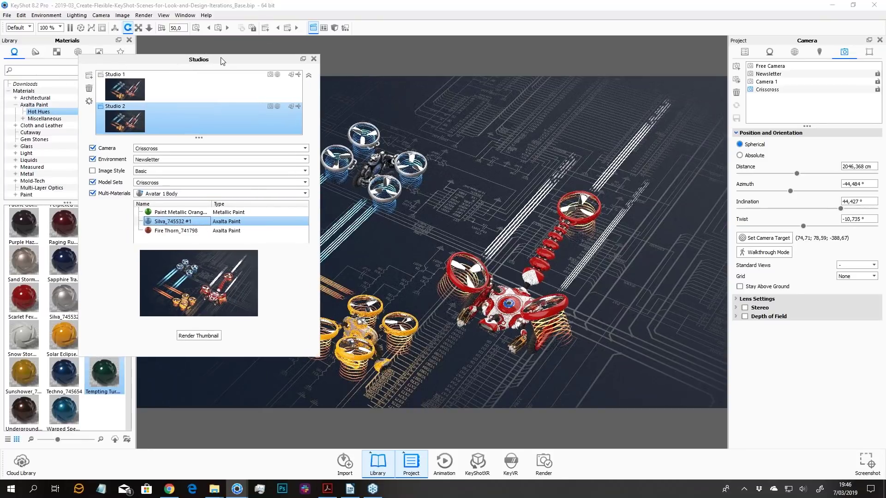
- Alternate between the two studios to compare their material colours and layouts, ending on Studio 1, and close the Studios window
click(165, 94)
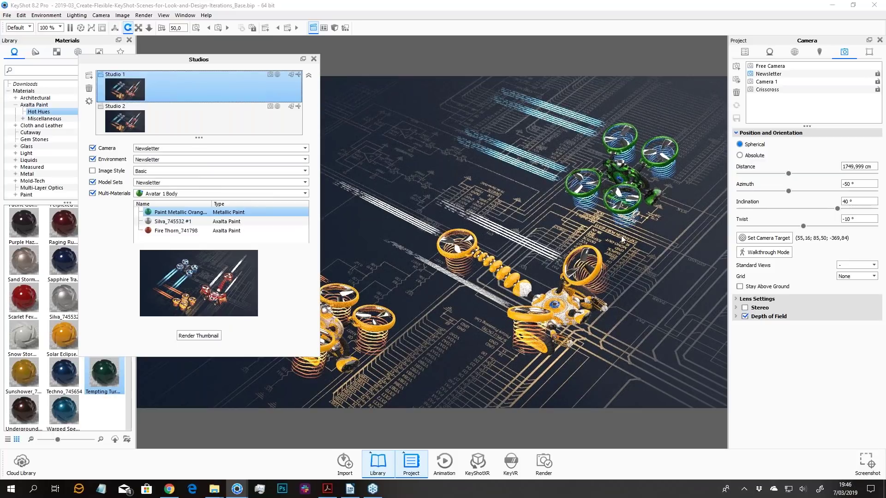
click(184, 110)
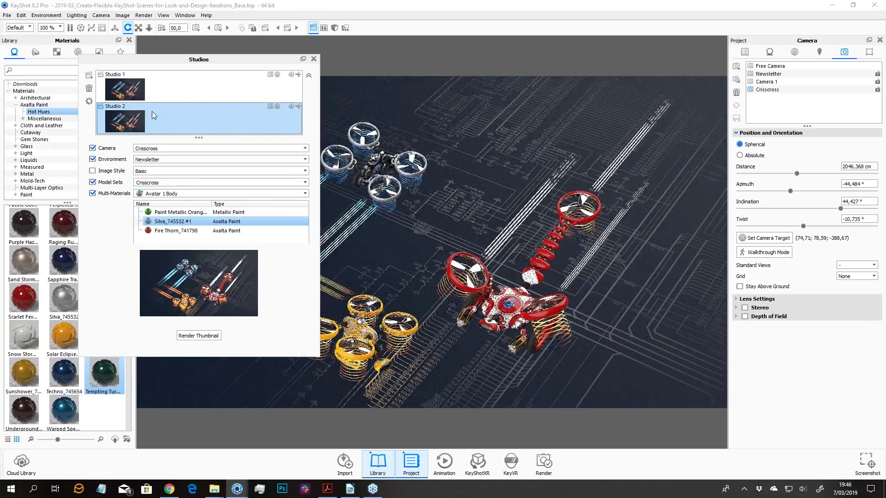
click(153, 90)
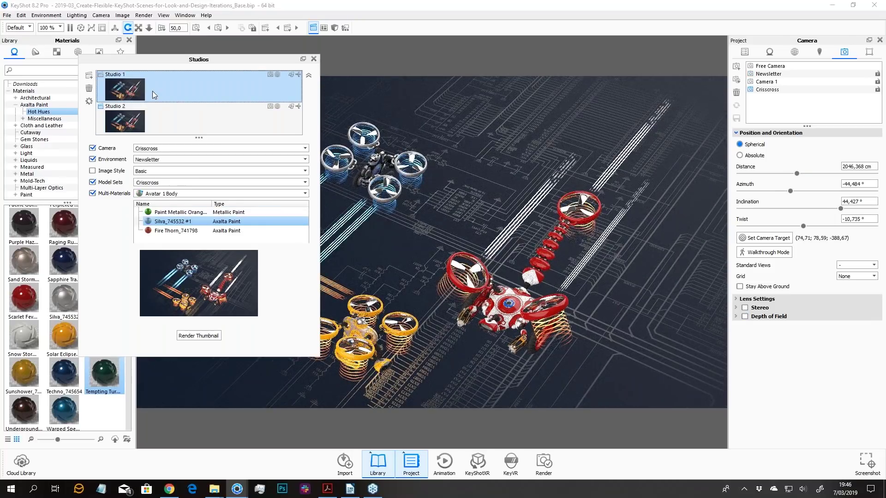
click(167, 112)
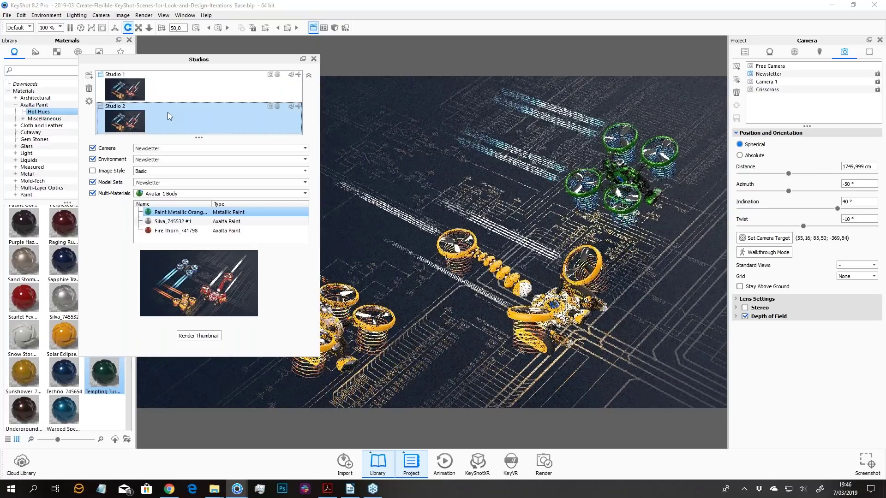
click(167, 90)
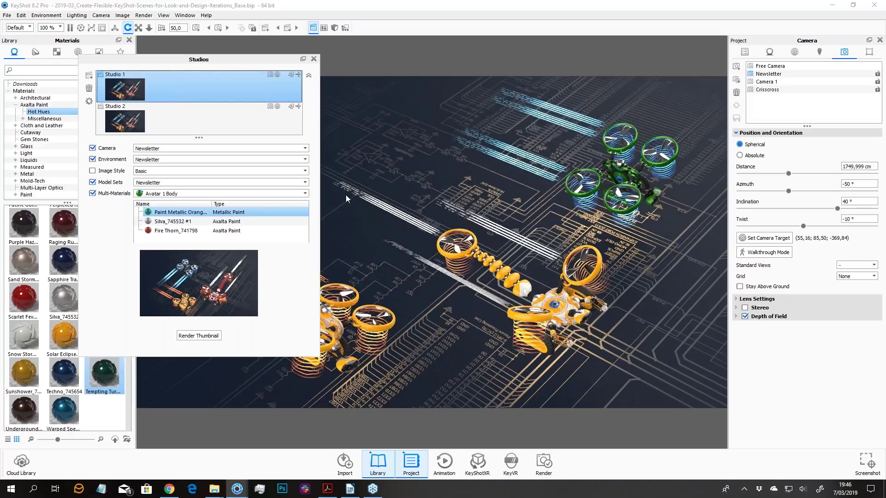
ctrl+click(270, 132)
drag(260, 62, 221, 70)
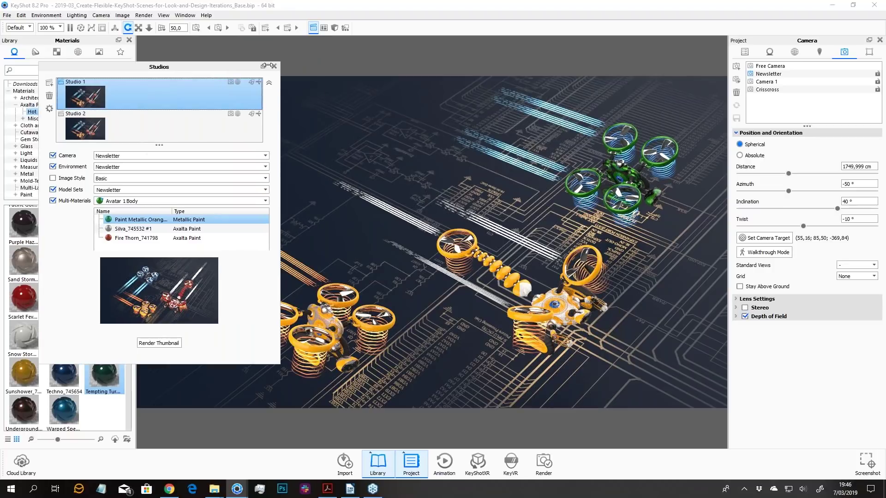
click(276, 66)
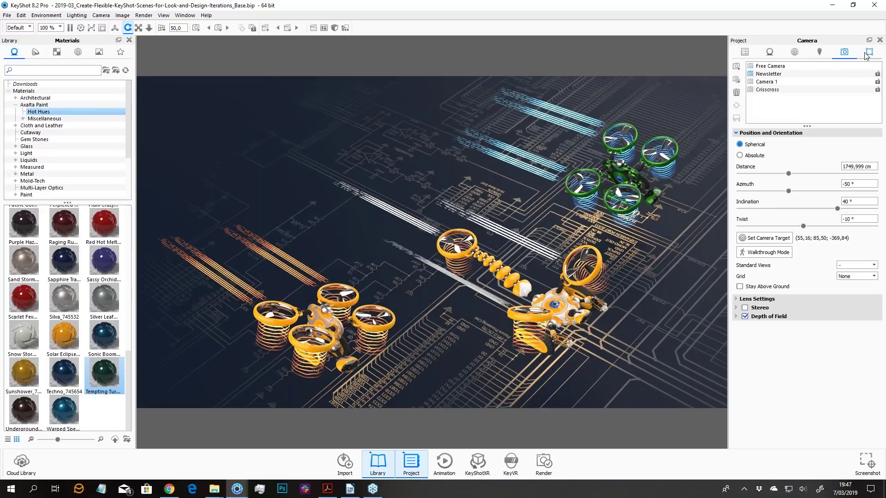
- Add a new image style to the scene, keeping its default name
click(867, 54)
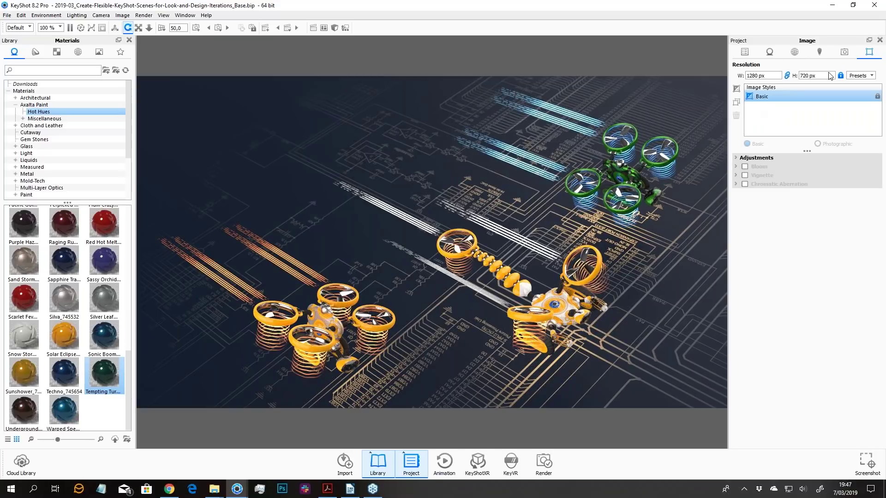
click(736, 89)
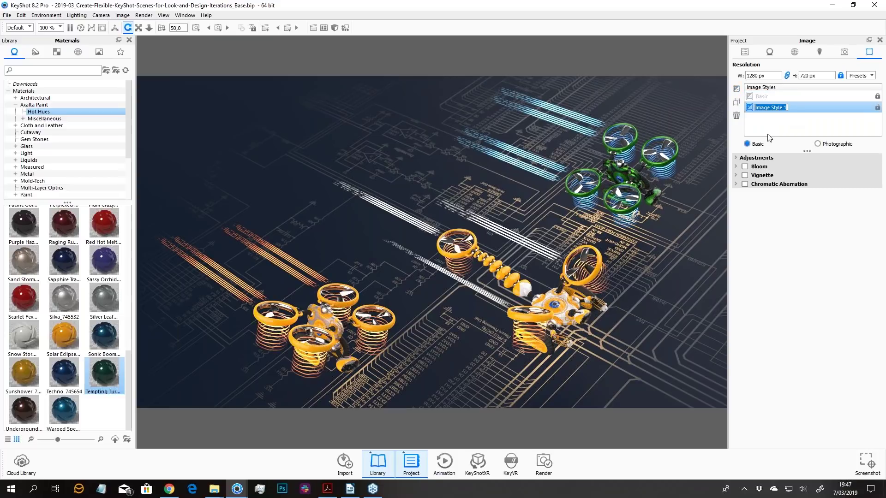
- Examine the new image style's Adjustments, Bloom, Vignette and Chromatic Aberration settings, and collapse them all again
click(738, 158)
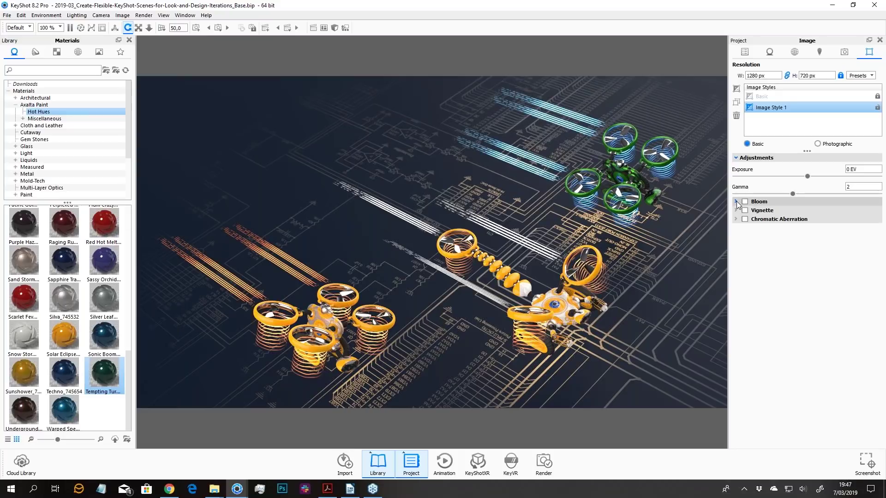
click(736, 201)
click(737, 263)
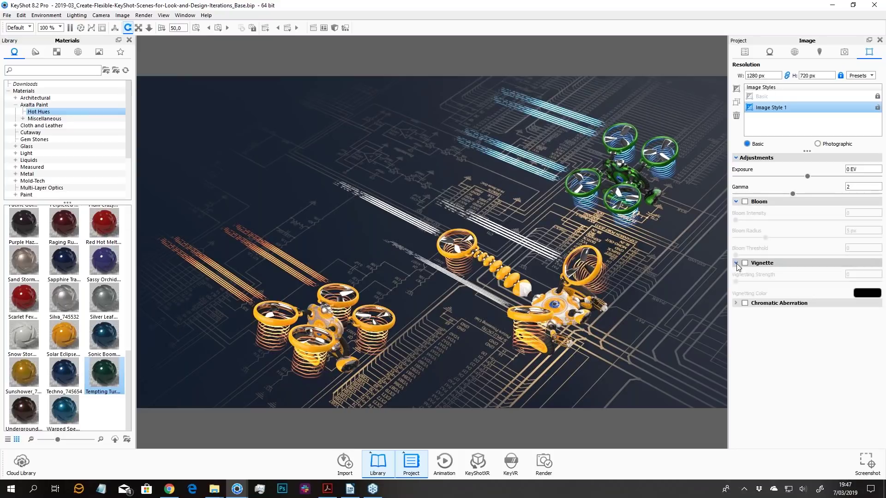
click(736, 303)
click(735, 303)
click(736, 263)
click(736, 202)
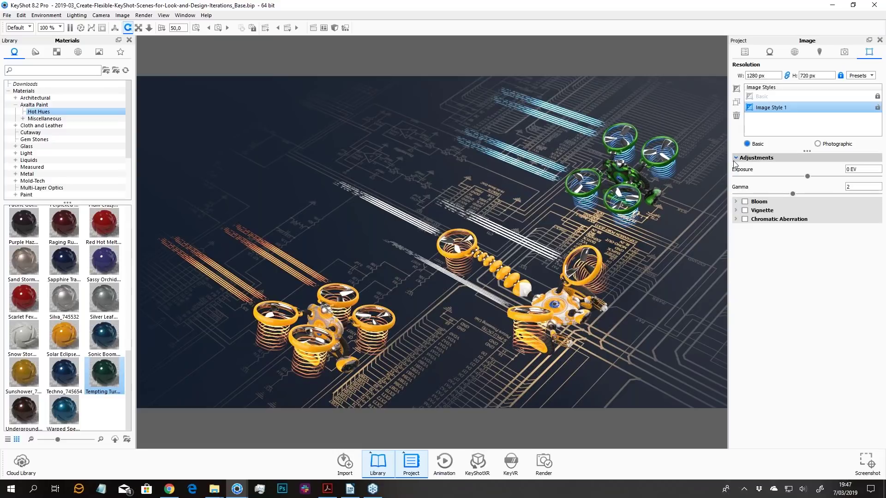
click(736, 158)
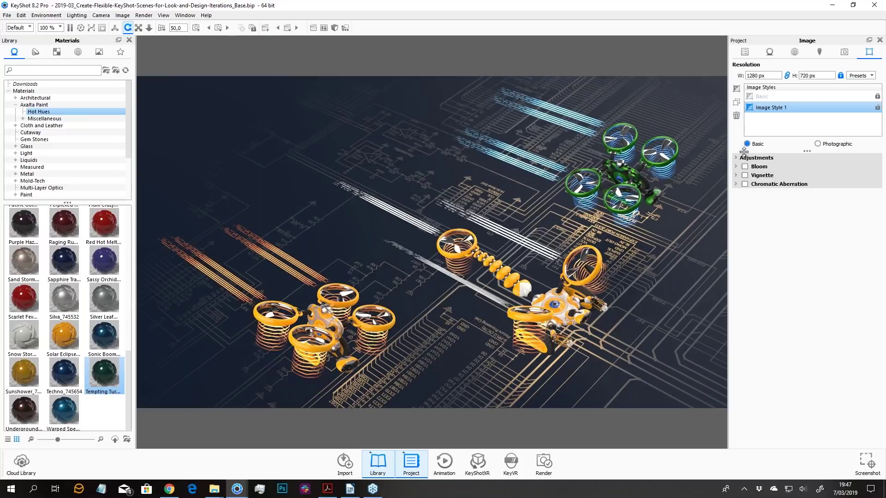
- Switch Image Style 1 to Photographic mode and raise its Tone Mapping exposure to about 1,616 EV
click(818, 143)
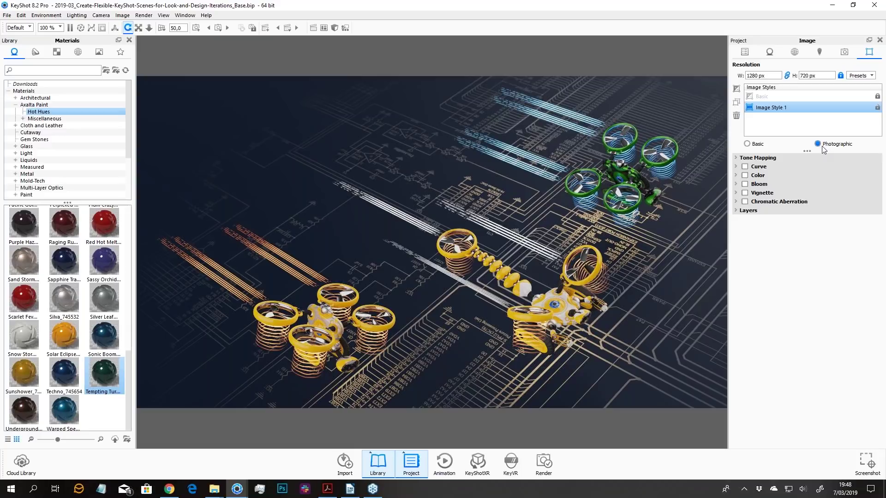
click(742, 158)
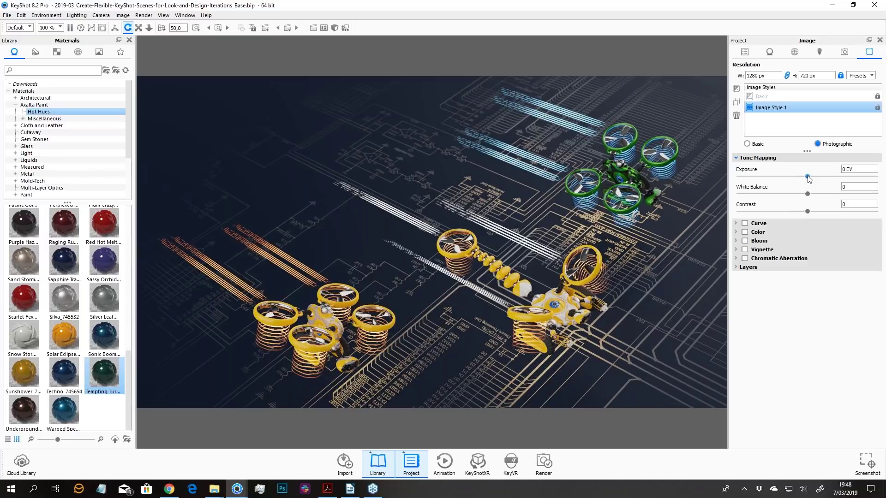
drag(807, 177, 860, 185)
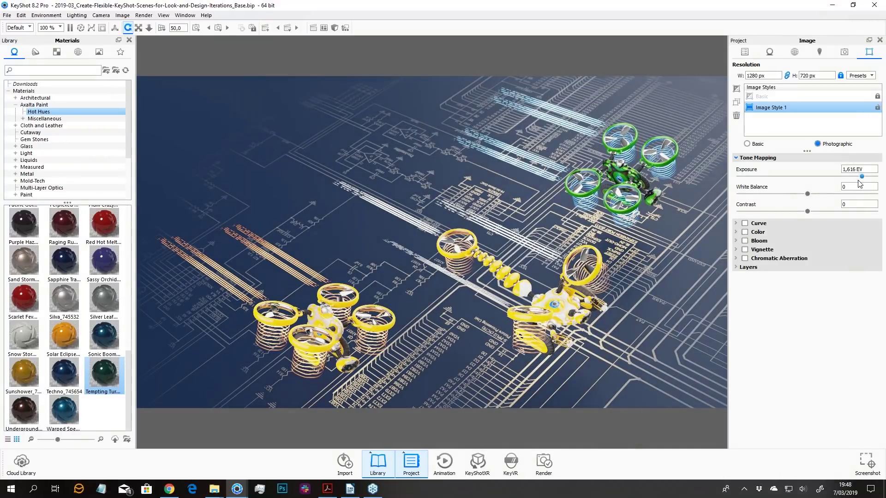
- Add a second image style in Basic mode from the Basic style and raise its exposure to about 1,652 EV
click(766, 96)
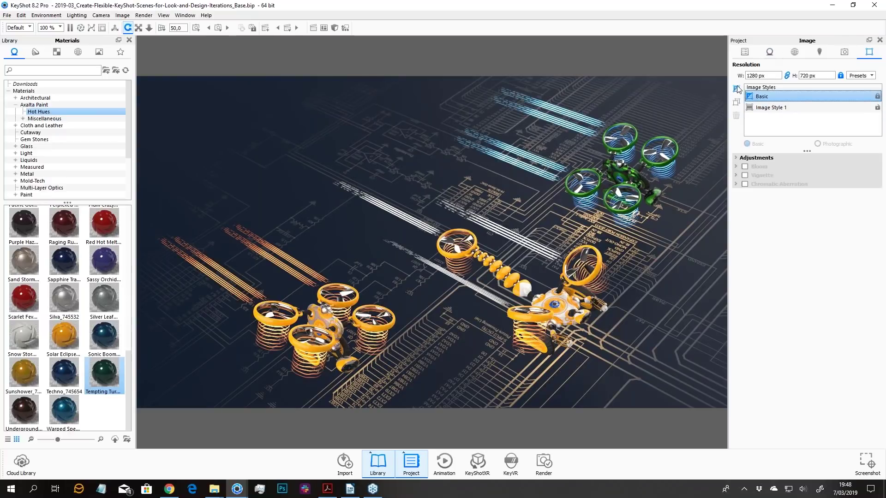
click(736, 101)
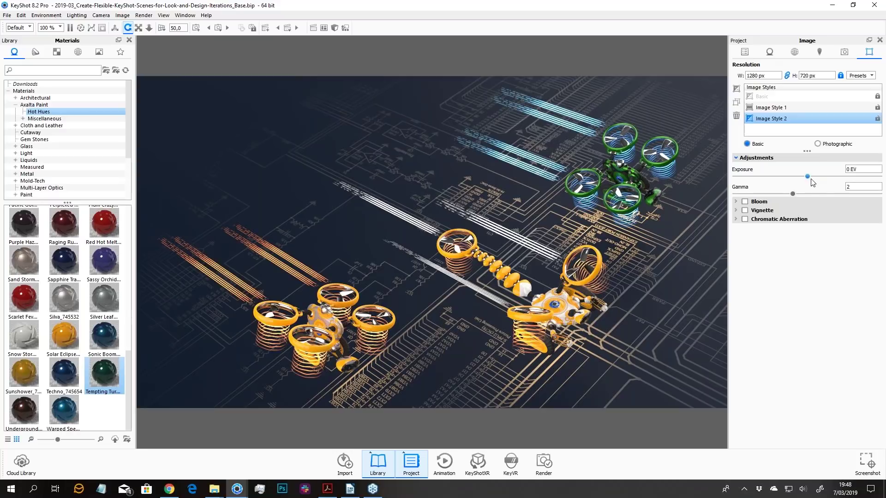
mouse_move(808, 177)
mouse_down()
mouse_move(876, 177)
mouse_move(806, 186)
mouse_move(814, 185)
mouse_up()
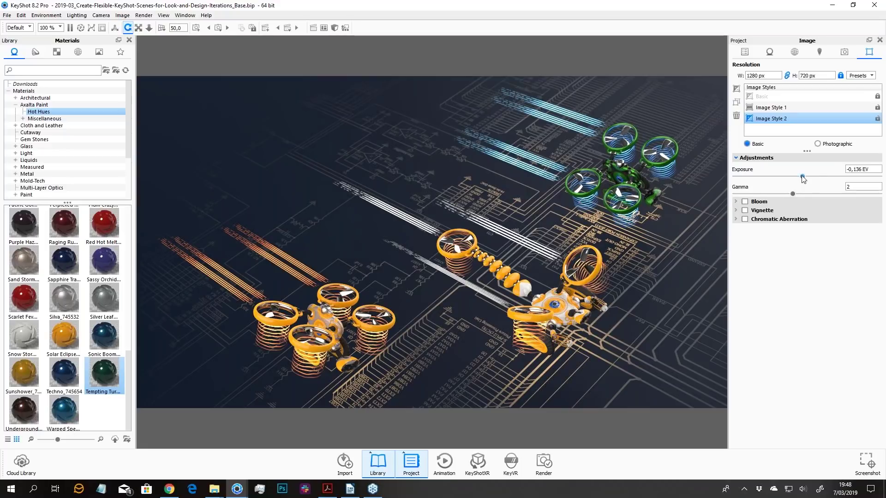
drag(802, 176, 861, 177)
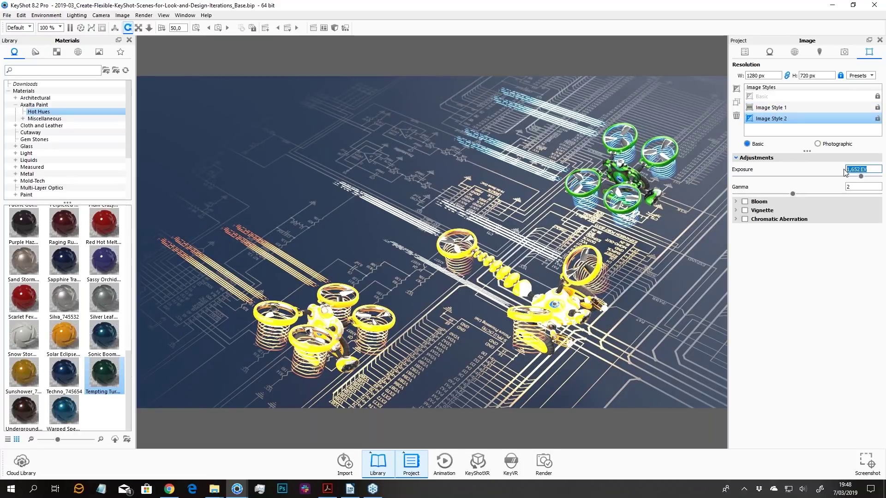
- Return to Image Style 1 and set its exposure to 1,66 EV for comparison with the Basic-mode style
click(770, 111)
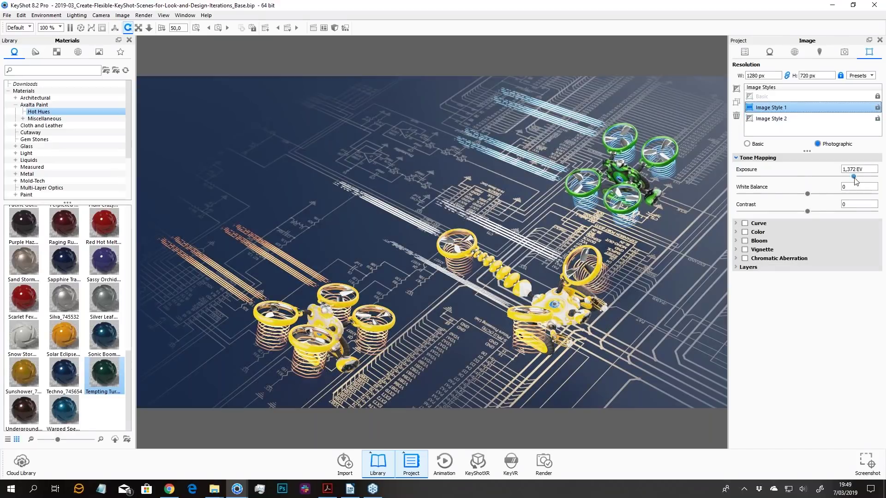
mouse_move(854, 177)
mouse_down()
mouse_move(884, 181)
mouse_move(858, 178)
mouse_up()
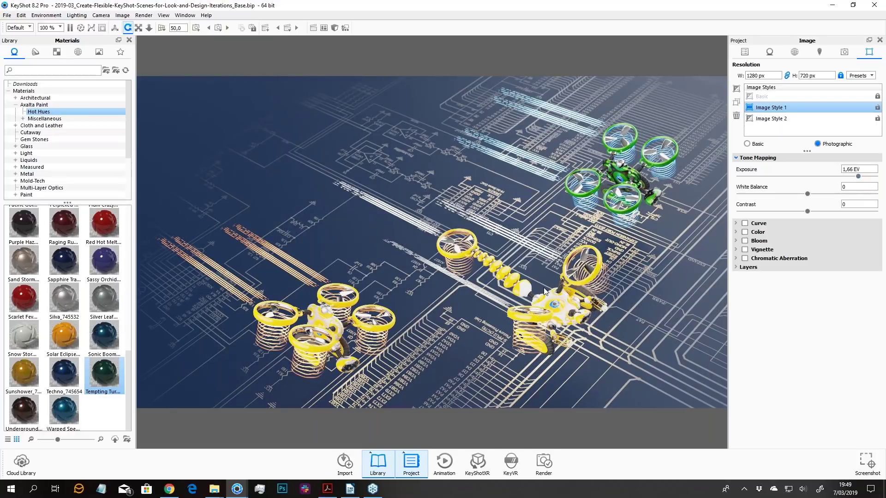
- Save the Newsletter camera with its original view and lock it against changes, keeping the program window maximized
drag(613, 291, 572, 216)
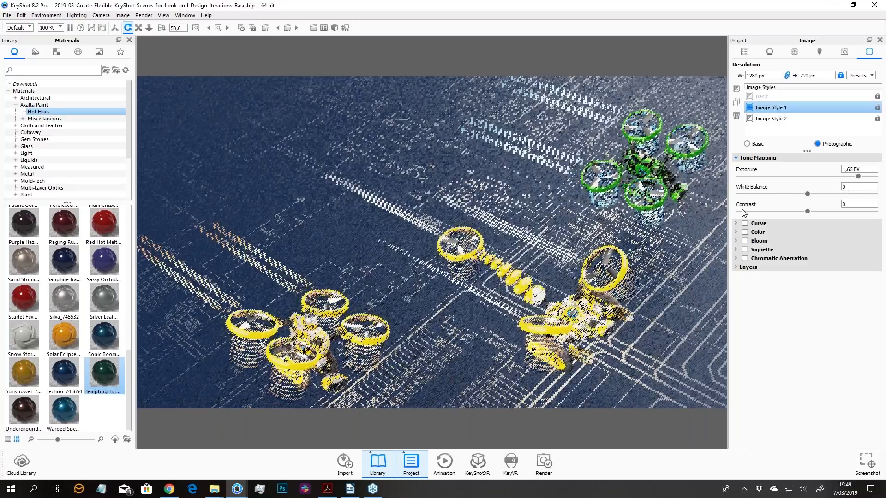
click(844, 52)
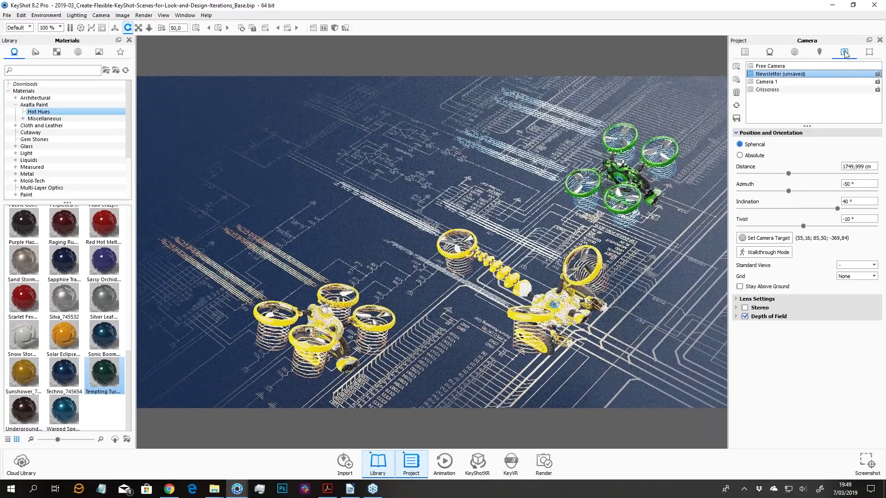
click(737, 118)
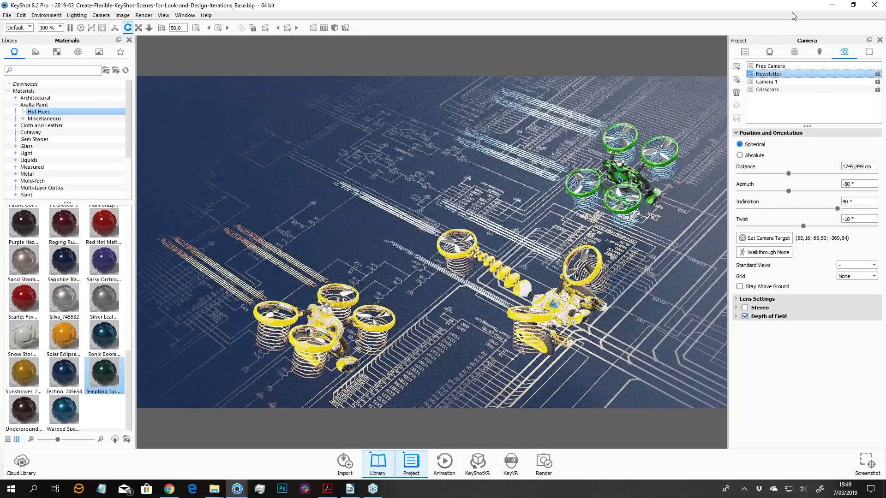
double_click(772, 7)
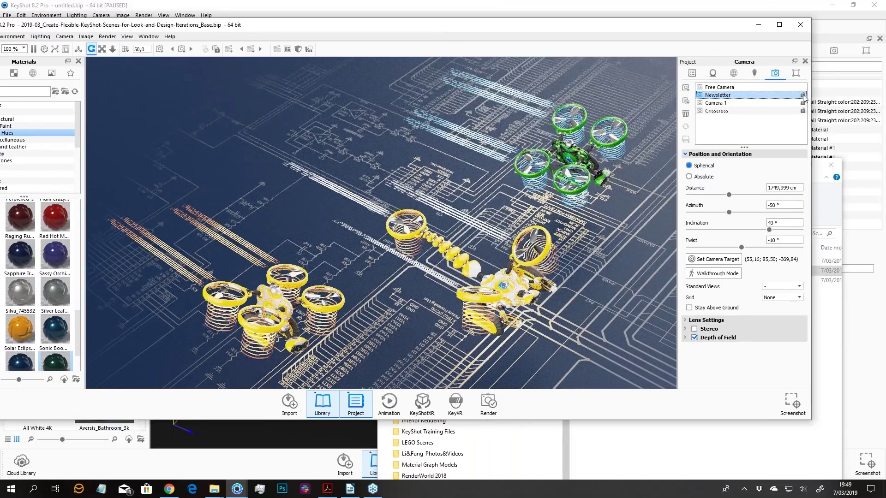
click(803, 96)
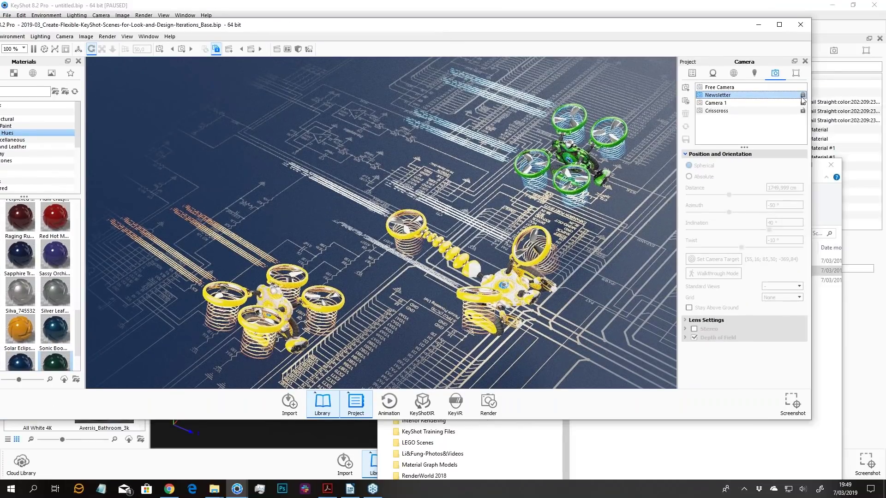
click(779, 25)
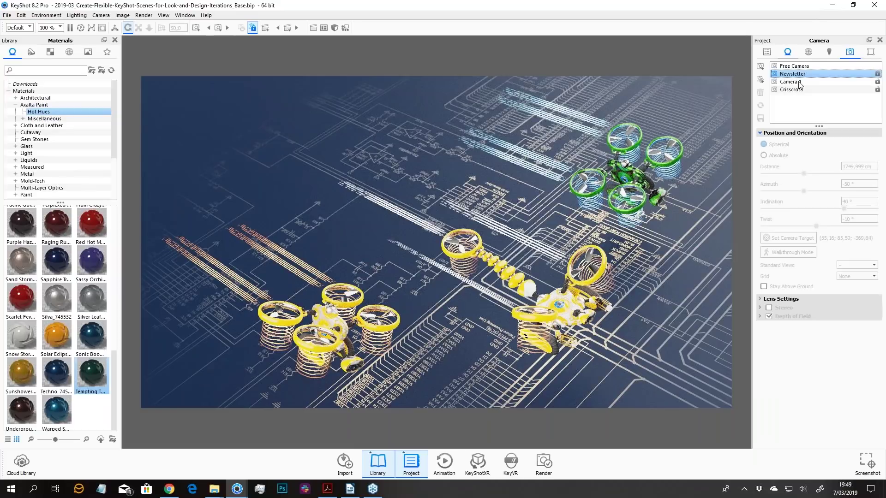
- Set Image Style 1's Tone Mapping exposure to 0,559 EV, contrast to 0,294 and white balance to 0,054, and collapse the section
click(870, 52)
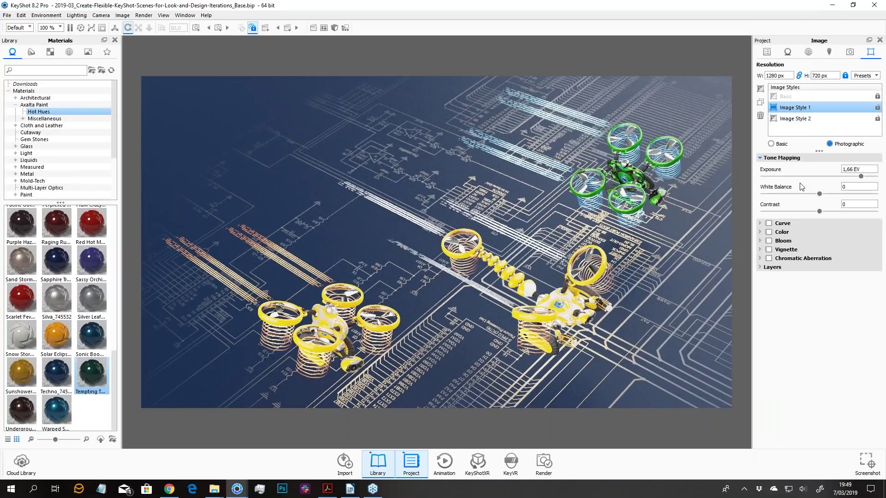
drag(861, 177, 838, 217)
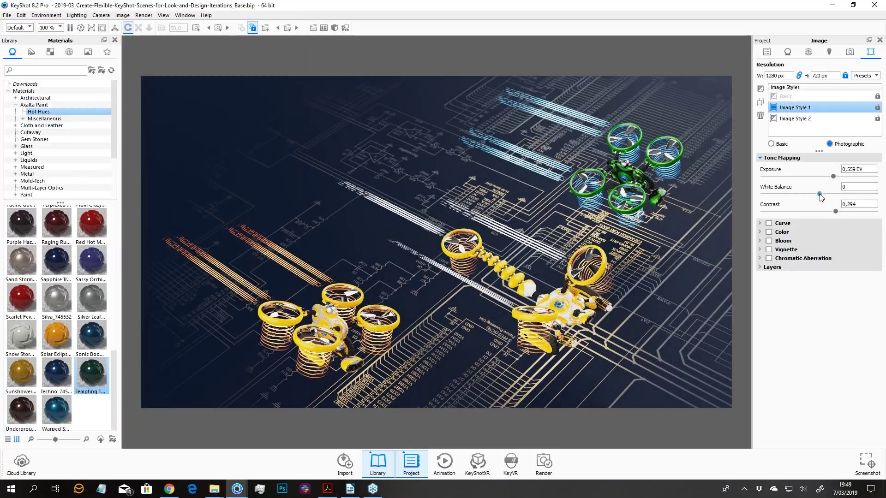
drag(820, 195, 746, 196)
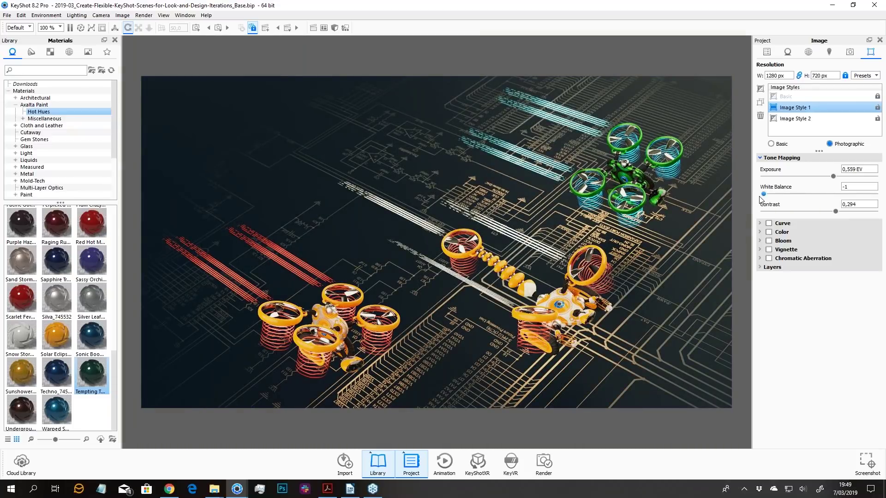
drag(763, 194, 823, 201)
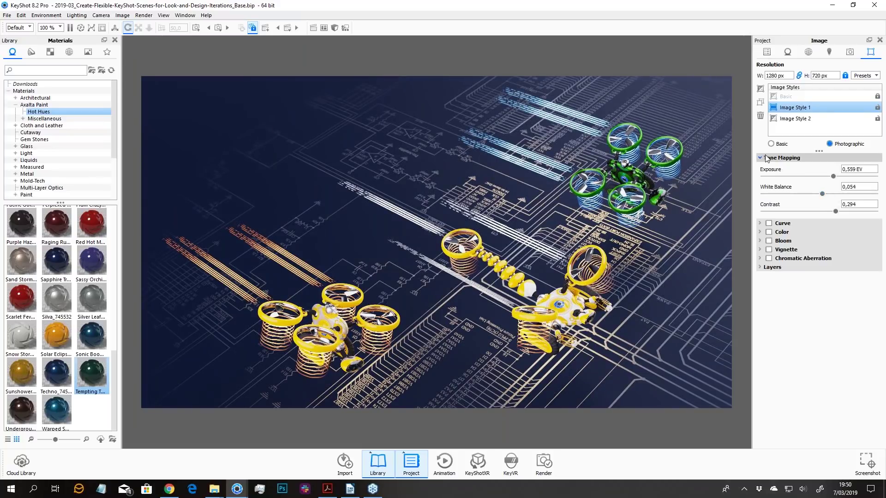
click(761, 159)
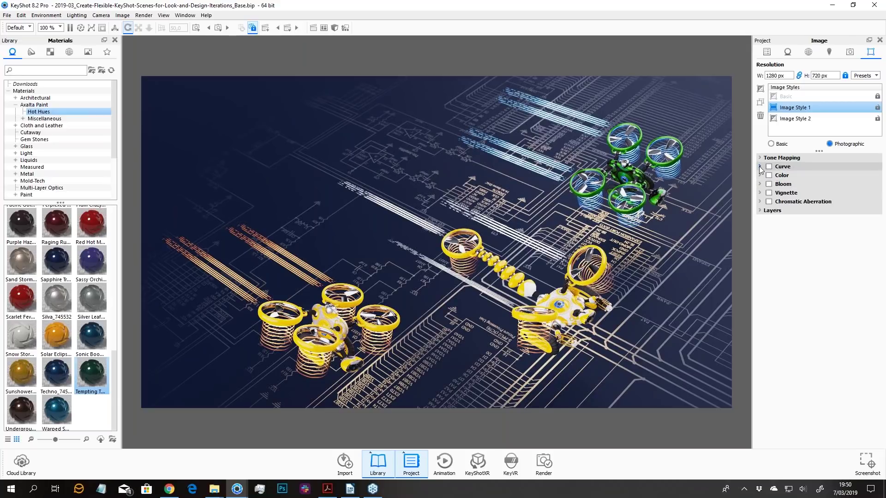
- Enable the Curve adjustment for Image Style 1 and set Shadows to 0,186 and Midtones to -0,088
click(760, 166)
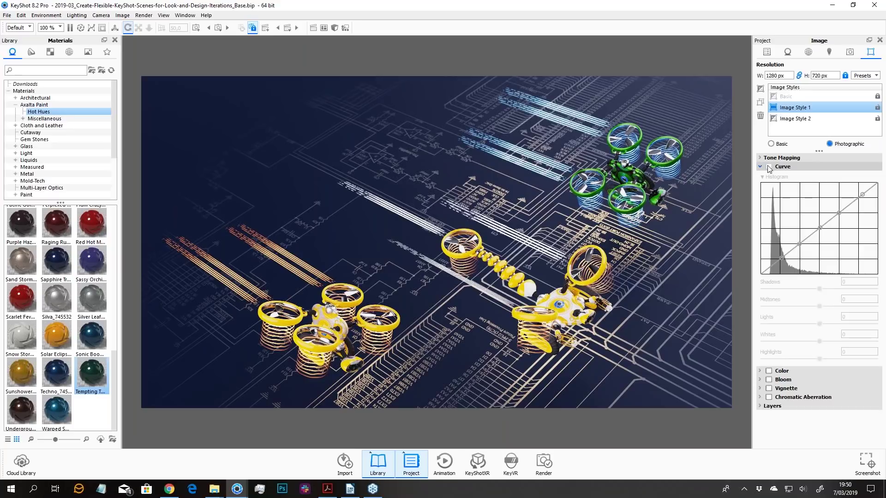
click(769, 167)
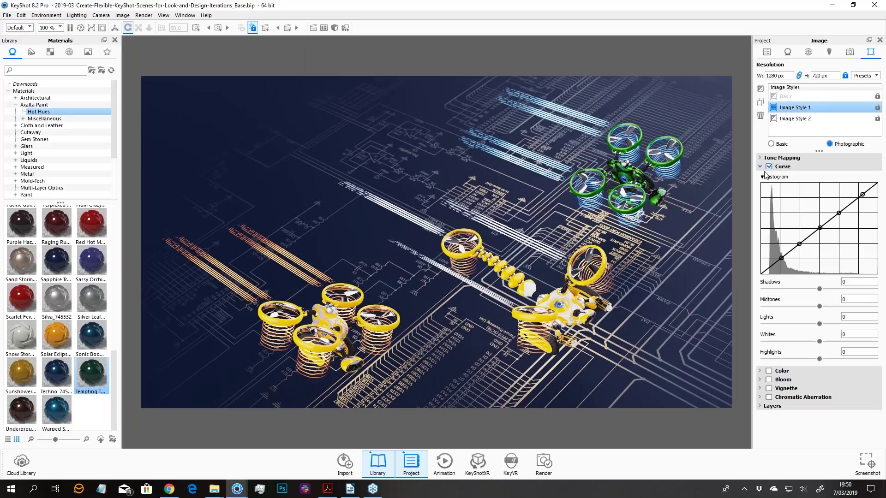
drag(820, 289, 821, 290)
drag(823, 289, 810, 289)
drag(827, 292, 815, 312)
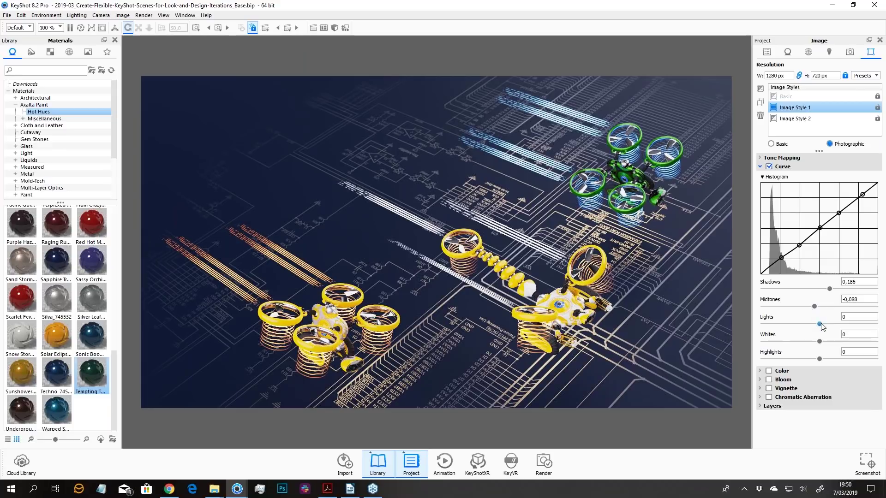
- Adjust the curve's upper tones, setting Lights to 0,117, Whites to -0,004 and Highlights to -0,136
mouse_move(820, 324)
mouse_down()
mouse_move(833, 324)
mouse_move(821, 325)
mouse_up()
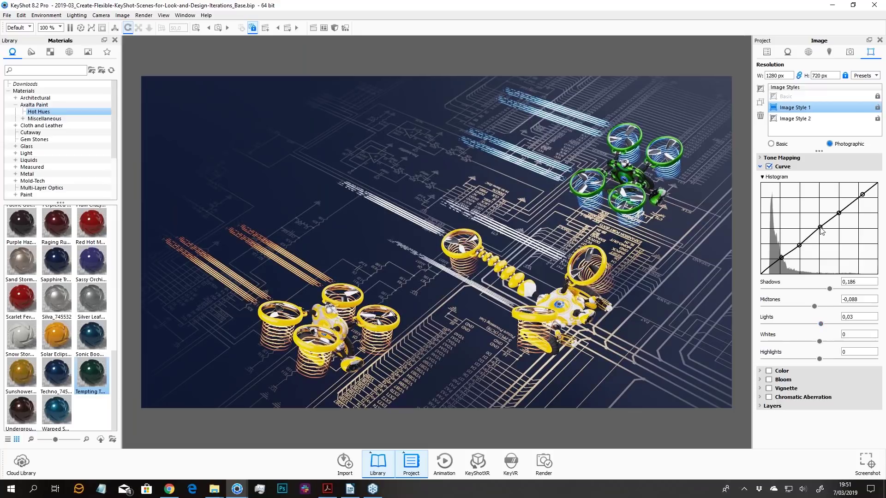
mouse_move(820, 228)
mouse_down()
mouse_move(824, 246)
mouse_move(823, 230)
mouse_up()
drag(823, 325, 821, 343)
mouse_move(818, 359)
mouse_down()
mouse_move(852, 358)
mouse_move(754, 363)
mouse_move(810, 368)
mouse_up()
- Try the curve's Shadows at the extremes of -1 and 1, and settle on 0,204
drag(829, 289, 696, 303)
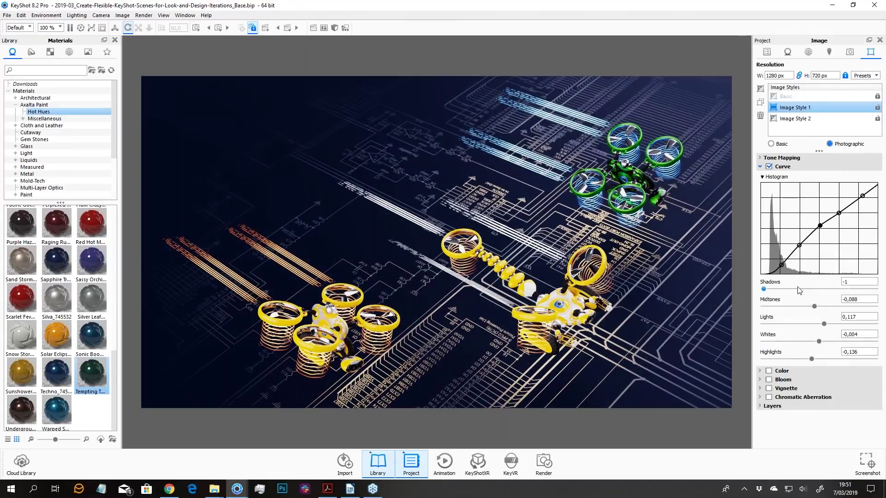
click(800, 289)
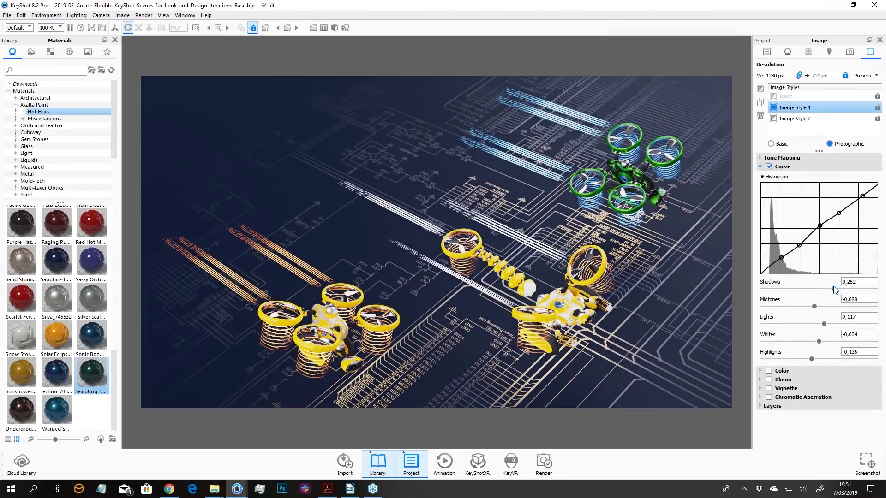
drag(813, 289, 806, 290)
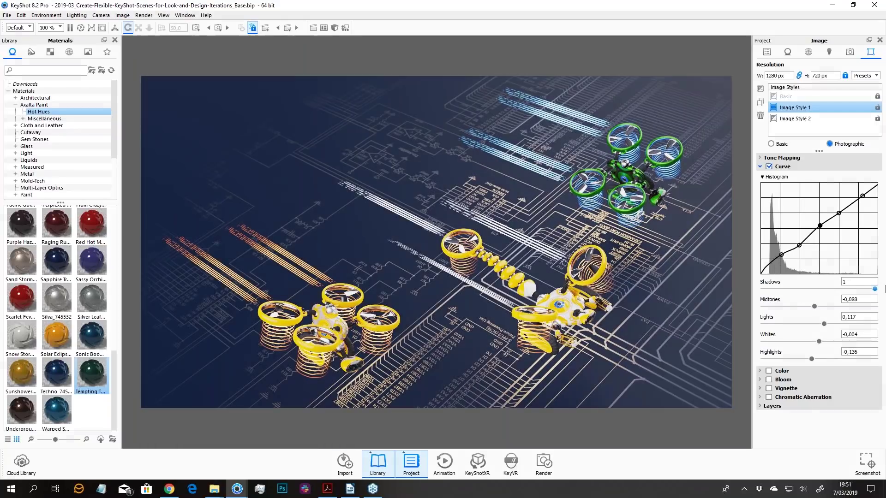
click(826, 289)
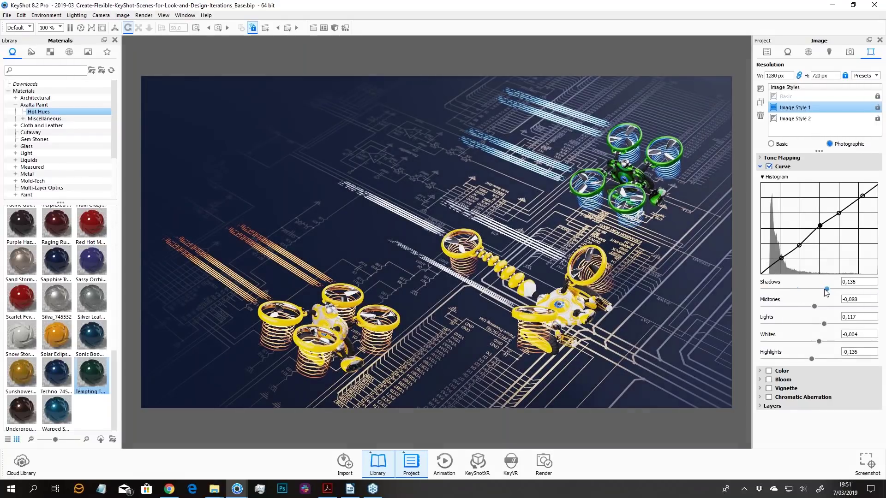
drag(825, 291, 830, 290)
- Try the curve's Lights at -0,988, settle on 0,272, and dismiss the chat notification
drag(825, 324, 778, 334)
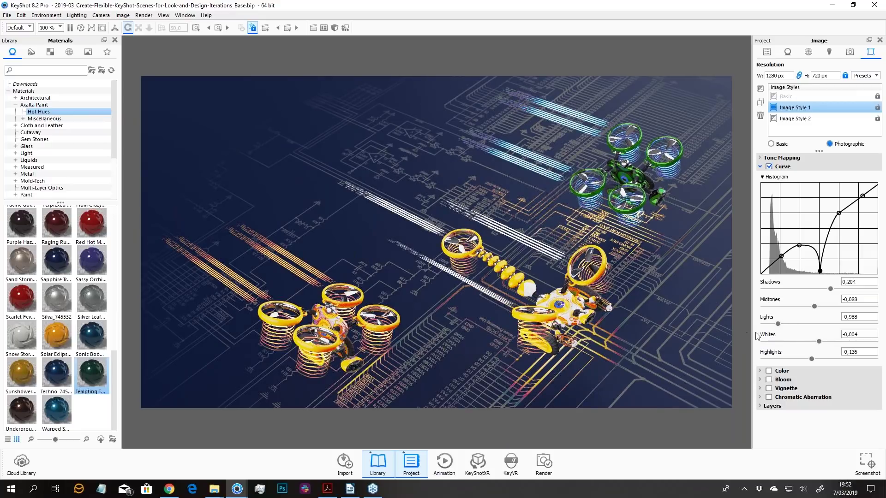
drag(779, 324, 830, 324)
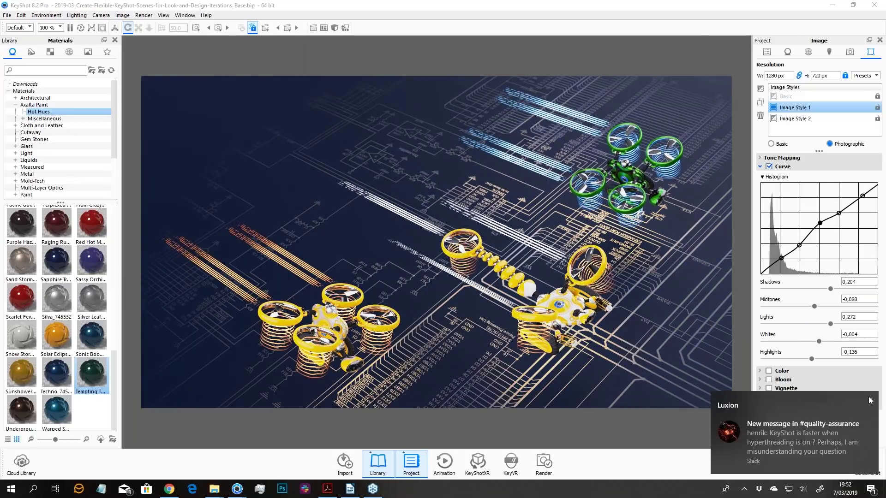
click(870, 401)
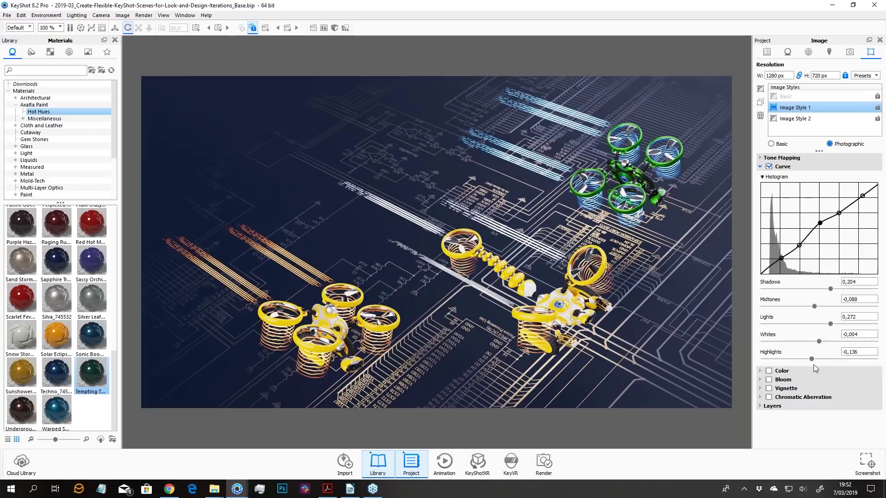
click(746, 490)
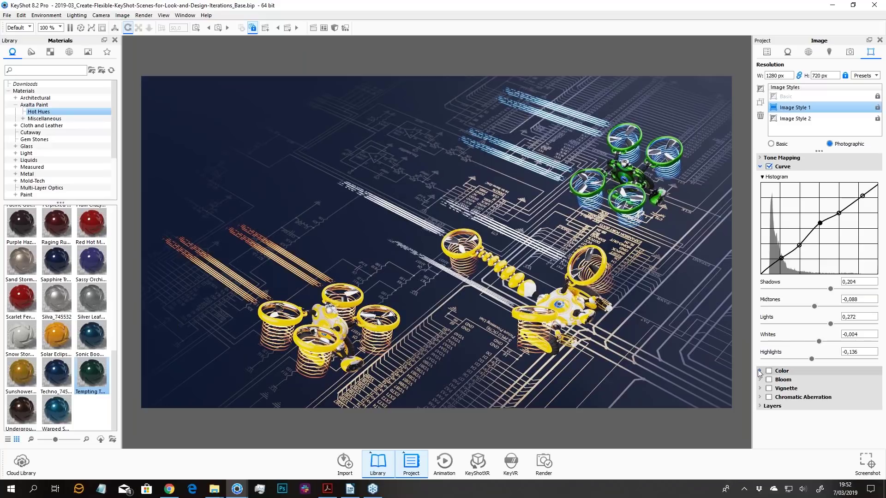
- Enable the Color adjustment for Image Style 1 and lower Saturation to -1
click(773, 369)
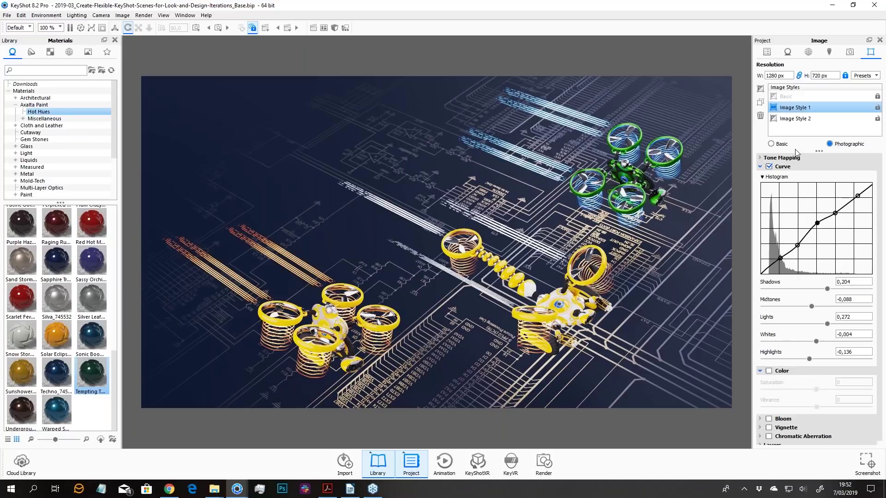
click(760, 167)
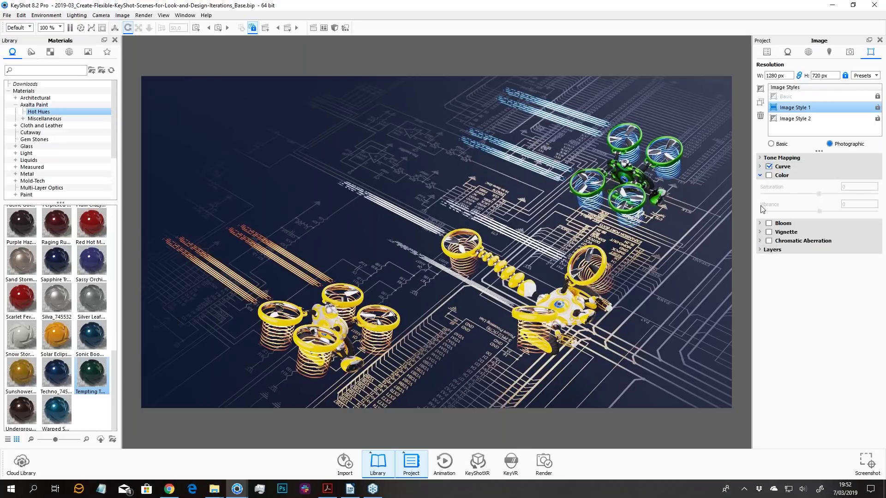
click(770, 176)
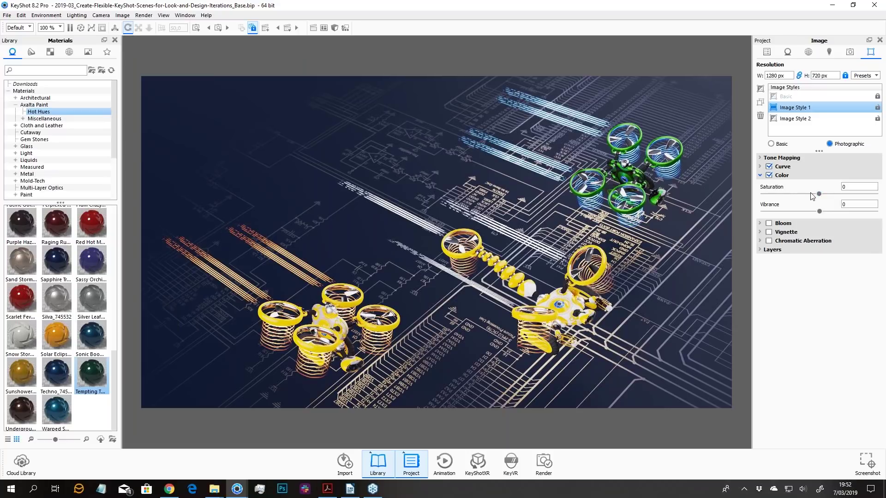
drag(820, 194, 737, 200)
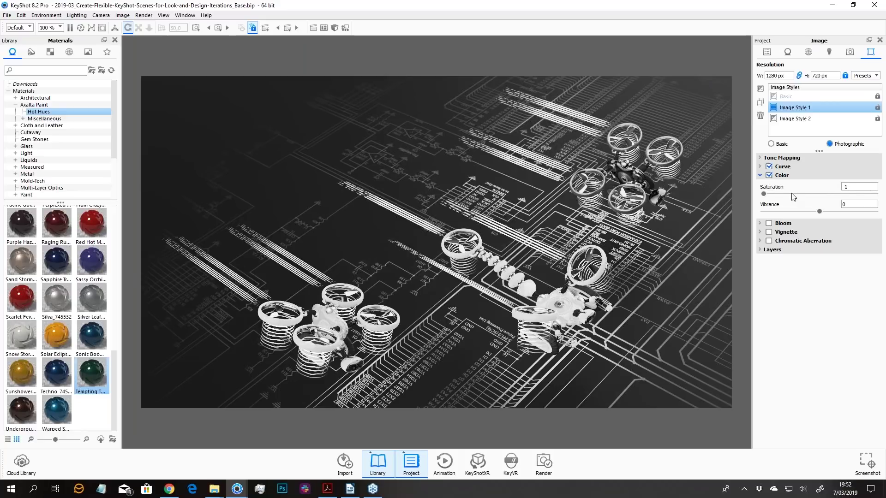
drag(764, 194, 723, 201)
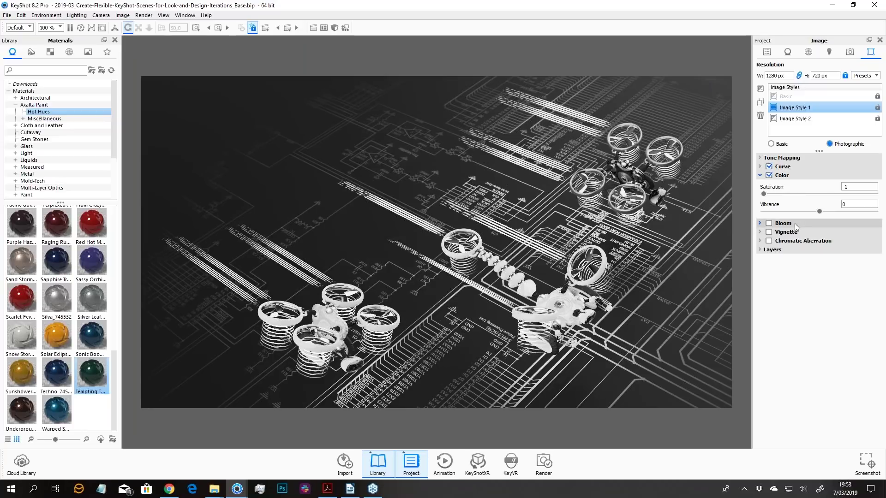
- Set the Color adjustment's Saturation back to 0 and raise Vibrance to 0,212
drag(854, 187, 826, 198)
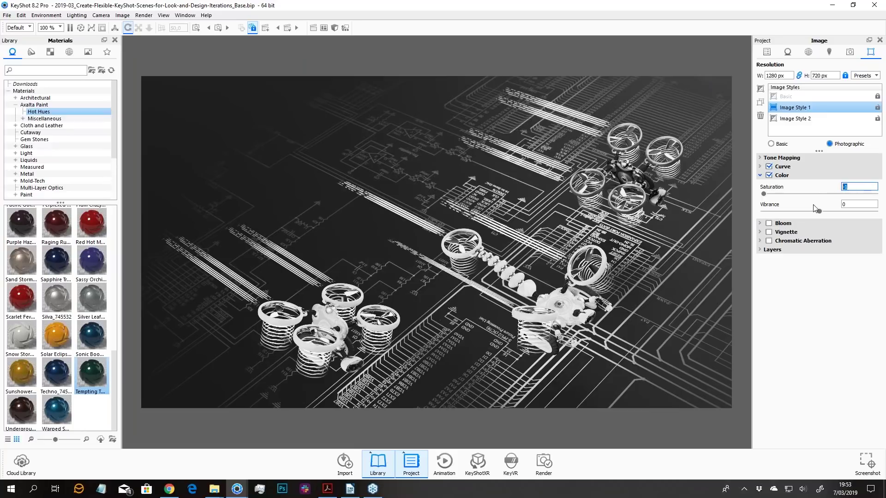
drag(764, 194, 821, 215)
double_click(859, 186)
text(0)
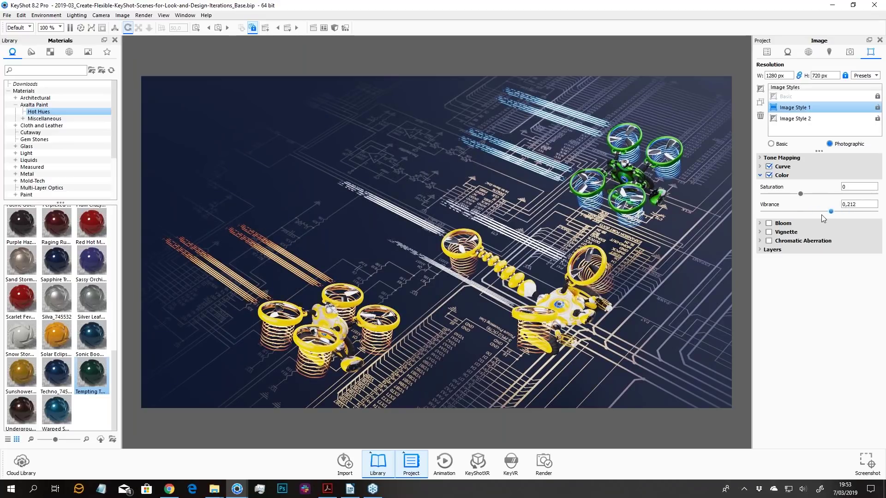
- Reset Vibrance to 0 and collapse the Color settings
double_click(850, 205)
text(0)
key(Return)
drag(800, 193, 865, 212)
key(BackSpace)
key(BackSpace)
key(BackSpace)
key(BackSpace)
click(858, 204)
click(780, 175)
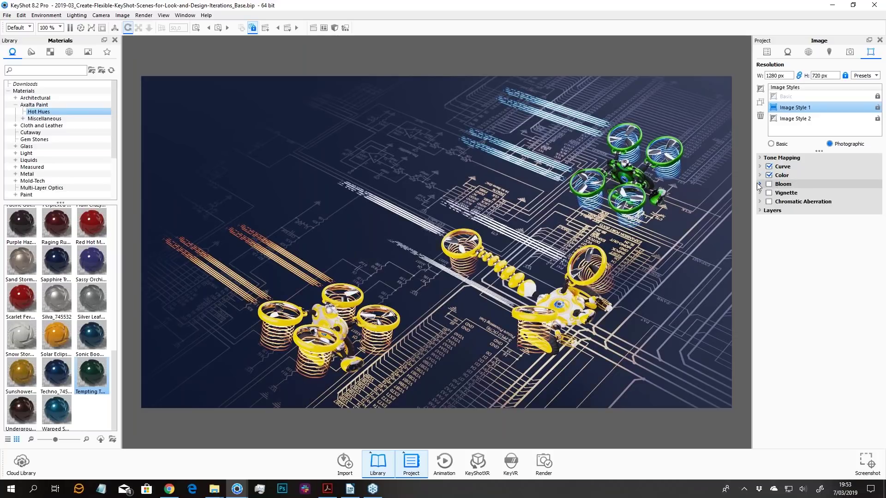
- Enable Bloom for Image Style 1 and set the Bloom Intensity to 2
click(759, 184)
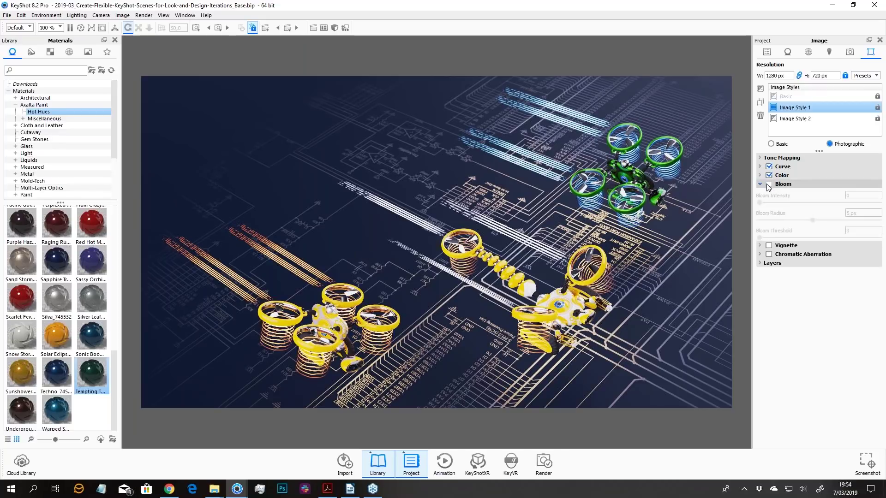
click(768, 185)
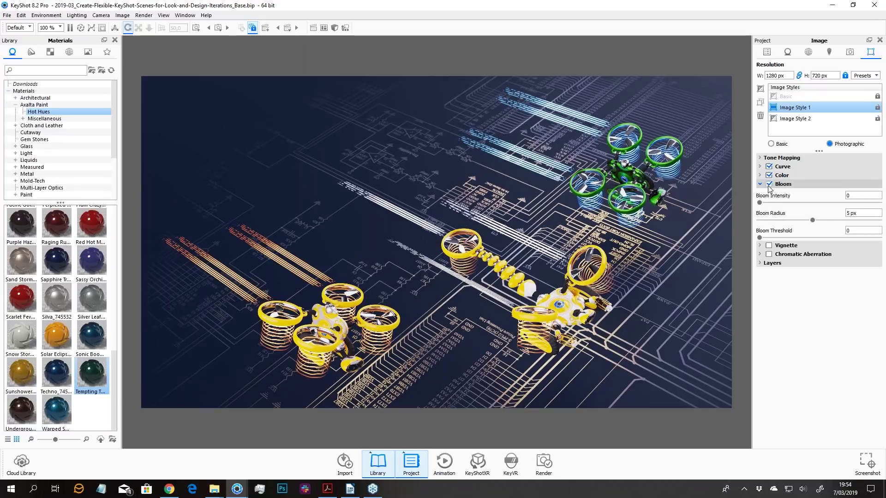
double_click(865, 195)
text(2)
key(Return)
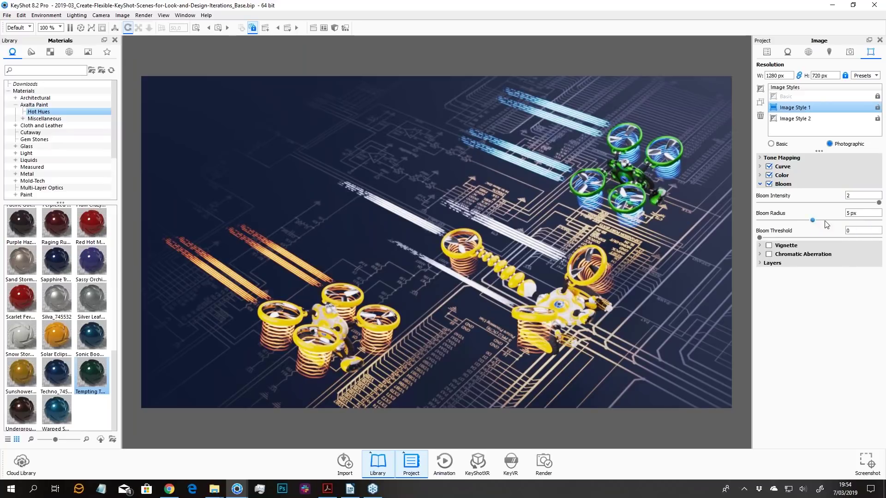
- Try a Bloom Radius of 10 px and increase it to 25 px
drag(813, 220, 828, 220)
click(858, 213)
text(10)
key(Return)
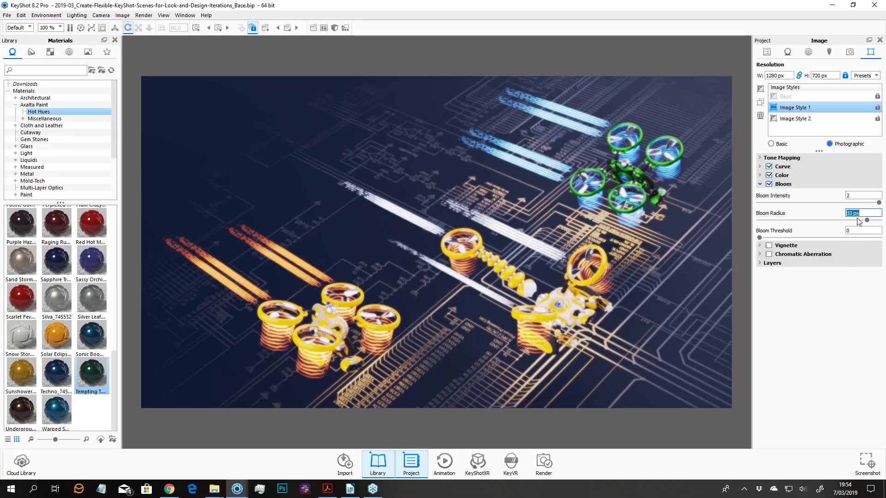
text(25)
- Try Bloom Threshold values of 0,934, 1 and 0,5, and settle on 0,8
click(856, 232)
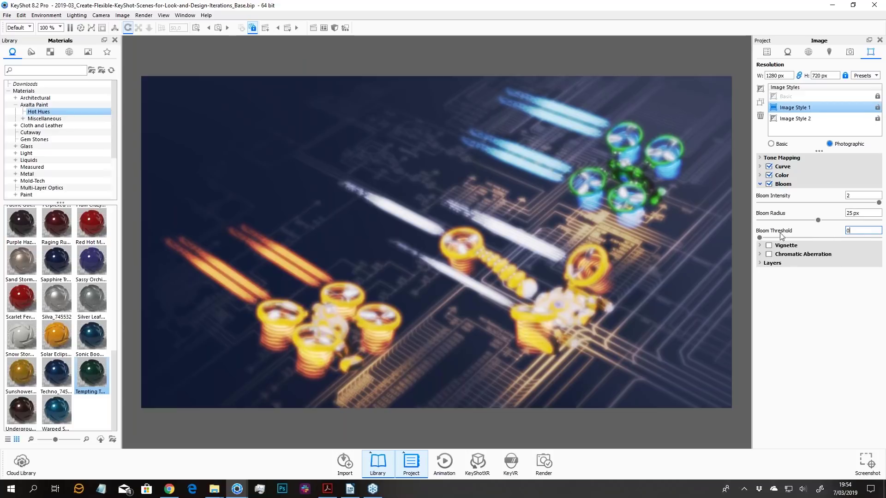
click(760, 237)
mouse_move(761, 238)
mouse_down()
mouse_move(795, 245)
mouse_move(759, 244)
mouse_up()
drag(760, 238, 817, 238)
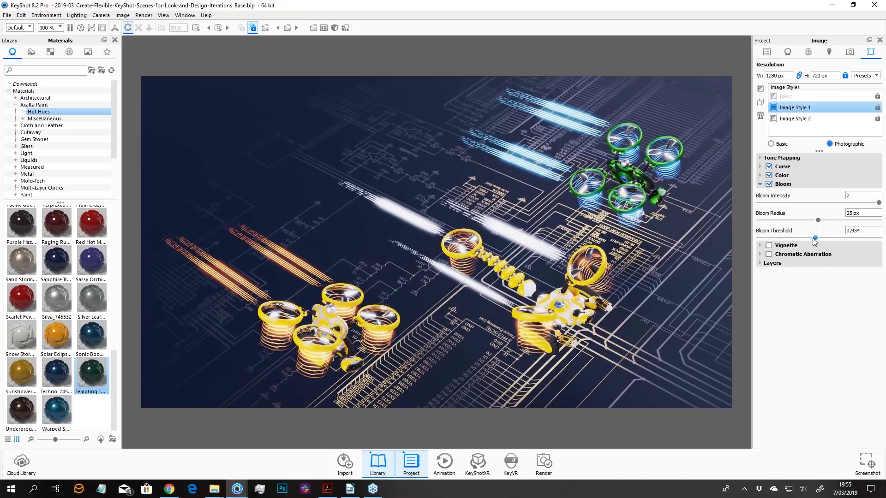
double_click(858, 234)
text(1)
key(Return)
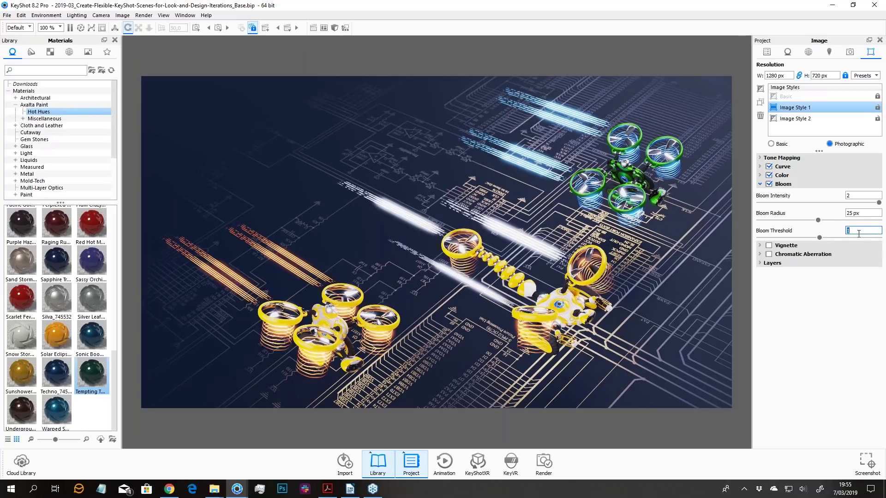
text(.5)
key(Return)
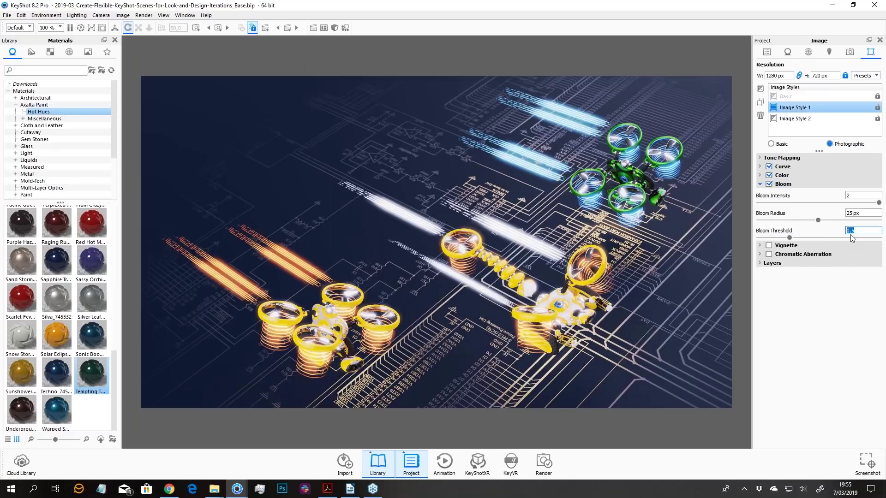
text(0,8)
key(Return)
- Try a Bloom Radius of 50 px and settle on 30 px
drag(861, 213, 846, 213)
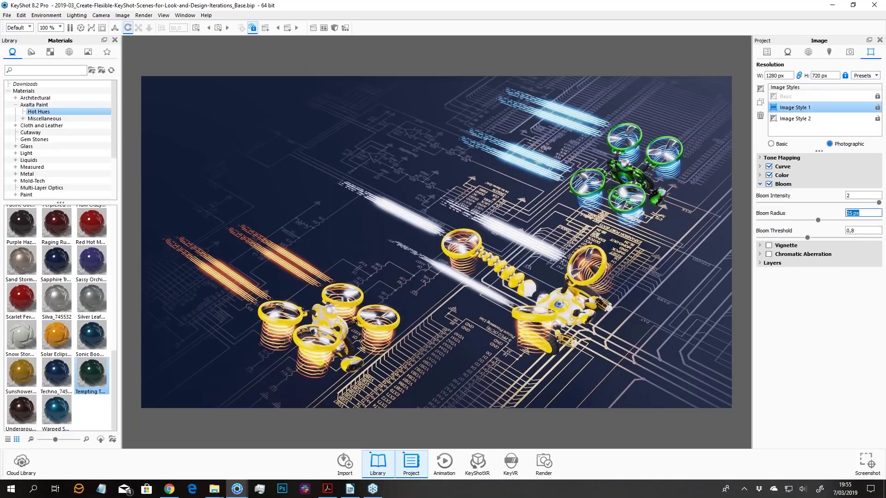
text(50)
key(Return)
text(35)
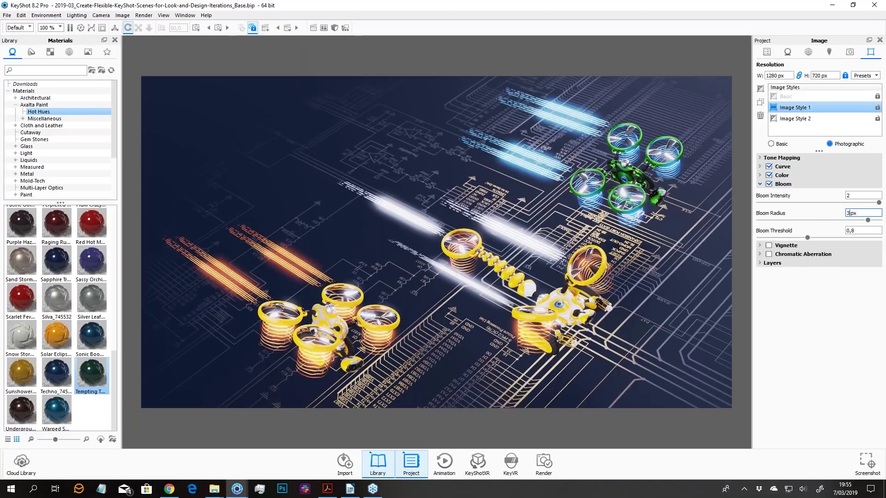
key(BackSpace)
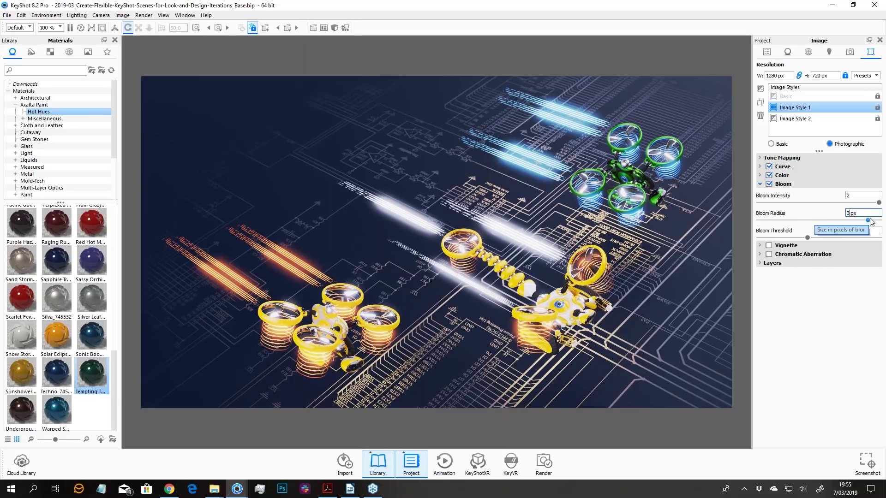
text(0)
key(Return)
click(856, 212)
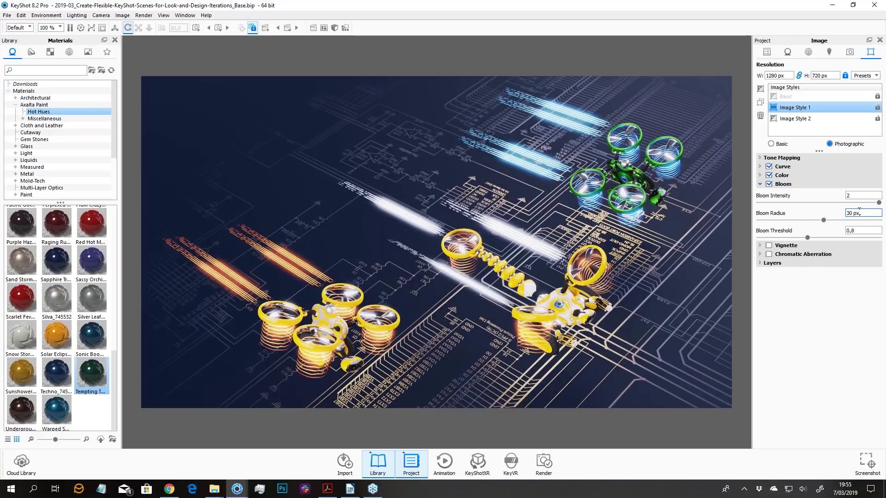
- Set the Bloom Threshold to 1
double_click(858, 233)
text(1)
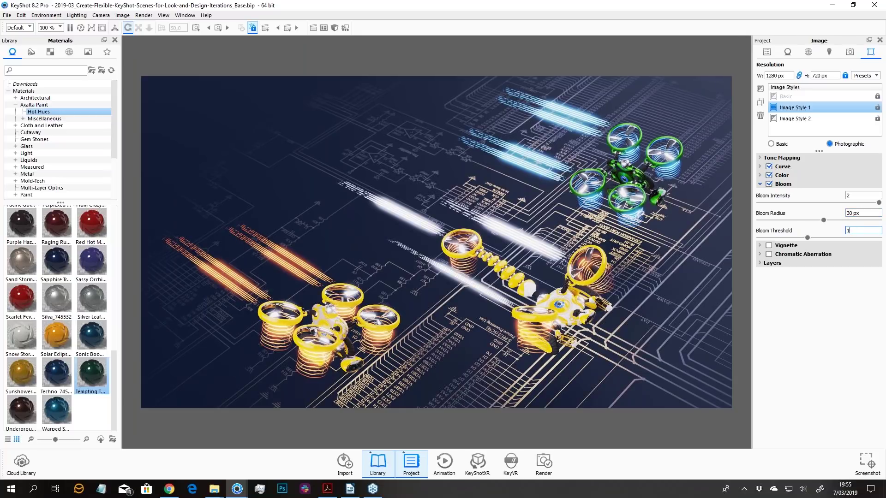
key(Return)
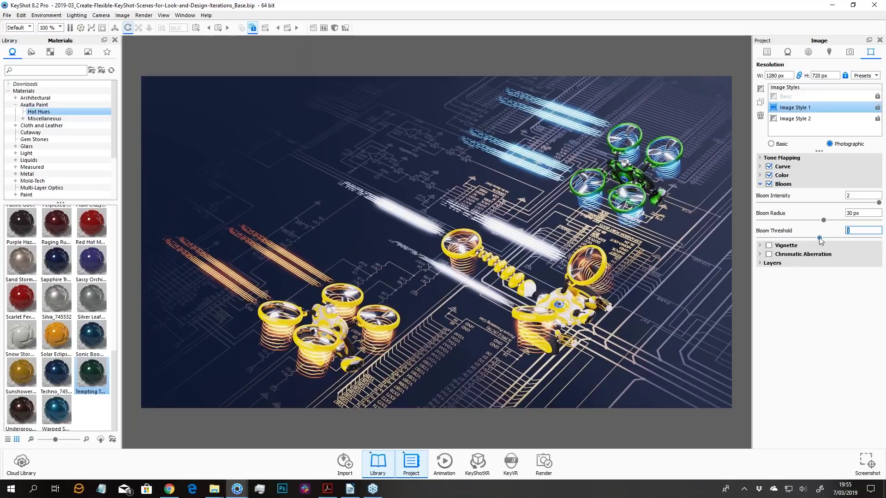
drag(818, 237, 836, 230)
text(1)
key(Return)
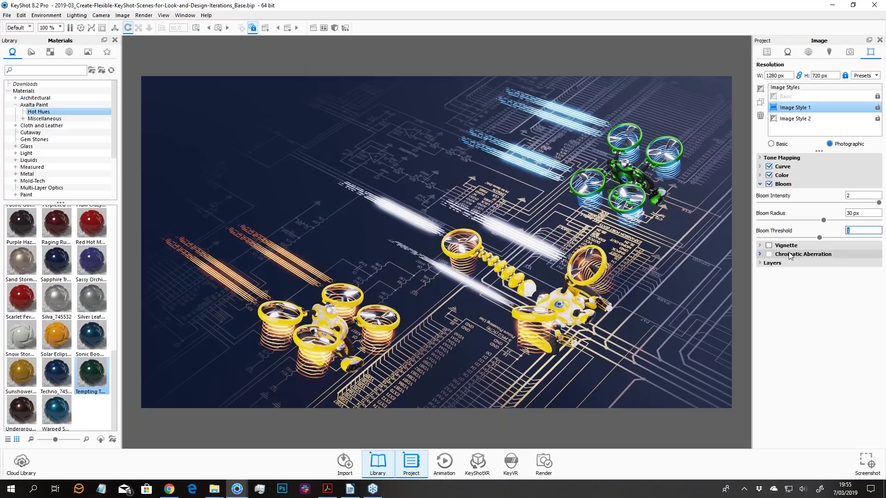
- Enable the Vignette effect, set Vignetting Strength to 0,479, and collapse the Bloom and Vignette settings
click(761, 246)
click(768, 245)
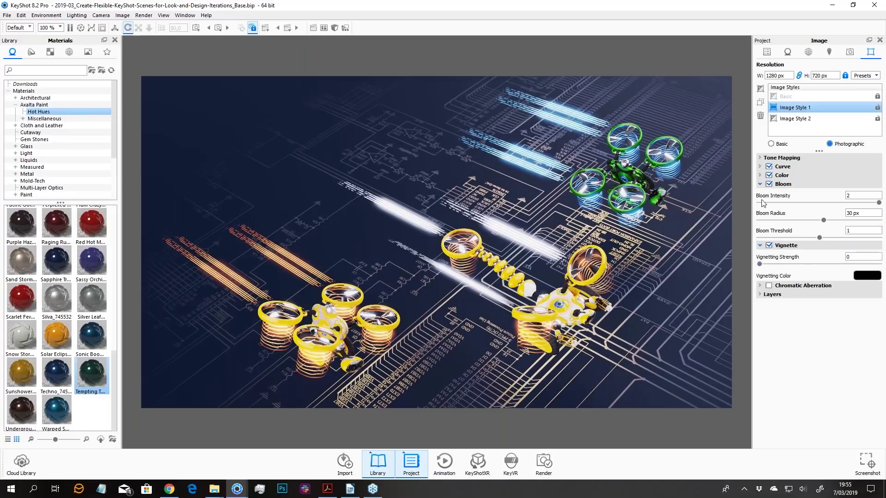
click(760, 183)
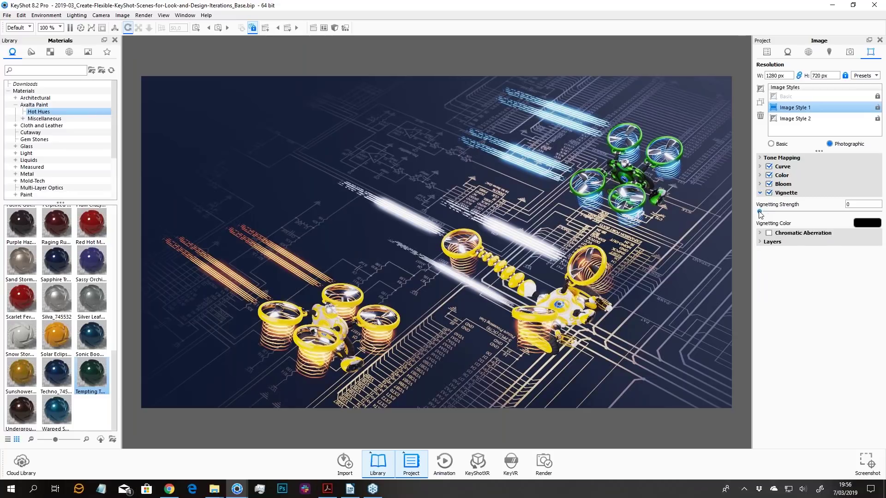
drag(760, 212, 816, 223)
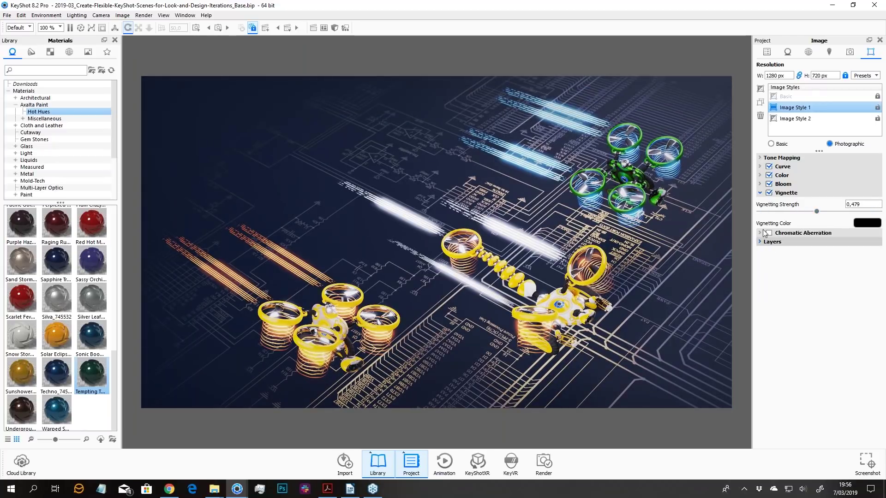
click(759, 194)
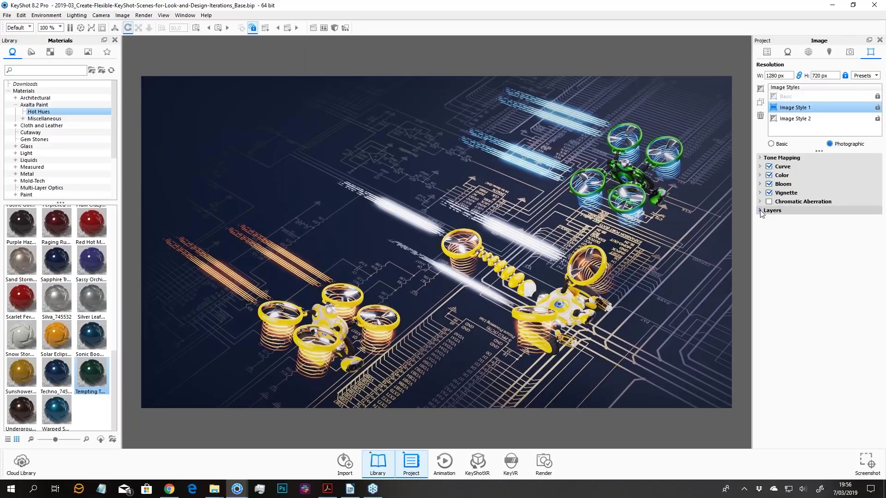
- Turn on Use Frontplate in the Layers settings and move the front plate file dialog clear of the render view
click(760, 211)
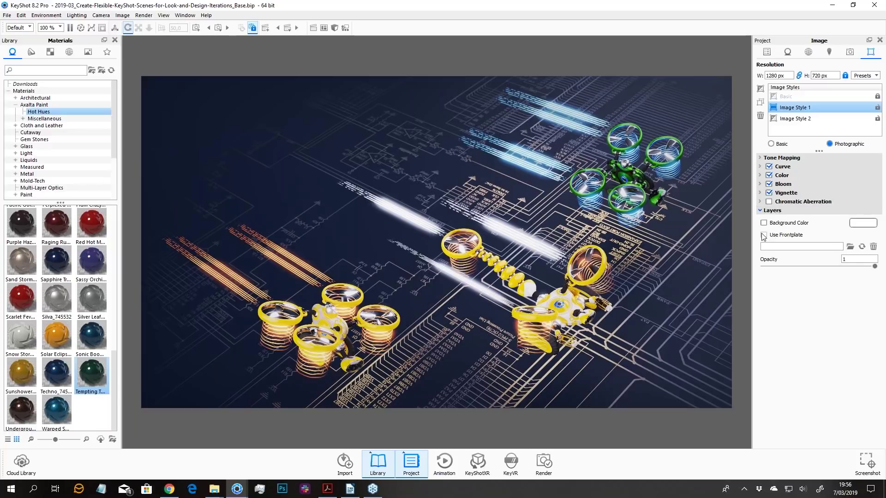
click(769, 235)
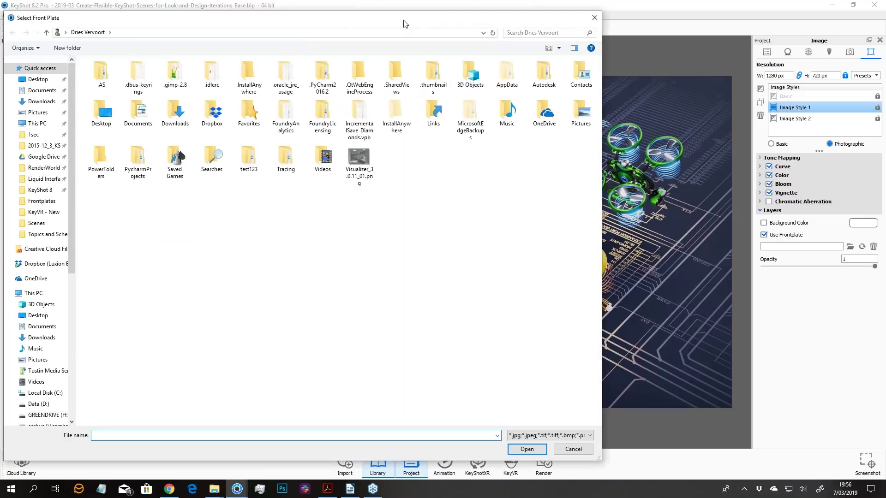
drag(404, 20, 574, 383)
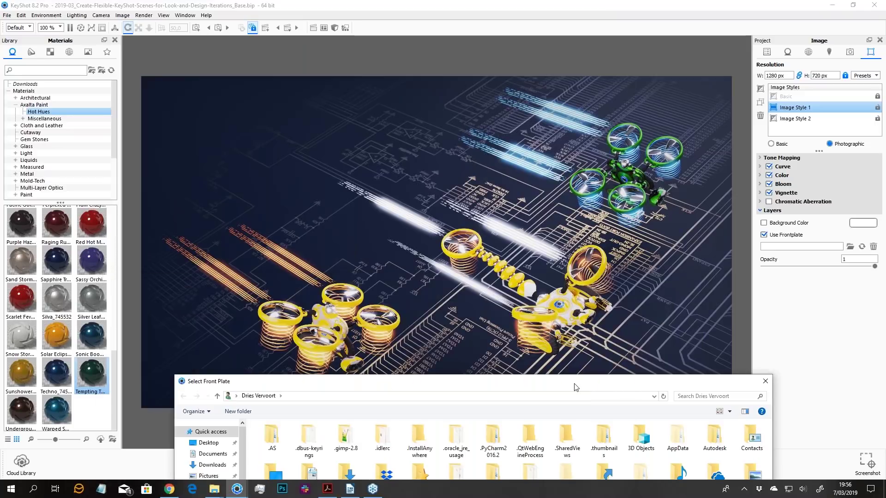
- Switch to File Explorer, close the Sprint Demo Recordings folder window, and bring the Scenes folder window forward
mouse_move(214, 489)
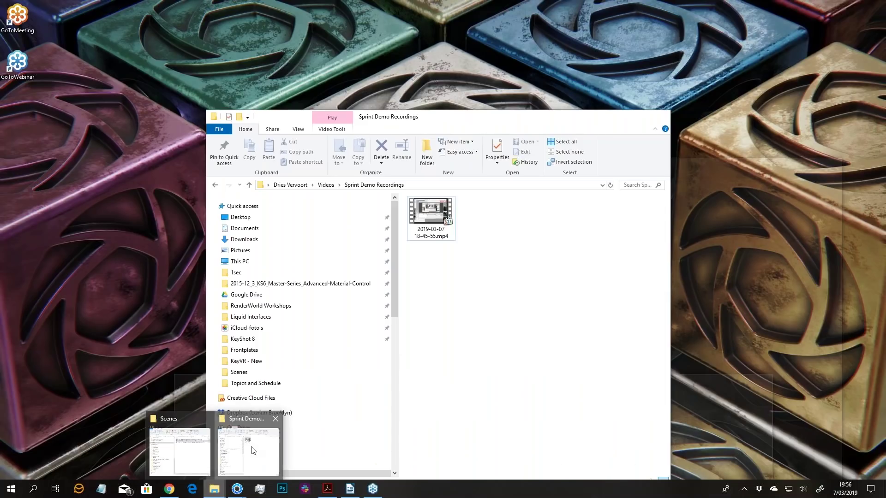
click(253, 450)
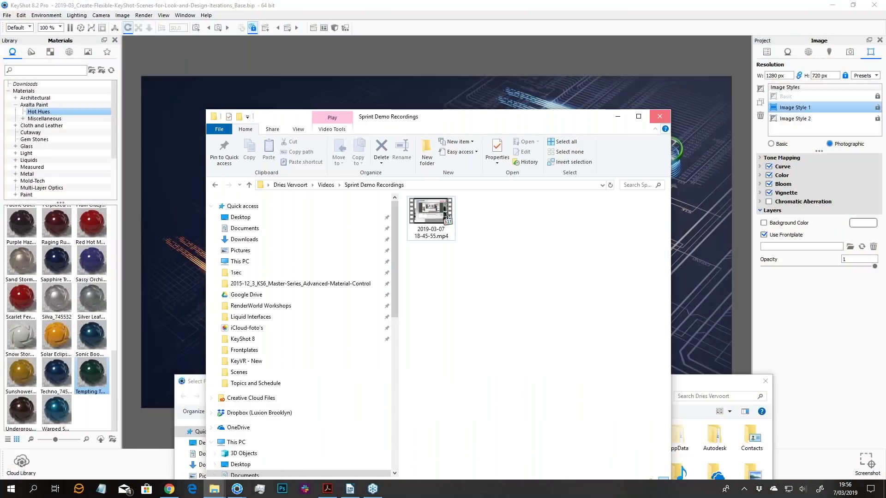
click(662, 118)
click(214, 489)
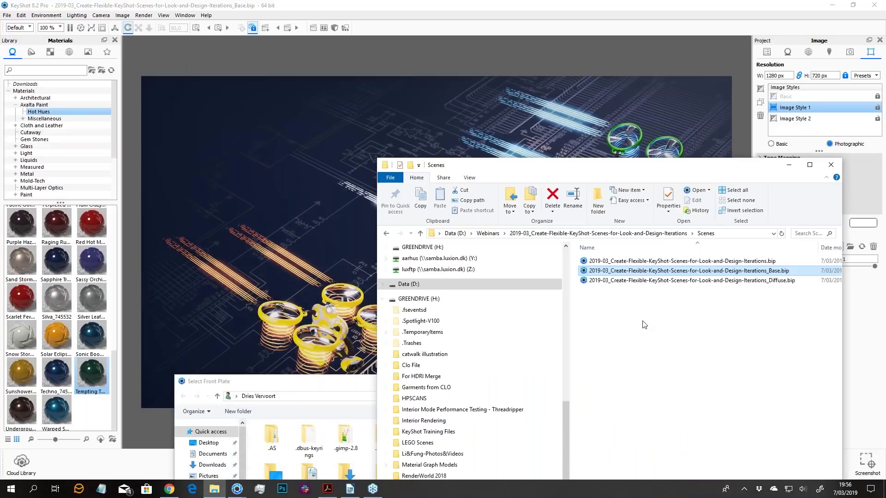
- Browse to the Frontplates folder of the 2019-03_Create-Flexible-KeyShot-Scenes-for-Look-and-Design-Iterations webinar and copy its folder path
click(488, 234)
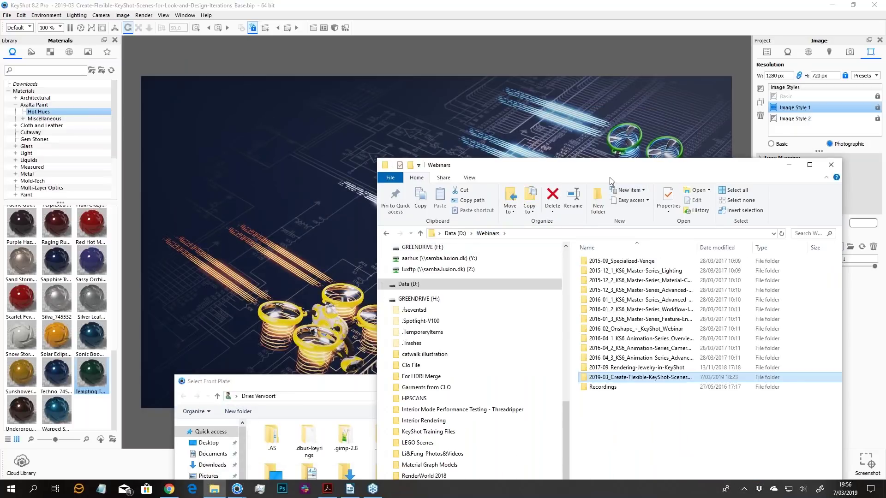
drag(559, 177, 423, 206)
double_click(490, 406)
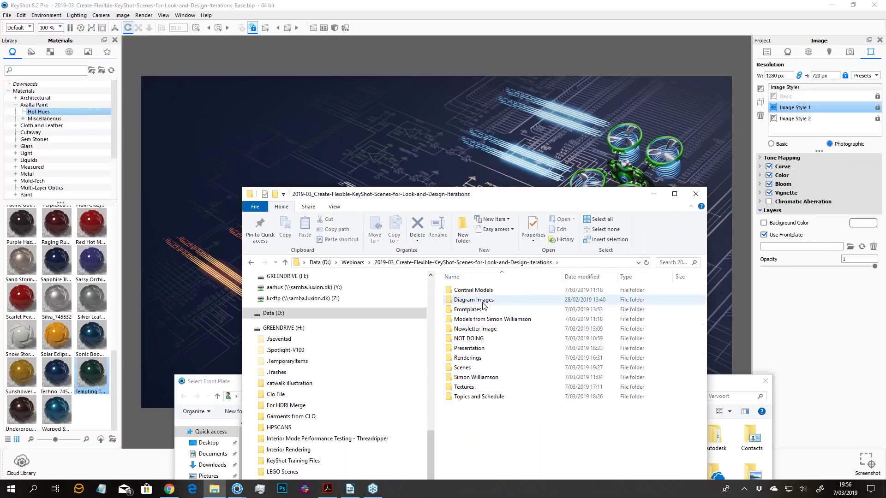
double_click(478, 312)
click(582, 262)
key(ctrl+c)
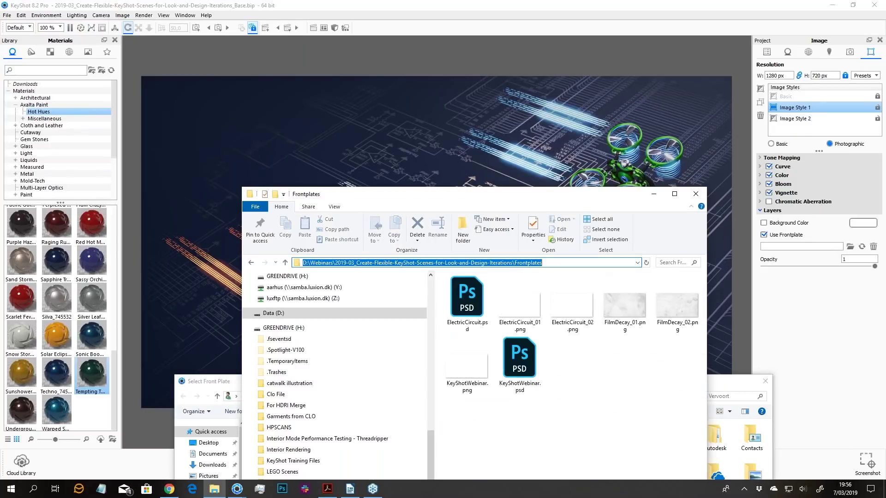
- Return to KeyShot's front plate file dialog and go to the Frontplates folder using the copied path
click(725, 386)
drag(724, 375, 720, 25)
click(415, 46)
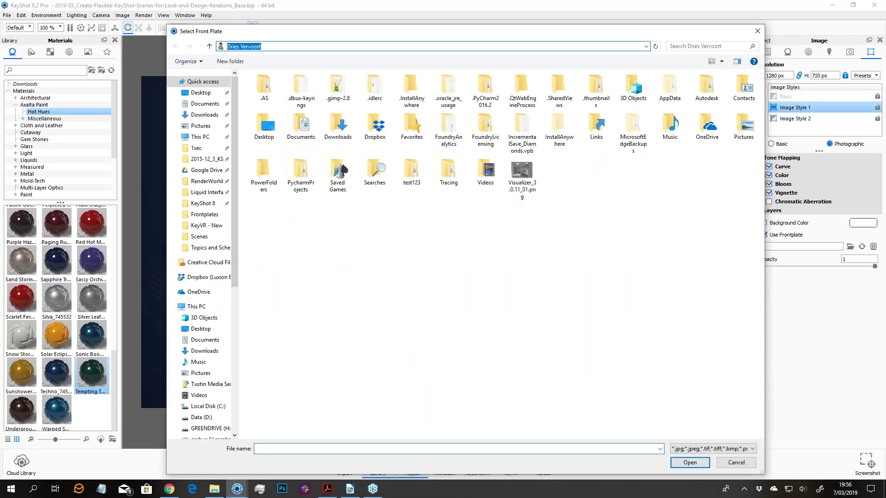
key(ctrl+v)
key(Return)
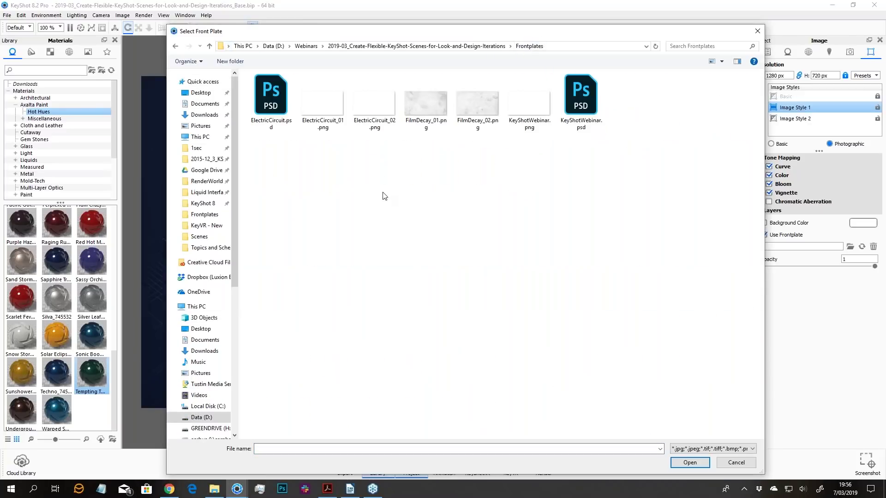
- Load ElectricCircuit_02.png as the front plate of Image Style 1
drag(562, 31, 506, 30)
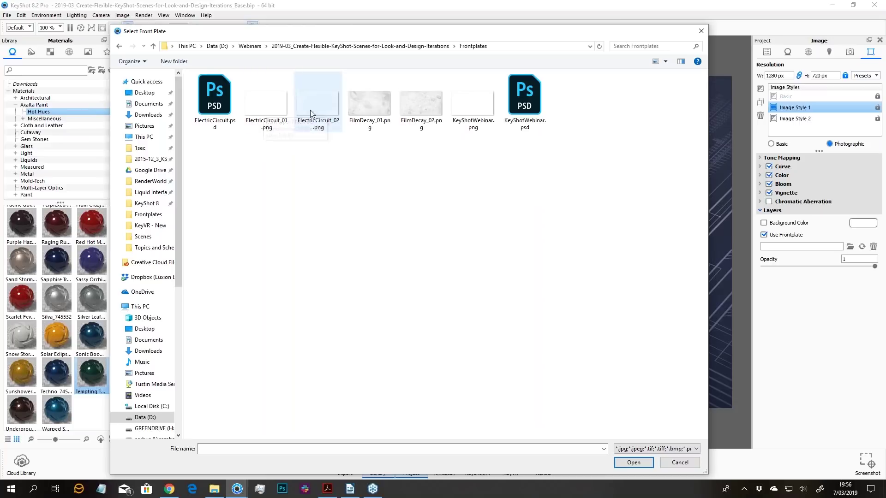
click(278, 107)
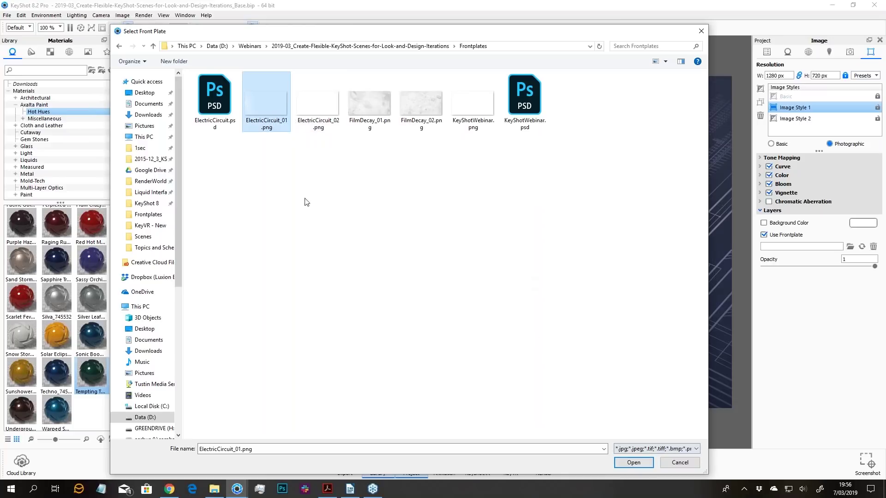
click(330, 112)
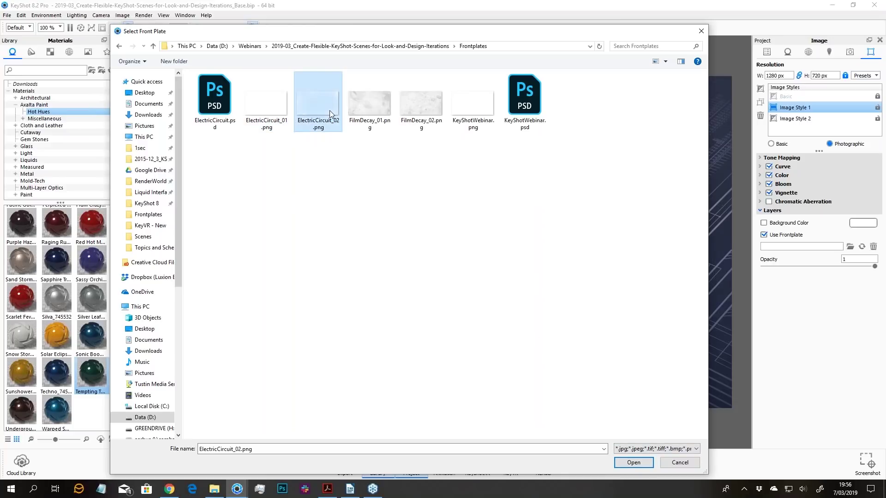
click(636, 465)
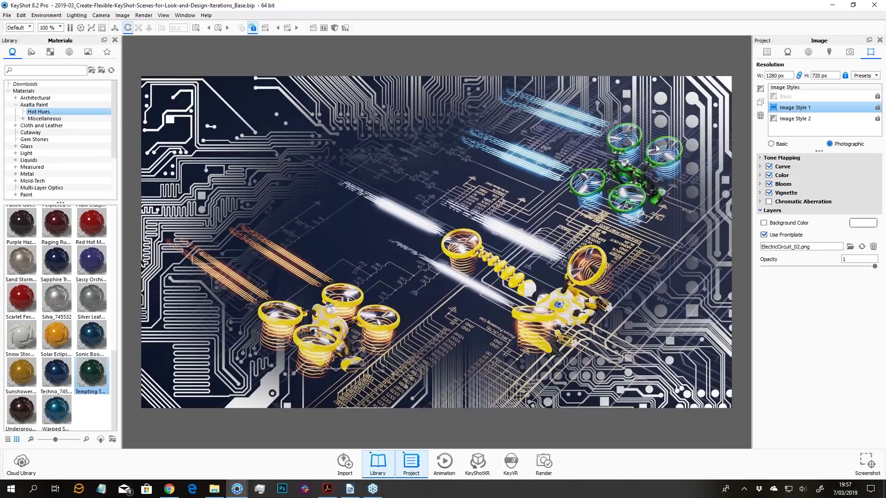
- Load ElectricCircuit_01.png as the front plate of Image Style 1
click(850, 247)
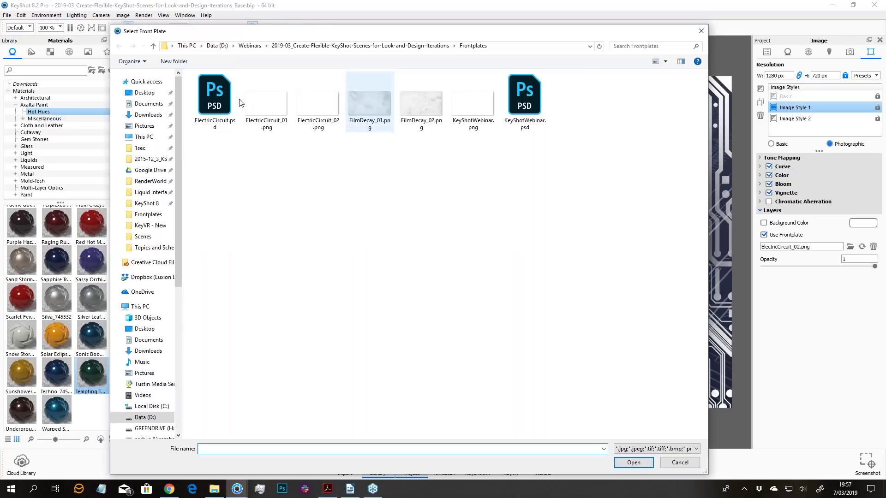
click(284, 109)
key(Return)
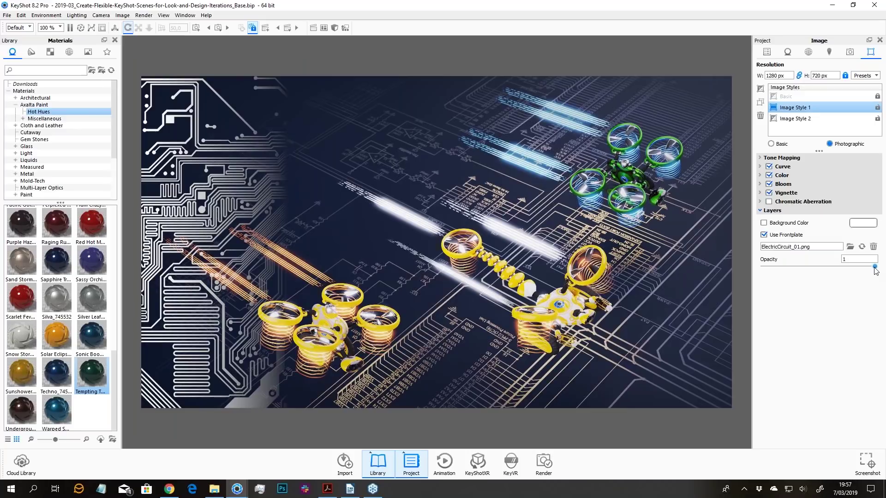
- Try a low front plate Opacity of about 0,079 and settle on 0,361
drag(876, 268, 779, 275)
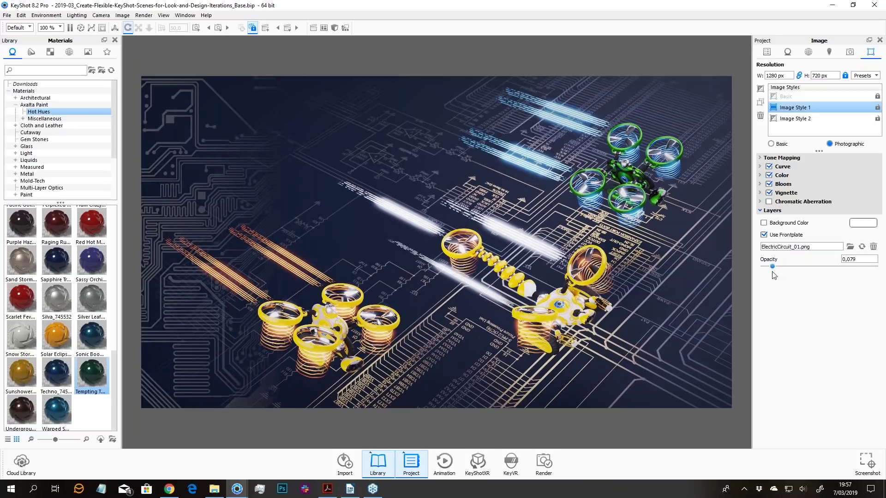
mouse_move(772, 272)
mouse_down()
mouse_move(795, 272)
mouse_move(769, 273)
mouse_move(777, 277)
mouse_up()
drag(823, 270, 803, 267)
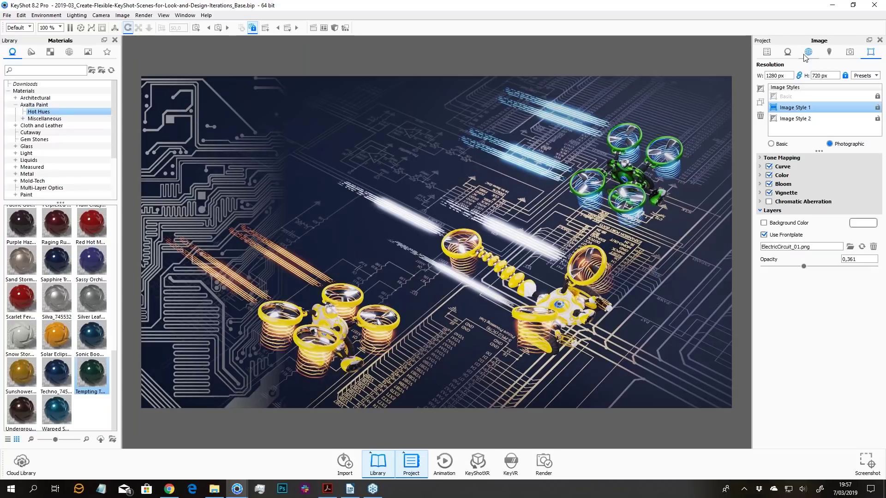
- Delete Image Style 2 and duplicate Image Style 1
click(795, 119)
key(Delete)
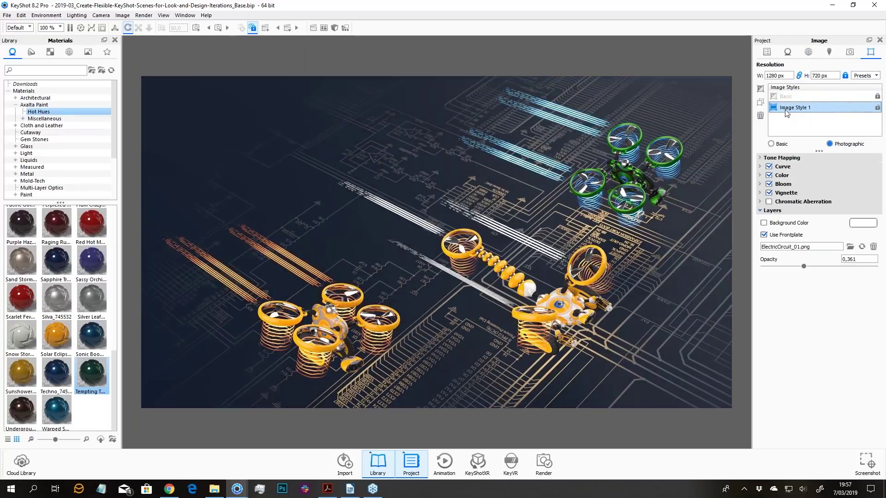
click(761, 104)
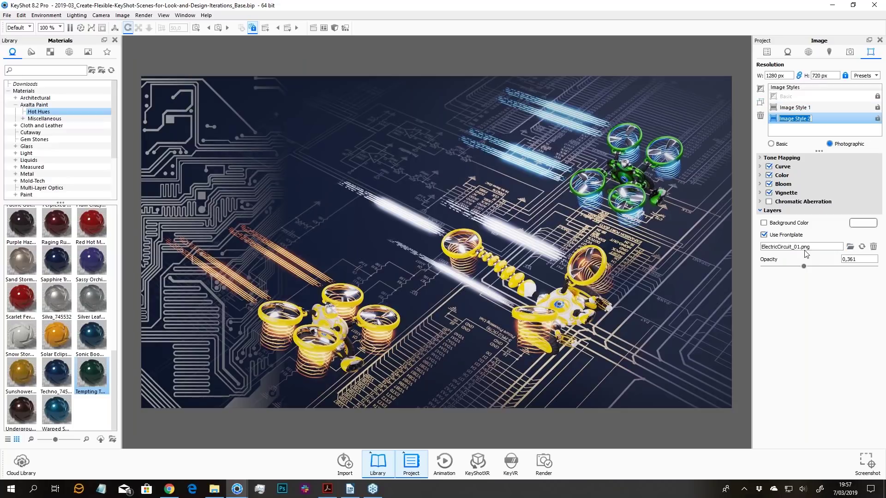
- Load FilmDecay_01.png as the front plate of the duplicated image style
click(850, 247)
click(421, 96)
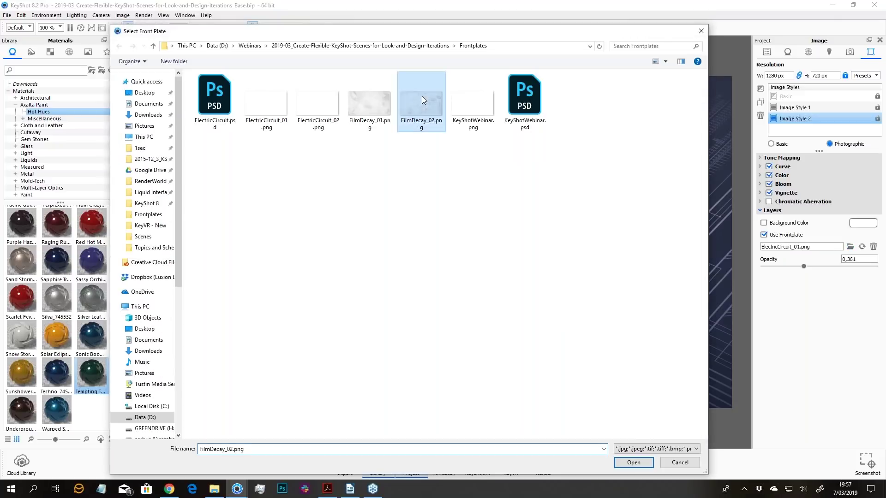
click(377, 111)
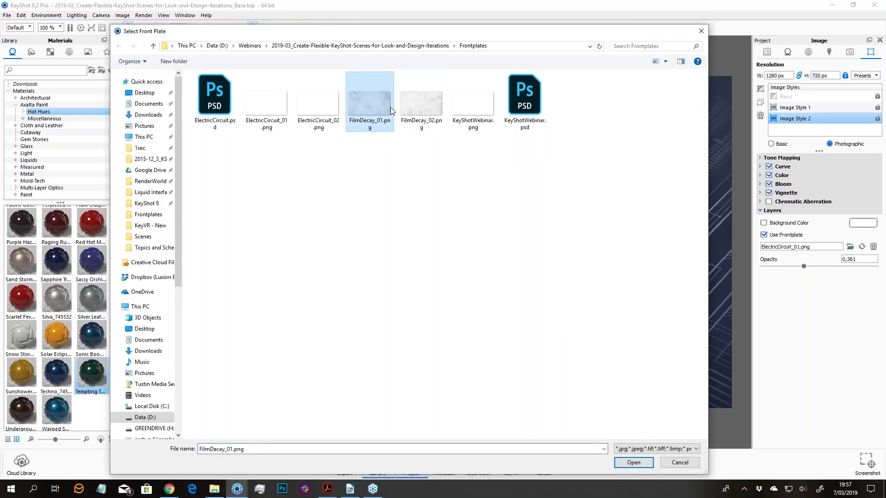
click(631, 466)
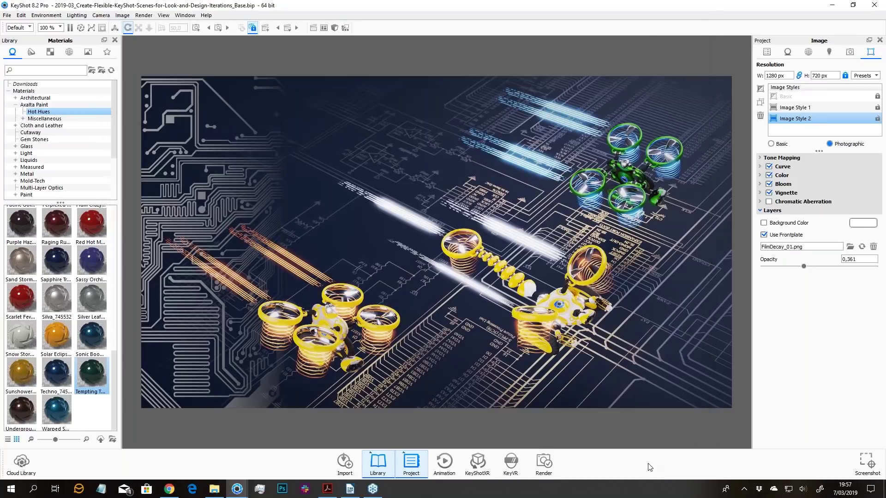
- Set the front plate Opacity to 1 and the Color Saturation to -1 in Image Style 2
drag(804, 267, 876, 267)
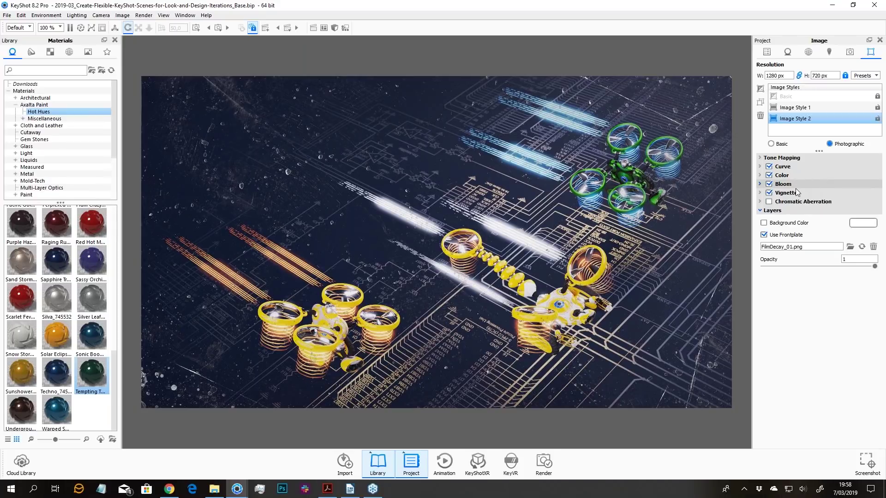
click(759, 175)
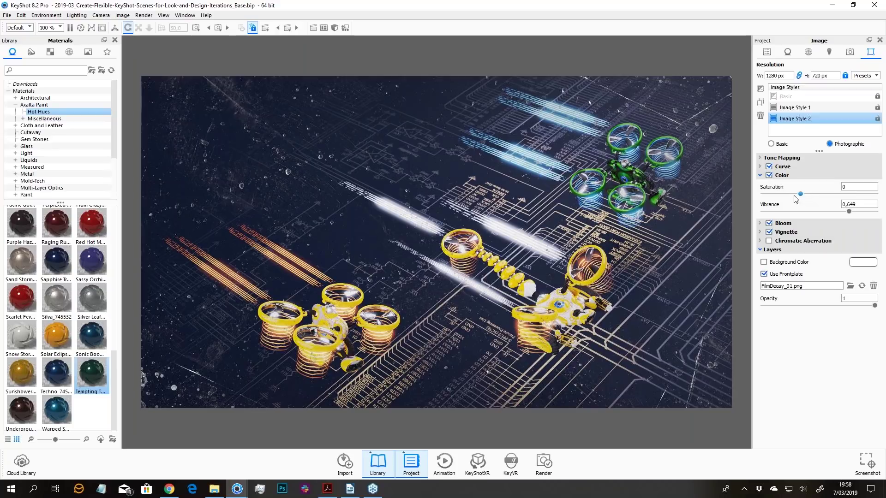
drag(800, 194, 760, 200)
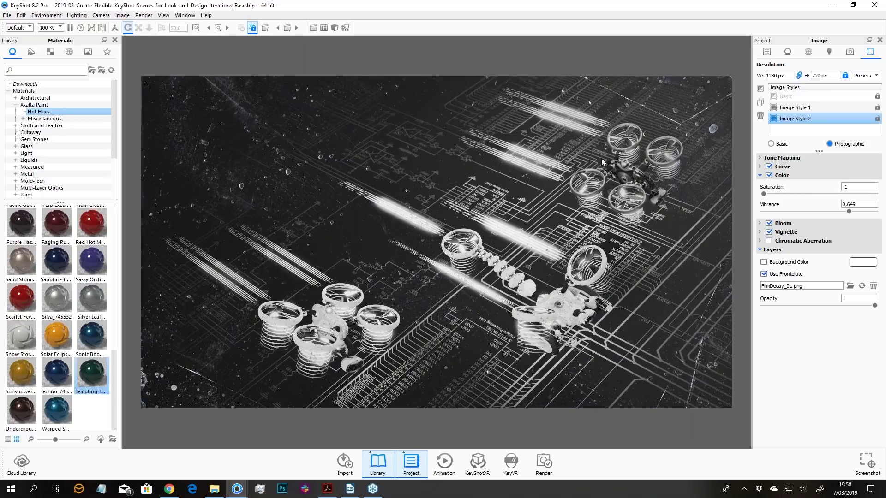
- Alternate between Image Style 1 and Image Style 2 to compare their looks in the render view
click(794, 108)
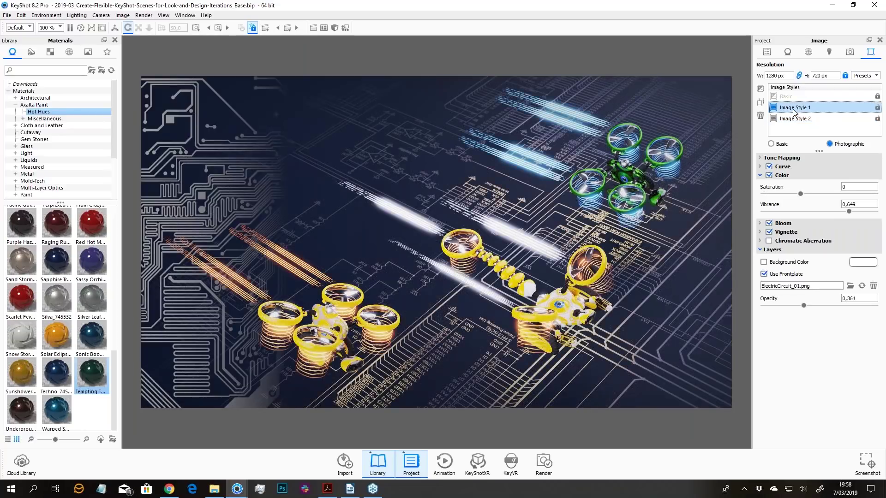
click(791, 117)
click(790, 112)
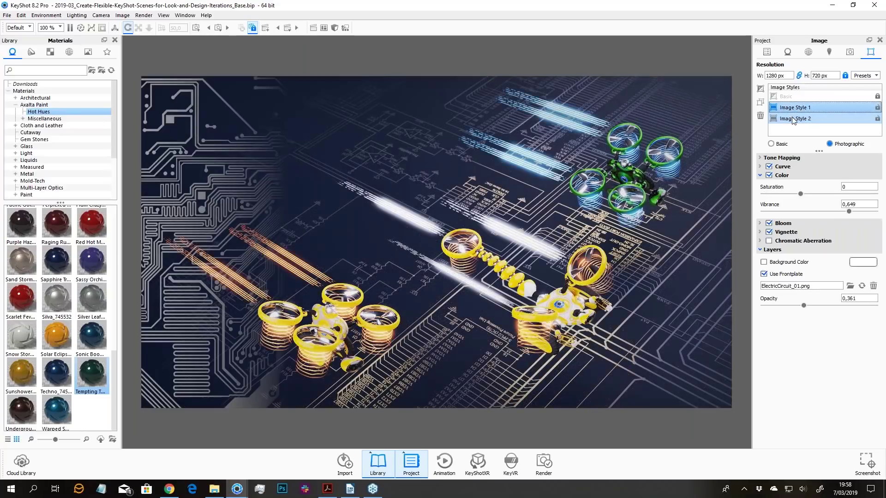
click(792, 117)
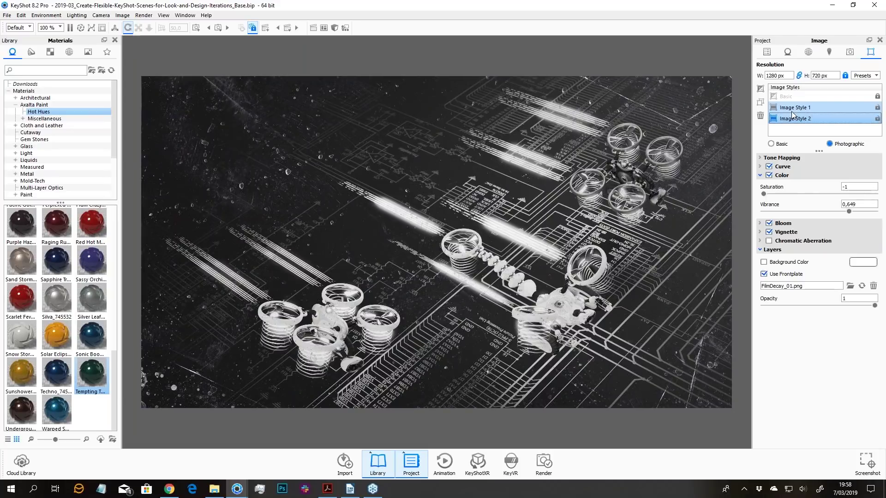
click(791, 112)
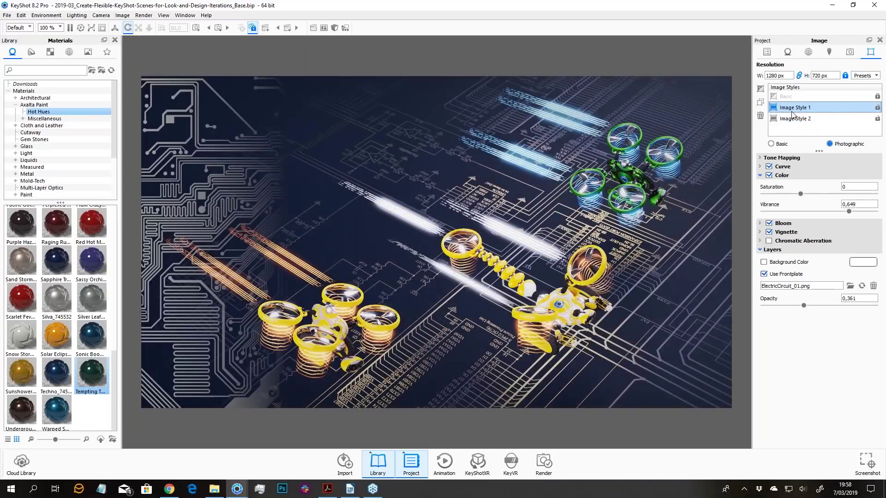
click(792, 117)
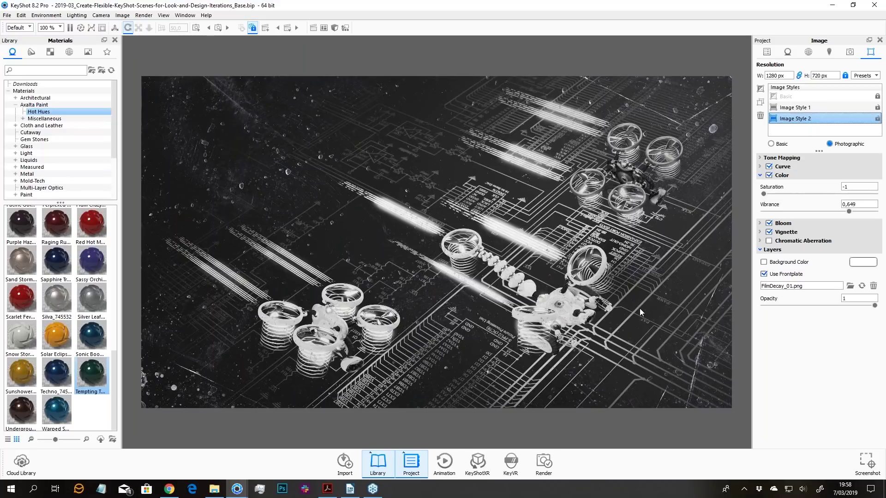
click(794, 107)
click(798, 120)
click(792, 108)
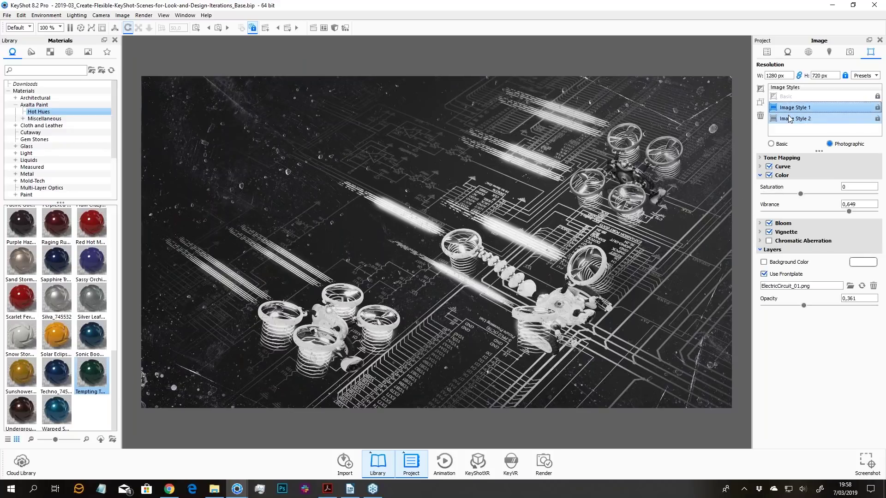
click(790, 119)
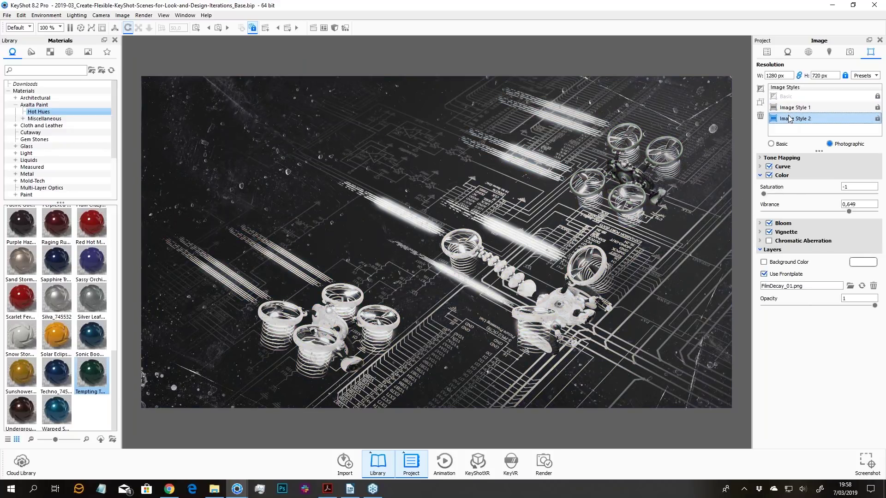
- Discard a mistaken copy of Image Style 2 and duplicate Image Style 1 instead
click(760, 102)
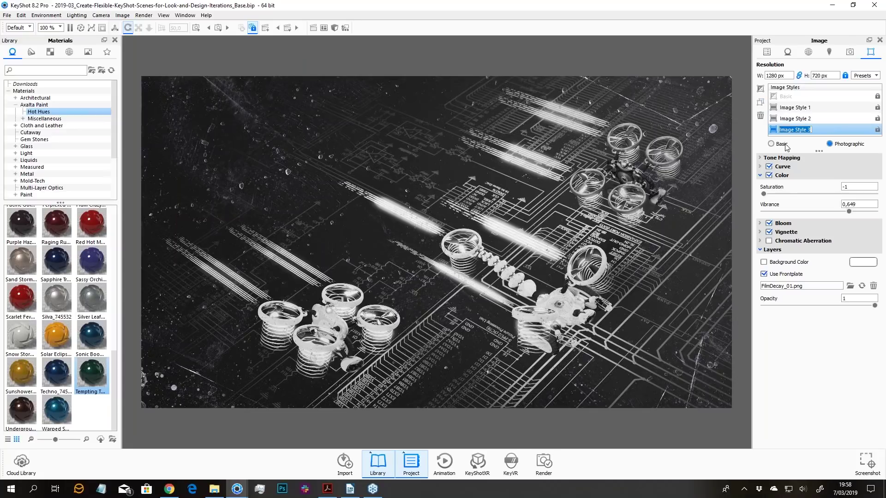
click(760, 116)
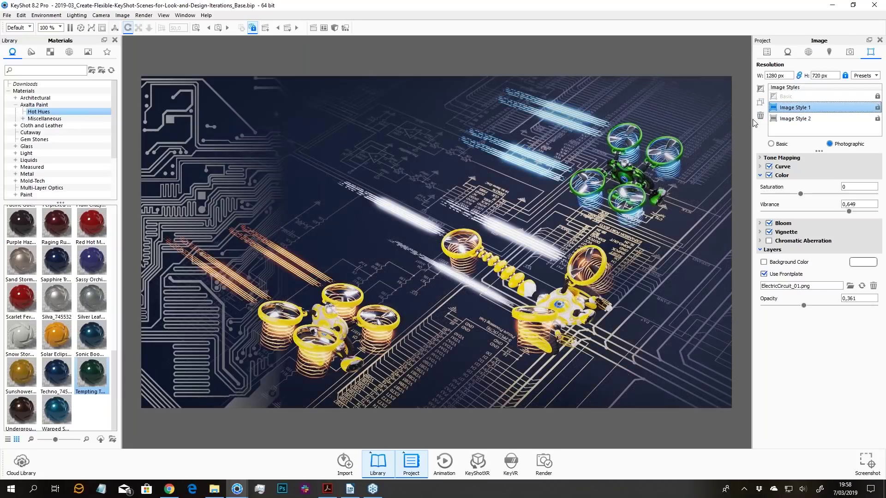
click(761, 102)
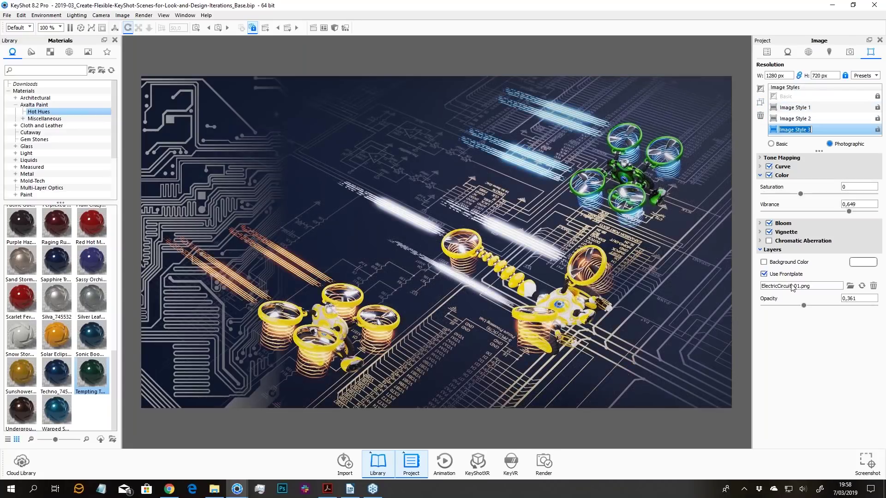
- Load KeyShotWebinar.png as the front plate of Image Style 3 and raise its Opacity to about 0.942
click(850, 286)
click(466, 106)
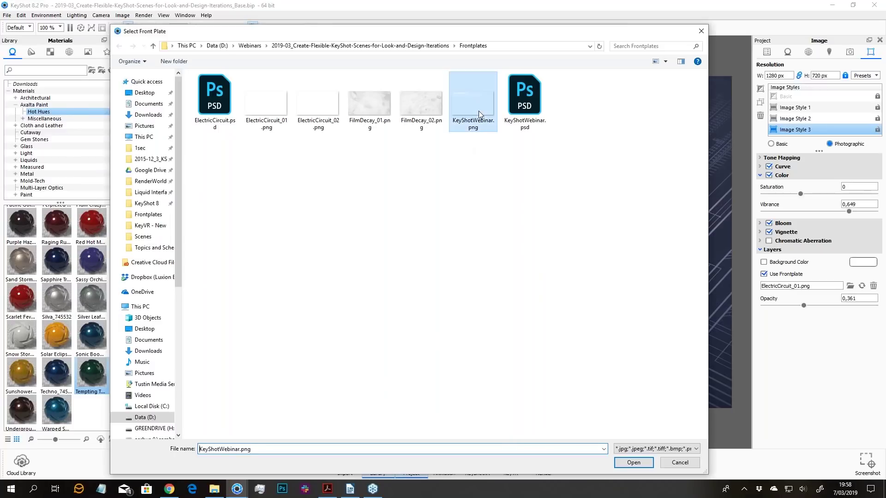
click(632, 463)
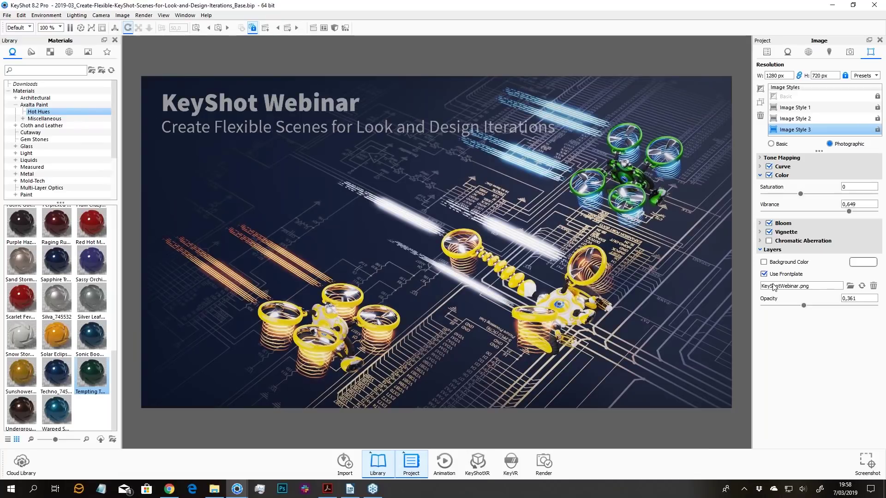
drag(803, 305, 870, 313)
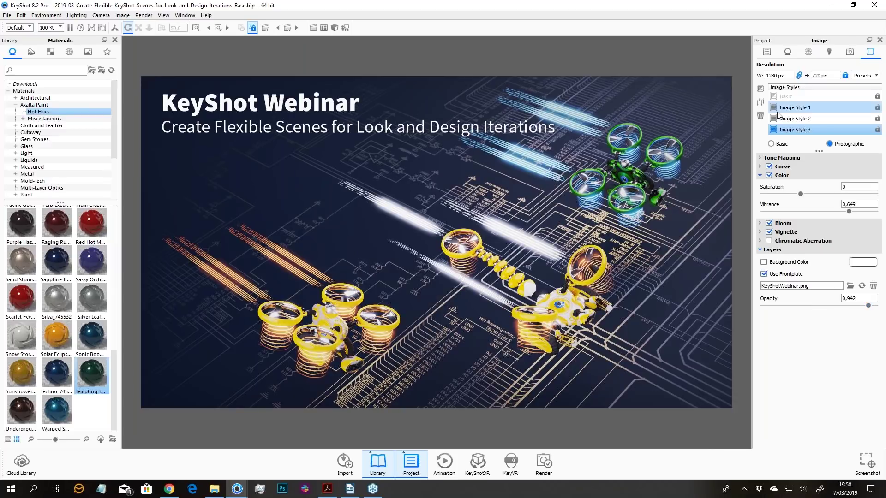
- Open the Studios window beside the render view and activate Studio 1
click(815, 120)
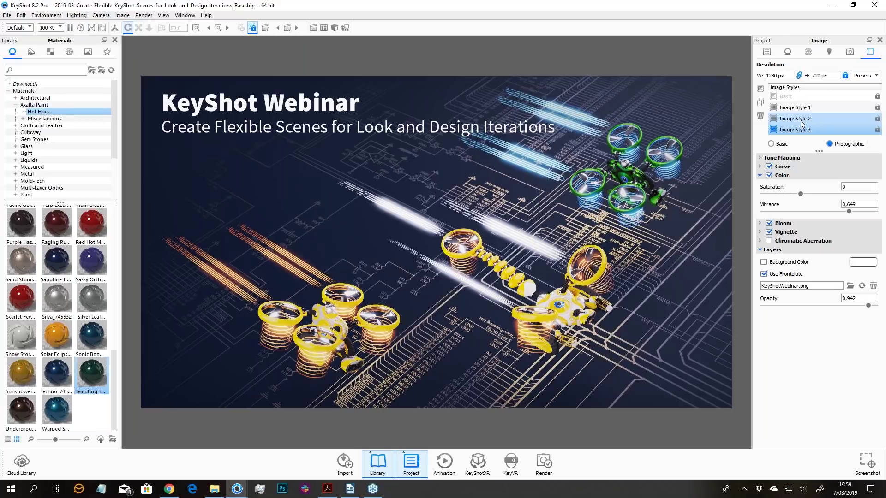
click(313, 28)
drag(190, 65, 282, 60)
drag(248, 139, 242, 167)
click(187, 86)
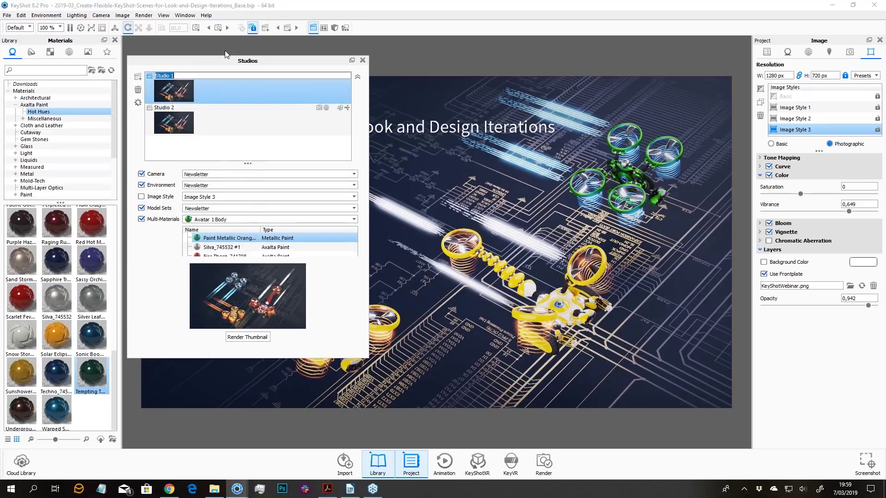
drag(234, 60, 212, 59)
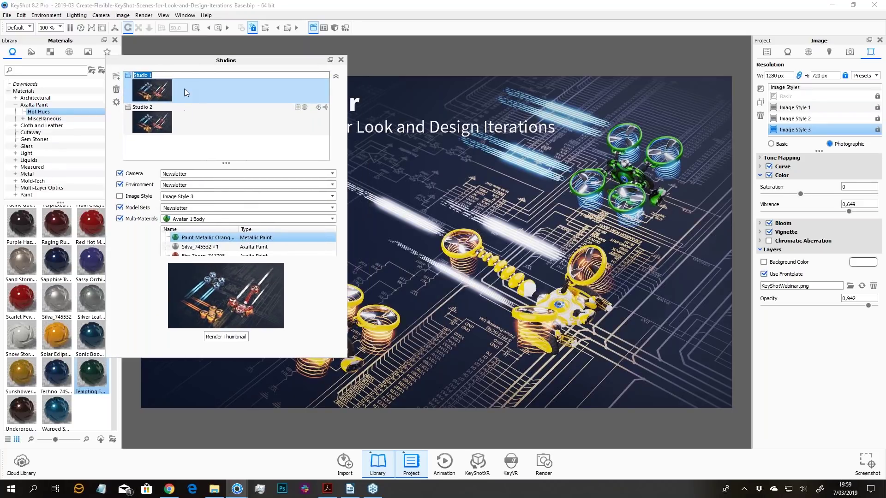
click(121, 196)
click(121, 196)
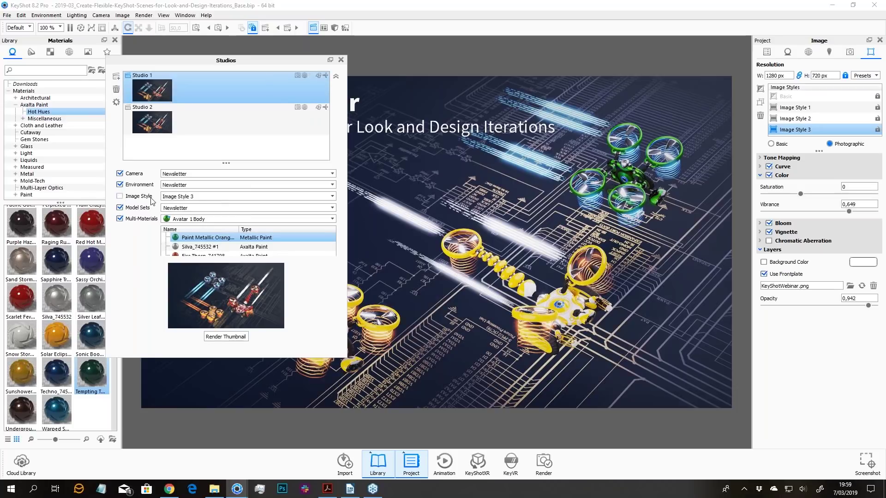
- Activate Image Style 2 and rename it as Noire
ctrl+click(815, 119)
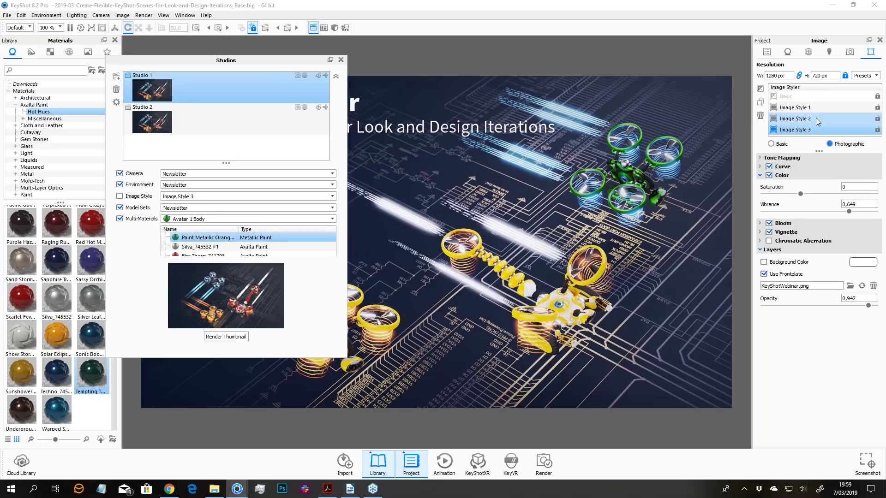
click(813, 118)
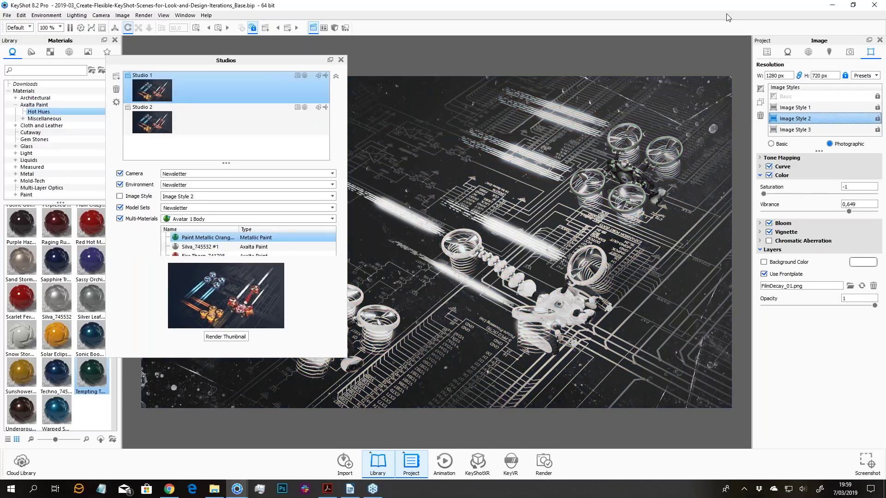
double_click(802, 119)
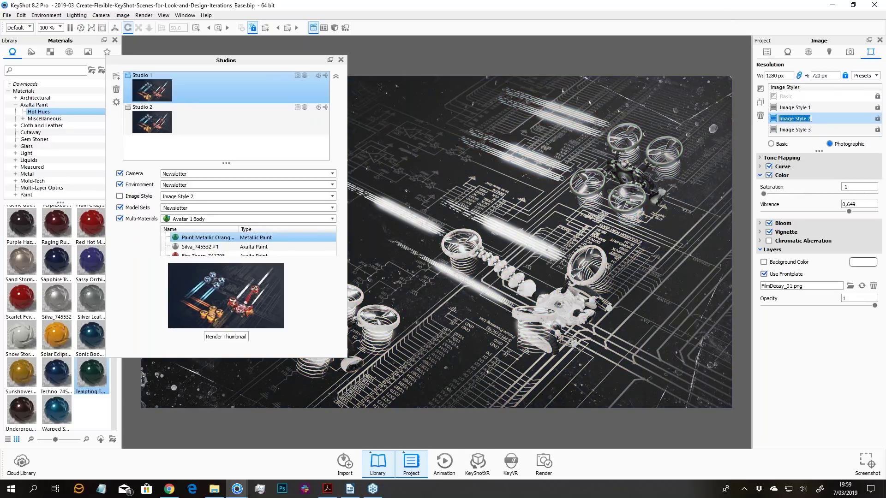
text(Noire)
key(Return)
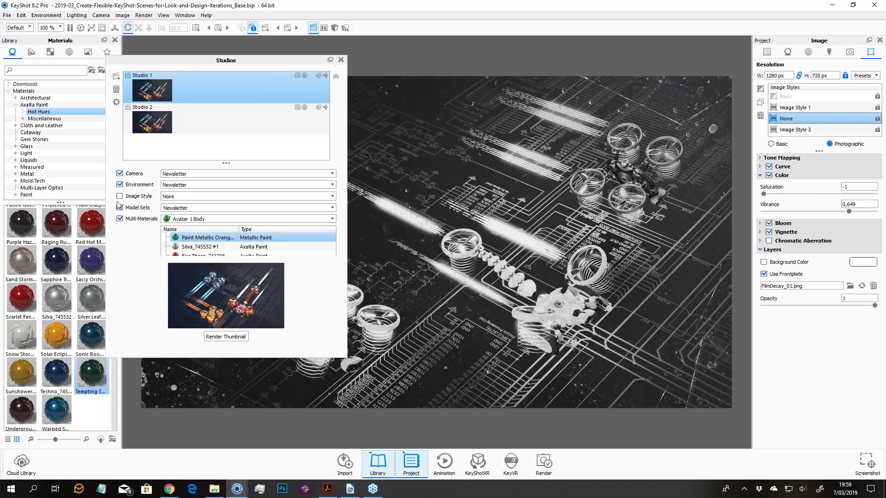
- Include an image style in Studio 1 and assign Noire to it
double_click(150, 82)
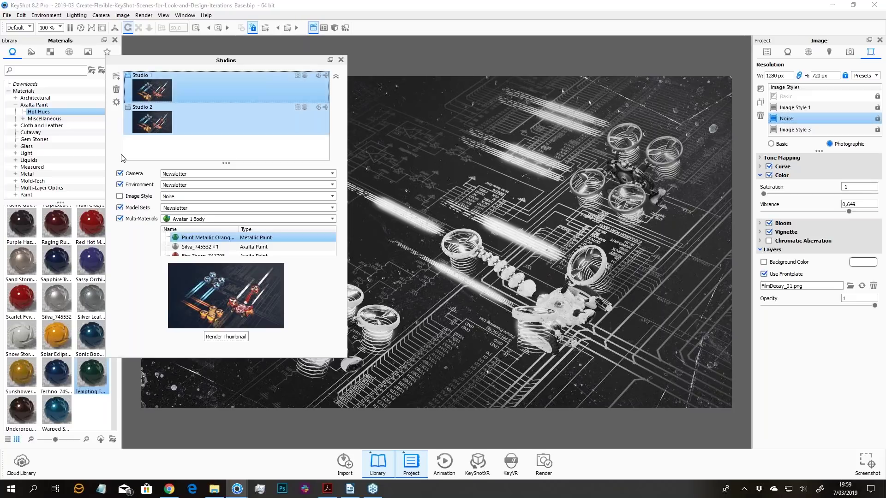
click(120, 197)
click(187, 196)
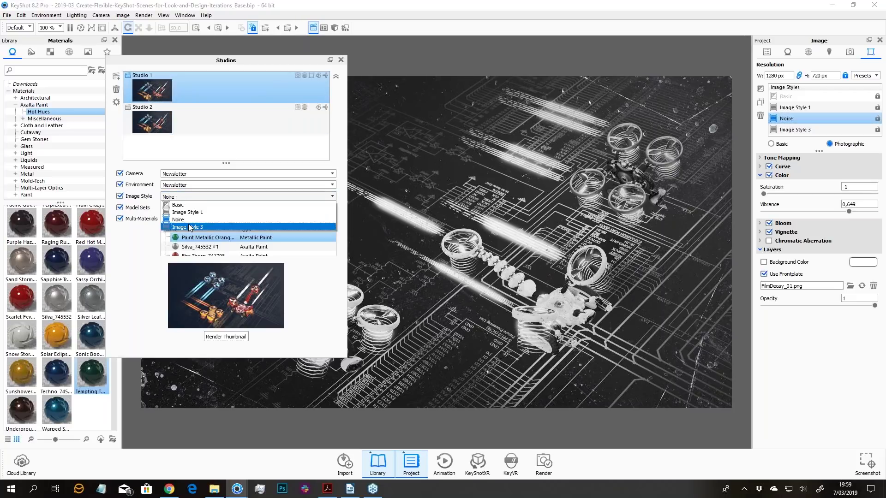
click(184, 222)
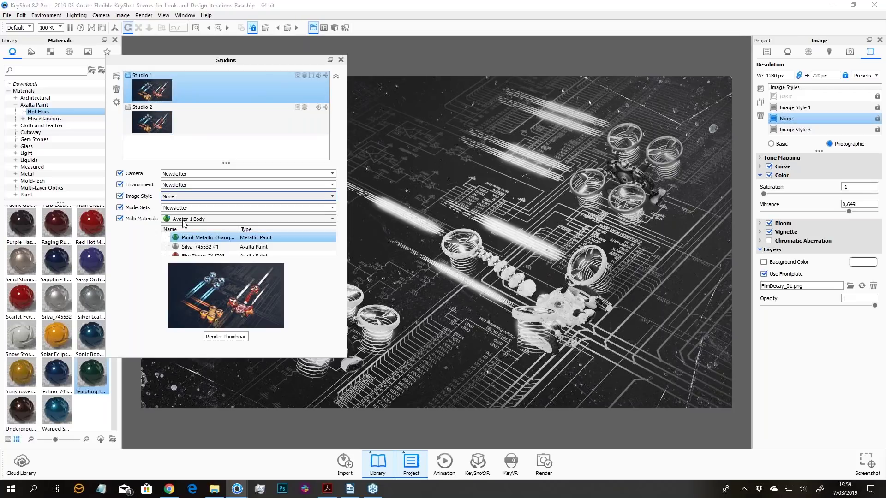
- Activate Studio 2 and rename Image Style 3 as Webinar text
shift+click(197, 127)
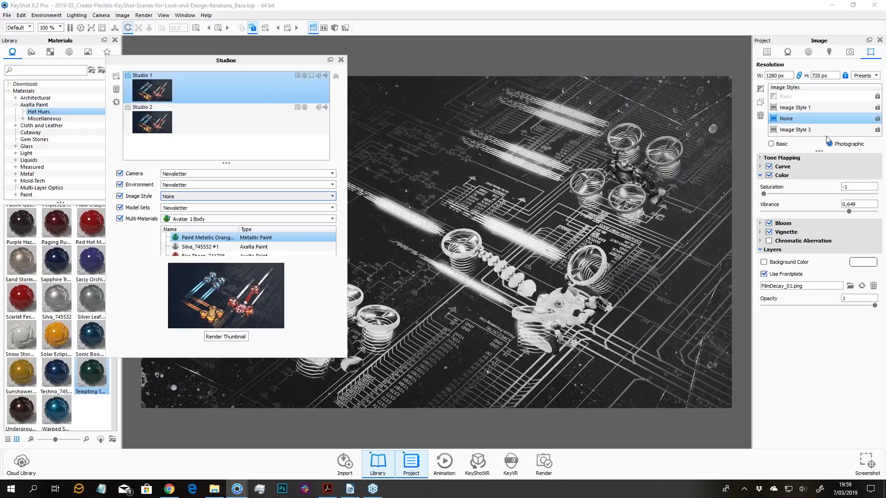
click(177, 119)
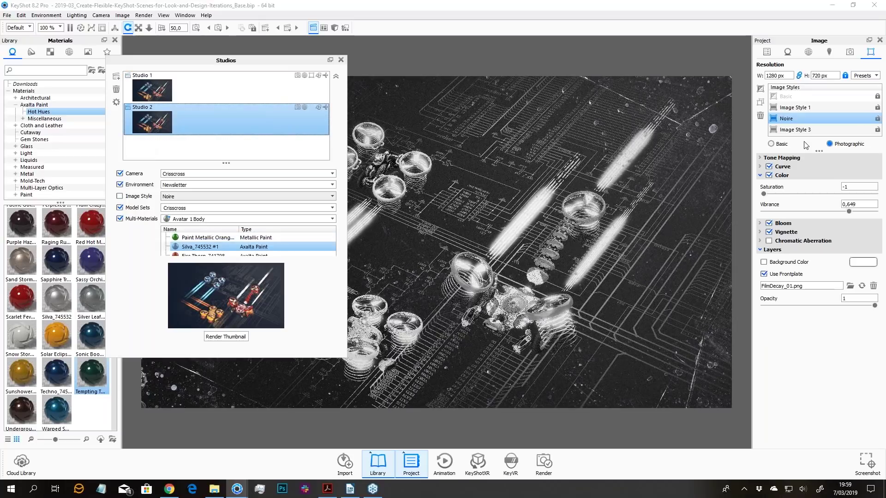
double_click(796, 129)
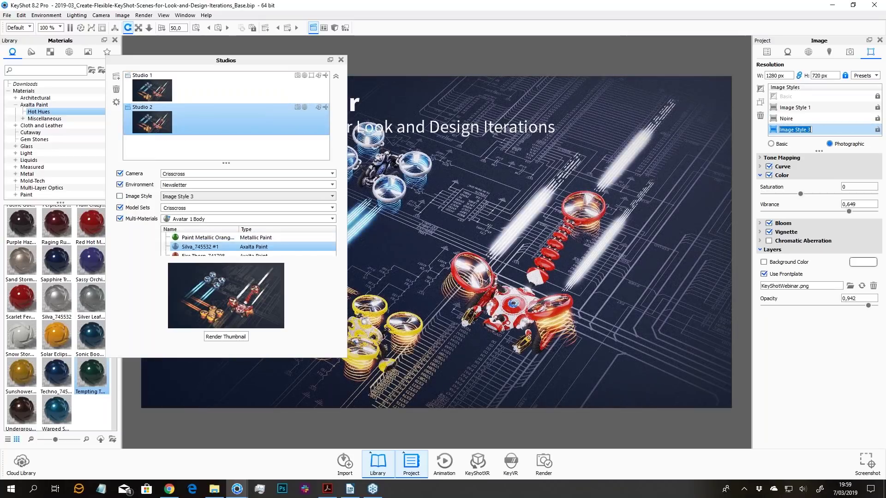
click(798, 107)
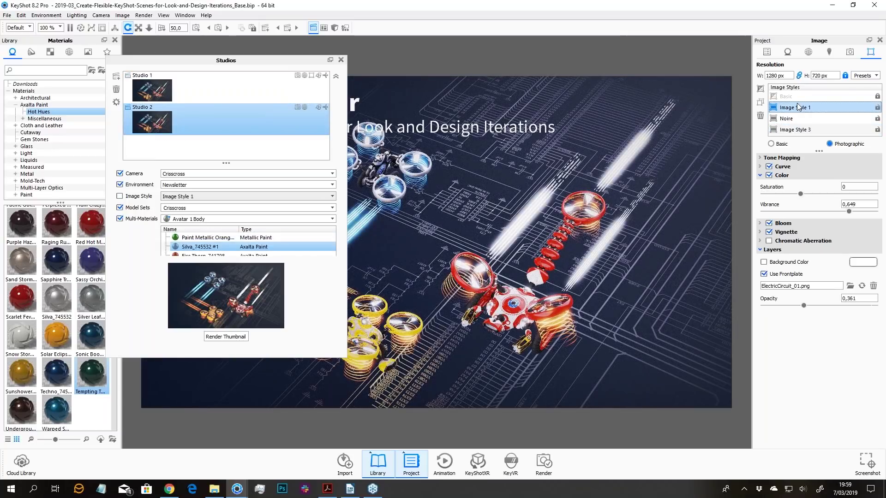
click(798, 131)
double_click(798, 131)
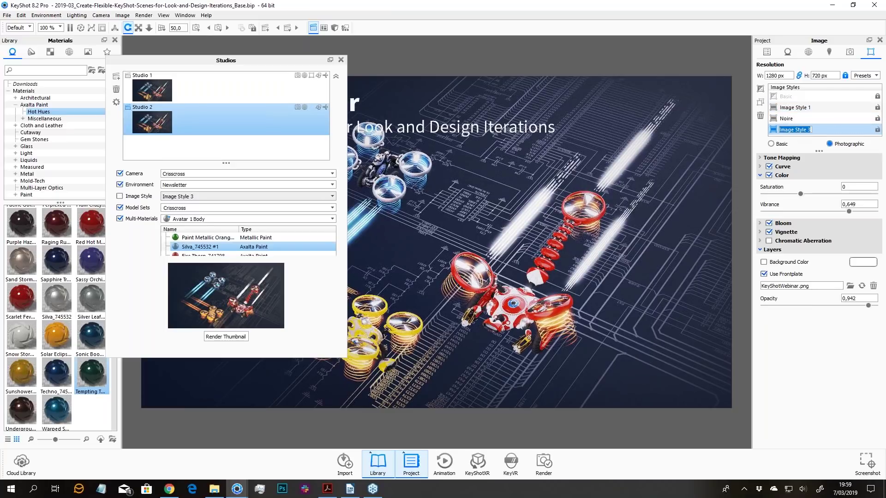
text(Webinar text)
key(Return)
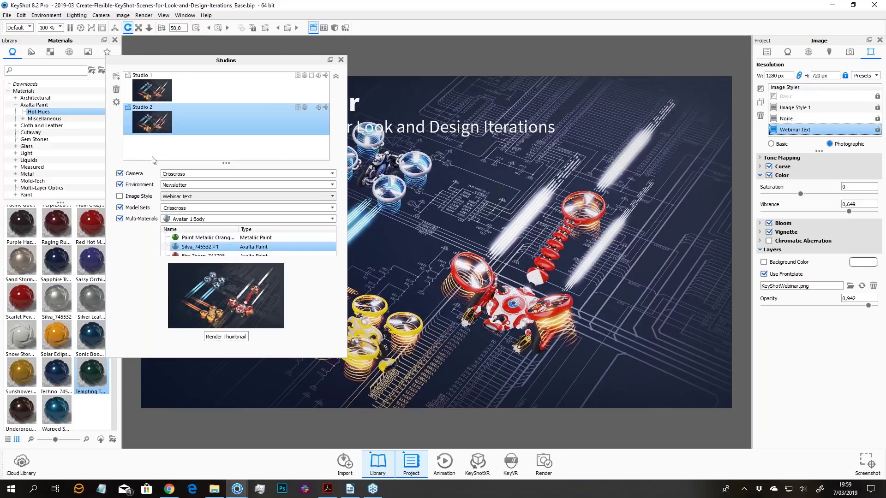
- Include an image style in Studio 2 and assign Webinar text to it
click(120, 196)
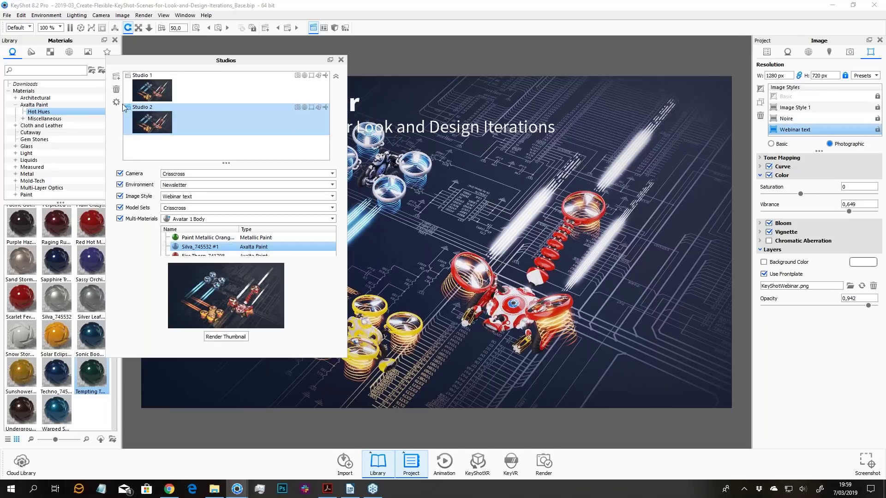
click(185, 197)
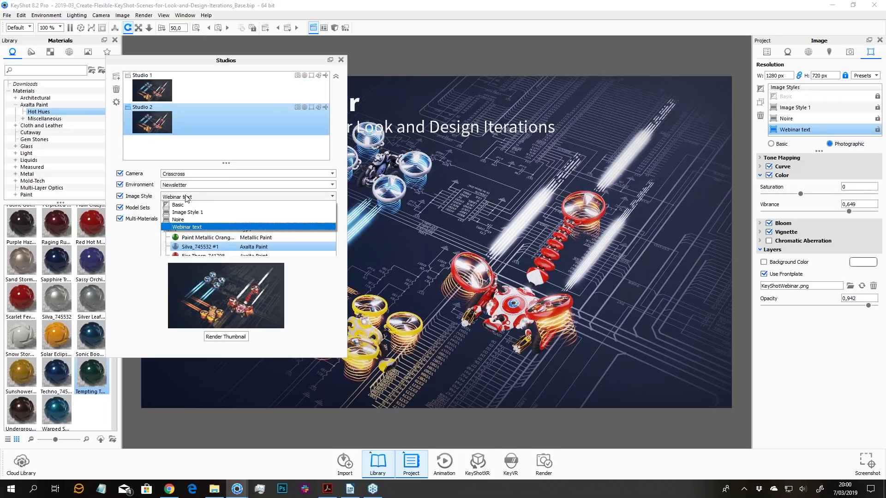
click(189, 229)
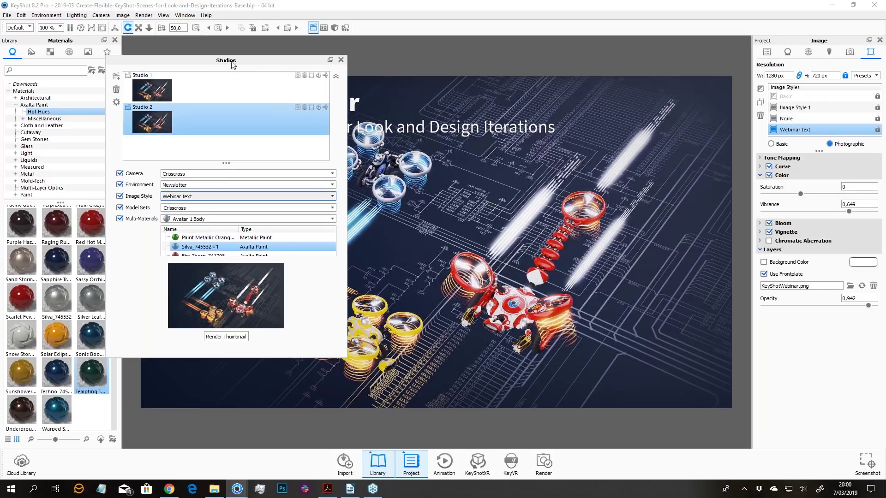
- Move the Studios window off the drones and alternate between Studio 1 and Studio 2 to compare their looks
drag(231, 62, 145, 149)
click(120, 169)
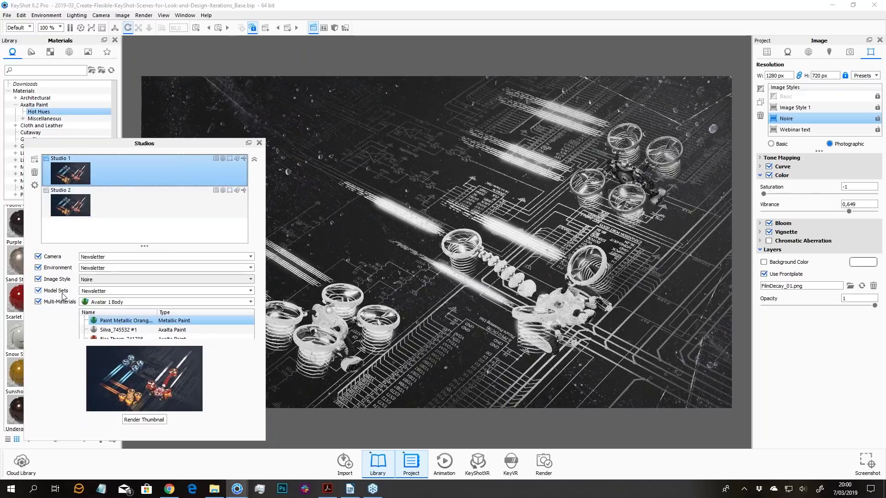
click(106, 211)
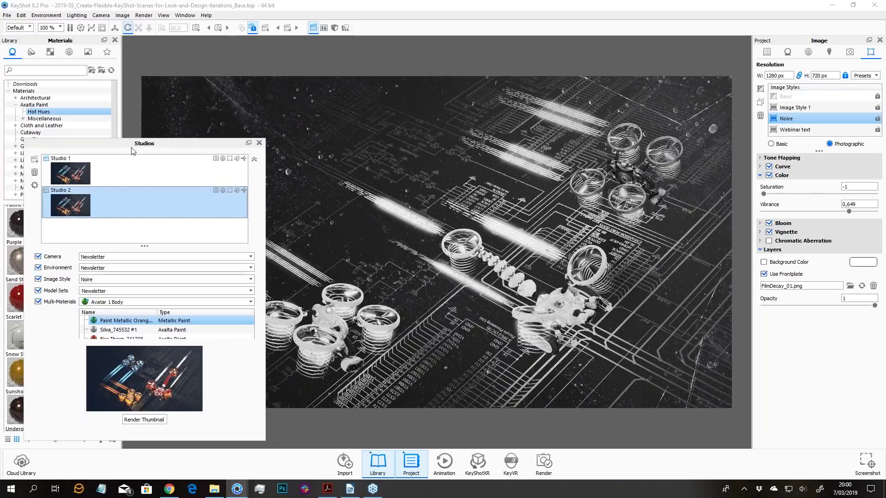
click(129, 172)
click(128, 198)
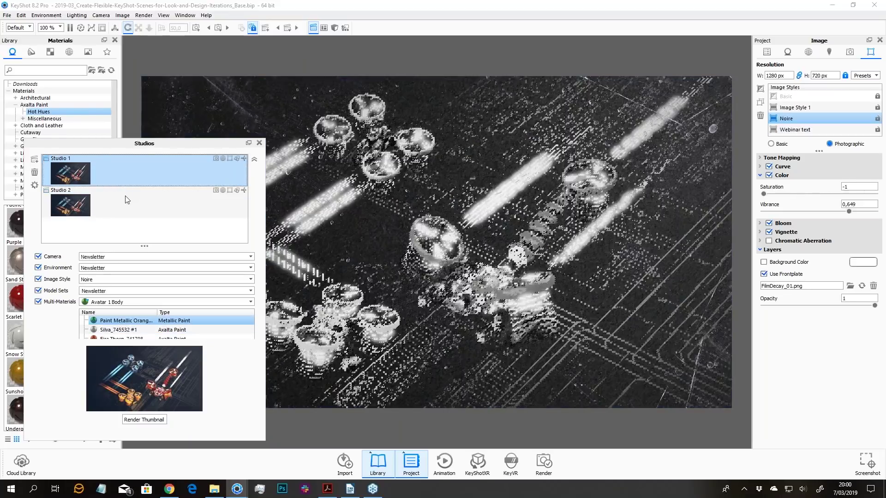
click(170, 162)
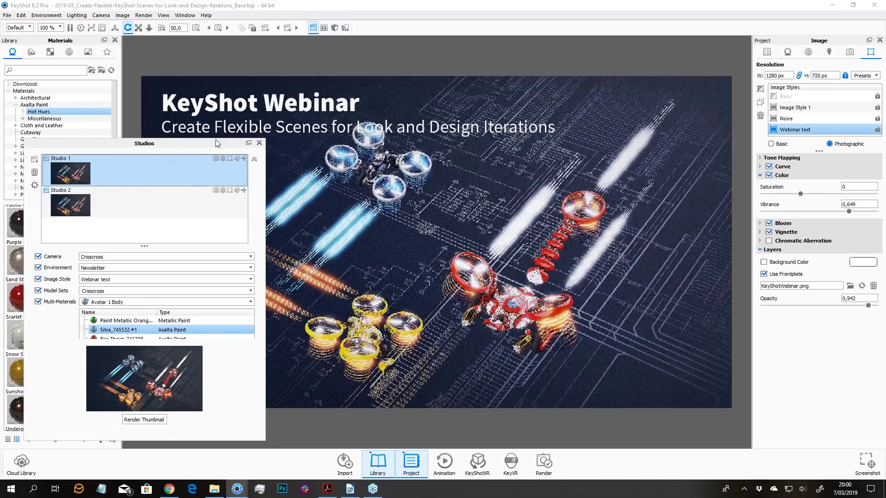
drag(181, 144, 205, 96)
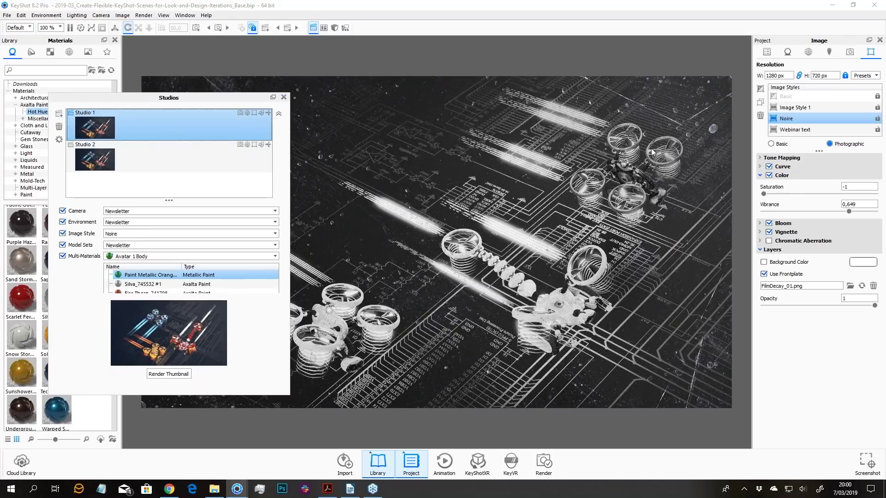
- Review the scene's model sets, cameras and image styles, and close the Studios window
click(767, 52)
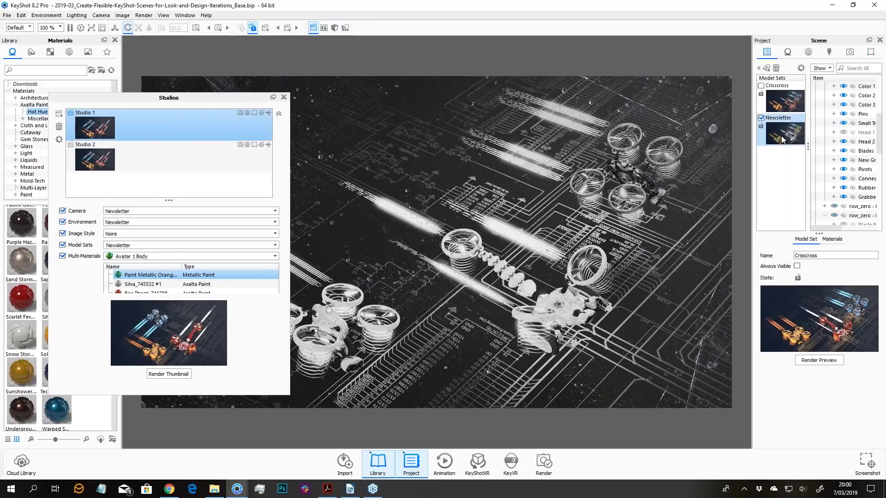
click(850, 52)
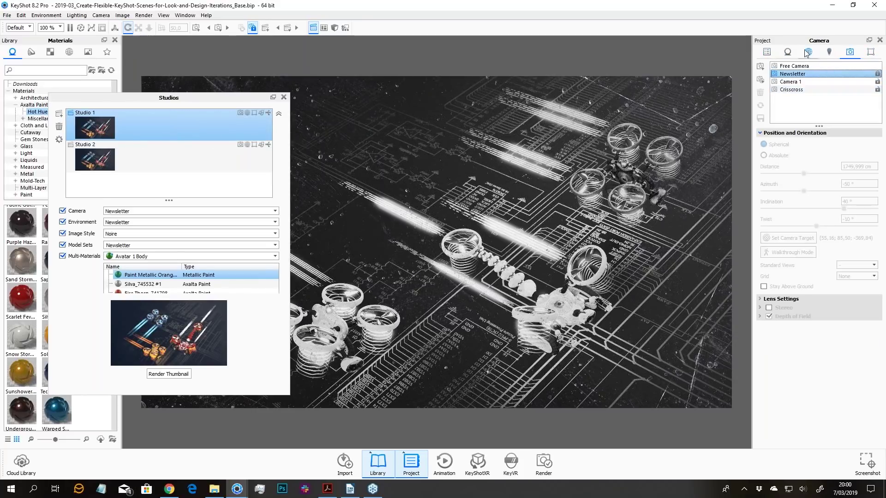
click(867, 52)
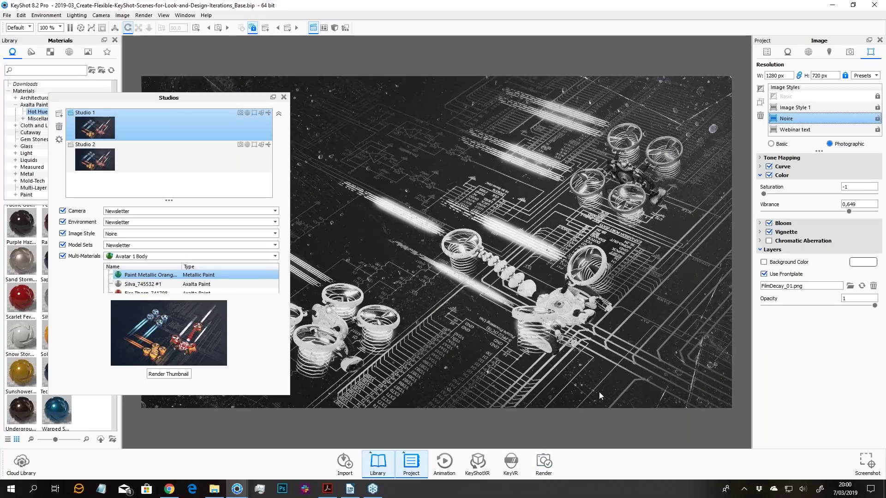
click(284, 97)
click(284, 98)
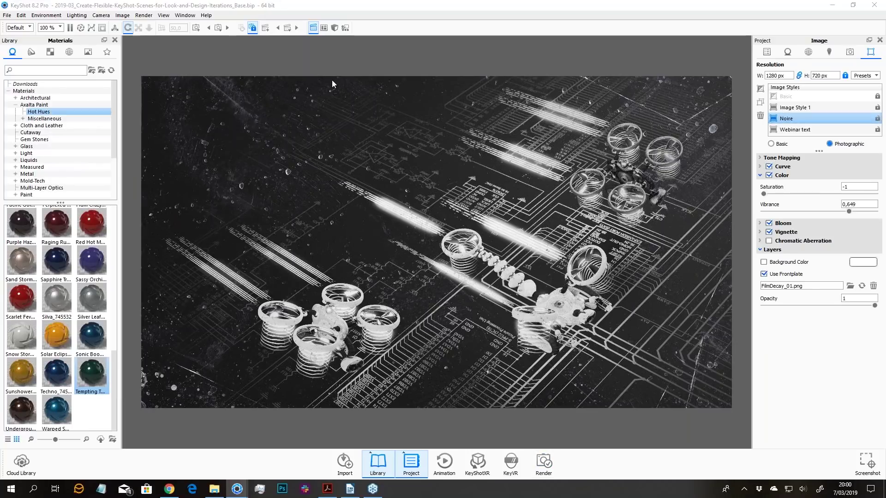
- Examine the still image output settings for rendering and close them without rendering
click(541, 468)
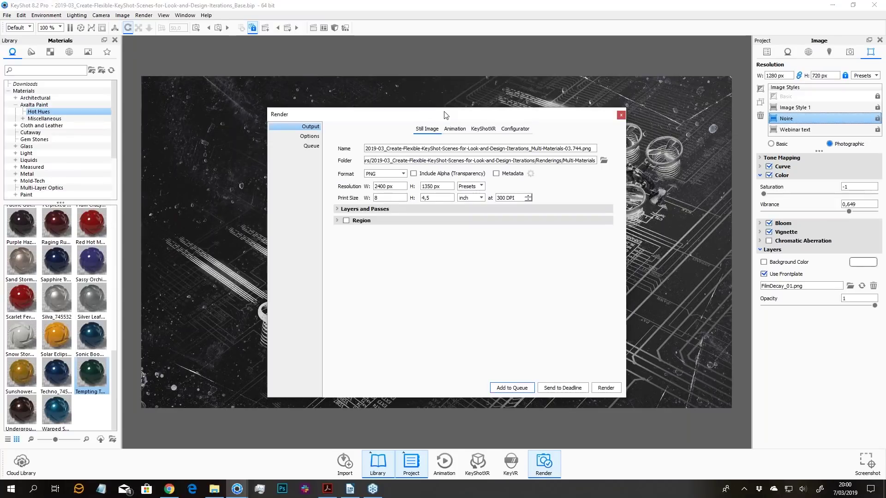
drag(443, 113, 385, 111)
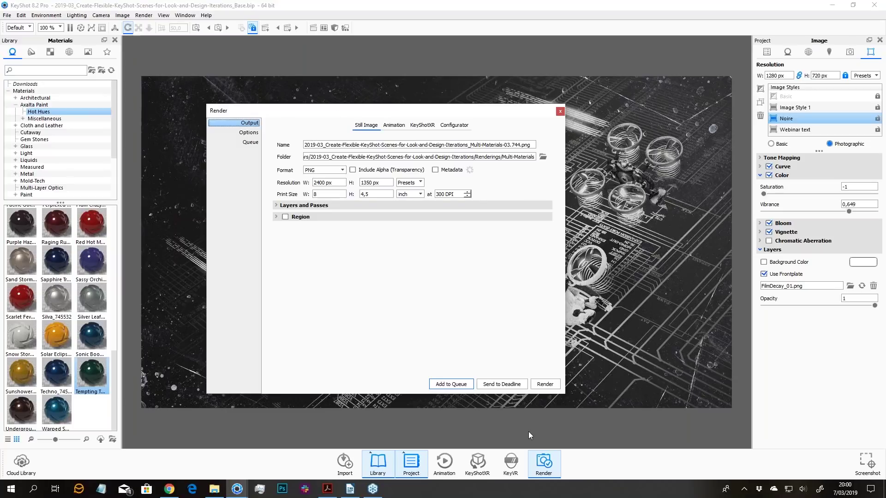
click(559, 112)
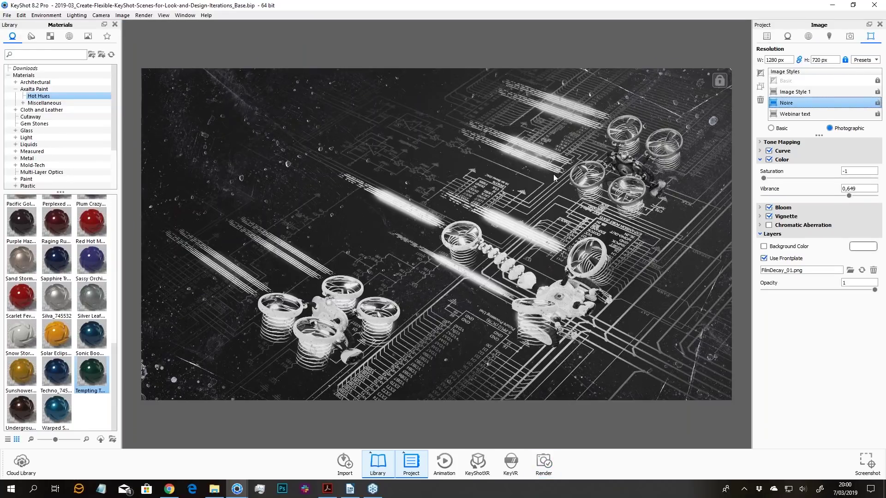
- Open the render queue and examine the options for queueing cameras and model sets, without adding jobs
key(ctrl+p)
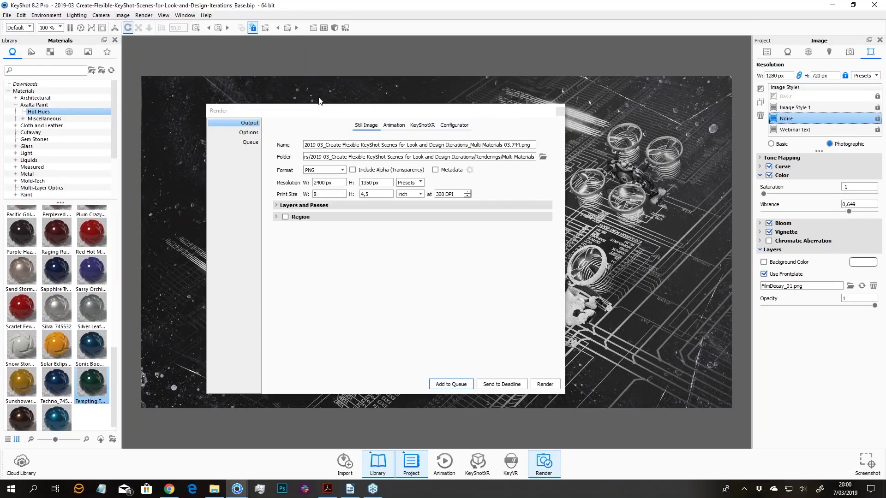
drag(313, 105, 323, 104)
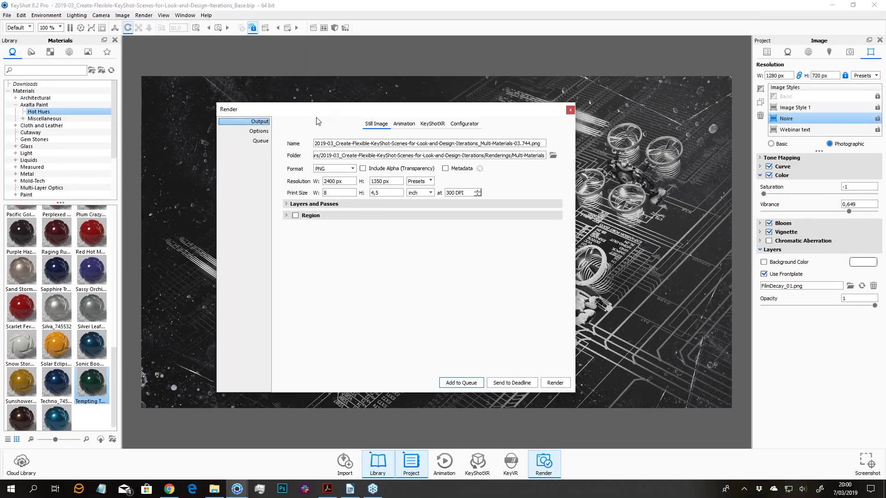
click(261, 142)
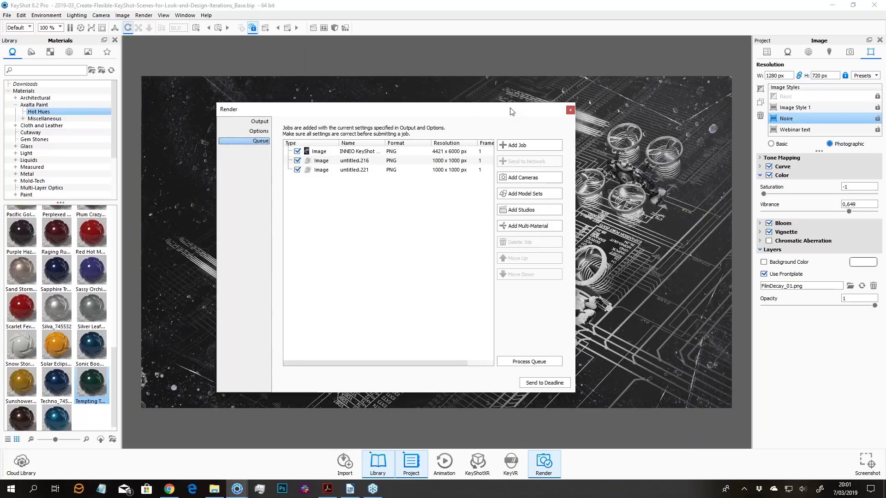
drag(510, 111, 445, 88)
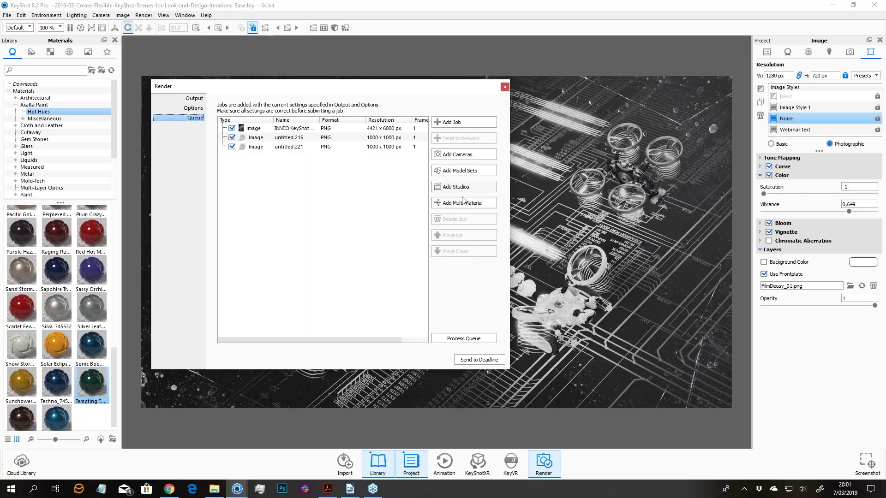
click(454, 157)
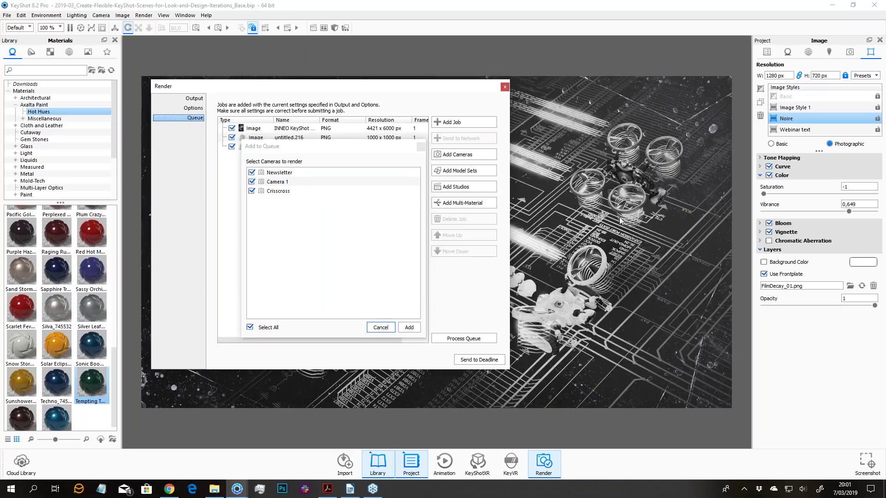
click(409, 327)
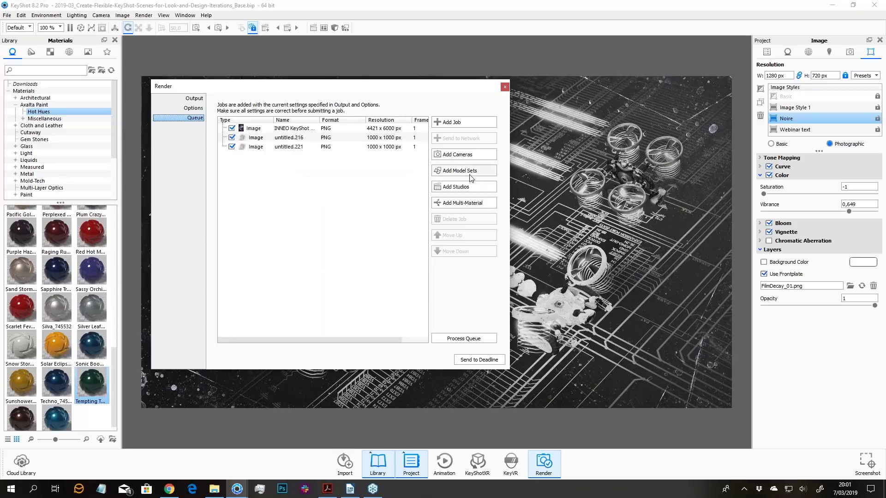
click(471, 178)
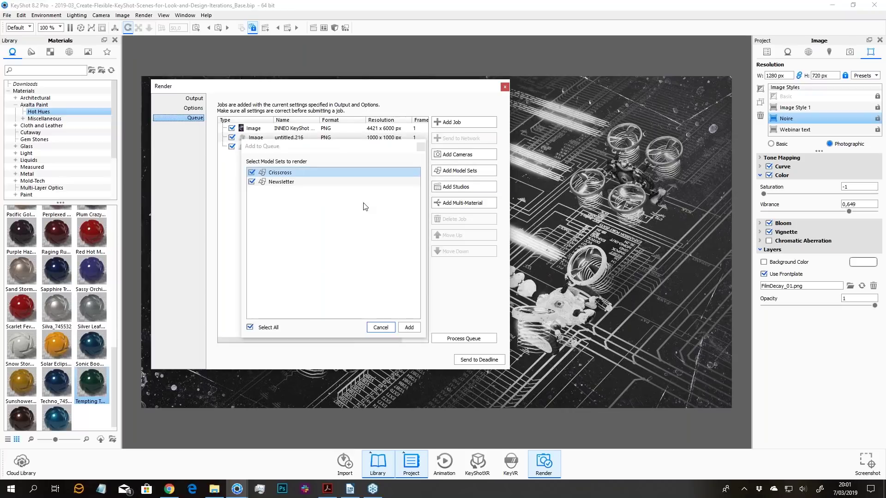
click(381, 328)
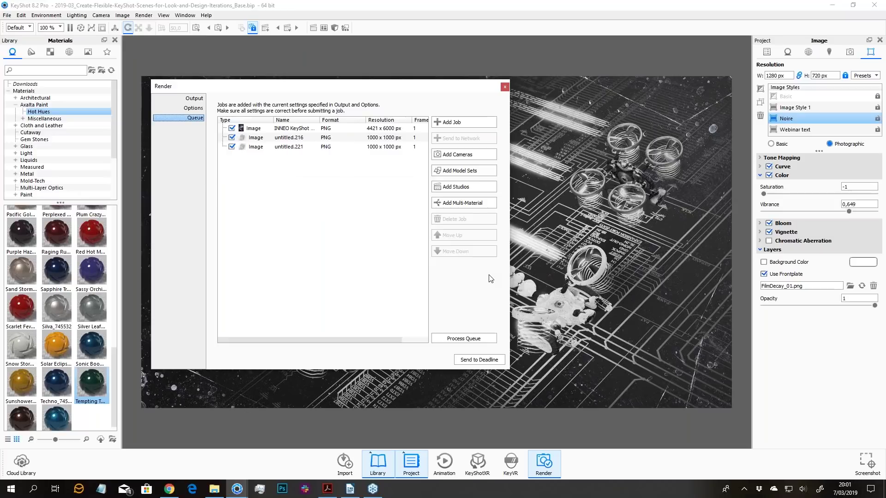
- Examine the multi-material queue options for Drone Center - Ion Contrail Straight and Avatar 1 Body, and leave without adding jobs
click(458, 203)
click(300, 200)
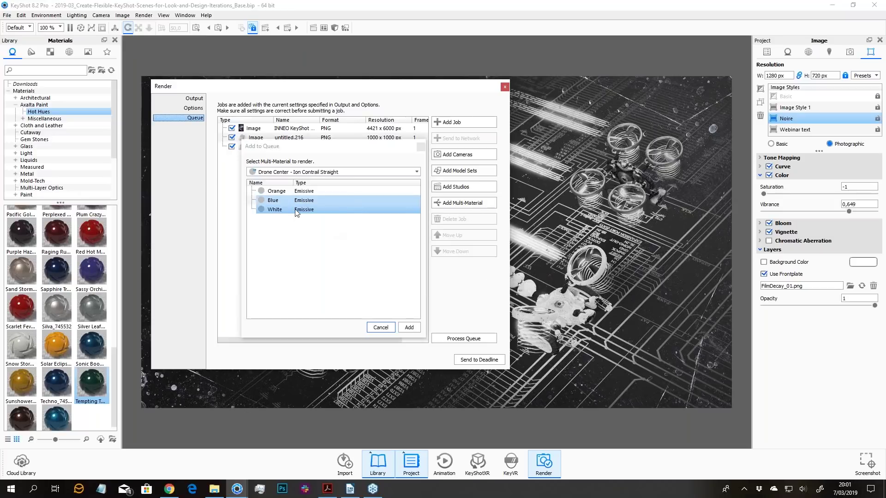
shift+click(321, 210)
click(356, 173)
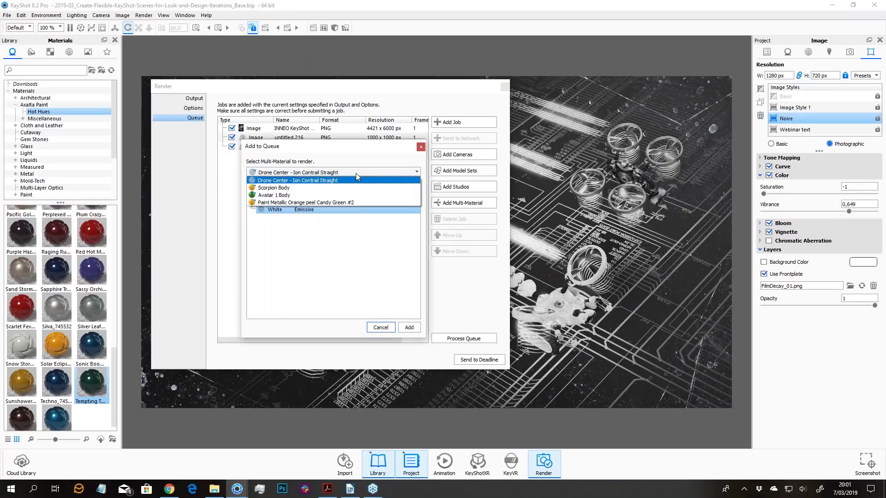
click(354, 161)
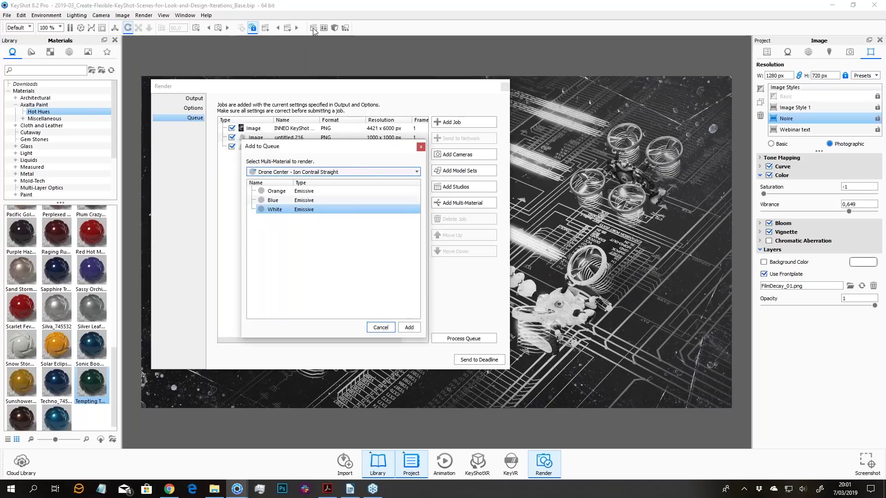
click(294, 172)
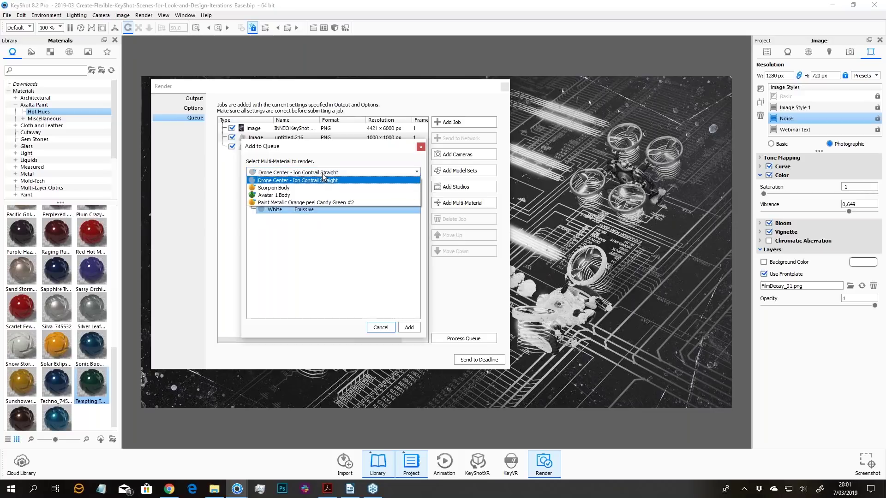
click(278, 195)
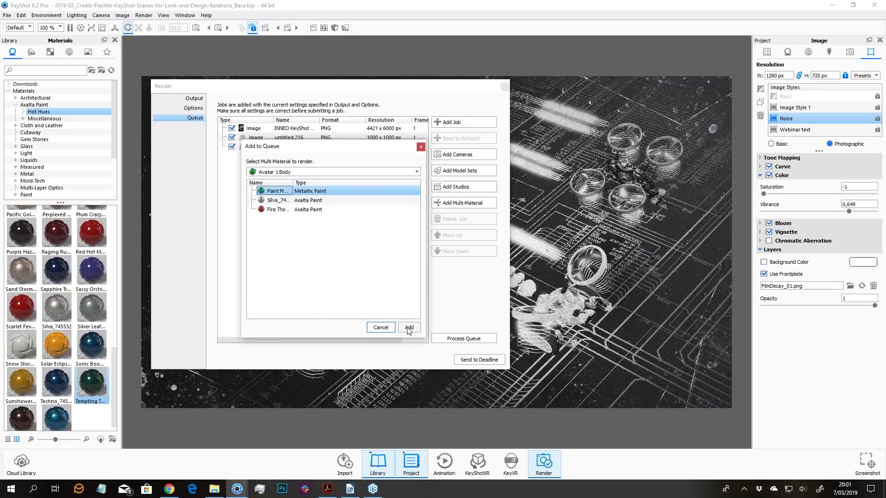
click(380, 328)
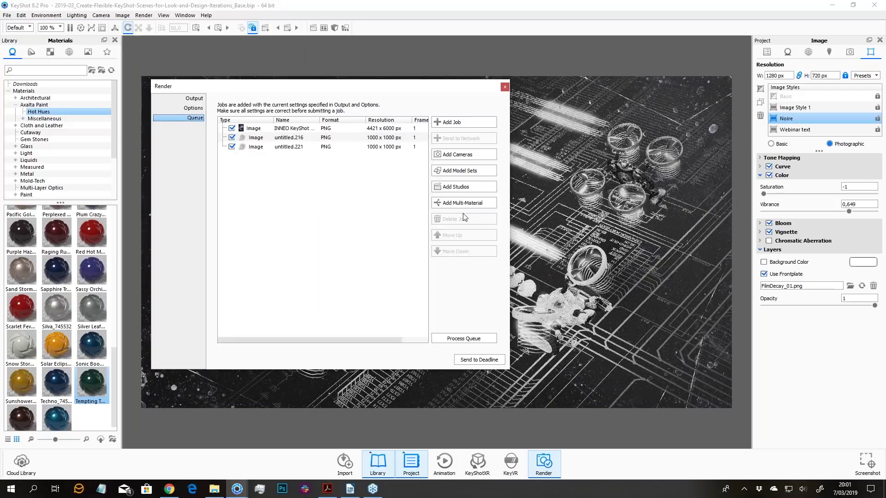
- Review the studios available for queueing and close the render window without adding jobs
click(467, 190)
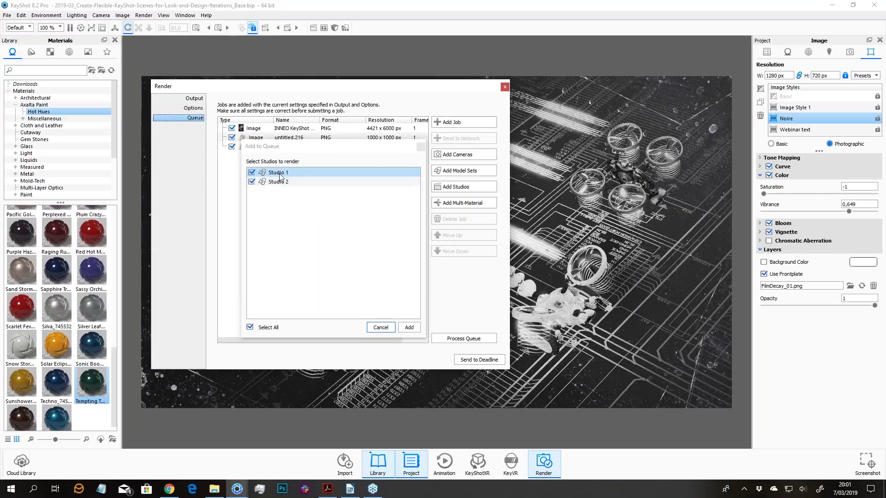
click(386, 329)
click(505, 87)
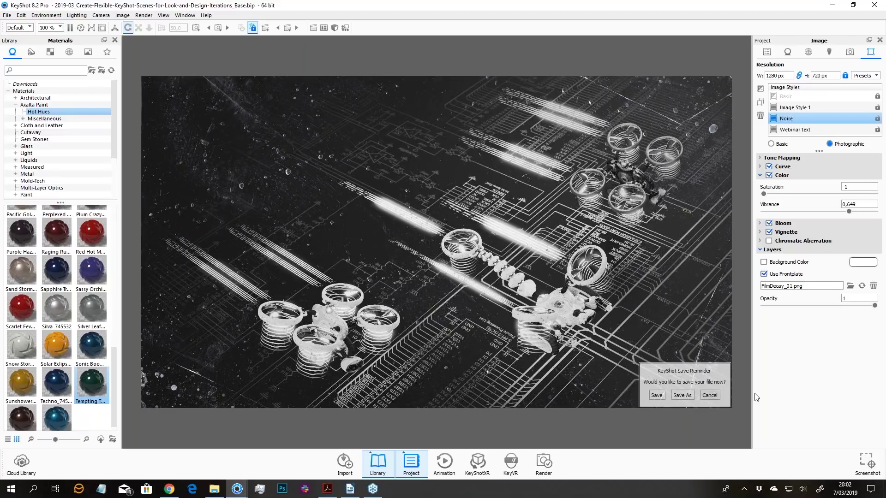
- Save the scene, dismissing the save reminder, and activate Image Style 1
click(711, 396)
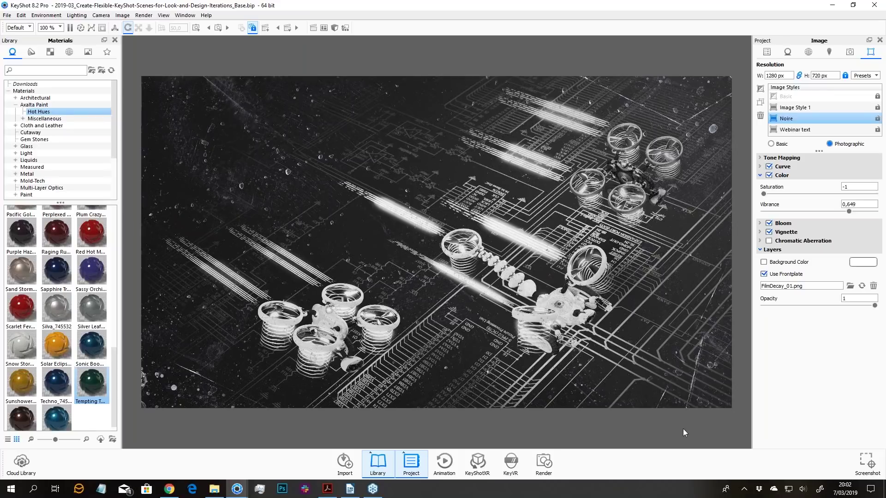
key(ctrl+s)
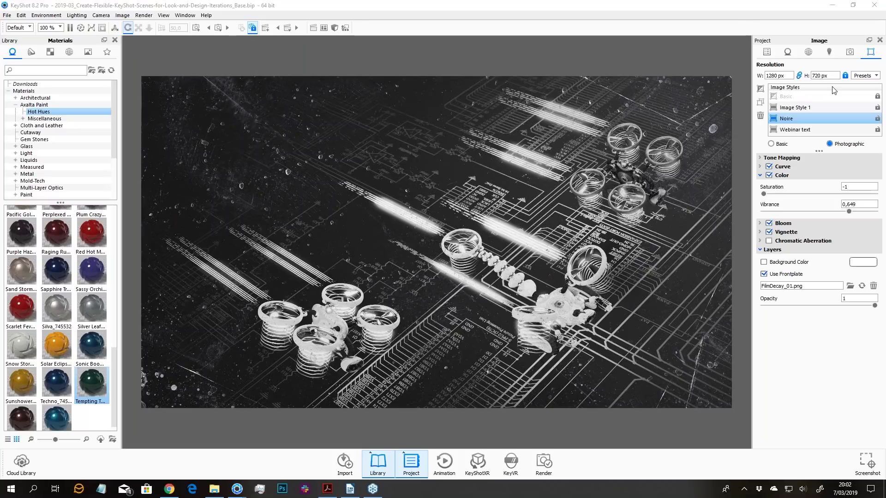
click(796, 109)
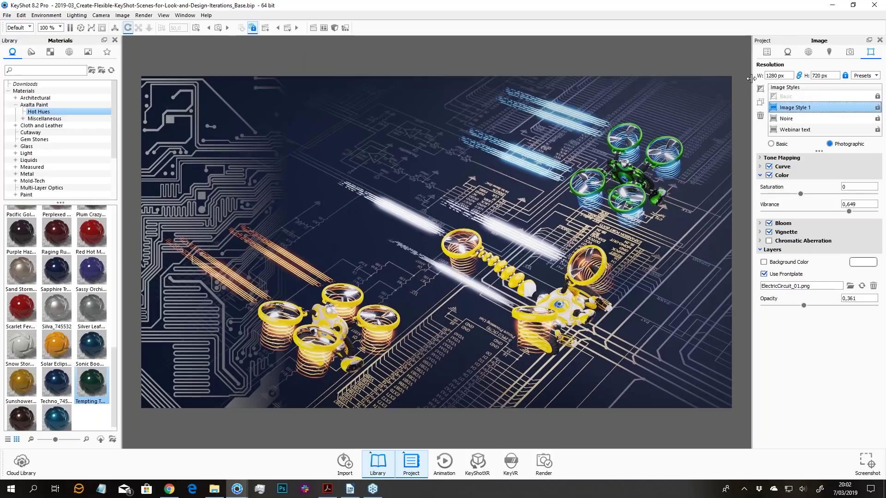
- Show the model sets with large thumbnails and widen the project panel and model set list to fit them
click(770, 53)
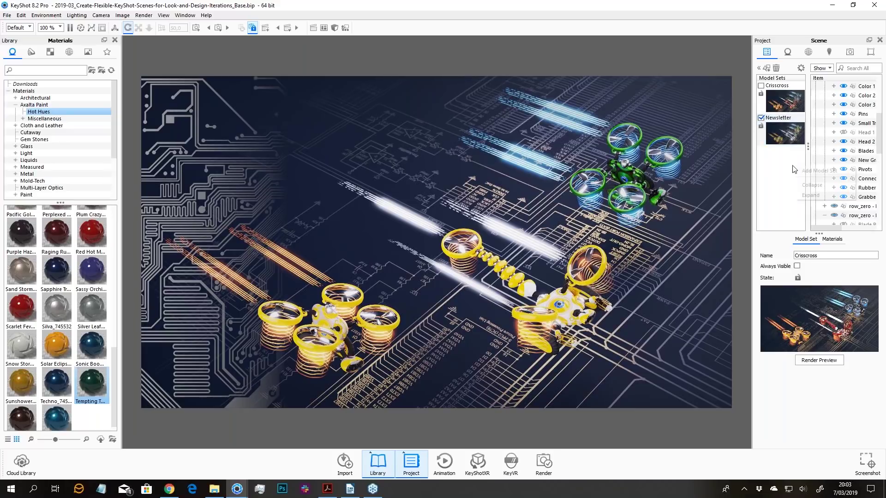
click(820, 68)
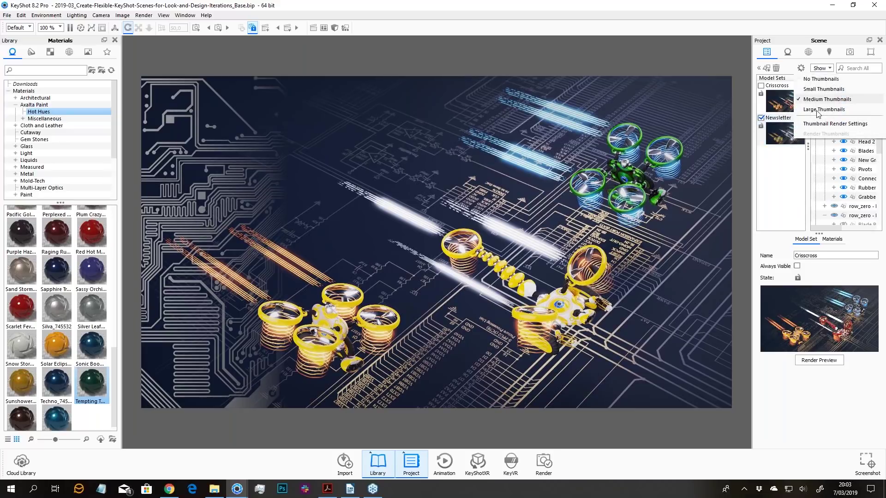
click(805, 114)
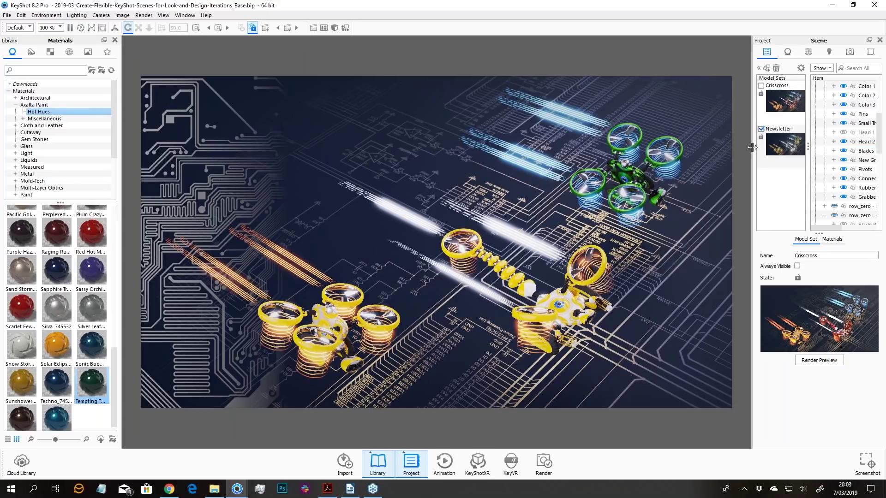
drag(752, 147, 715, 146)
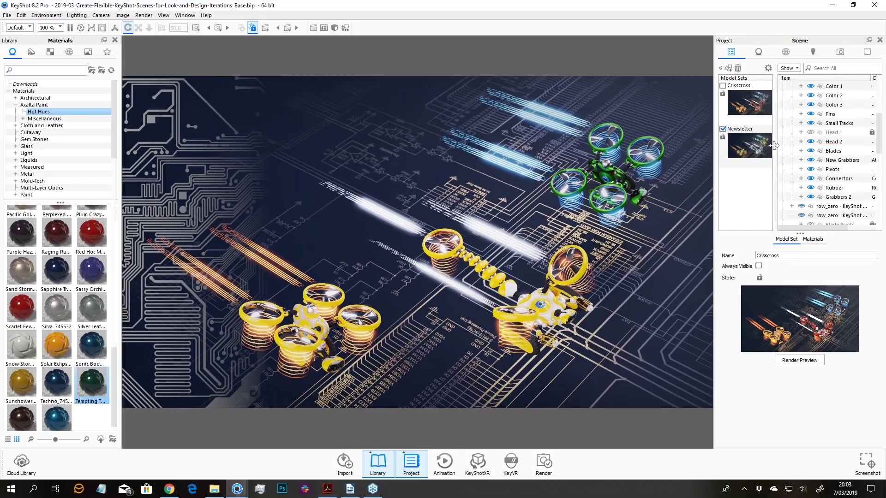
mouse_move(775, 147)
mouse_down()
mouse_move(808, 146)
mouse_move(779, 146)
mouse_move(805, 147)
mouse_move(791, 146)
mouse_up()
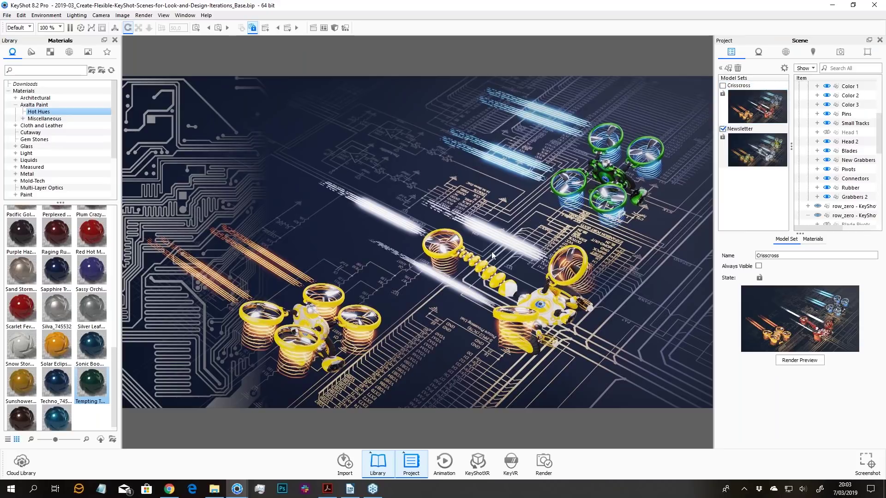
- Switch the active image style to Noire
click(866, 52)
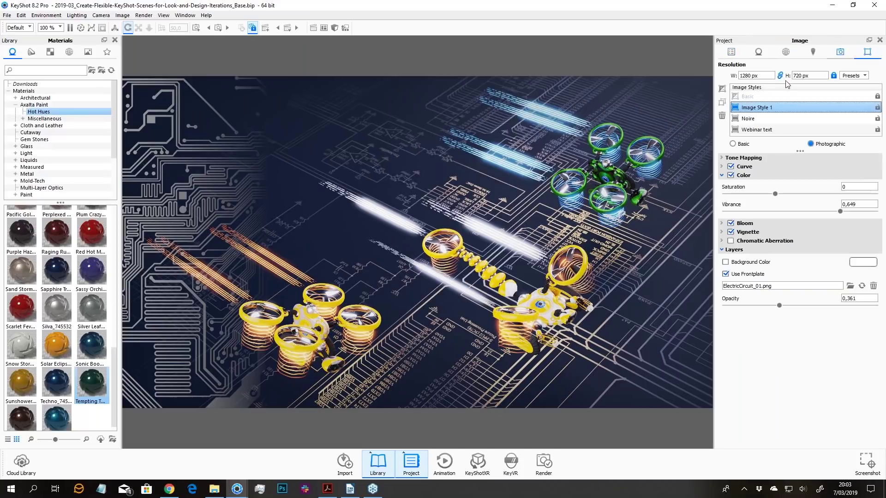
click(759, 117)
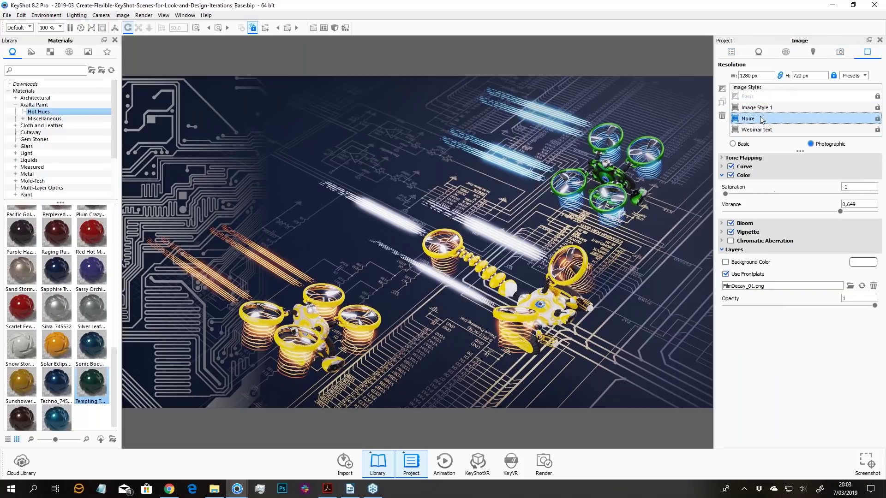
ctrl+click(792, 130)
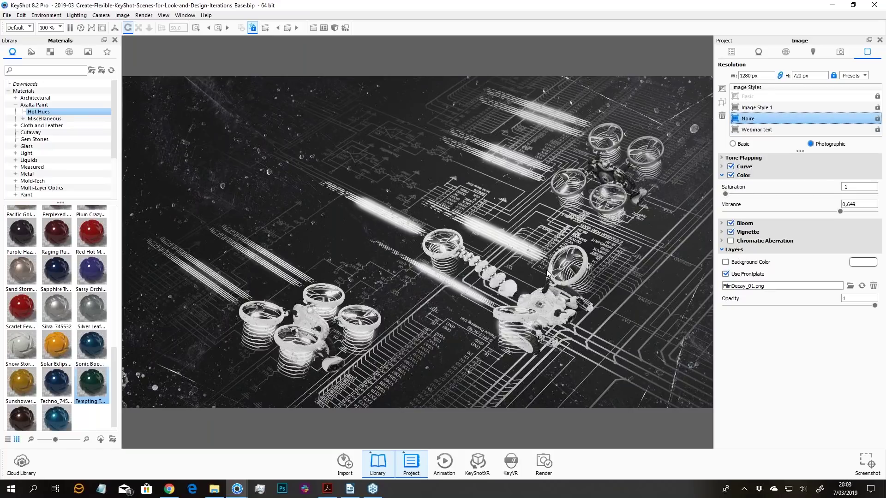
- Add a model set named Test cloned from all models in the Newsletter model set
click(732, 52)
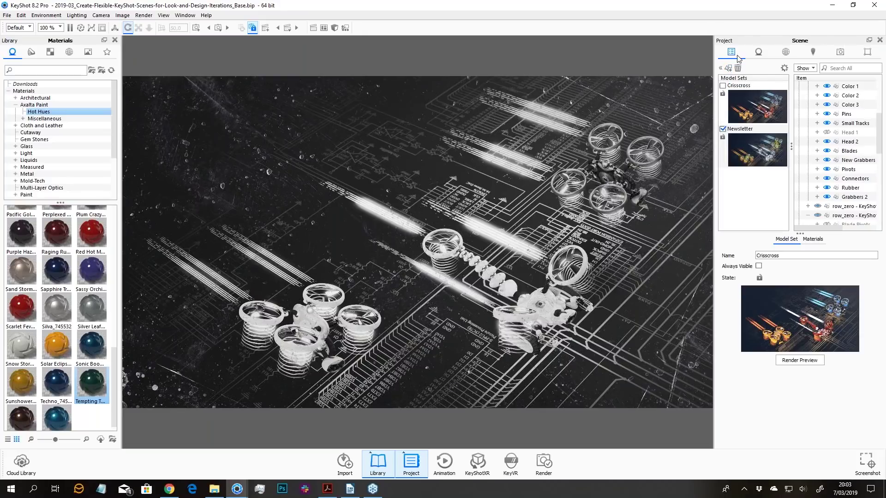
click(729, 68)
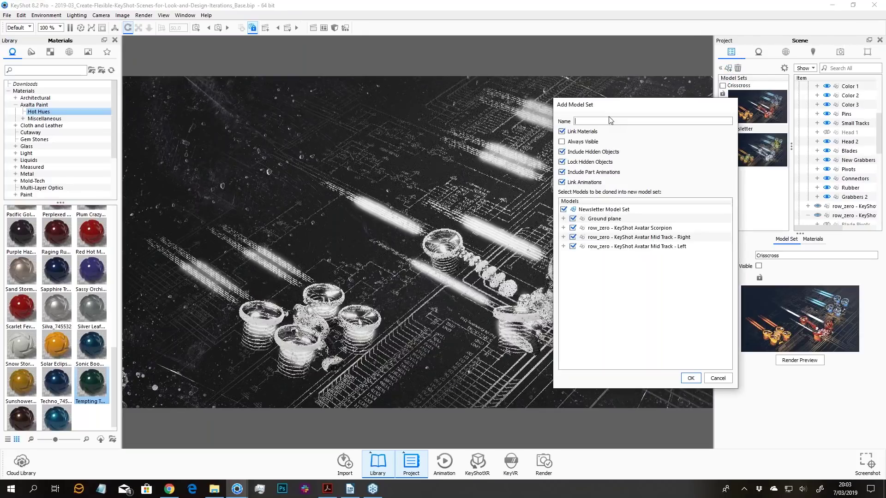
text(Test)
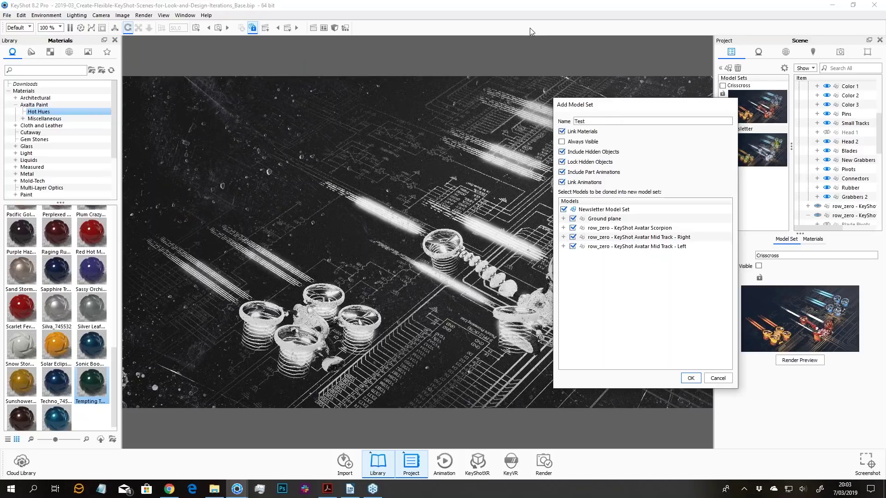
click(696, 379)
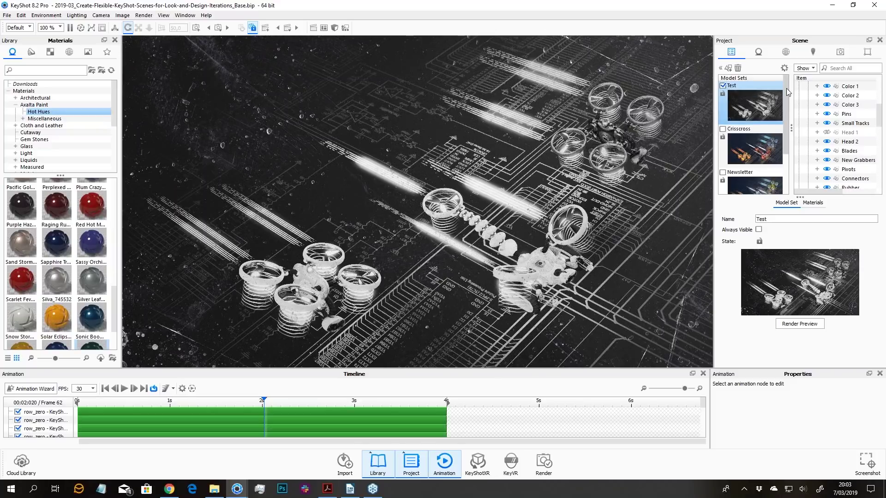
- Activate the Webinar text image style and enlarge the model set list to fit all the thumbnails
click(868, 51)
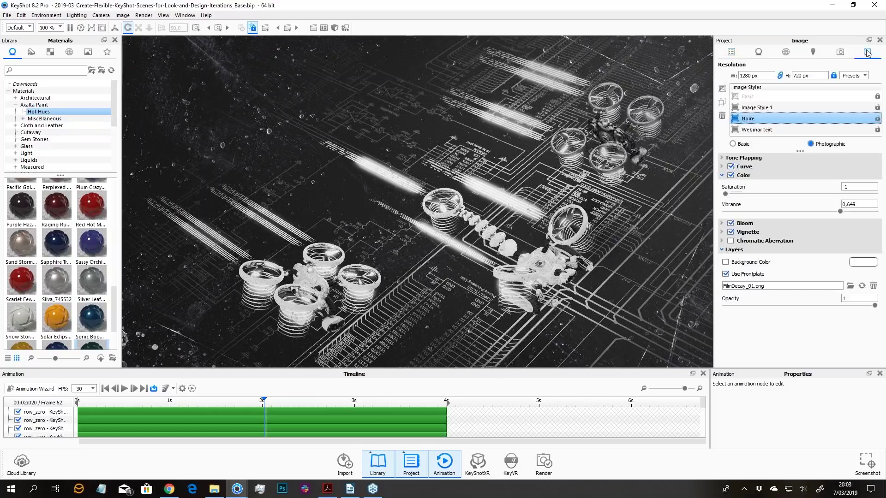
click(747, 131)
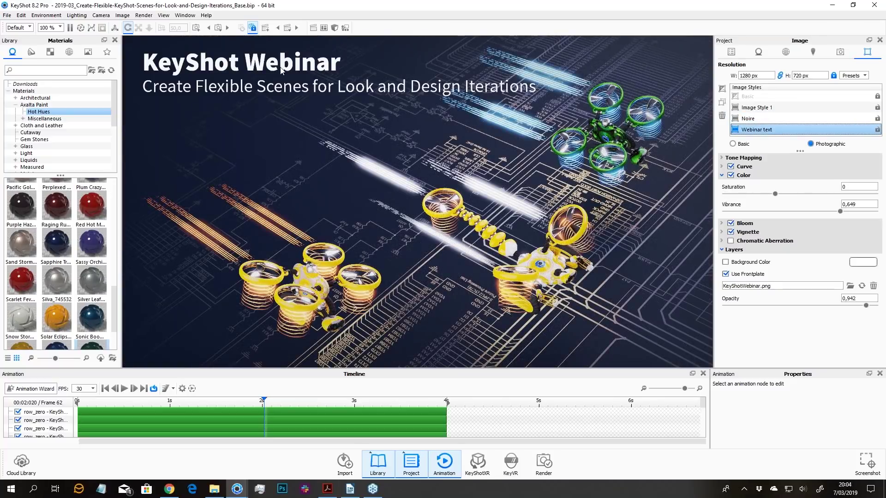
click(732, 52)
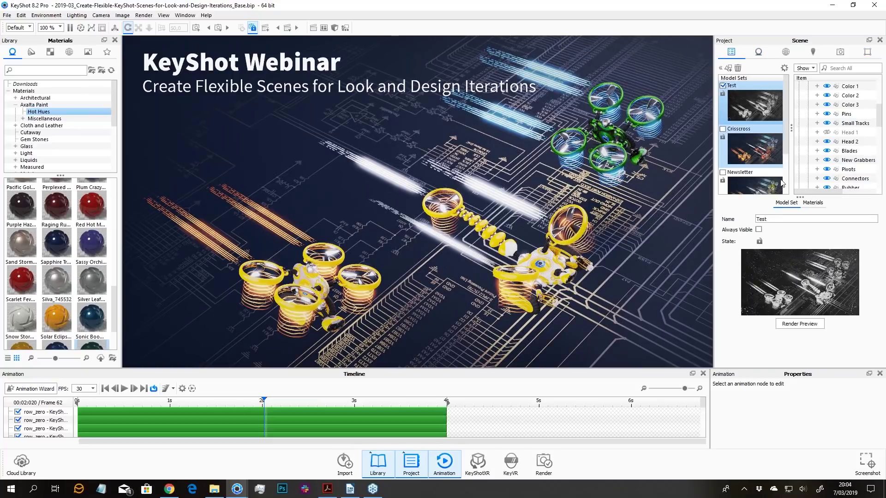
drag(801, 198, 803, 260)
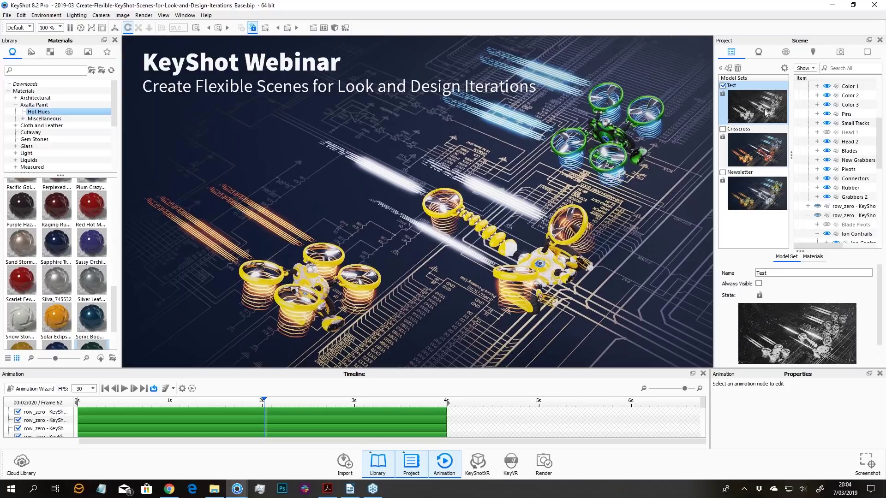
- Render a fresh preview image for the Test model set
scroll(805, 330, down, 2)
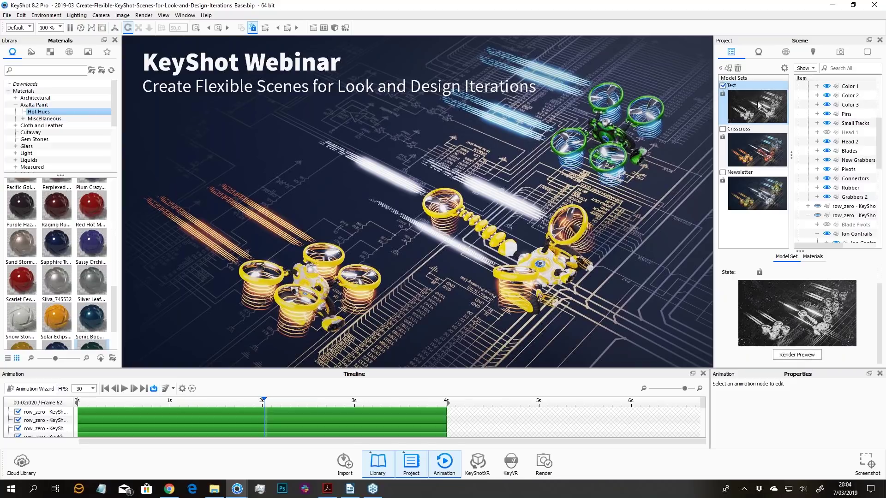
click(792, 355)
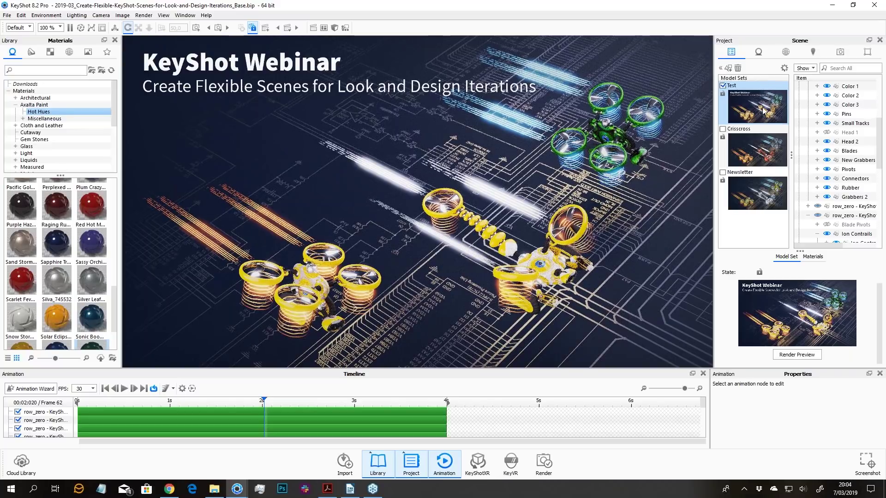
- Open the studios window, activate Studio 1 and render a new thumbnail for it
click(313, 28)
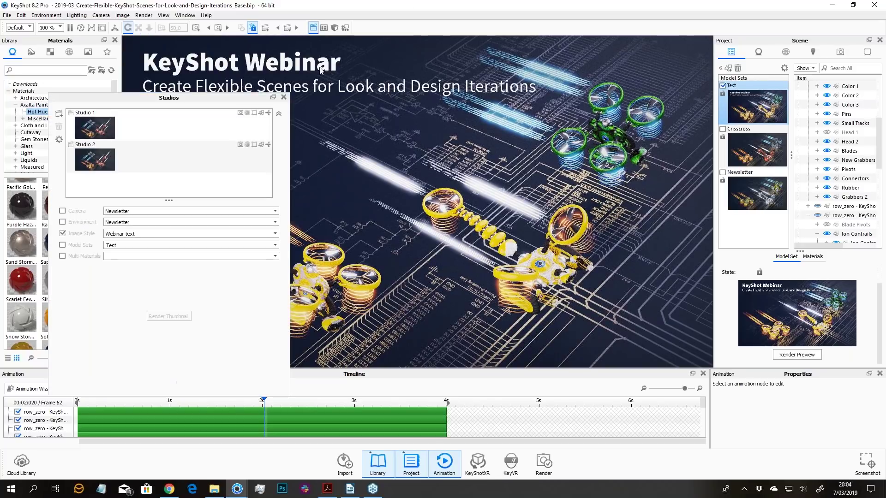
drag(138, 98, 154, 51)
click(153, 107)
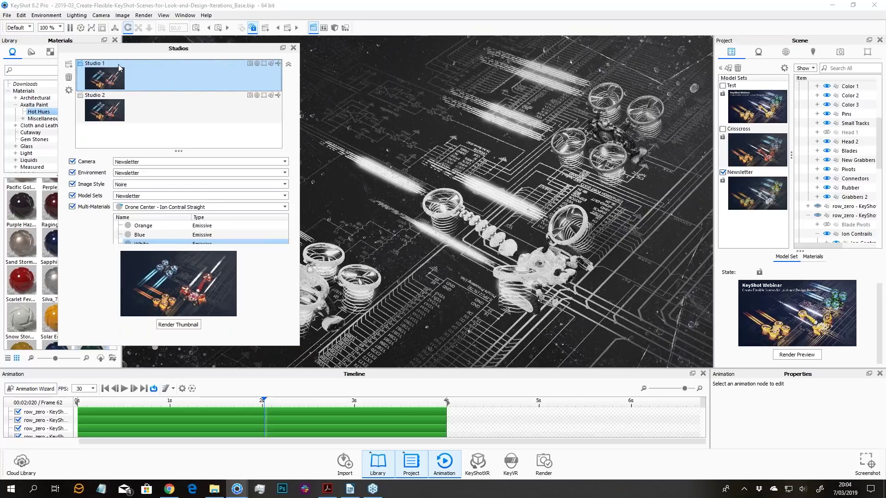
drag(130, 52, 132, 43)
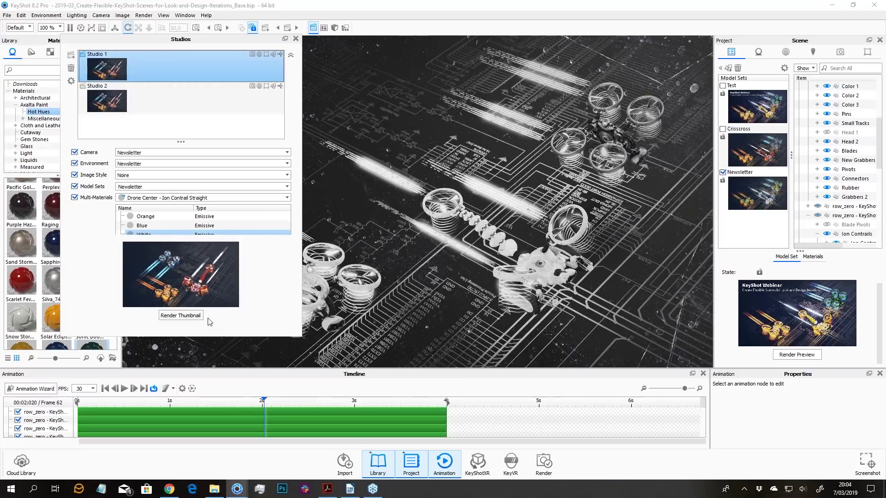
double_click(147, 68)
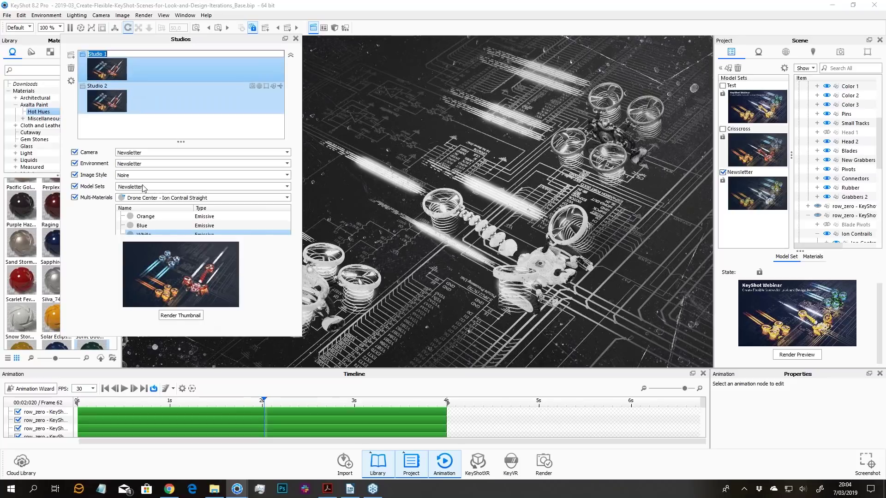
click(180, 316)
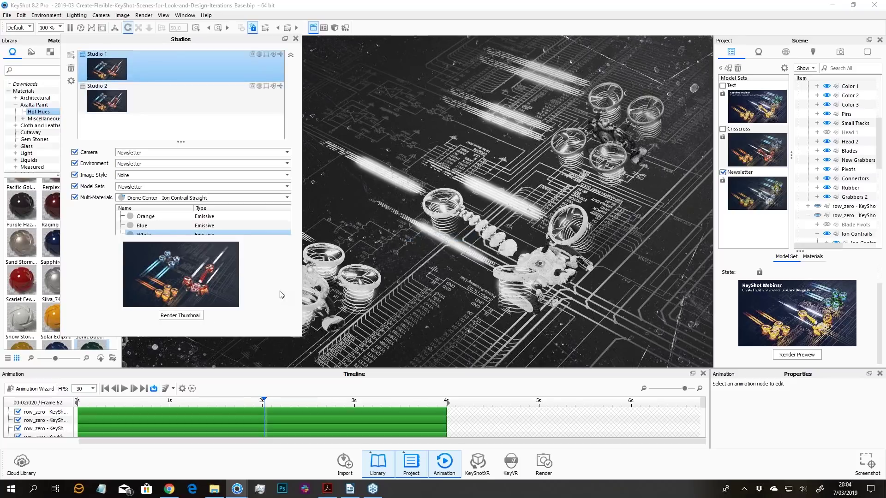
- Activate Studio 2 and render the studio thumbnails again
click(208, 103)
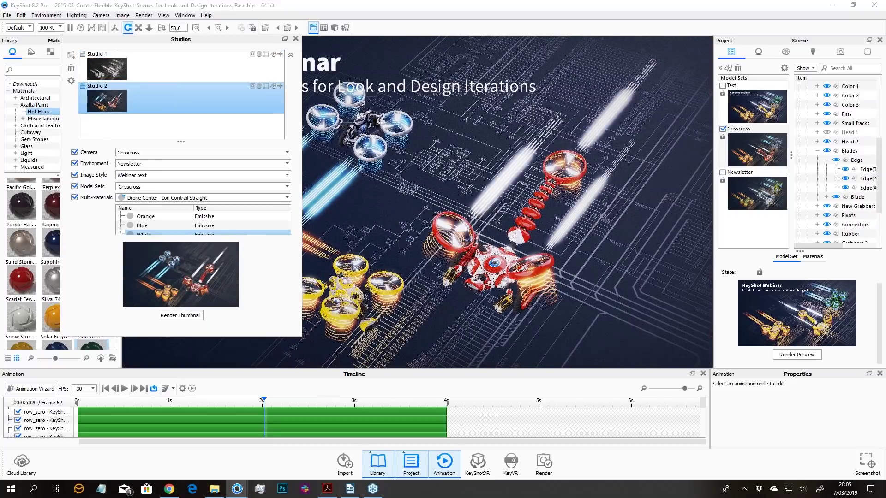
click(70, 81)
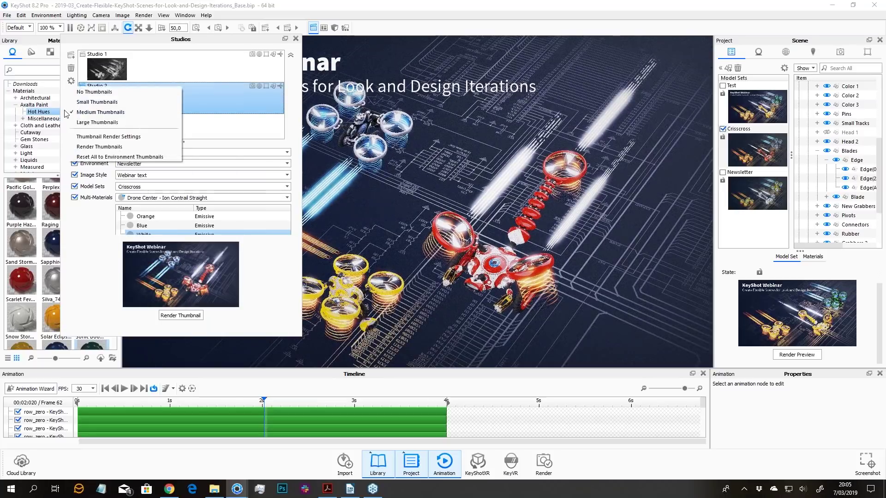
click(99, 146)
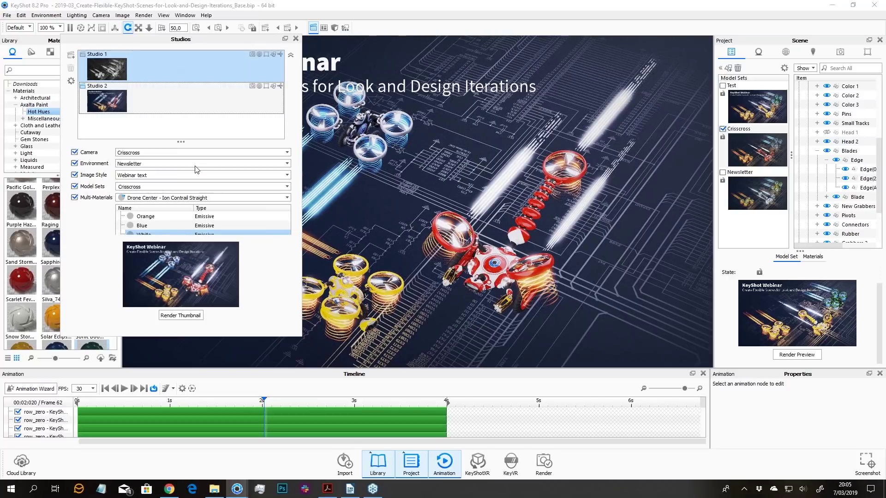
click(71, 81)
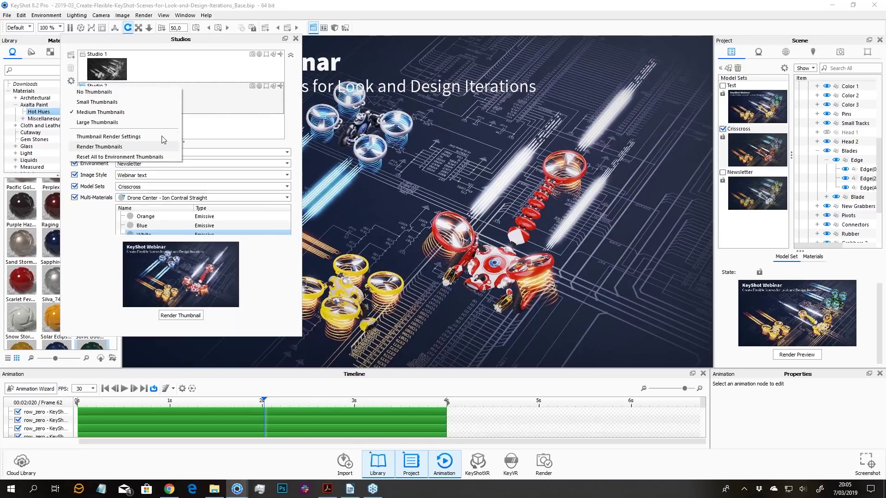
click(265, 127)
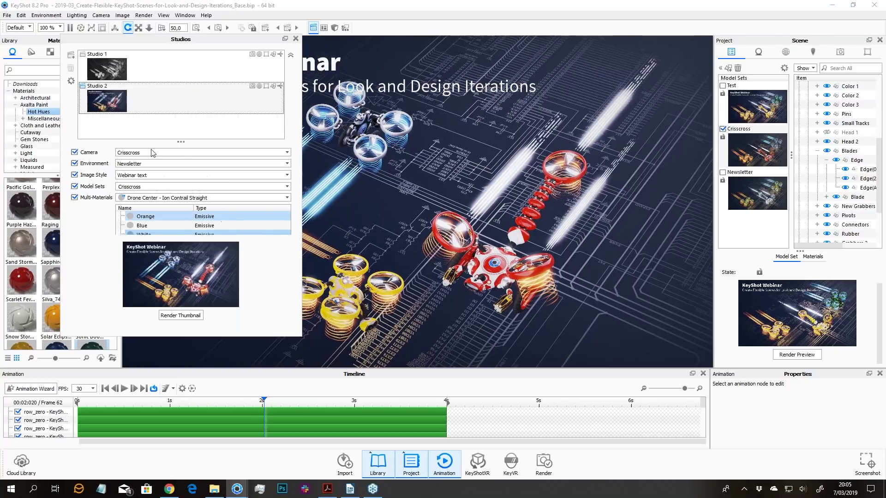
click(155, 63)
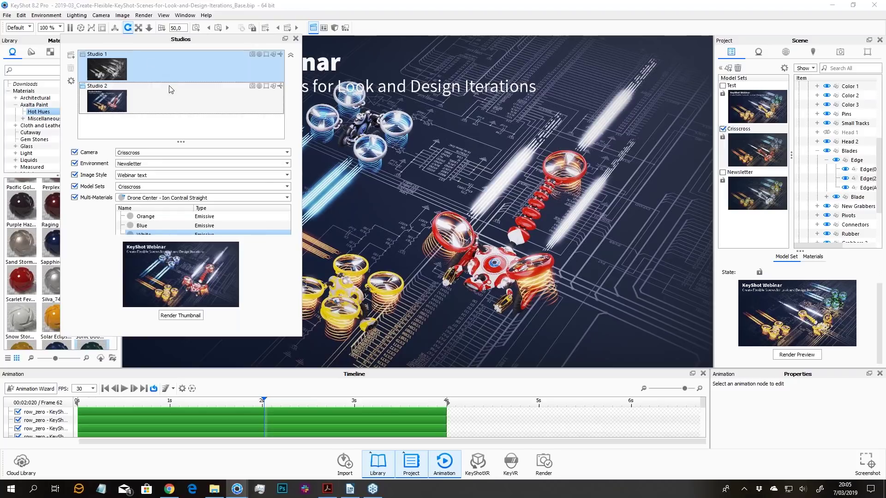
click(222, 134)
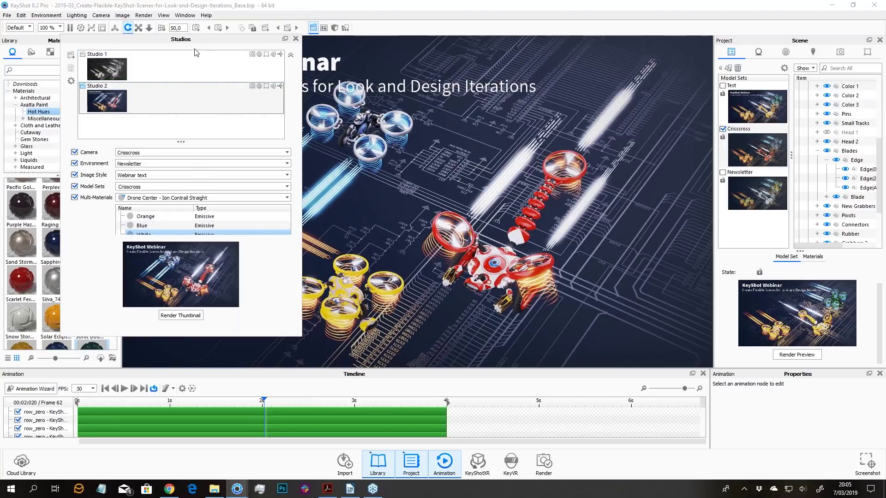
- Bring up the image settings beside the studios and inspect the width and height of the image resolution
drag(191, 43, 269, 52)
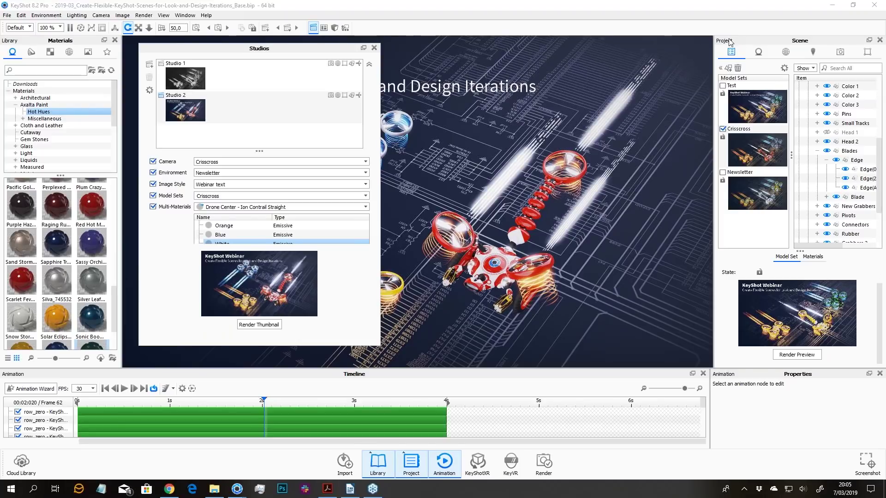
click(865, 51)
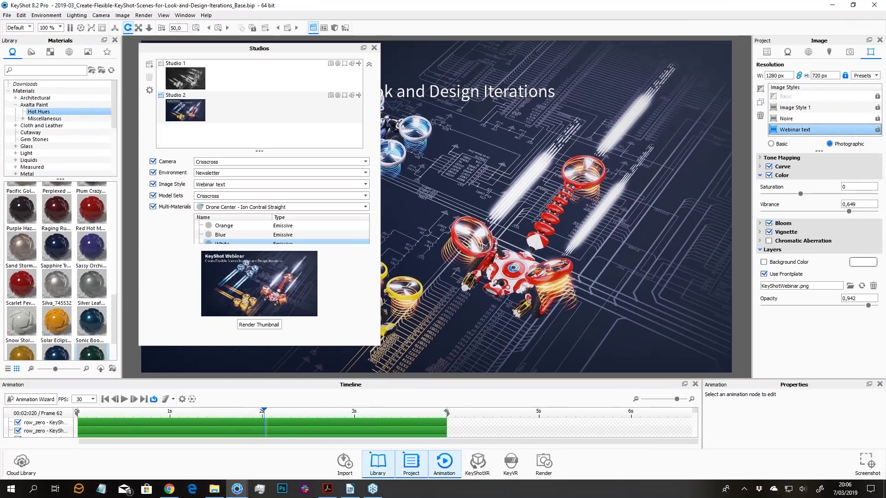
drag(787, 75, 759, 75)
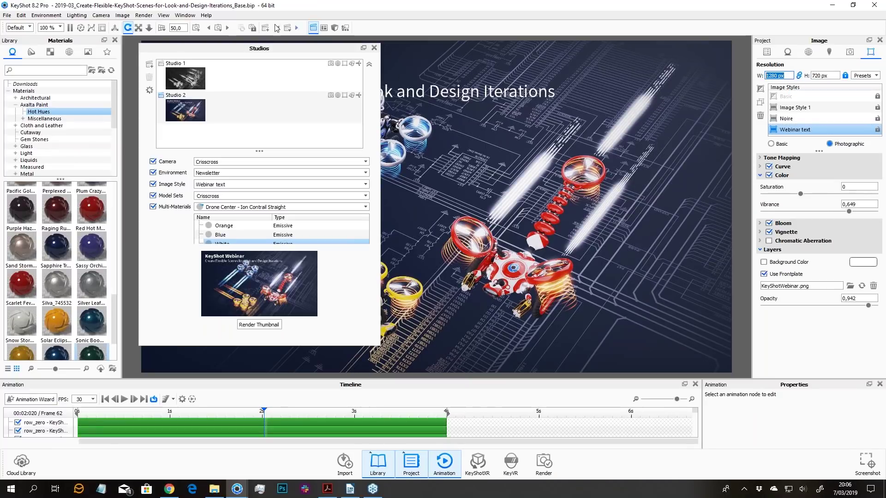
click(279, 99)
drag(278, 48, 272, 127)
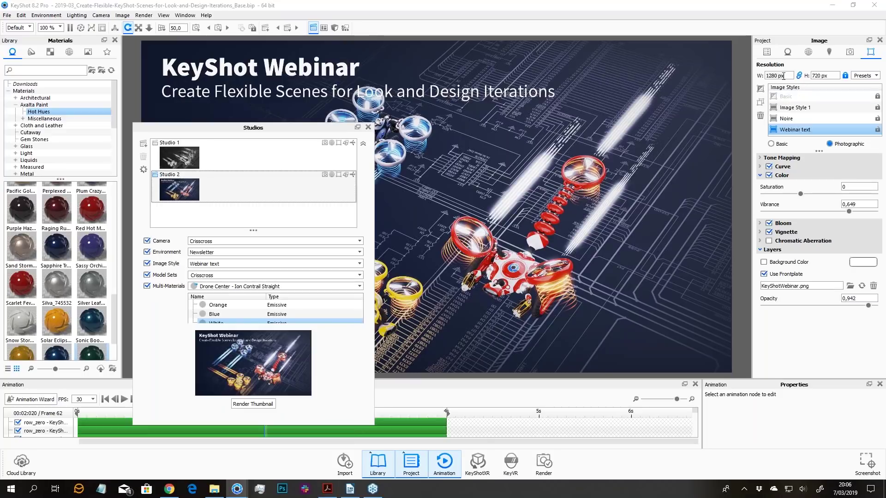
drag(788, 76, 763, 76)
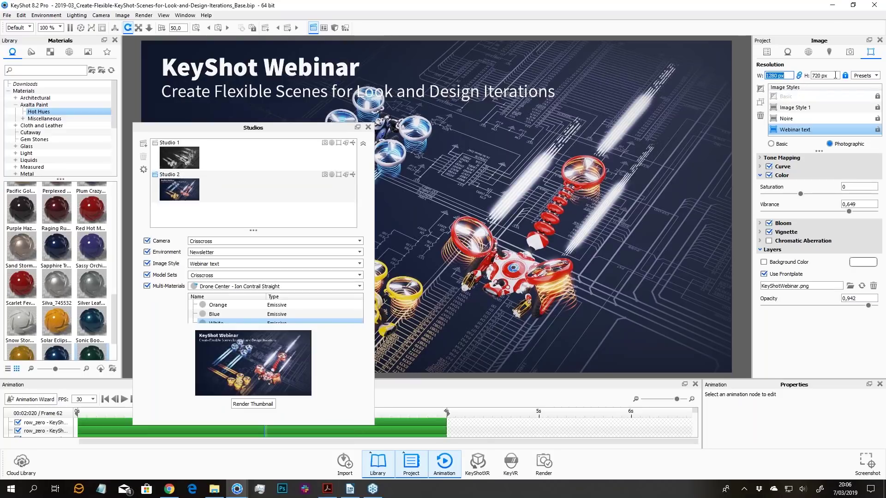
drag(832, 76, 809, 76)
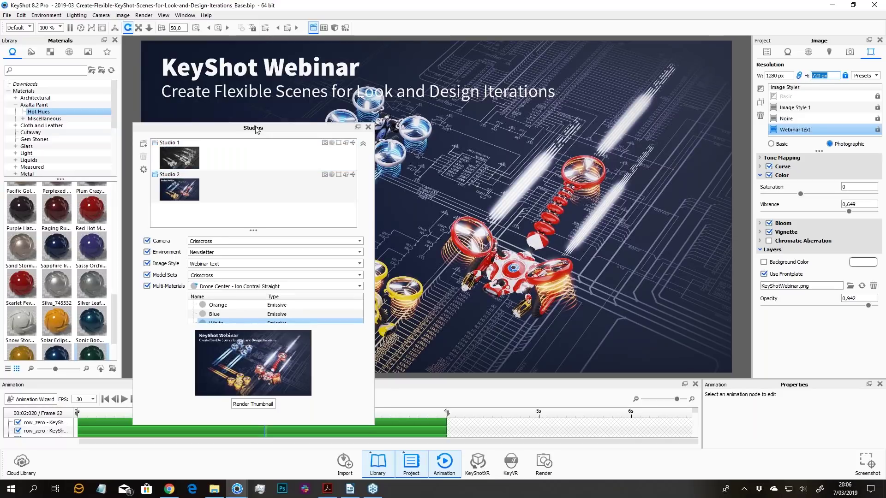
- Rename Studio 2 as "Studio 2 - 1280 x 720" so its name carries the image resolution
drag(258, 129, 322, 109)
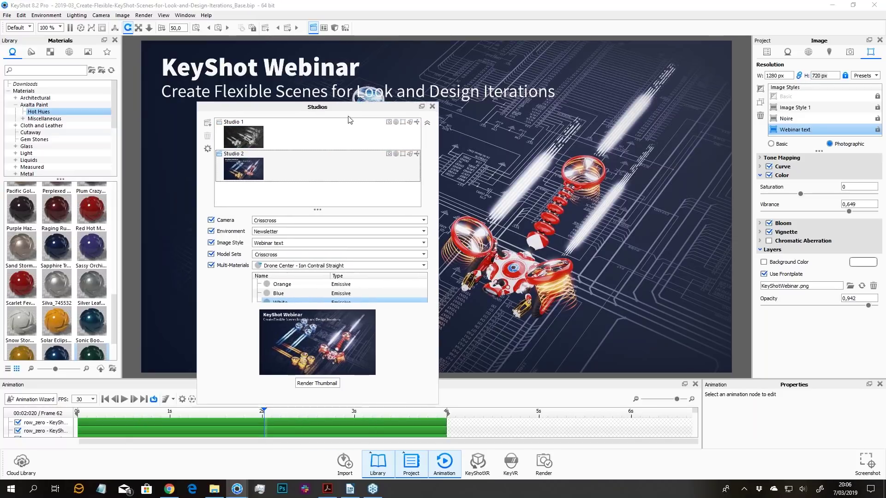
double_click(272, 175)
click(245, 154)
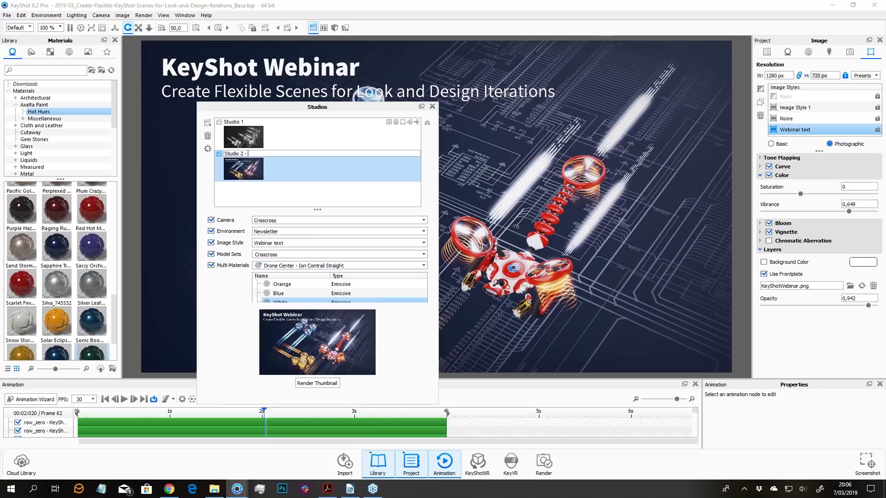
text(- 1280 x)
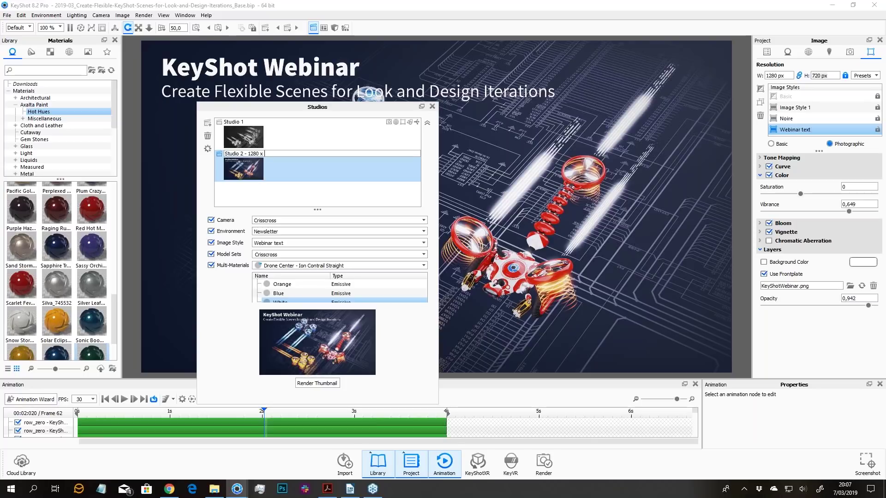
text( 720)
key(Return)
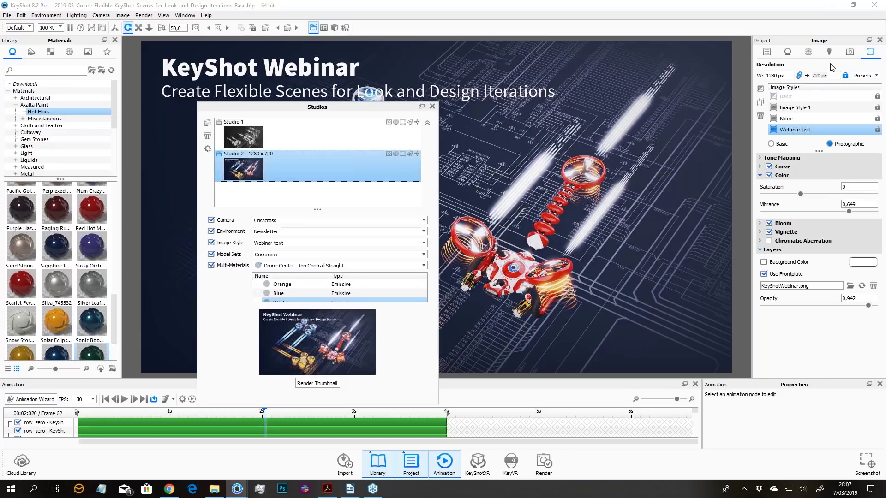
- Duplicate the studio "Studio 2 - 1280 x 720"
drag(374, 108, 292, 123)
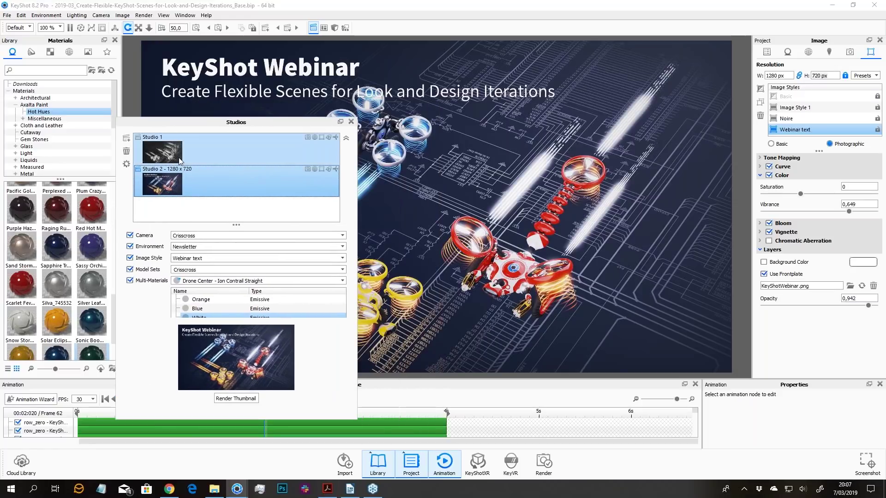
click(186, 179)
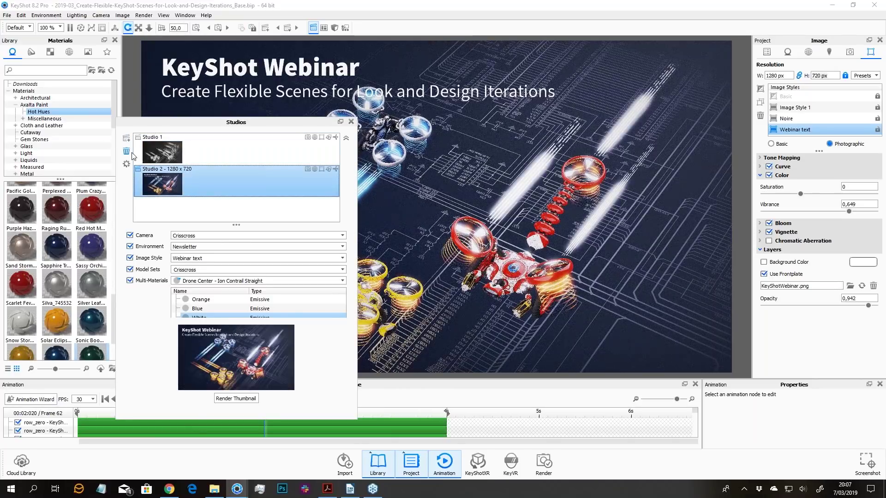
right_click(184, 182)
click(203, 201)
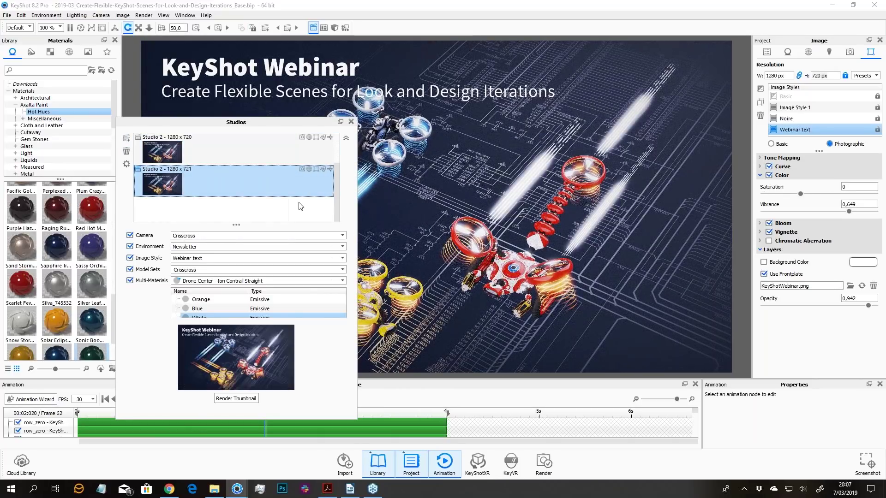
- Unlock the image's aspect ratio and resolution and set both width and height to 700 px
click(852, 55)
click(870, 53)
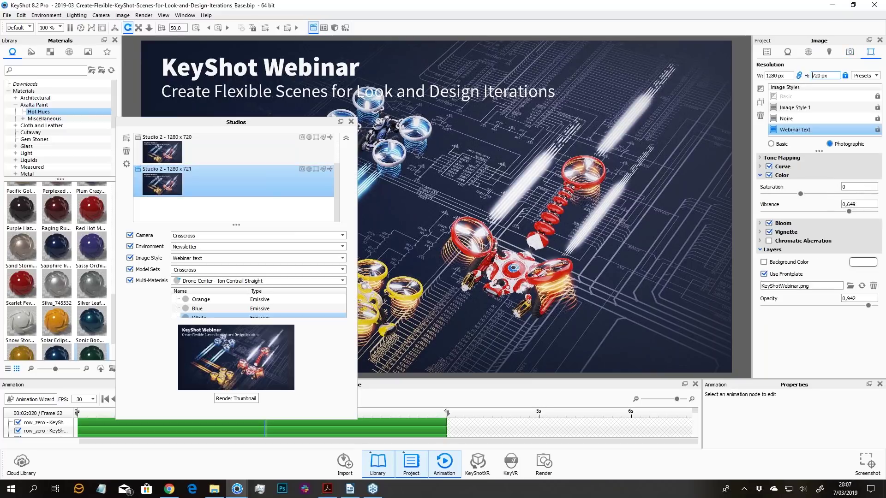
click(800, 75)
click(844, 76)
drag(830, 76, 765, 76)
text(700)
key(Return)
text(700)
key(Return)
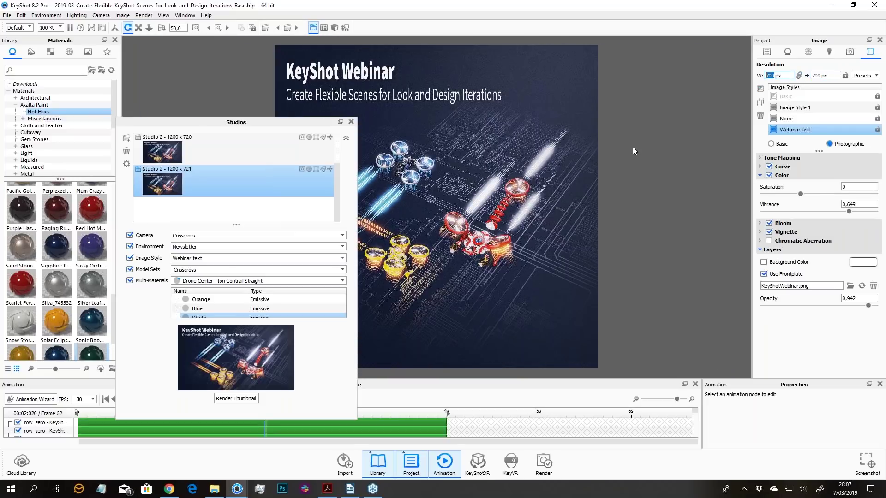
- Add a new camera, orbit it to an azimuth of about -33° and an inclination of about 48.5°, and save it
drag(250, 124, 212, 100)
click(850, 51)
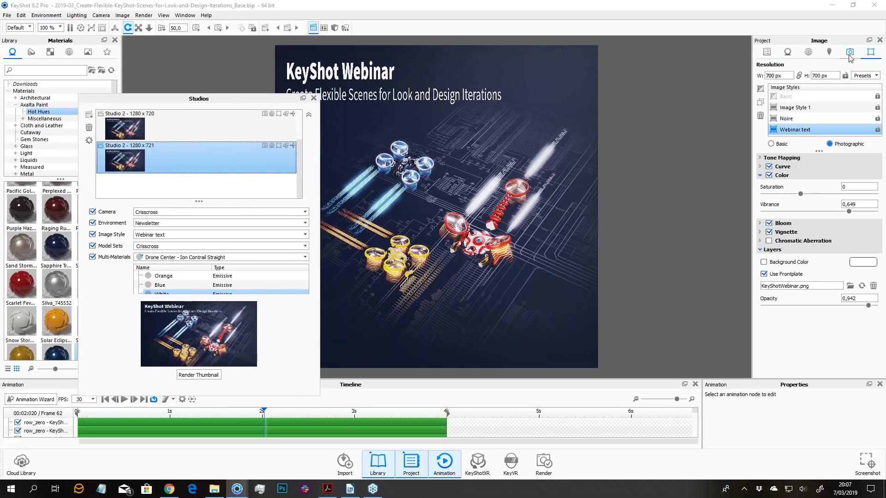
click(759, 68)
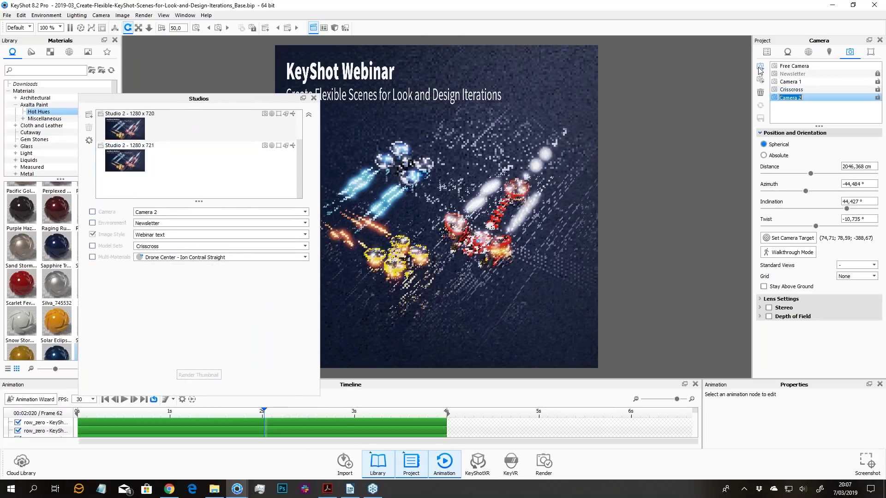
scroll(483, 195, up, 3)
drag(483, 196, 496, 212)
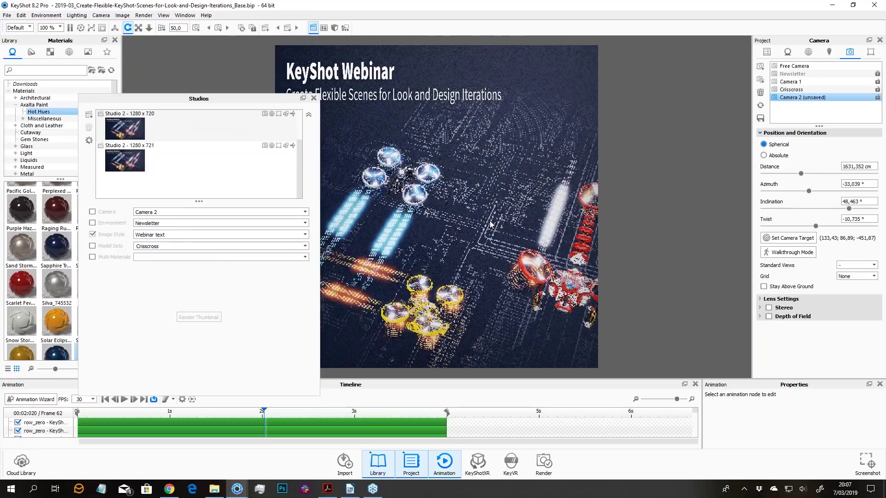
key(ctrl+z)
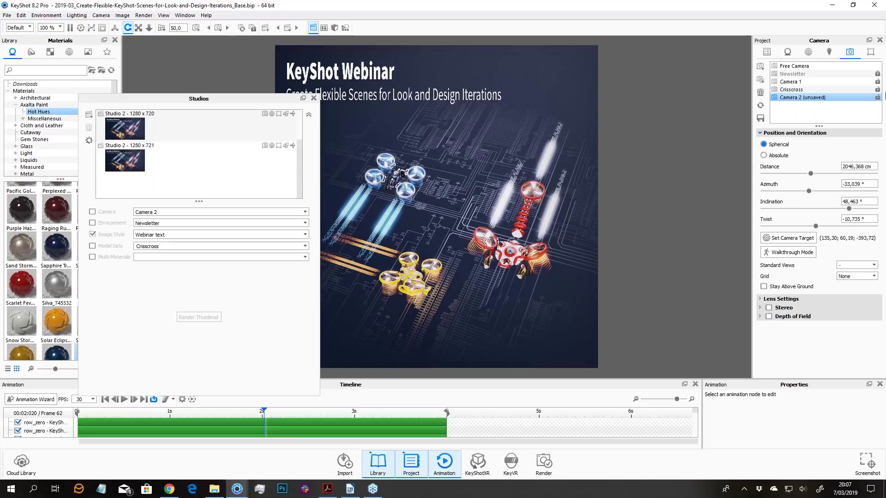
click(761, 119)
- Turn off the KeyShotWebinar.png frontplate in the Webinar text image style
click(870, 52)
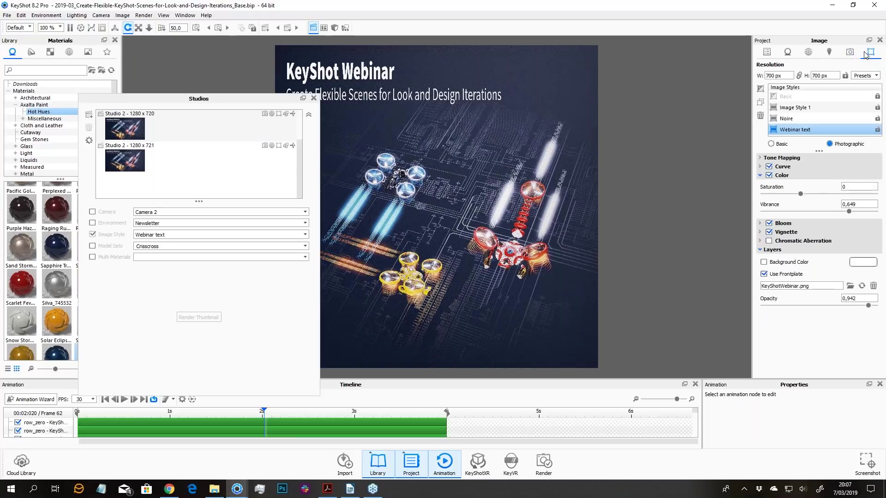
click(764, 274)
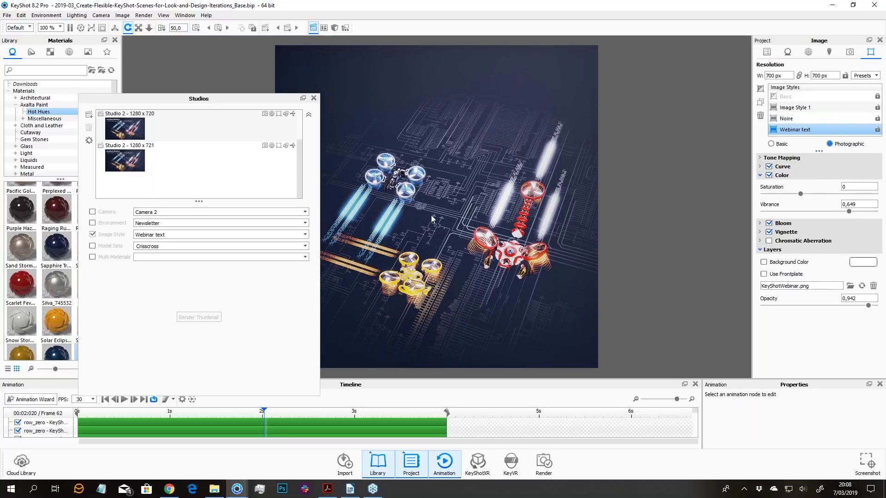
- Preview the Webinar text image style with its frontplate on, and switch the frontplate off again
click(763, 273)
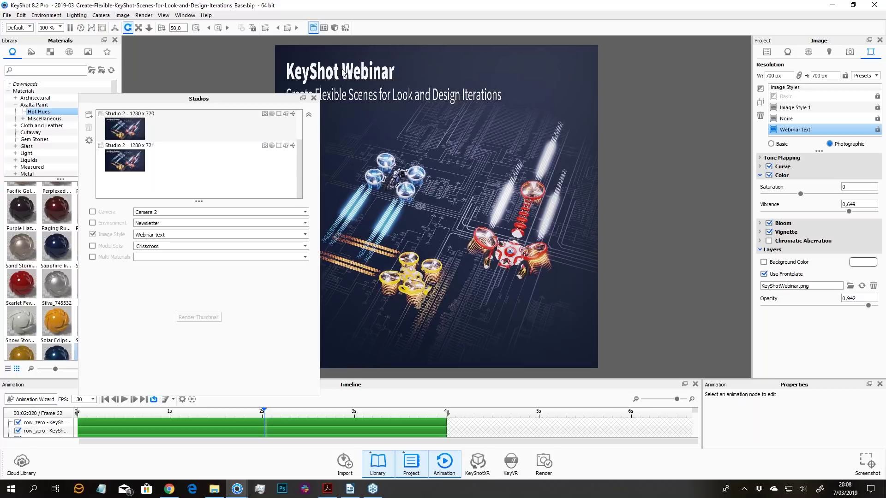
click(764, 274)
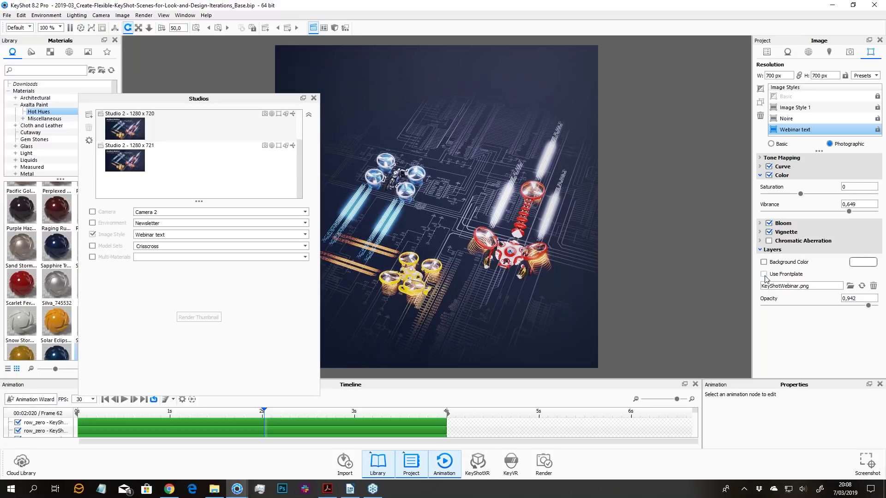
- Enlarge the studio list and rename the duplicated studio "Studio 2 - 1280 x 721" as "Studio 3 - 700 x 700"
scroll(164, 120, up, 2)
click(212, 187)
drag(198, 202, 199, 242)
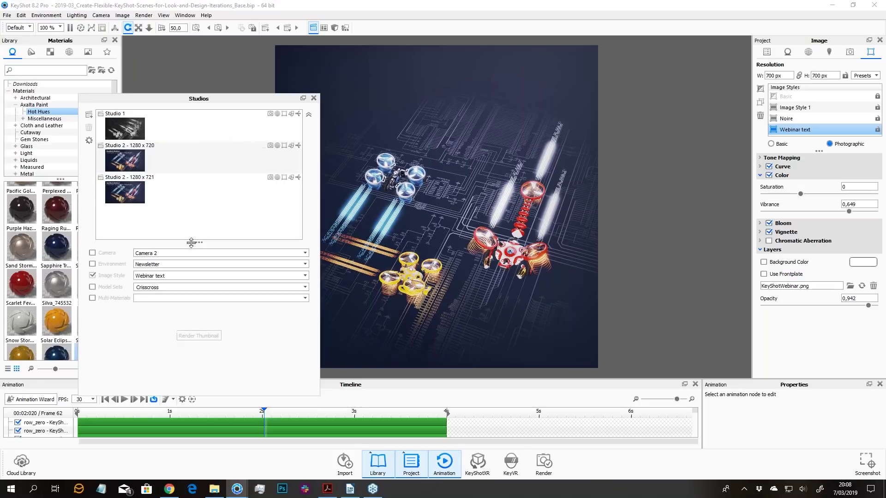
click(149, 177)
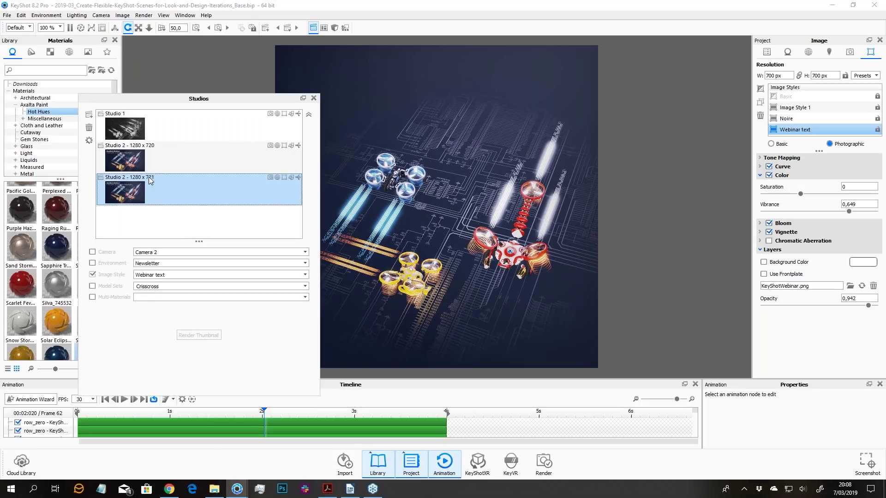
double_click(149, 177)
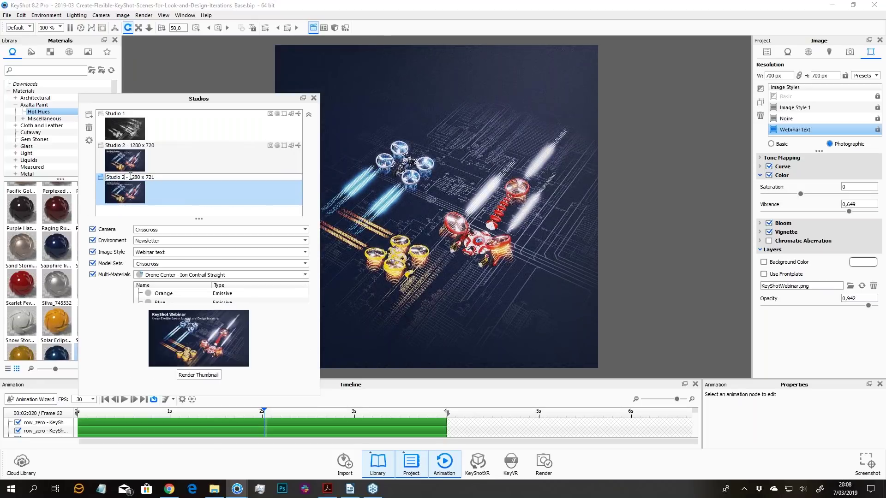
key(BackSpace)
text(3)
drag(130, 177, 162, 177)
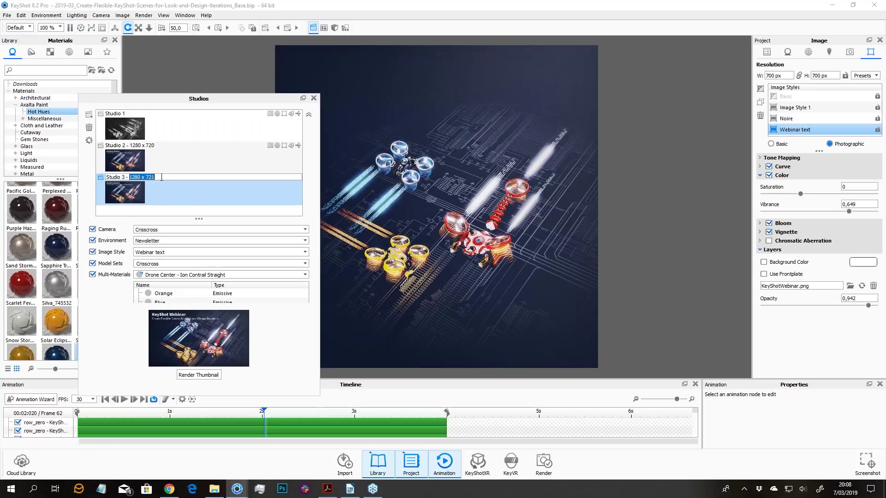
text(7)
key(BackSpace)
key(BackSpace)
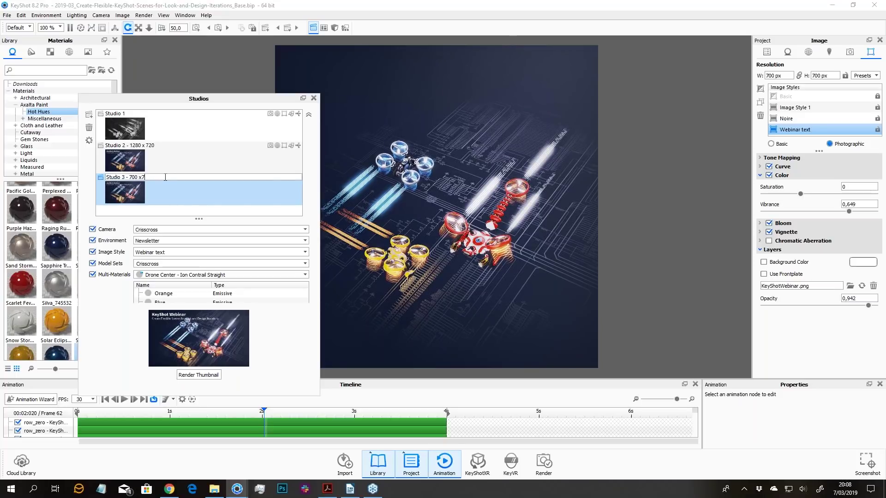
text(00 x 700)
key(Return)
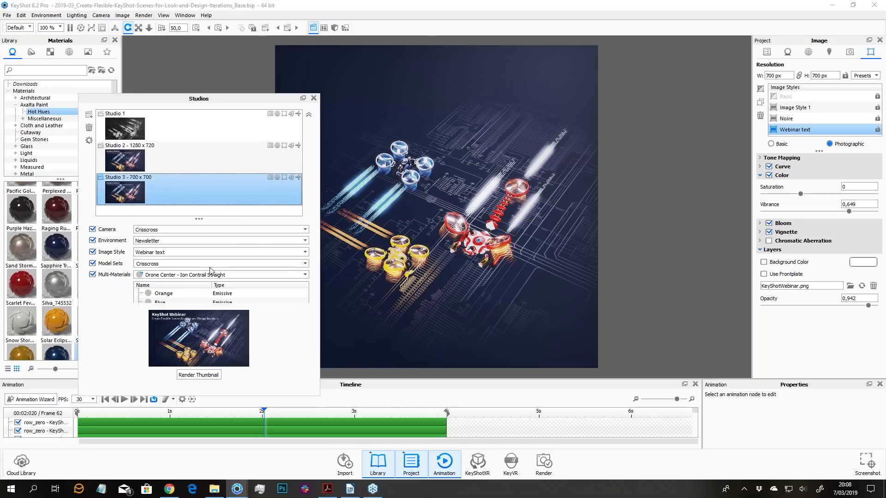
- Assign Camera 2 to the studio "Studio 3 - 700 x 700", keeping its Webinar text image style
click(157, 230)
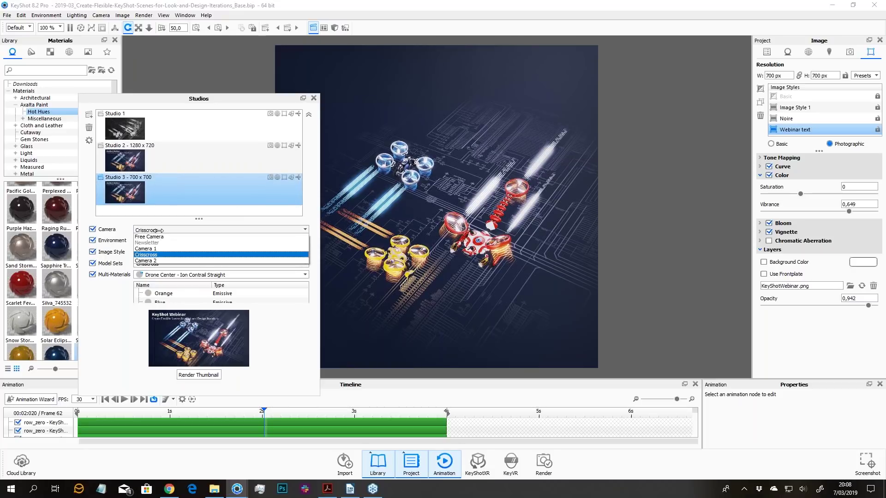
key(Escape)
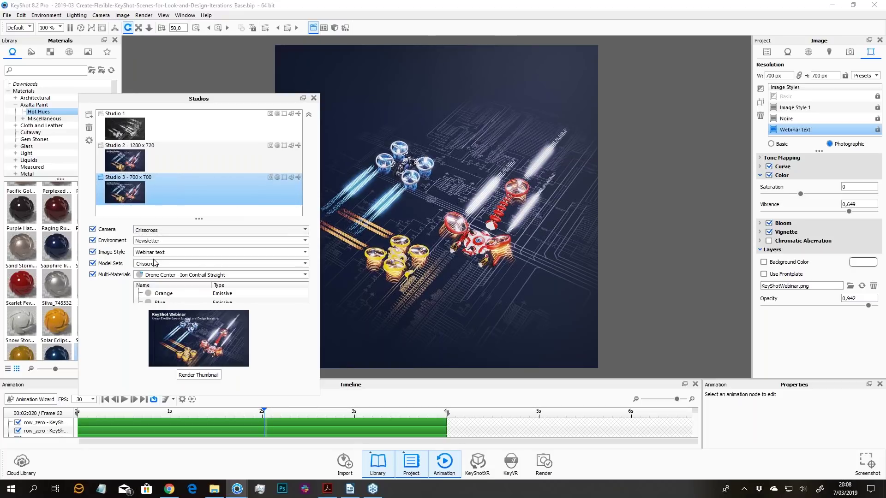
key(Down)
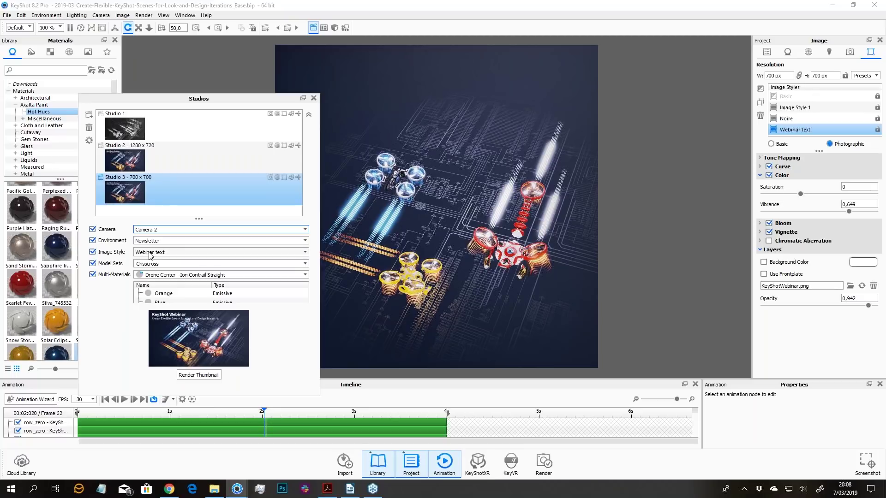
click(181, 255)
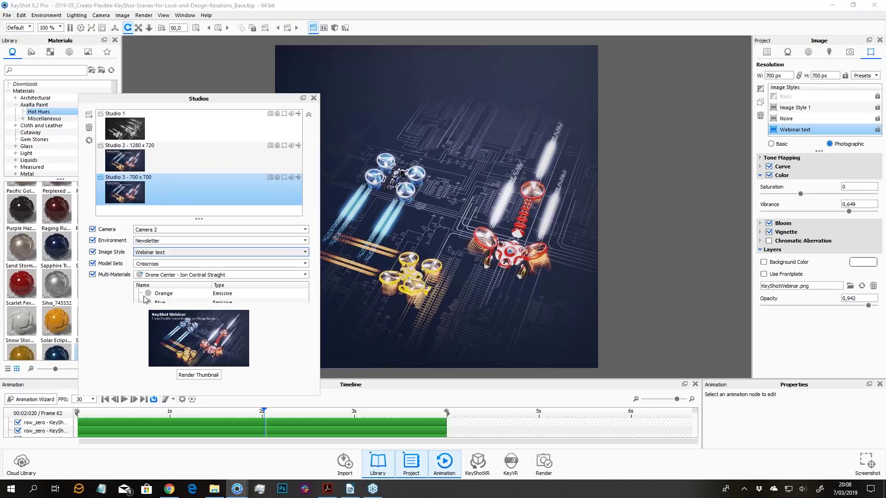
click(144, 289)
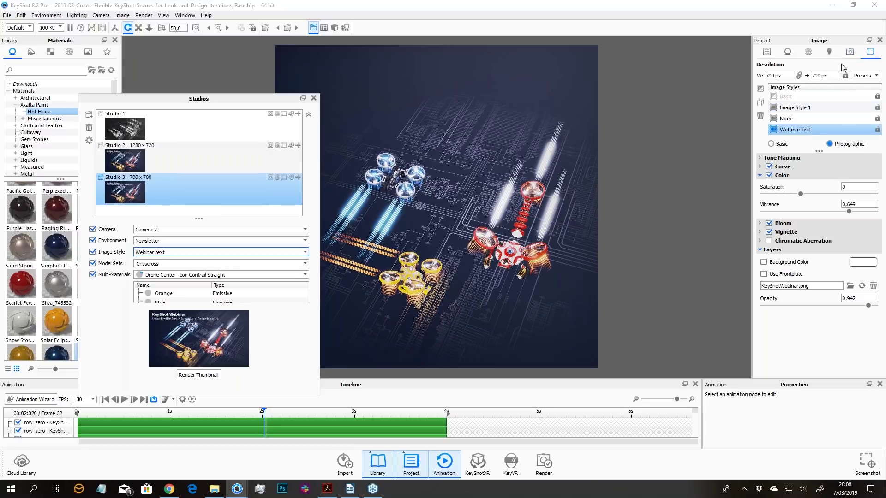
click(798, 119)
click(799, 130)
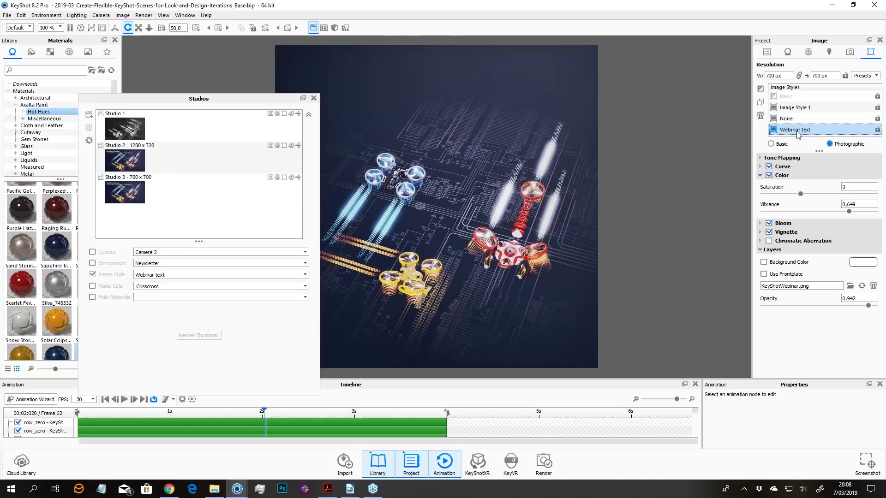
- Switch repeatedly between "Studio 2 - 1280 x 720" and "Studio 3 - 700 x 700" to compare their camera views
click(242, 198)
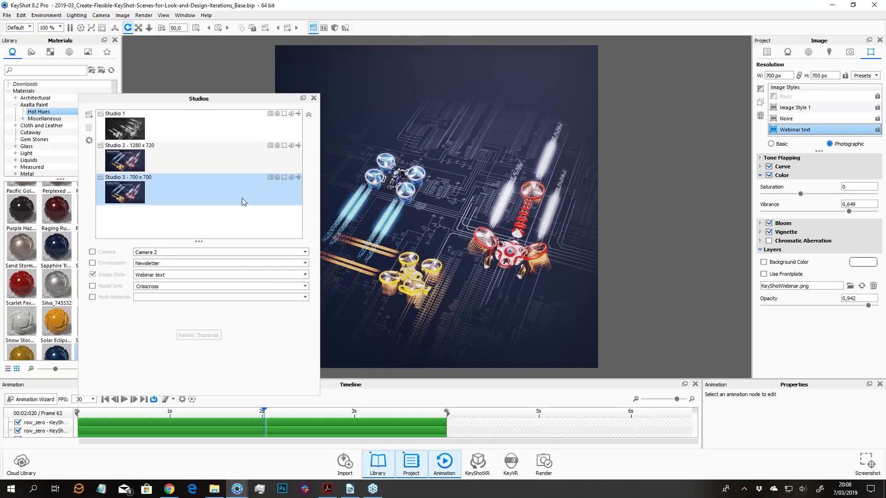
click(147, 165)
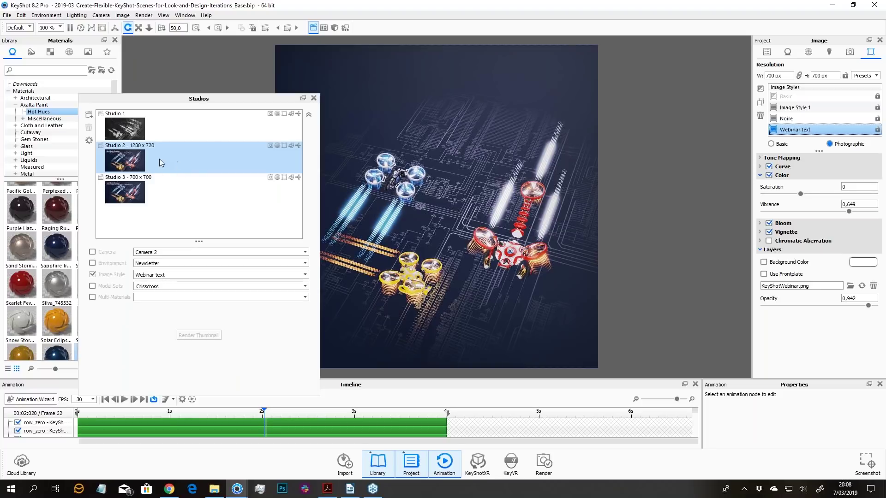
click(185, 187)
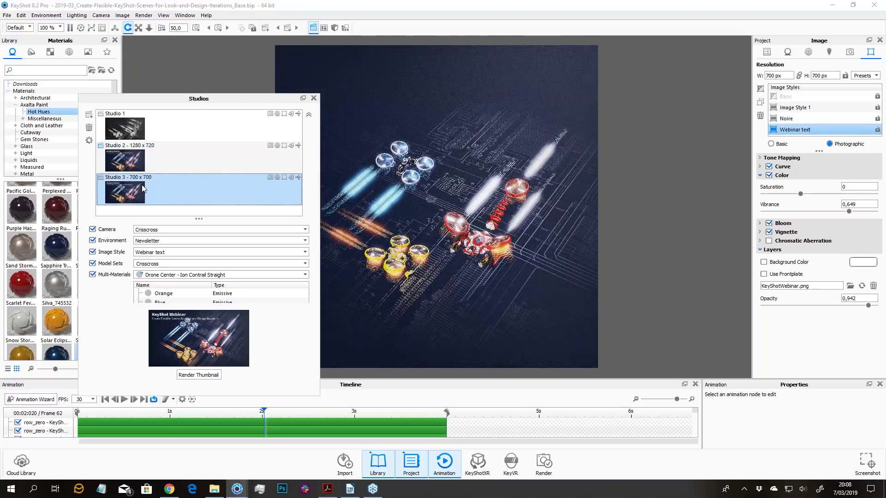
click(156, 164)
click(162, 181)
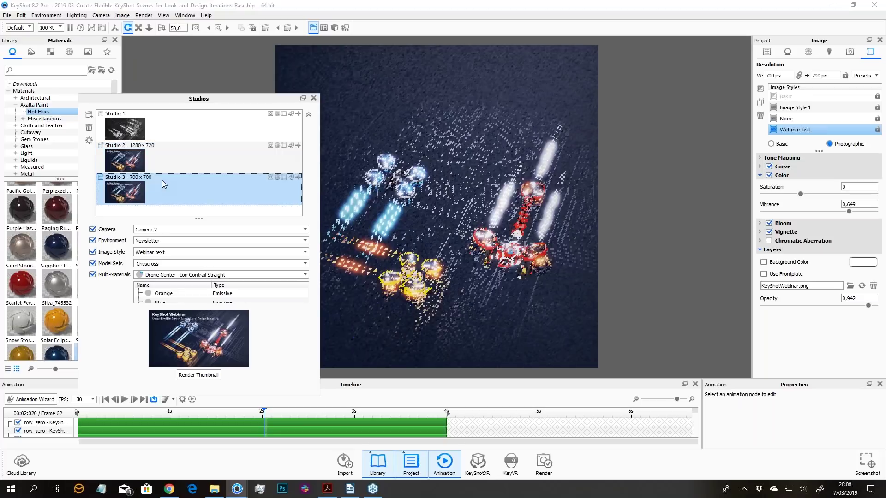
click(167, 164)
click(168, 188)
click(168, 163)
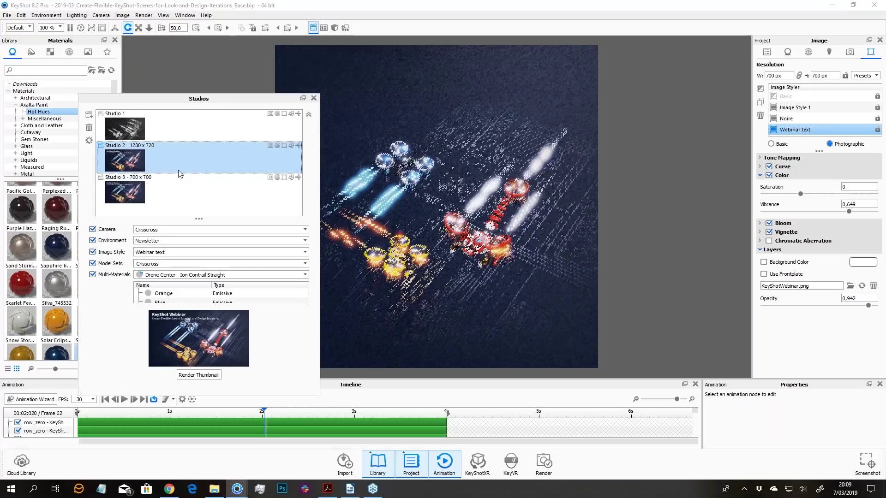
click(180, 178)
click(173, 160)
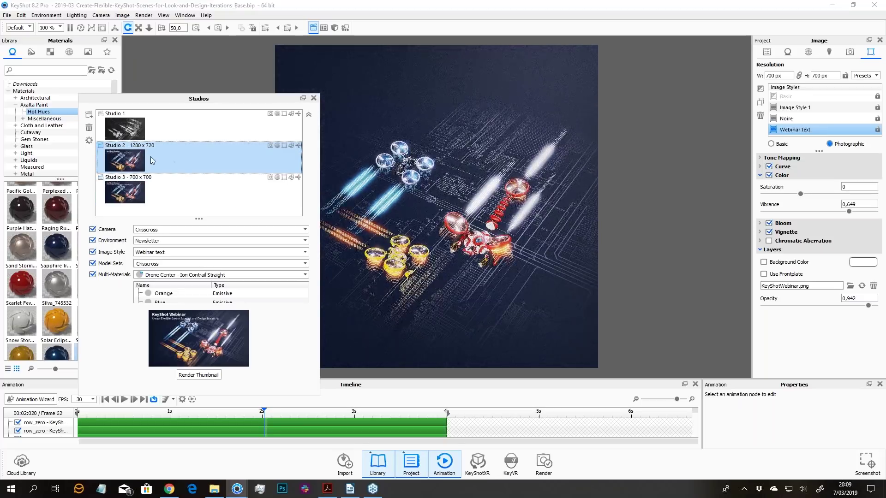
- Set the image resolution to 1280 x 720 px, matching the name of the active studio "Studio 2 - 1280 x 720"
double_click(132, 146)
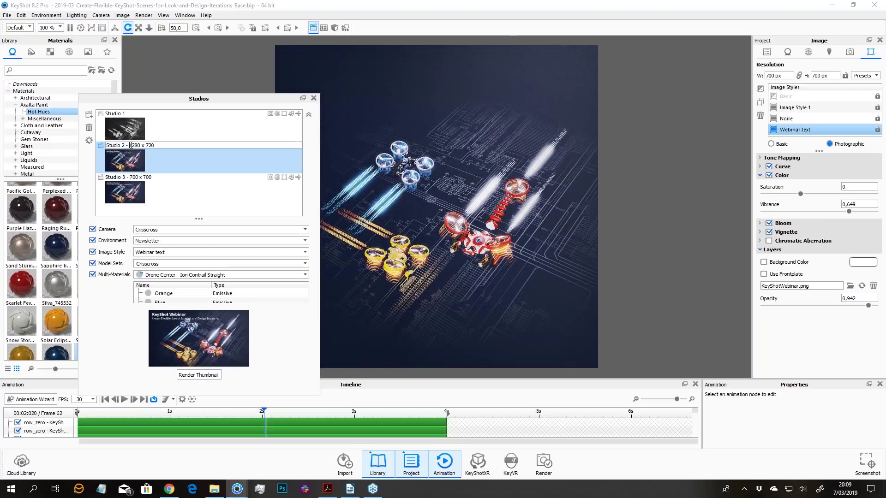
drag(130, 146, 167, 148)
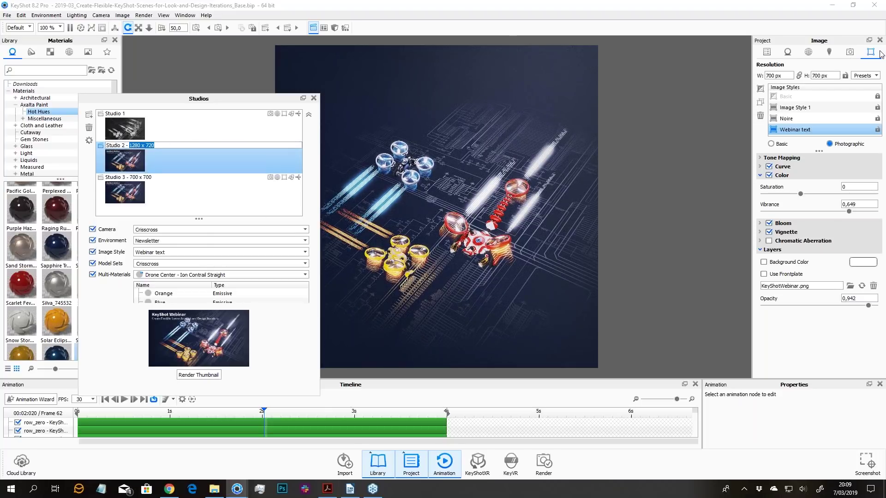
drag(791, 76, 765, 75)
text(1280)
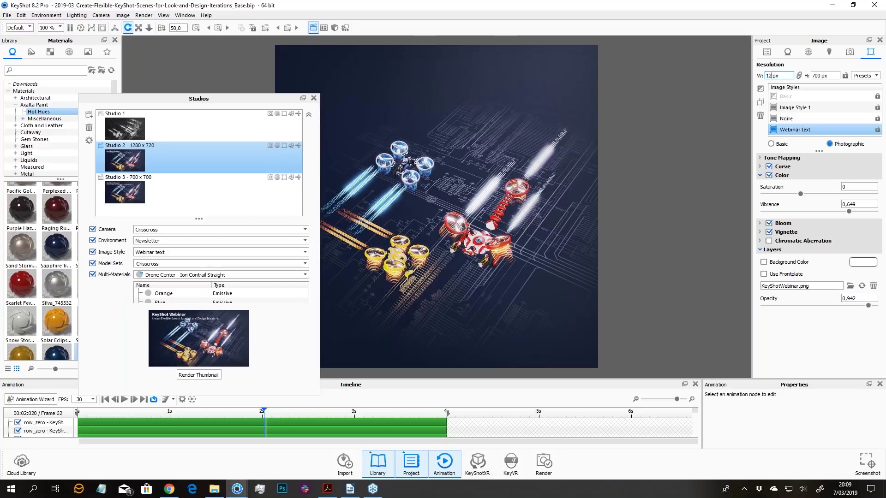
click(831, 76)
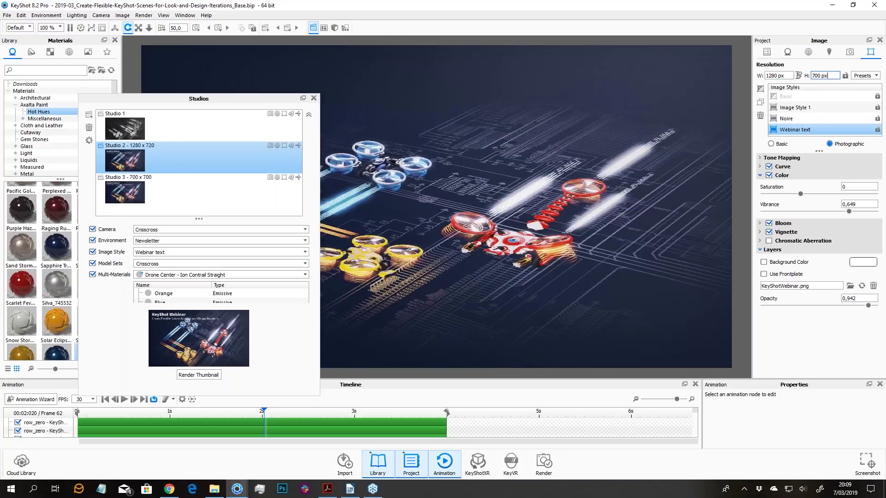
drag(798, 75, 794, 75)
text(720)
key(Return)
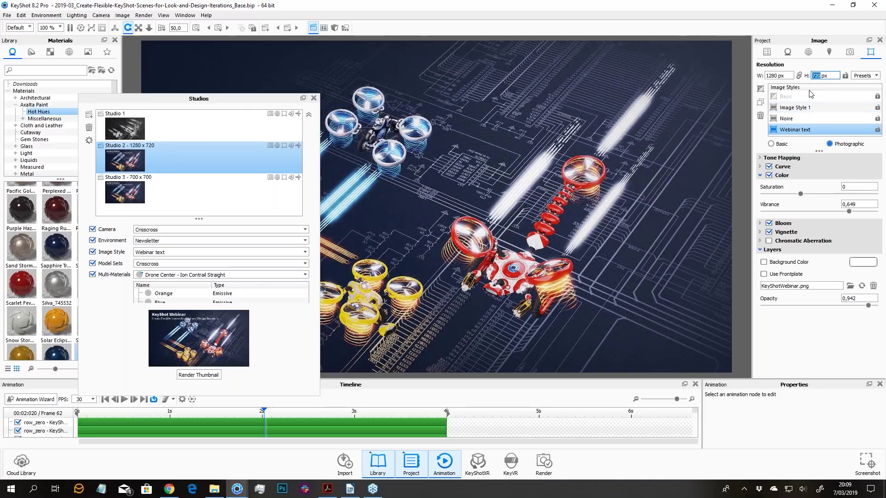
click(782, 75)
- Shorten the studio list slightly to give the studio settings more room, and move the Studios window higher
ctrl+click(174, 134)
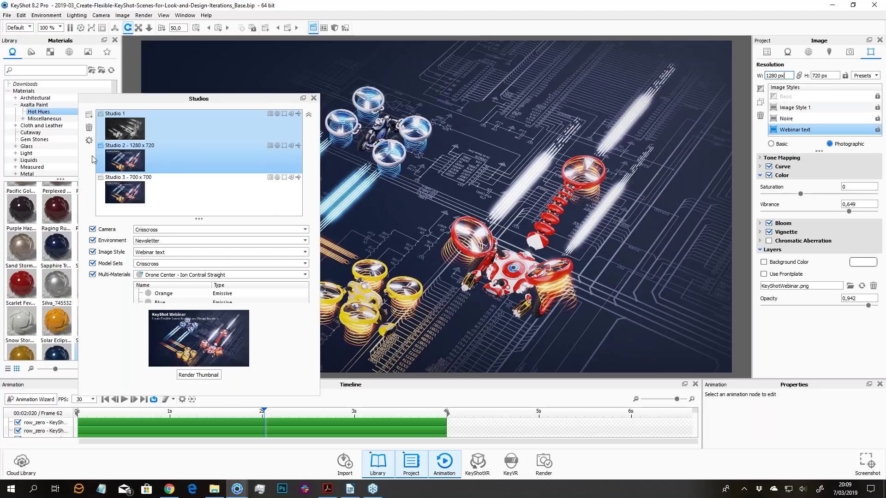
drag(198, 218, 200, 213)
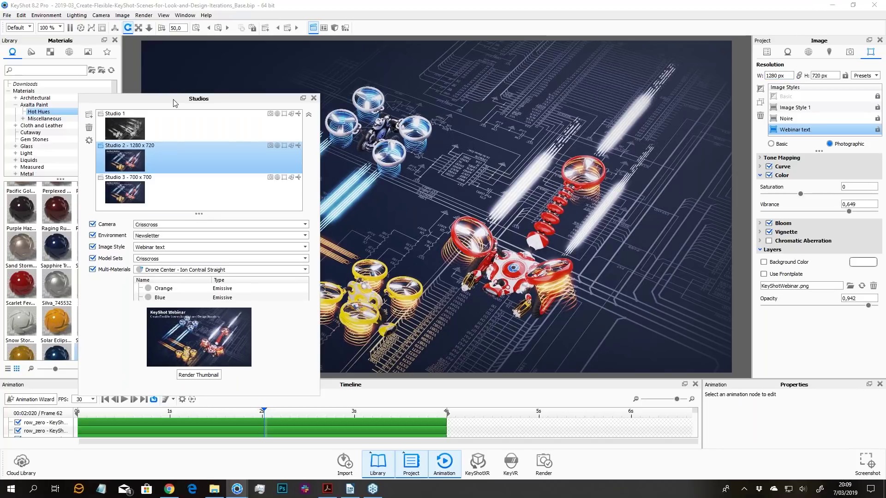
drag(174, 103, 184, 59)
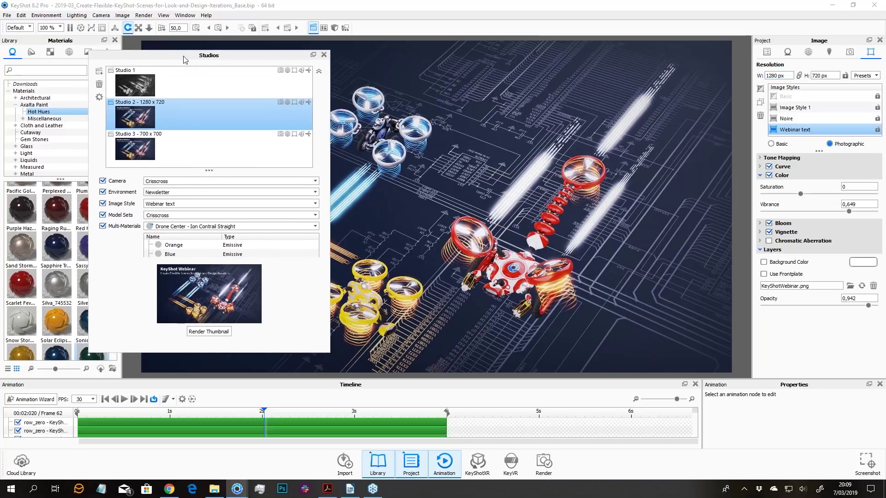